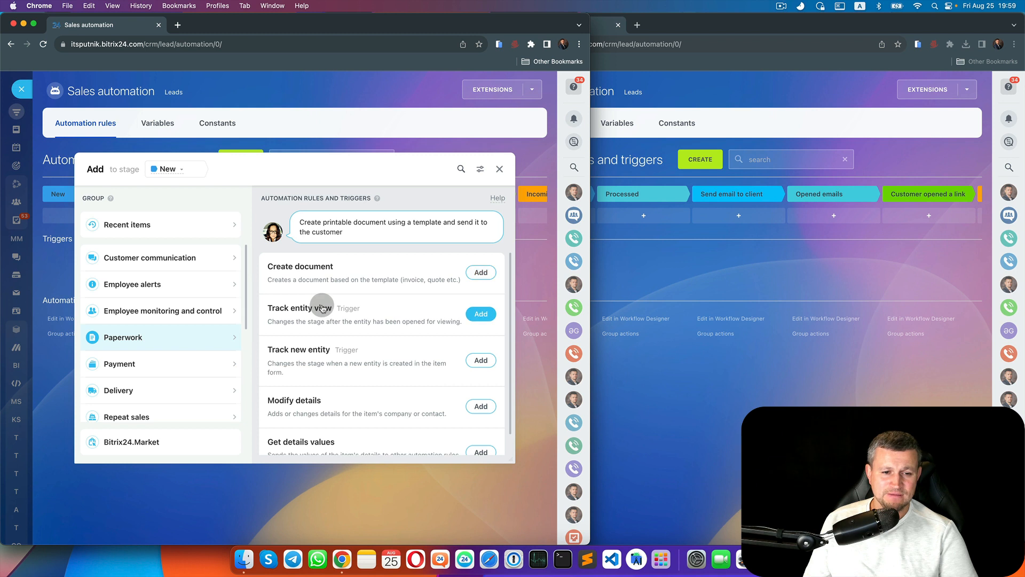
# Review the Paperwork automation rules and add a Create document rule to the New stage
pyautogui.scroll(-1, 322, 306)
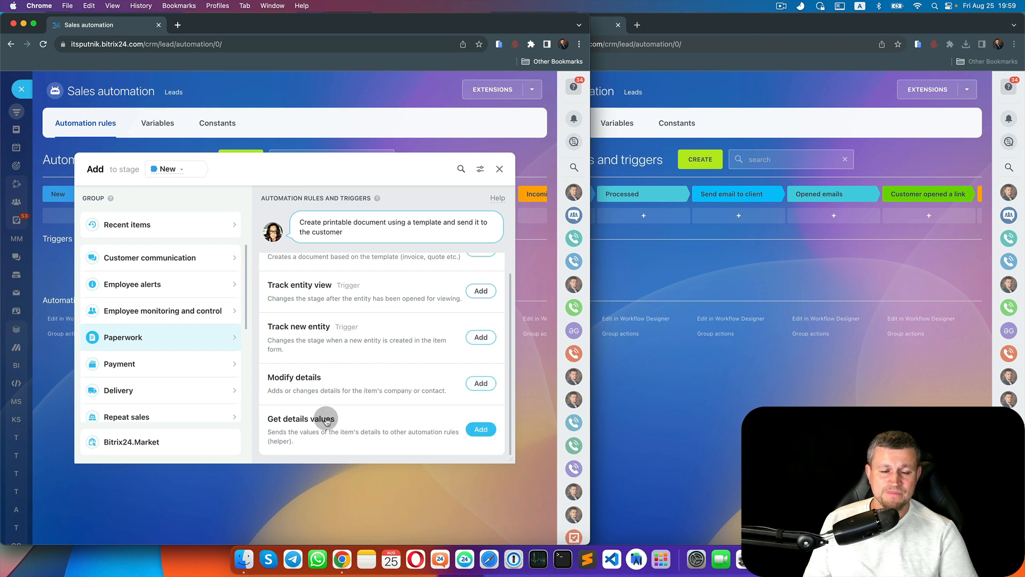
pyautogui.scroll(2, 327, 416)
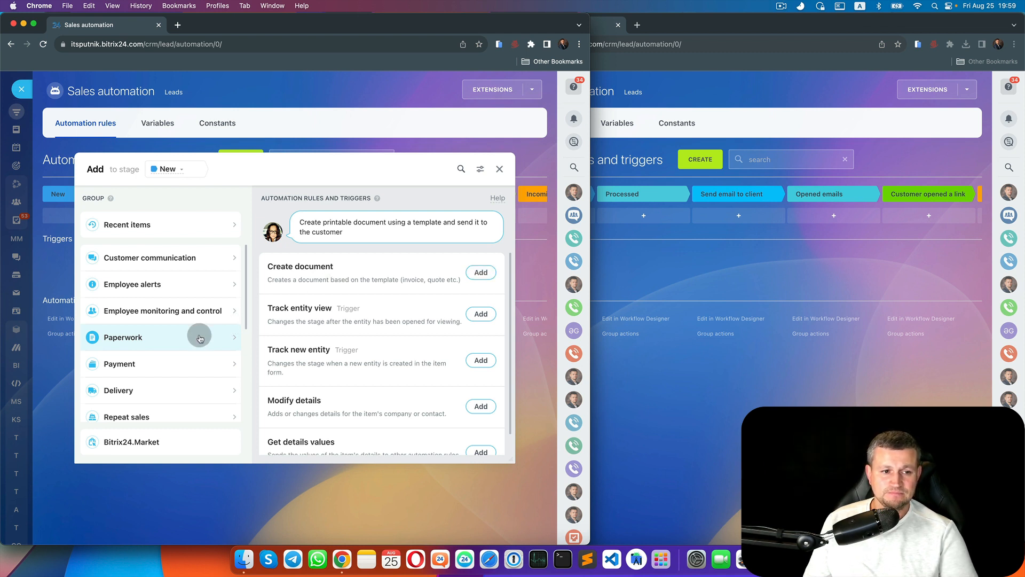
pyautogui.click(477, 274)
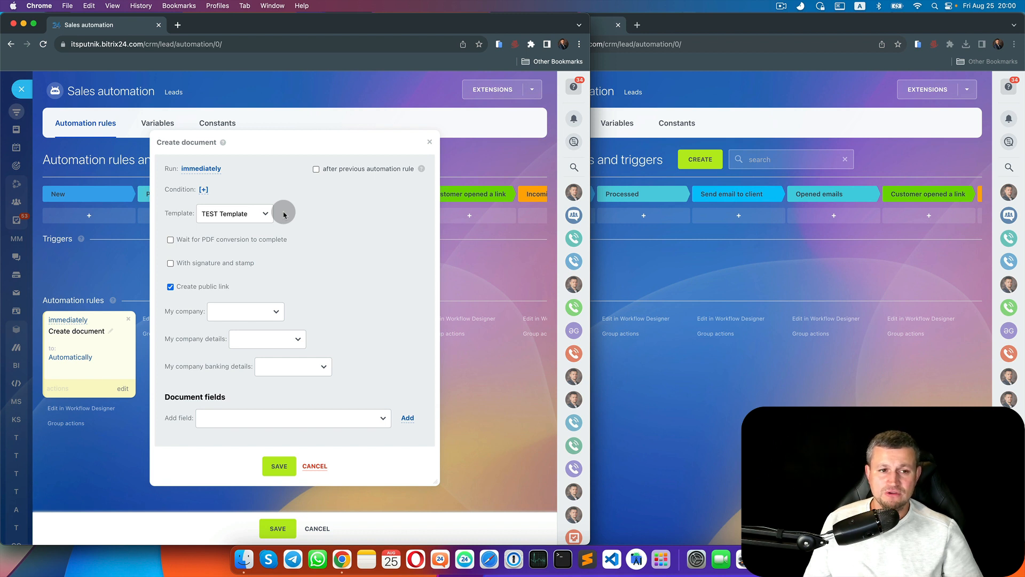
# Check the available choices for the template, my company and my company details in the Create document rule
pyautogui.click(266, 214)
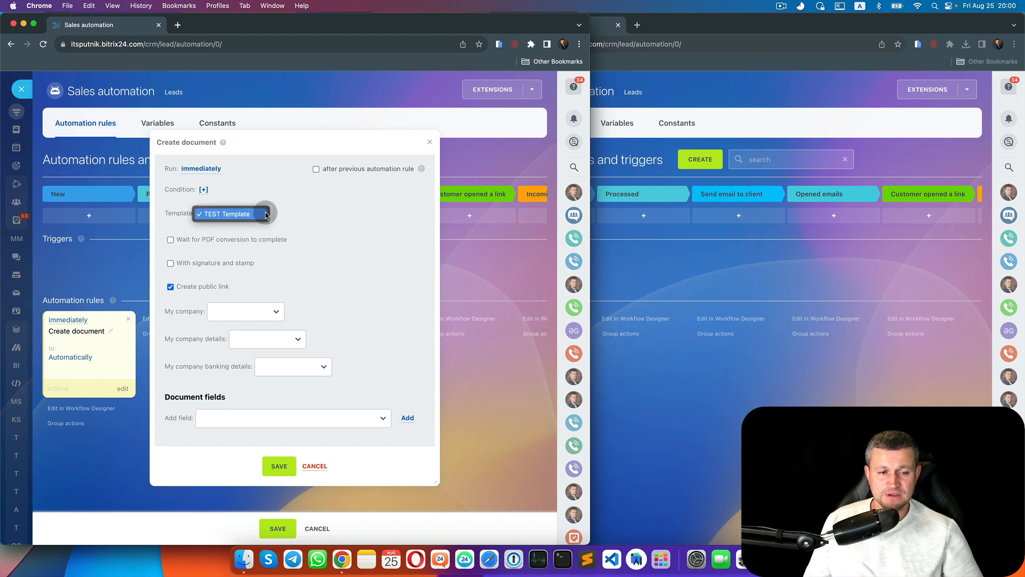
pyautogui.click(266, 214)
pyautogui.click(263, 313)
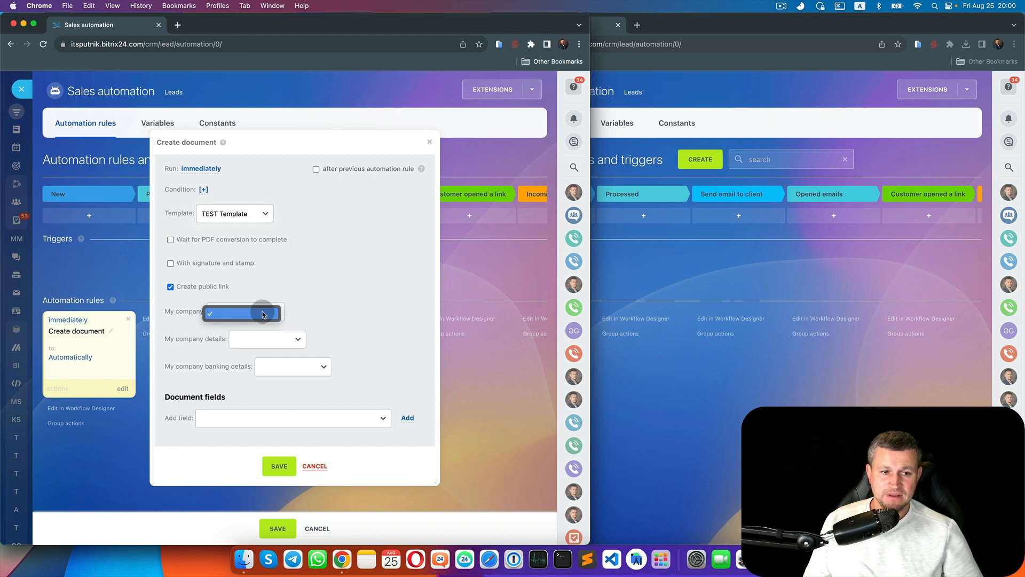
pyautogui.click(325, 298)
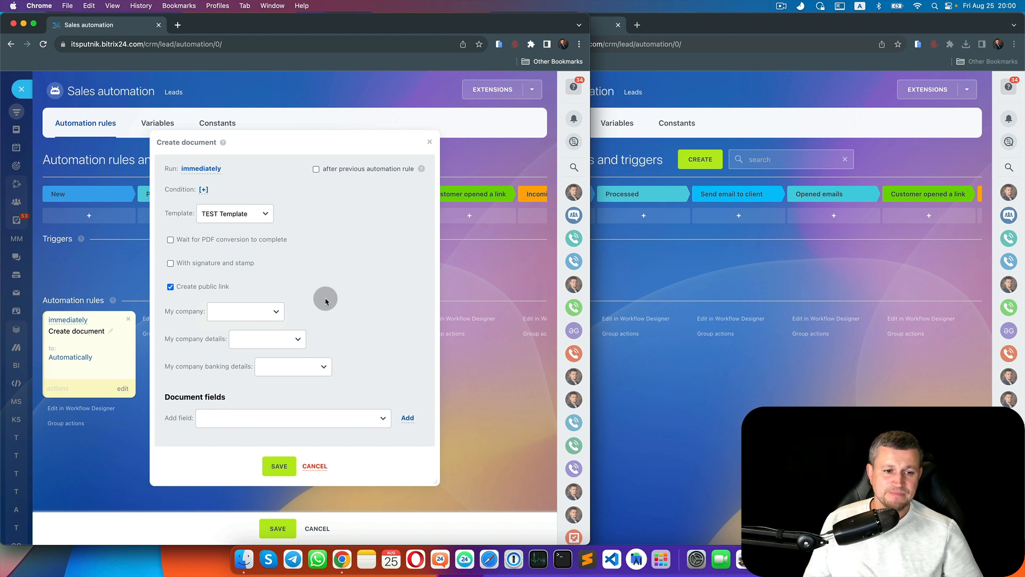
pyautogui.click(290, 344)
pyautogui.click(304, 342)
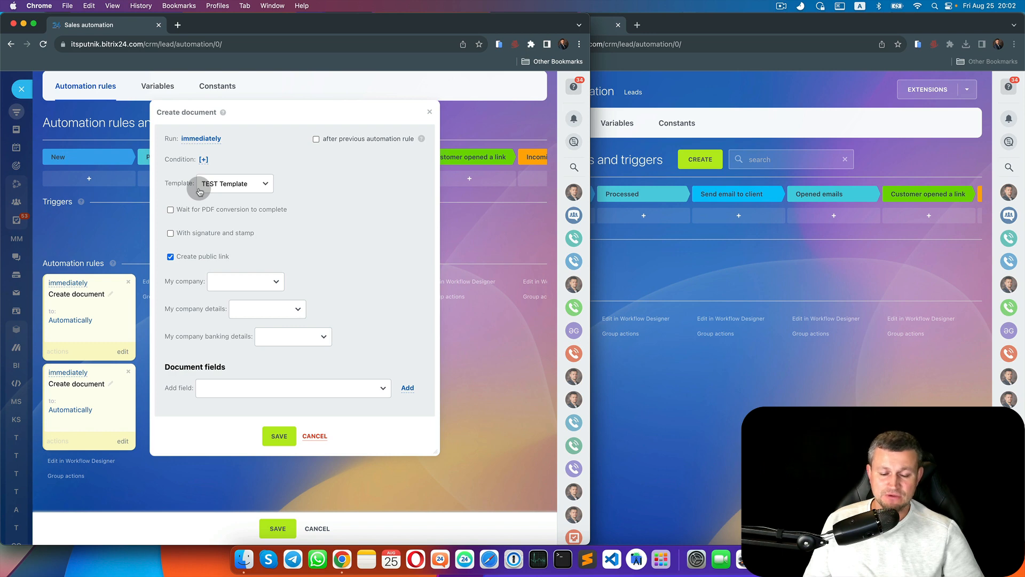
# In the other browser window, leave Sales automation, open the Complete CRM form "Form2" lead and view its list of documents
pyautogui.click(758, 267)
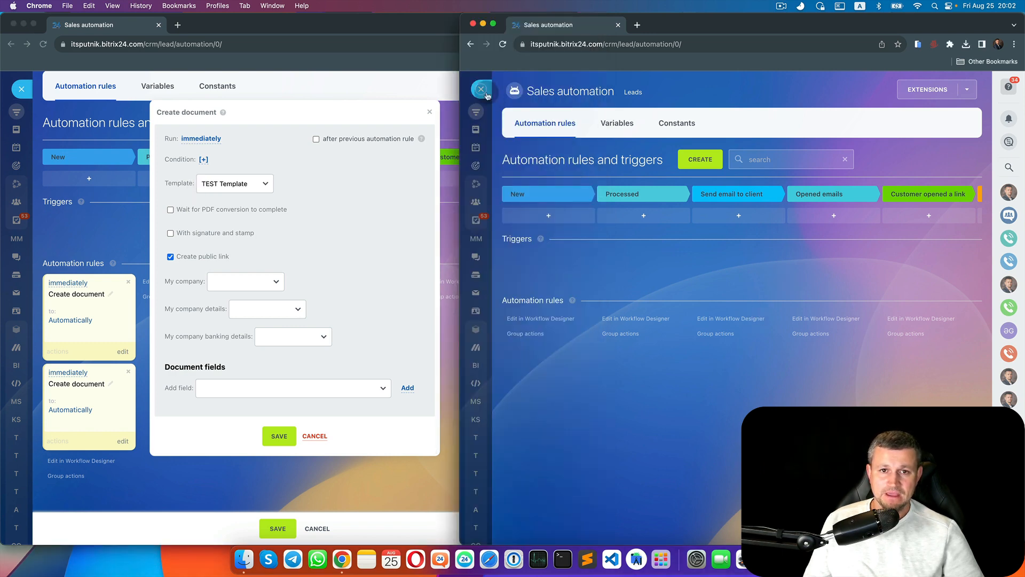
pyautogui.click(481, 89)
pyautogui.click(493, 271)
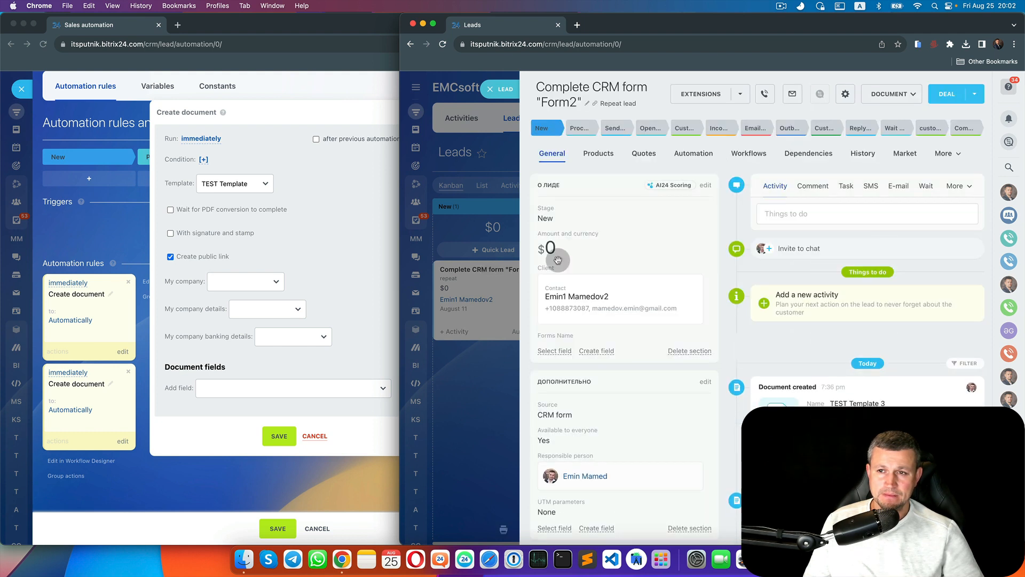
pyautogui.click(913, 95)
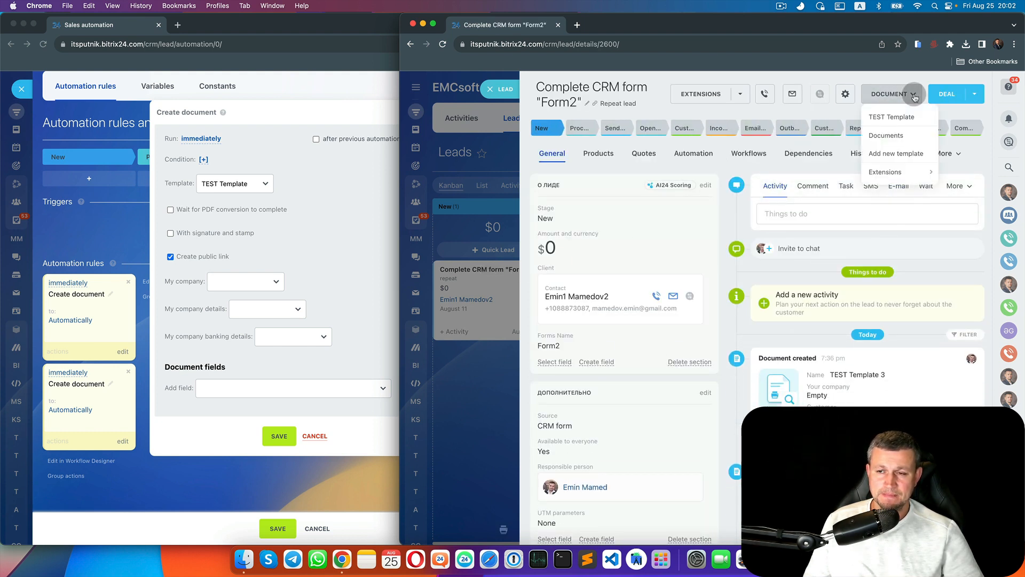
pyautogui.click(896, 141)
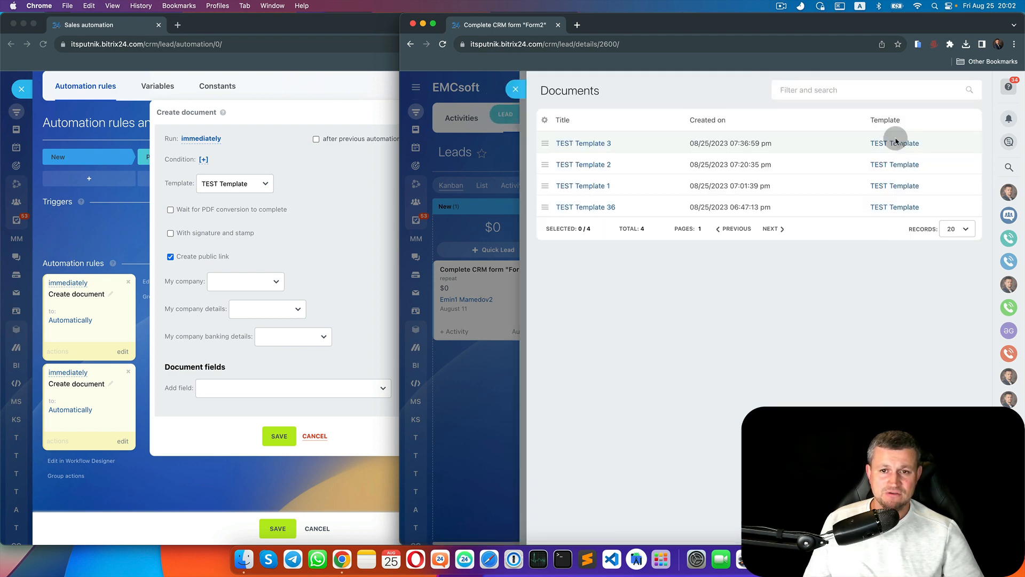
pyautogui.click(515, 89)
# Open the document templates list from the lead and delete TEST Template
pyautogui.click(911, 94)
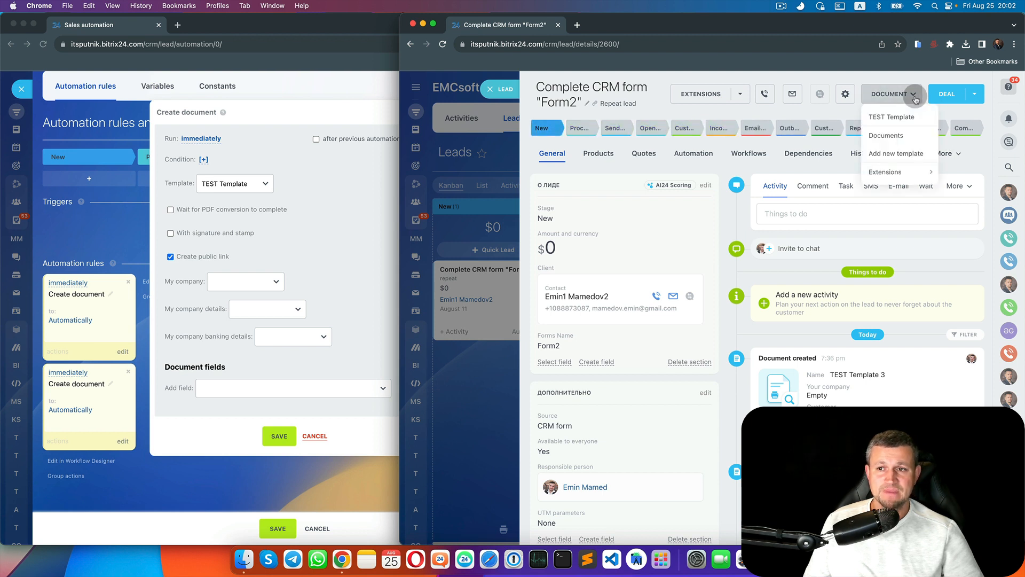
pyautogui.click(906, 154)
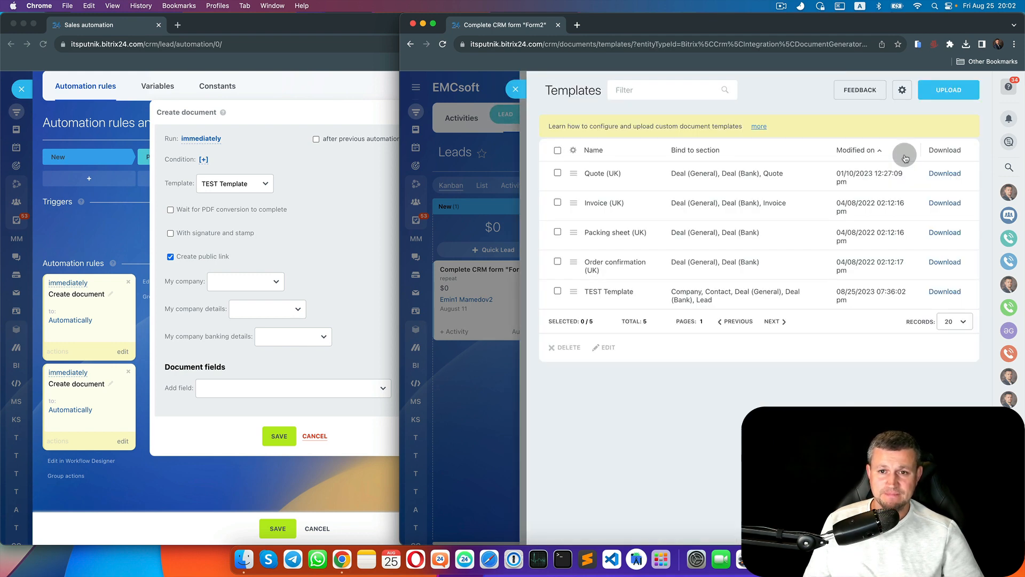
pyautogui.click(573, 291)
pyautogui.click(601, 317)
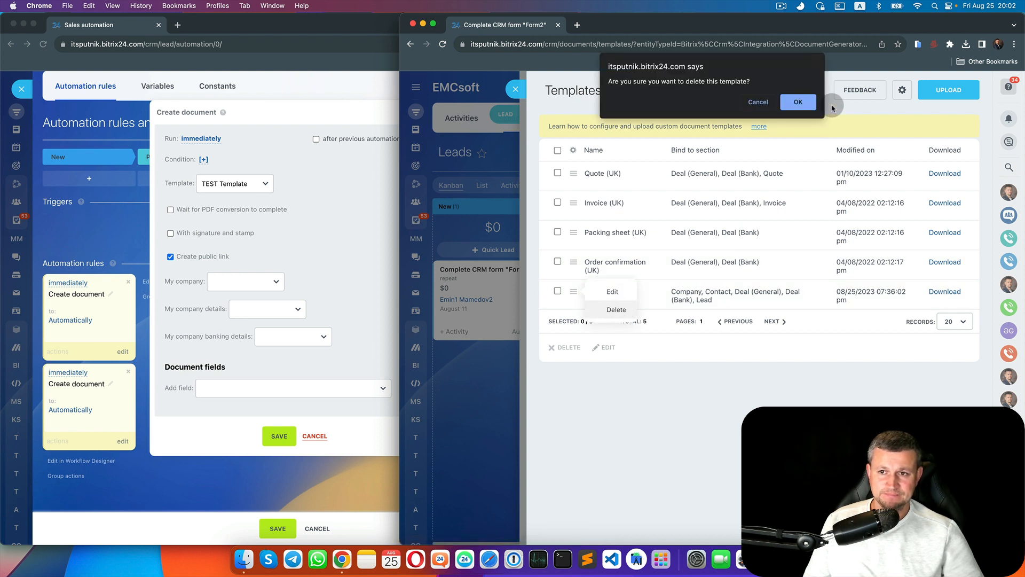
pyautogui.click(799, 99)
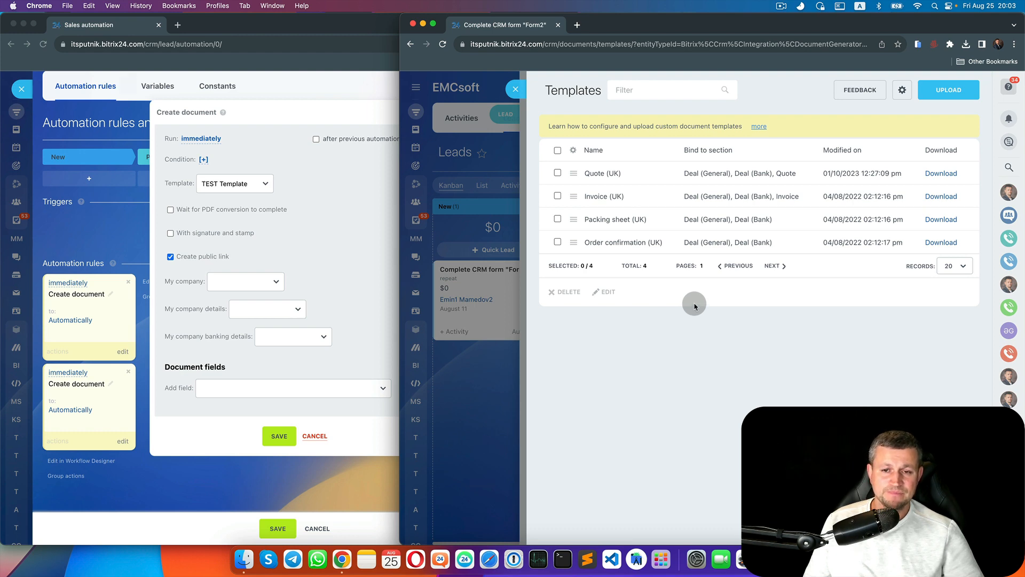
# Switch to Microsoft Word and open a blank document beside the browser window
pyautogui.click(661, 559)
pyautogui.click(613, 172)
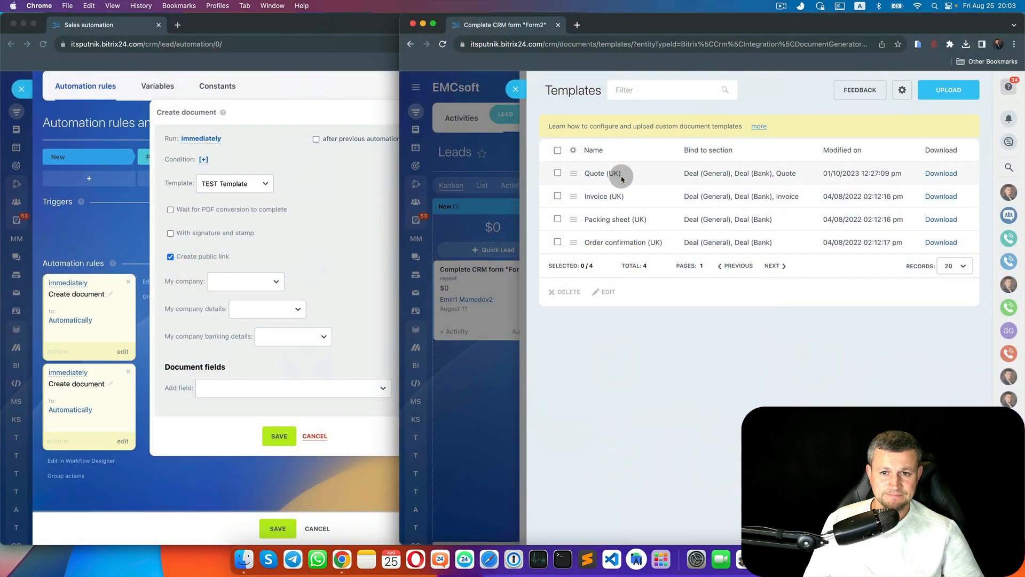
pyautogui.moveTo(519, 335); pyautogui.dragTo(400, 335)
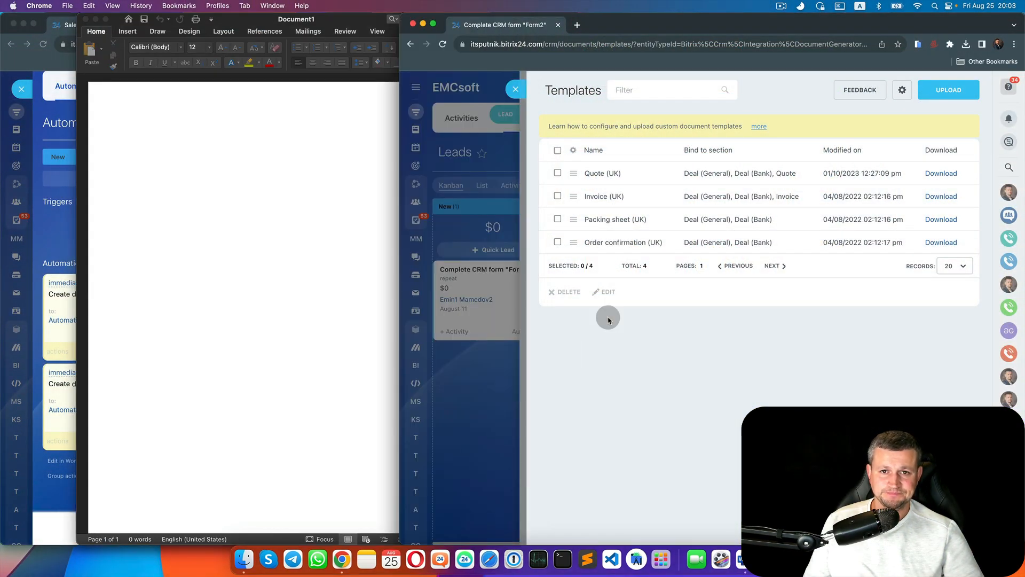
# Close the templates list and the lead, and check the template choices in the Create document rule again
pyautogui.click(520, 89)
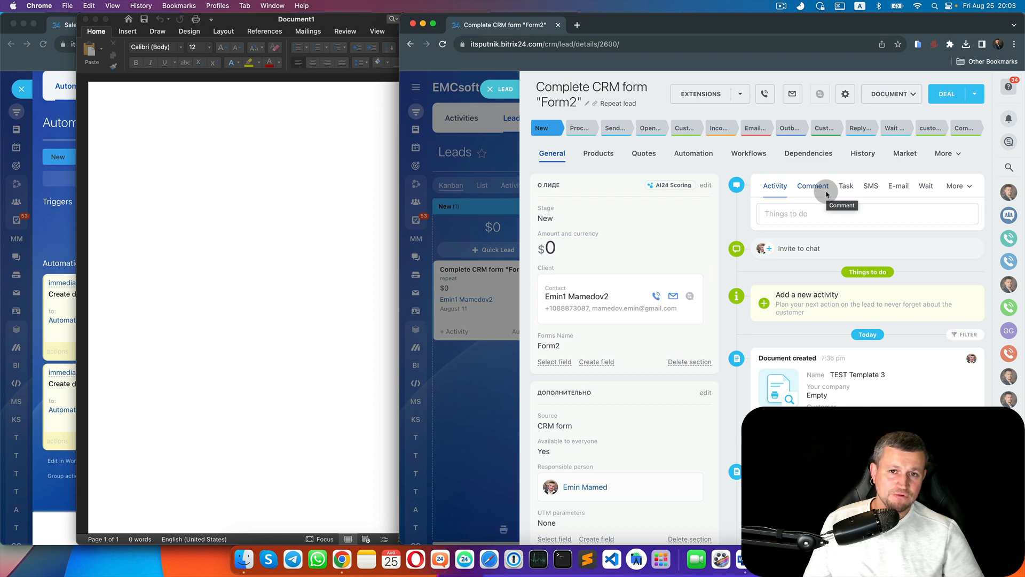
pyautogui.click(496, 89)
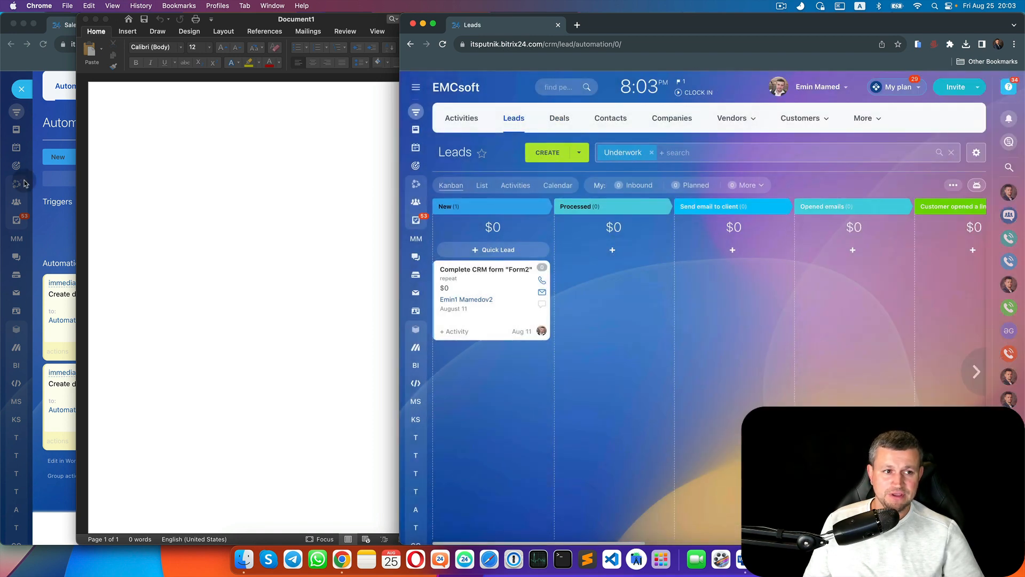
pyautogui.click(48, 210)
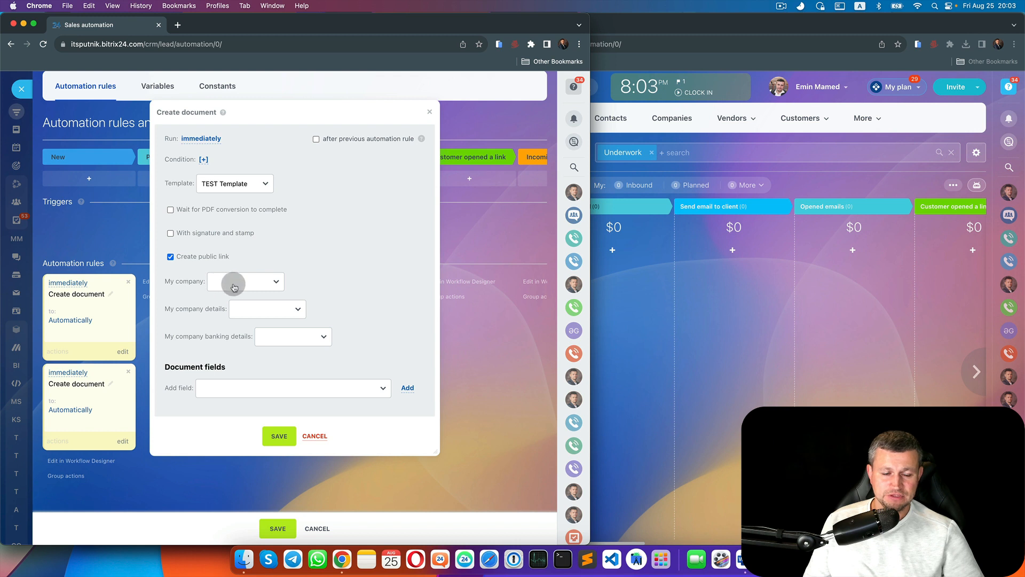
pyautogui.click(241, 183)
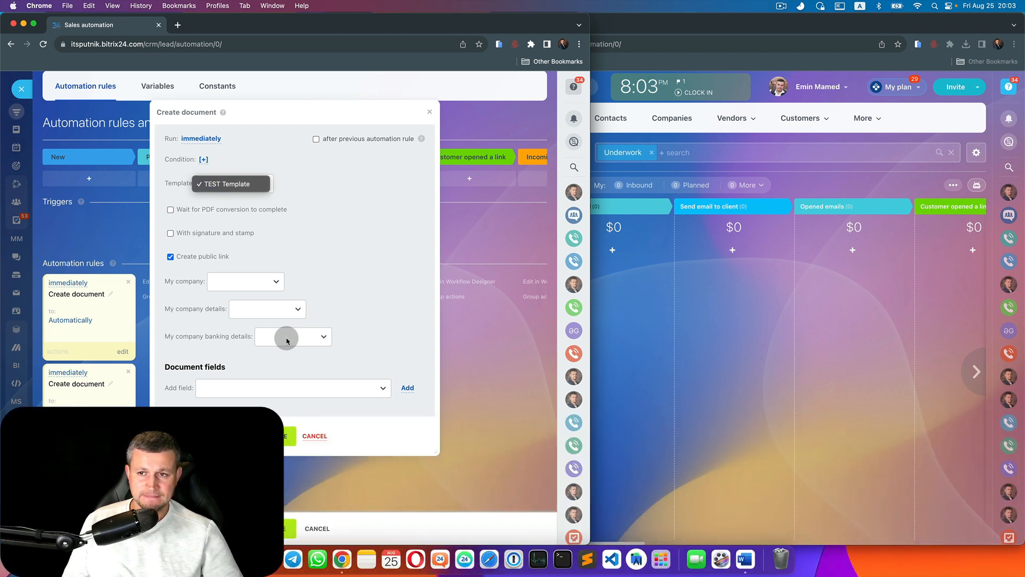
# Open the My company details page in the CRM settings
pyautogui.click(877, 119)
pyautogui.click(876, 121)
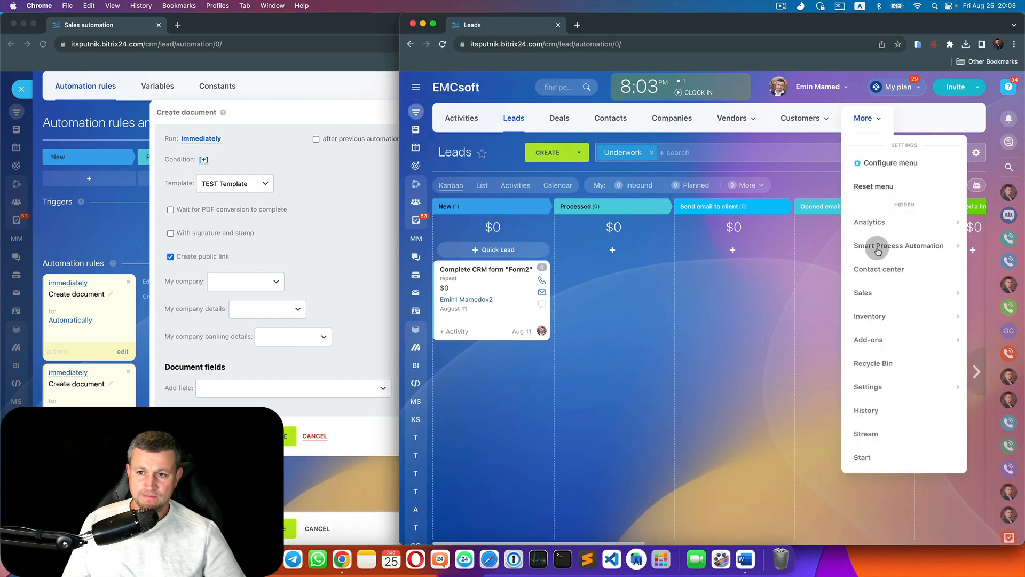
pyautogui.moveTo(868, 388)
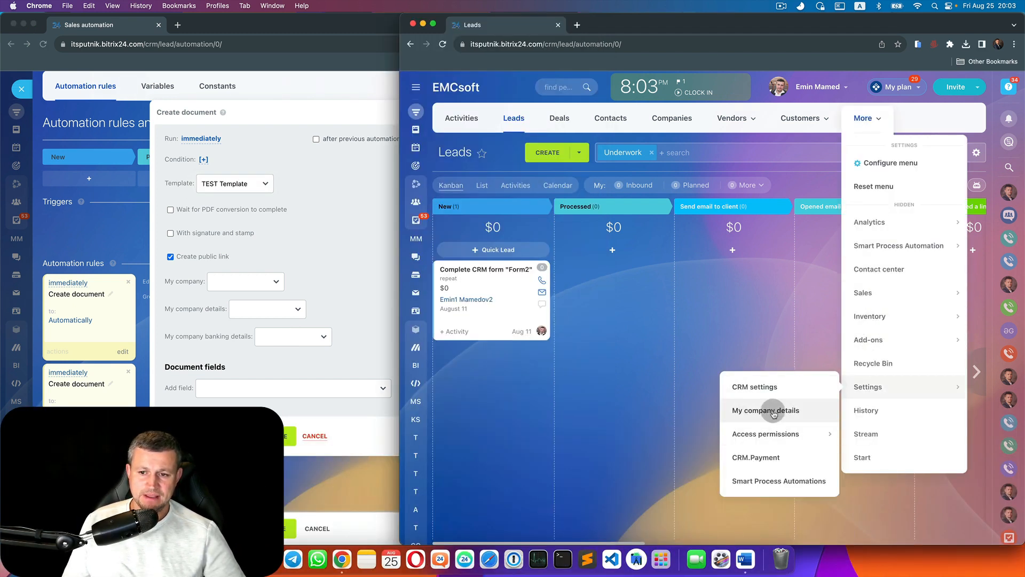
pyautogui.click(799, 412)
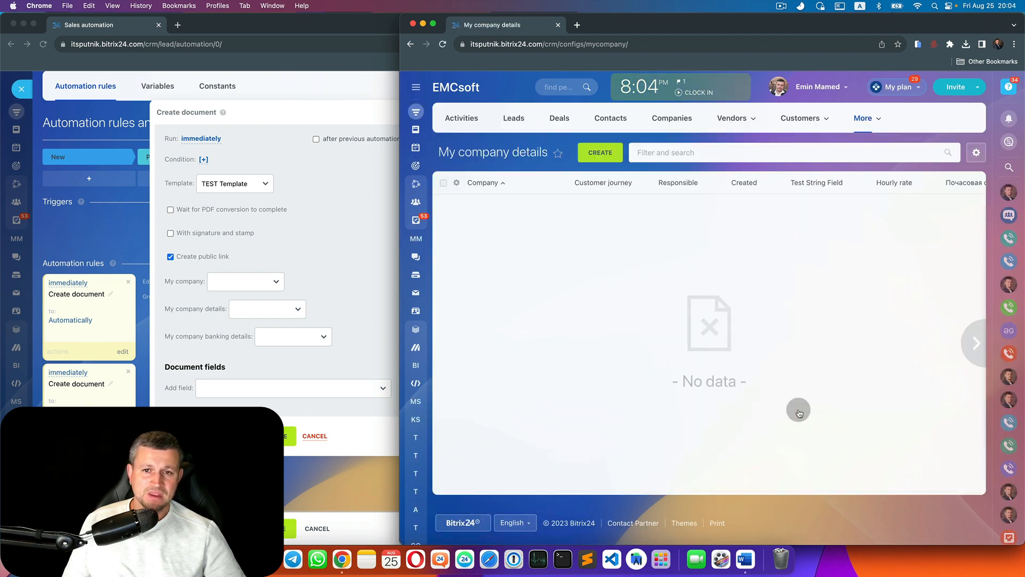
# Start a new company record and name it EMCsoft
pyautogui.click(611, 157)
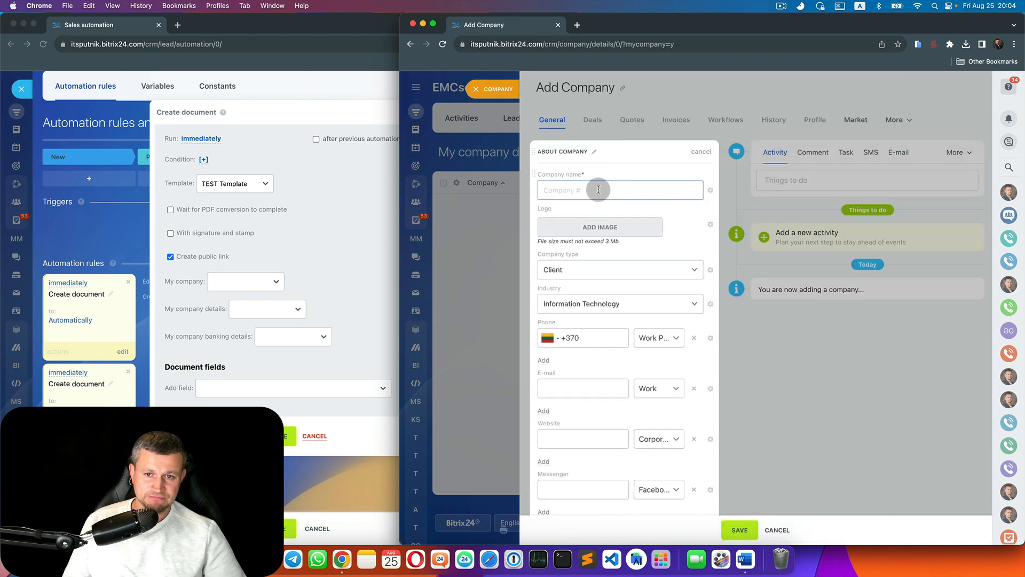
pyautogui.click(601, 189)
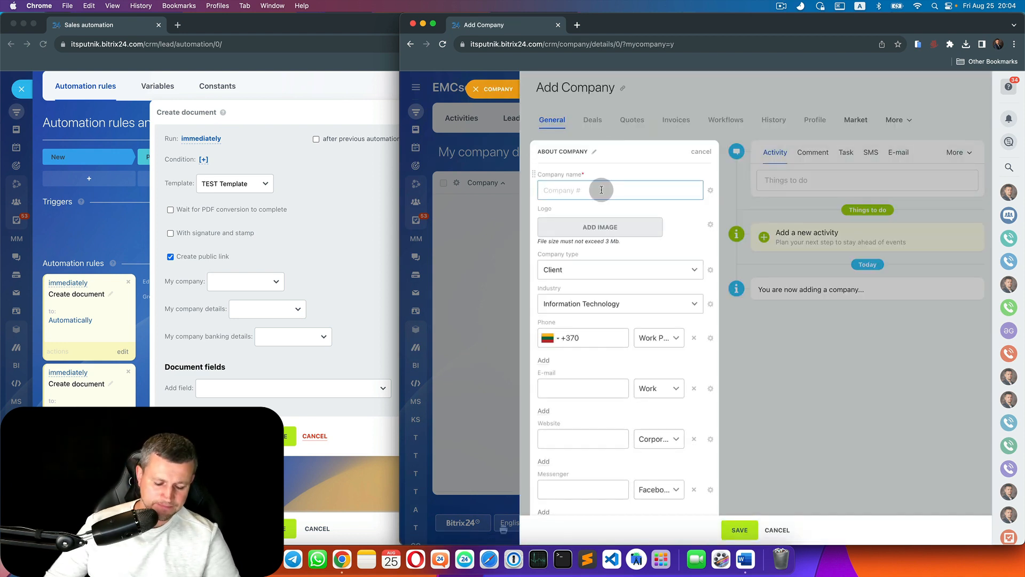
pyautogui.write('EMC')
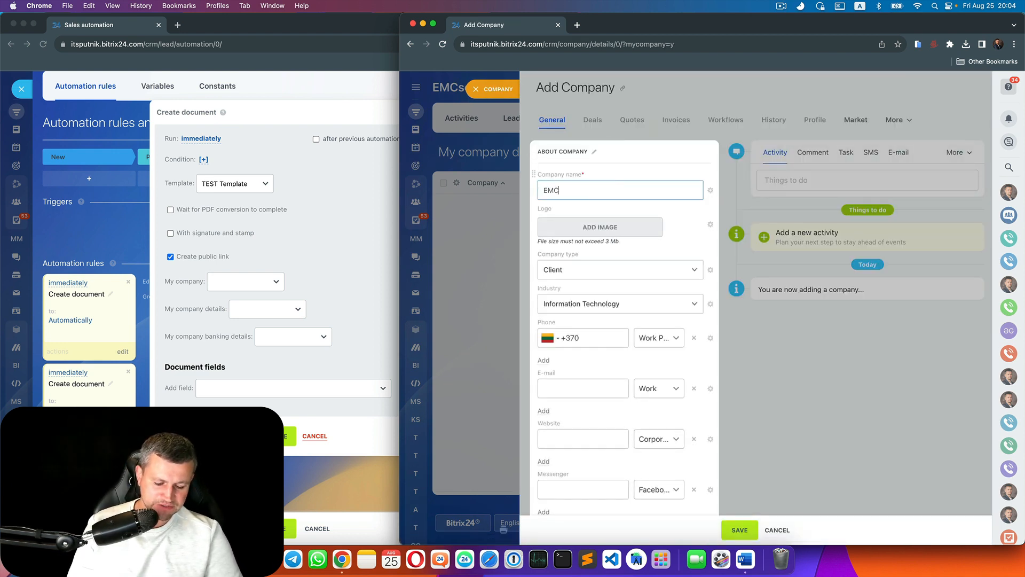
pyautogui.write('soft')
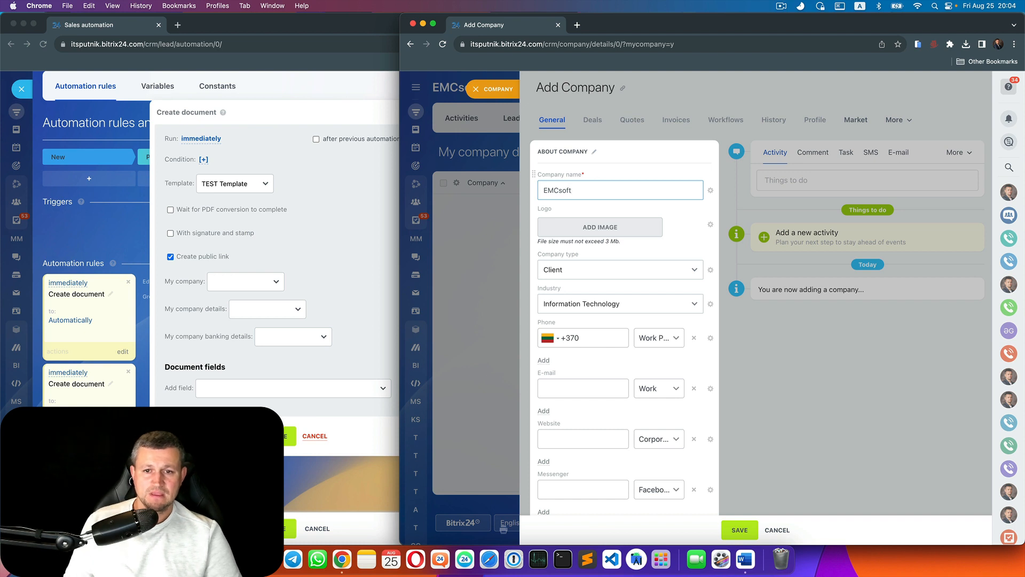
# Remove the phone, e-mail, website and messenger entry lines from the new company form
pyautogui.scroll(-2, 646, 235)
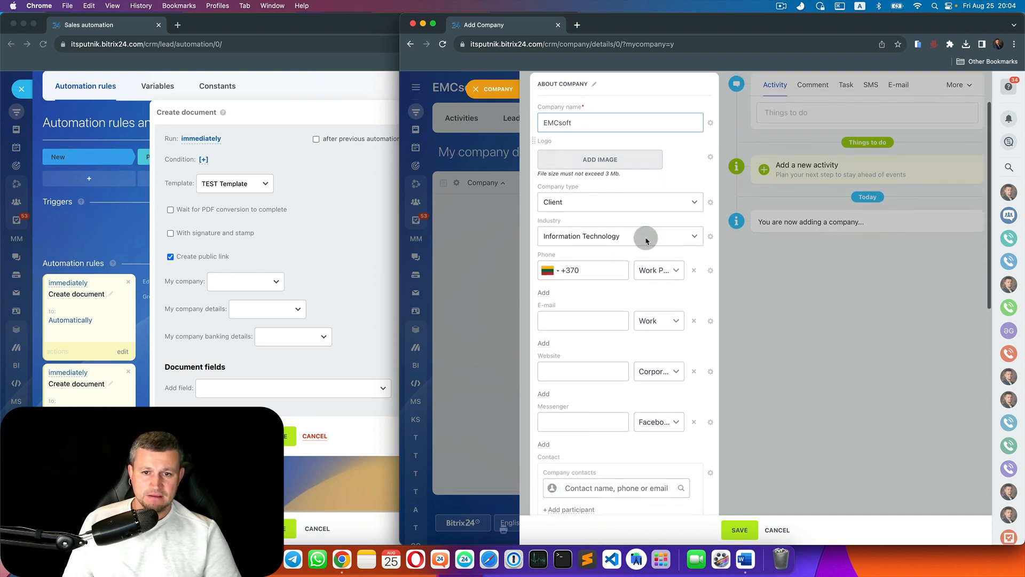
pyautogui.click(694, 267)
pyautogui.click(693, 296)
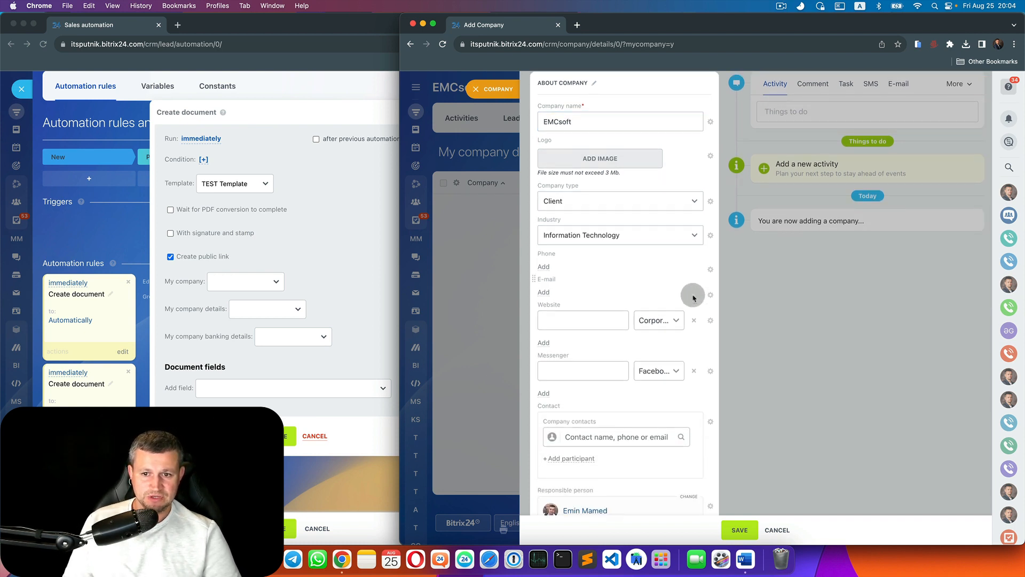
pyautogui.click(693, 320)
pyautogui.click(694, 346)
# Hide the Logo, Company type, Industry and Contact fields in the About company section
pyautogui.scroll(2, 696, 321)
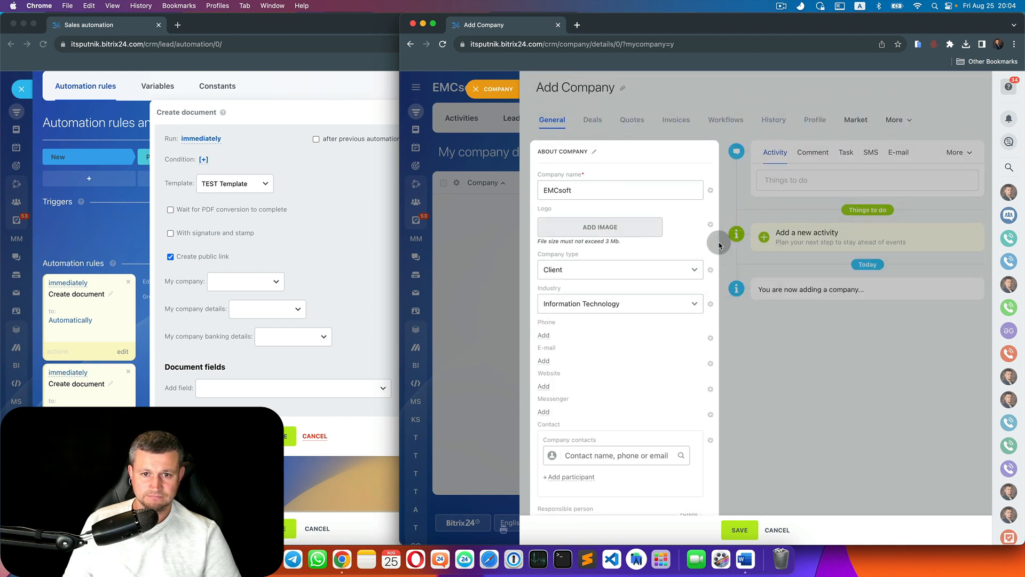
pyautogui.click(710, 258)
pyautogui.click(717, 278)
pyautogui.click(710, 224)
pyautogui.click(719, 243)
pyautogui.click(710, 326)
pyautogui.click(716, 347)
# Hide the Phone, E-mail, Website and Messenger fields in the About company section
pyautogui.click(710, 224)
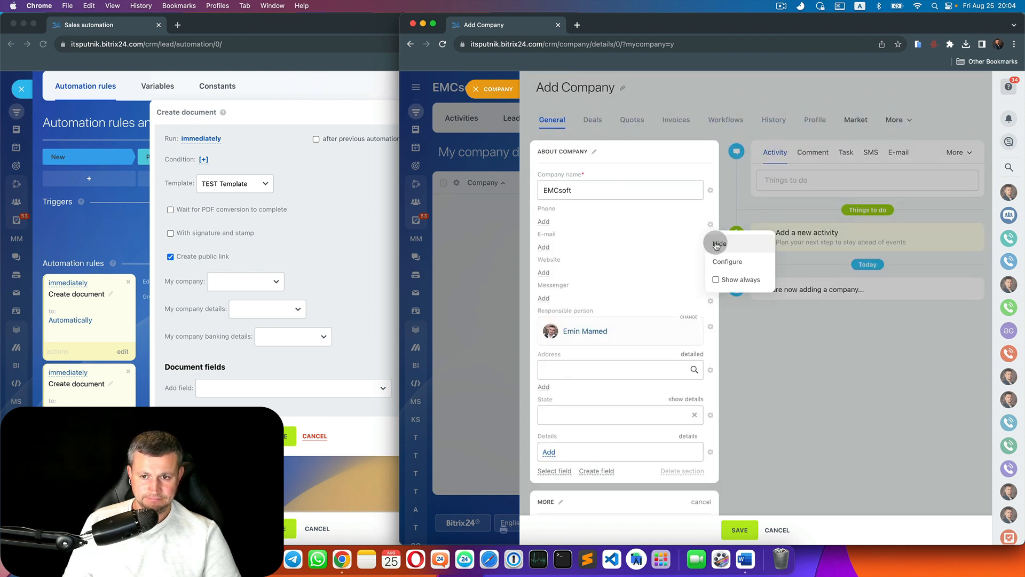
pyautogui.click(716, 244)
pyautogui.click(710, 224)
pyautogui.click(718, 244)
pyautogui.click(710, 225)
pyautogui.click(718, 243)
pyautogui.click(710, 224)
pyautogui.click(718, 244)
# Add details of the Company type to the new company record, titled EMCsoft, with UAB EMCsoft as the company name
pyautogui.scroll(-1, 710, 293)
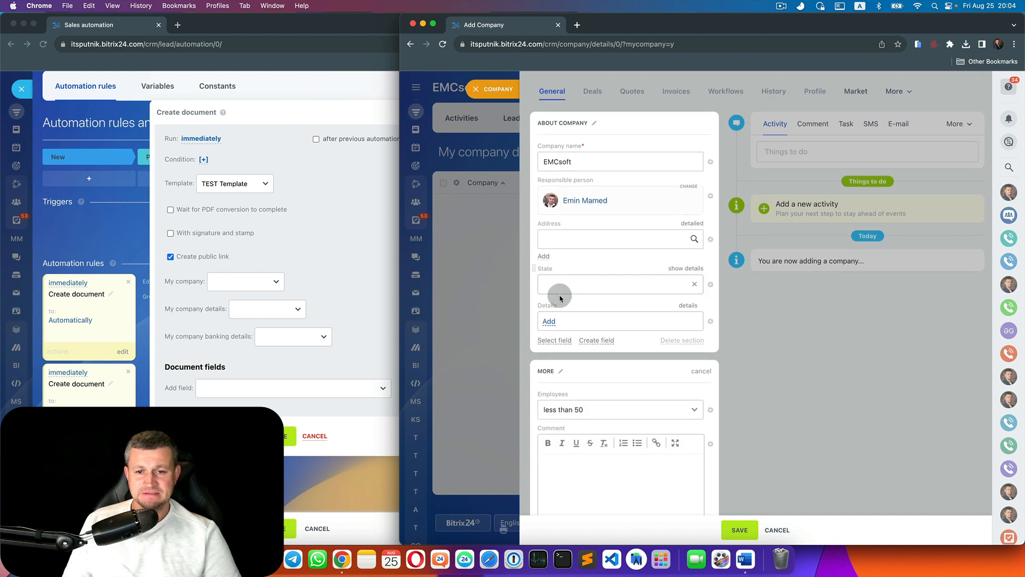
pyautogui.click(549, 322)
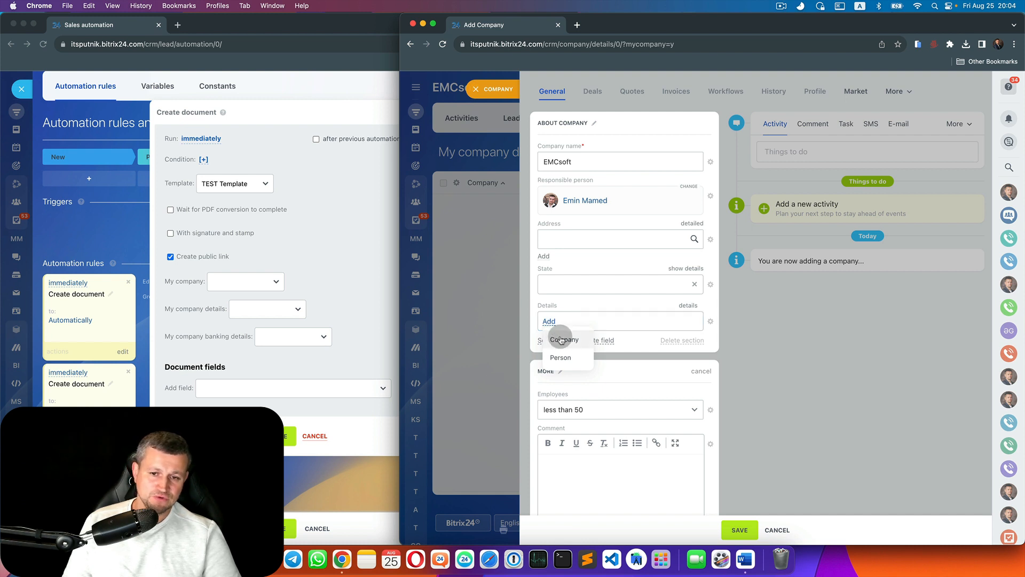
pyautogui.click(560, 340)
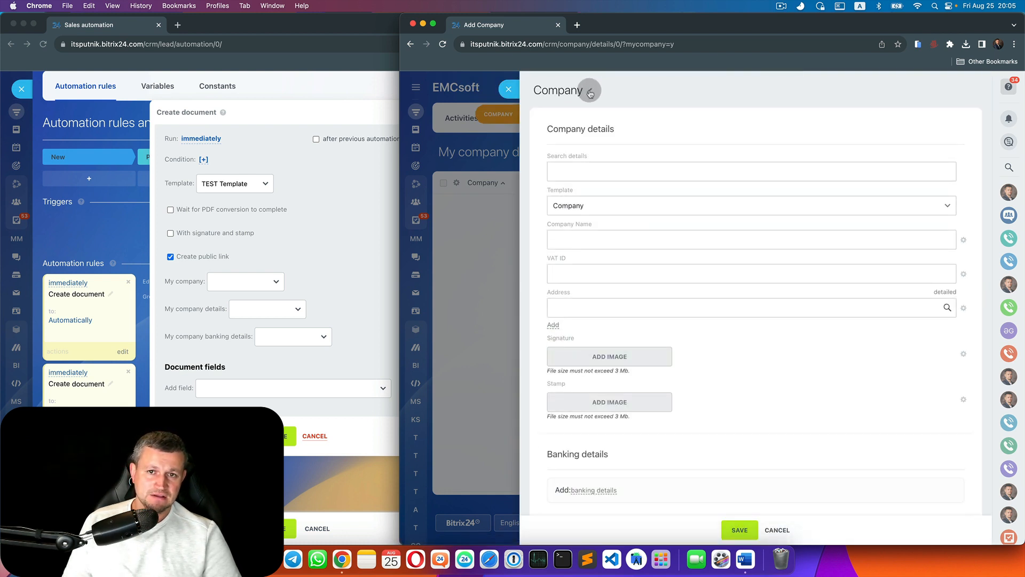
pyautogui.click(591, 94)
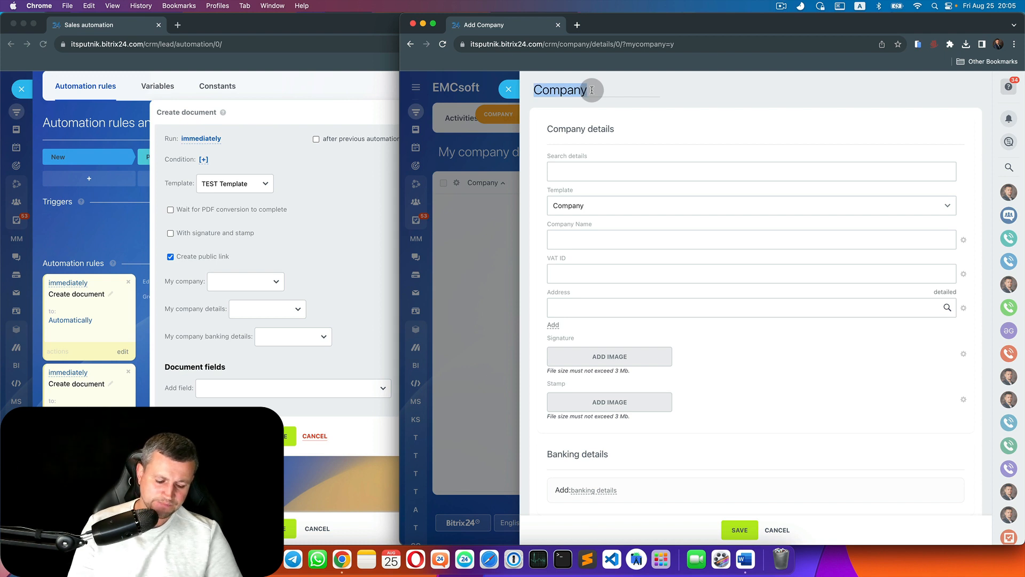
pyautogui.write('EMc')
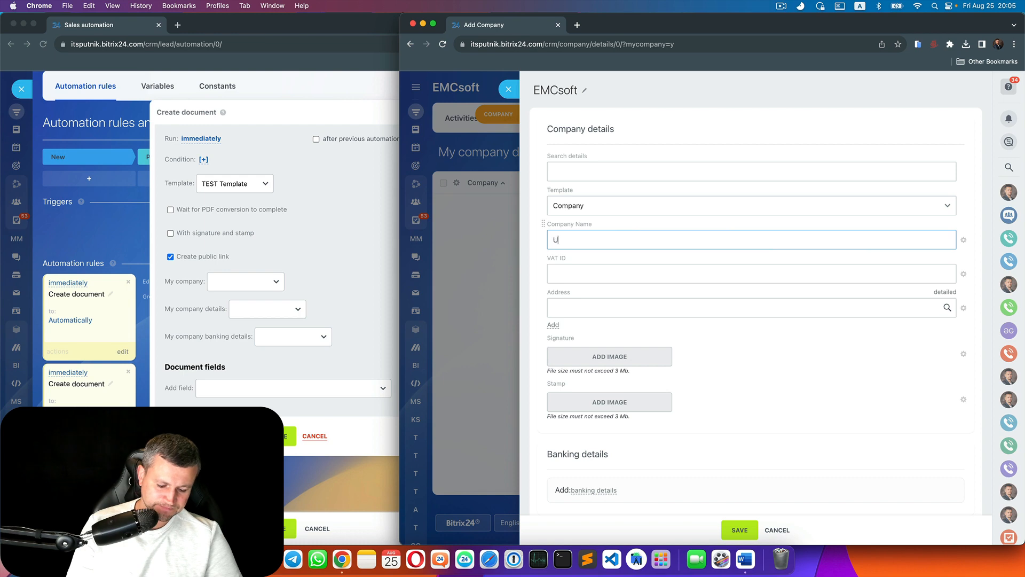
# Open the Bank Data document from the Downloads folder and copy its tax number into the VAT ID field
pyautogui.click(614, 280)
pyautogui.click(244, 559)
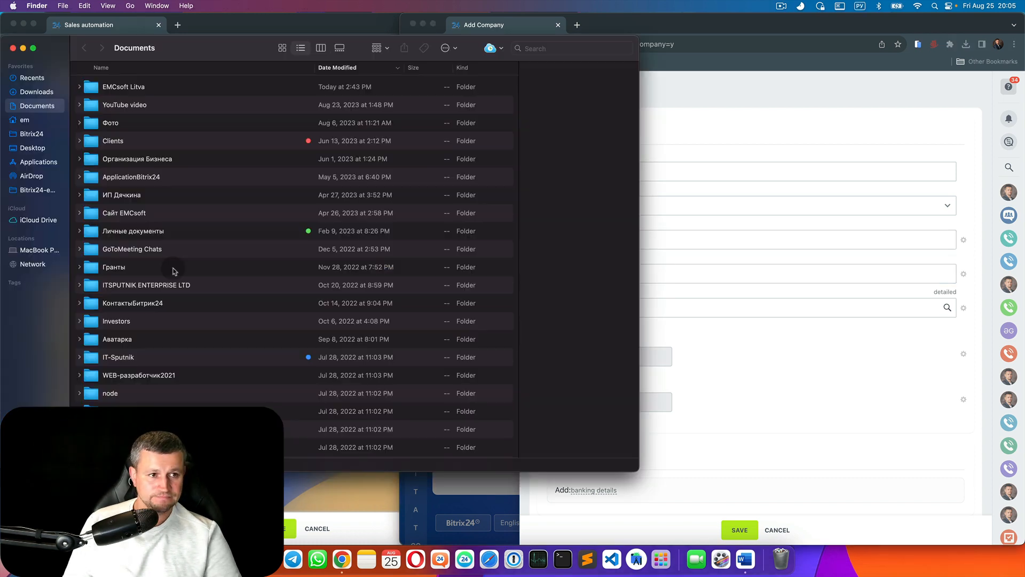
pyautogui.click(37, 92)
pyautogui.doubleClick(131, 85)
pyautogui.doubleClick(107, 155)
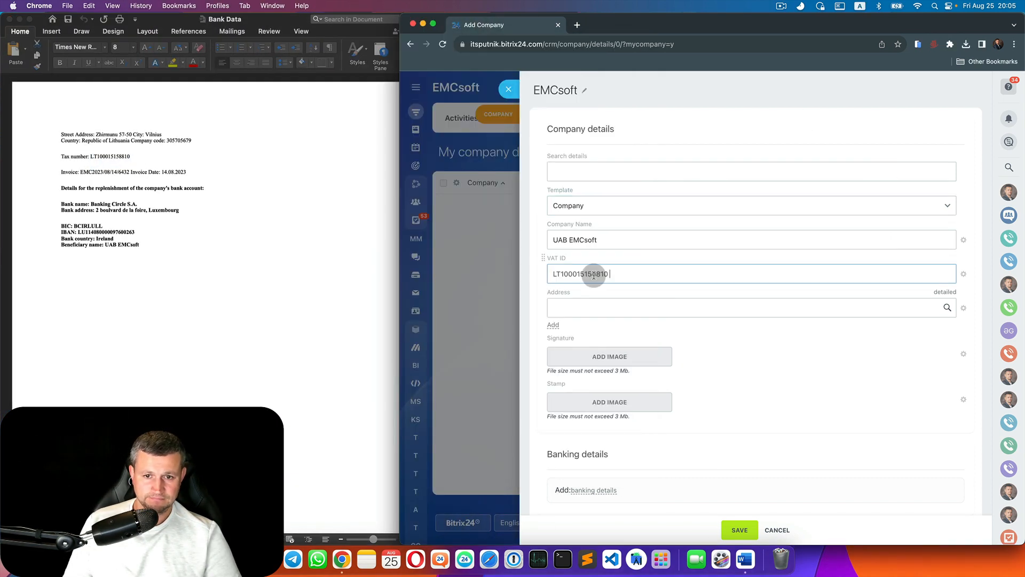
# Fill the Address field of the company details with the company's street address, city and country from the Bank Data document
pyautogui.click(592, 311)
pyautogui.write('New York')
pyautogui.click(93, 179)
pyautogui.moveTo(96, 134); pyautogui.dragTo(161, 134)
pyautogui.press('super+c')
pyautogui.click(623, 308)
pyautogui.press('super+a')
pyautogui.press('super+v')
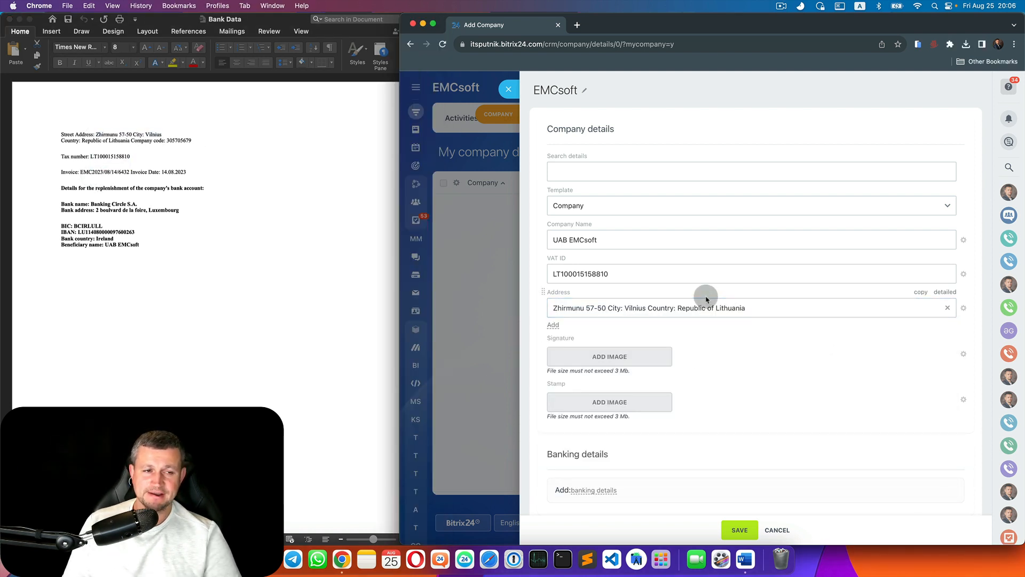
pyautogui.click(667, 315)
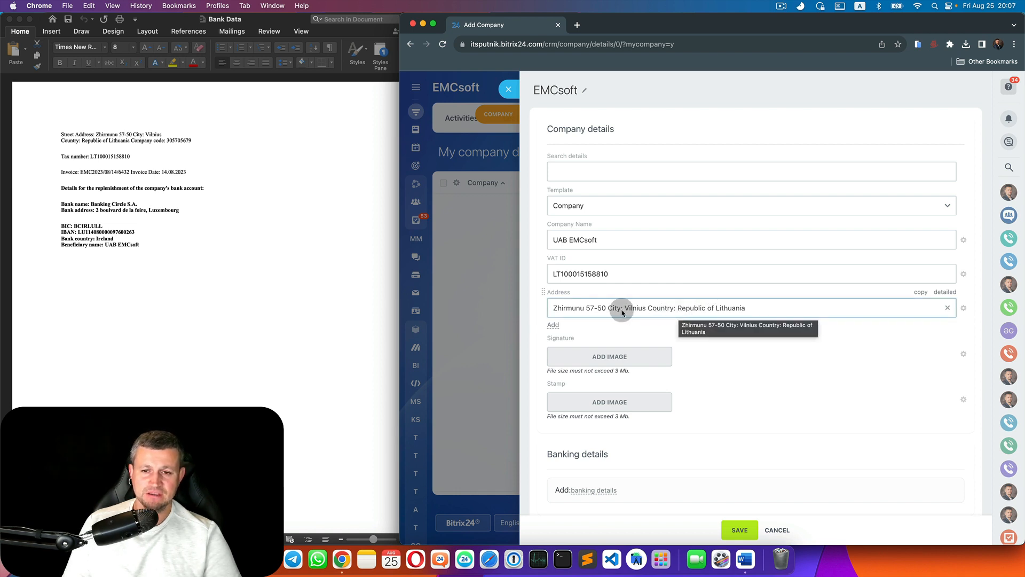
pyautogui.click(683, 321)
# Upload the handwritten signature image from Downloads to the Signature field, and close the image preview and Finder windows
pyautogui.scroll(-1, 688, 321)
pyautogui.scroll(-1, 688, 322)
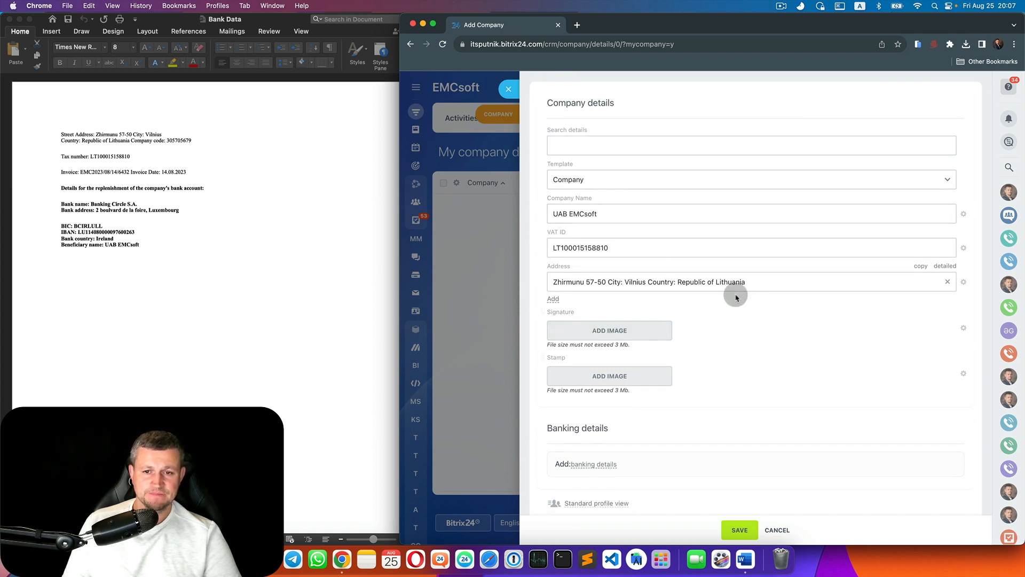
pyautogui.click(626, 331)
pyautogui.click(677, 297)
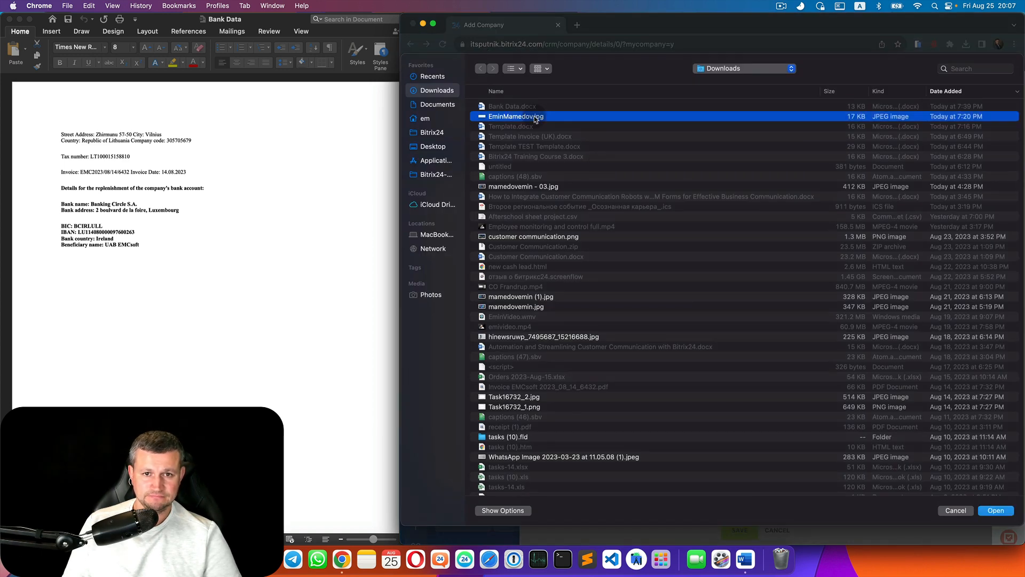
pyautogui.doubleClick(528, 114)
pyautogui.click(661, 376)
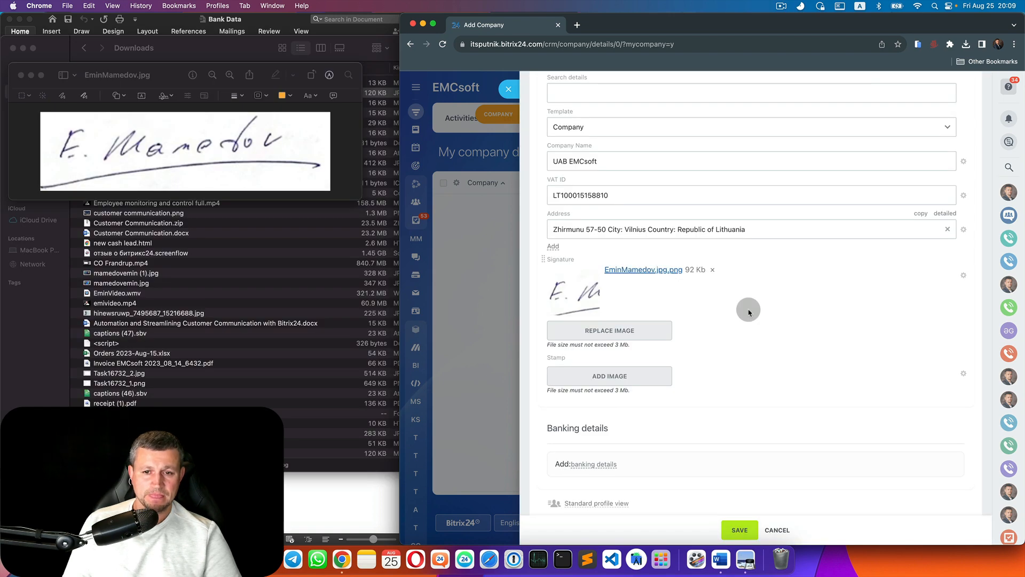
pyautogui.click(21, 75)
pyautogui.click(13, 47)
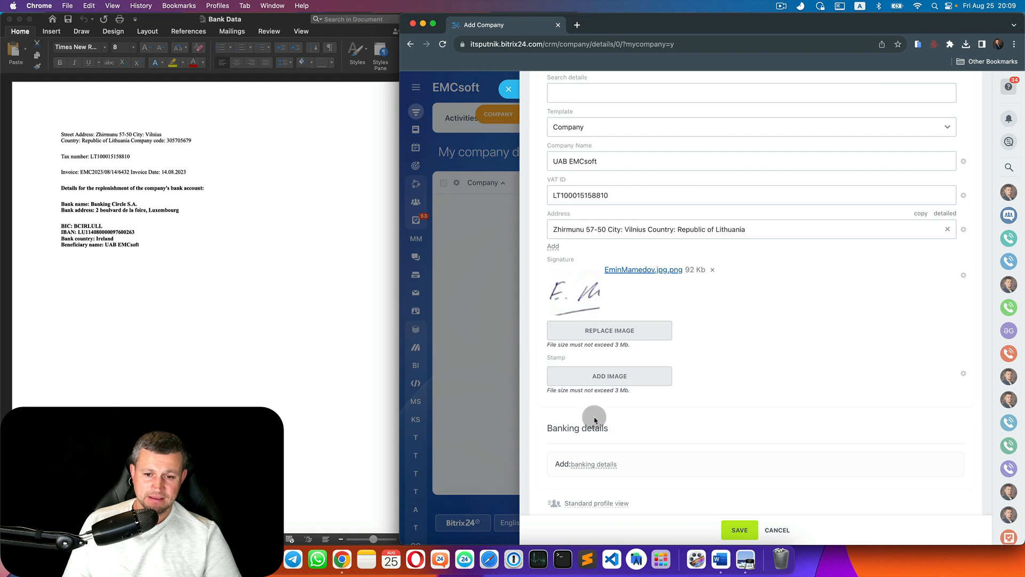
# Add banking details to the company and set both the title and the bank name to Banking Circle S.A
pyautogui.click(589, 465)
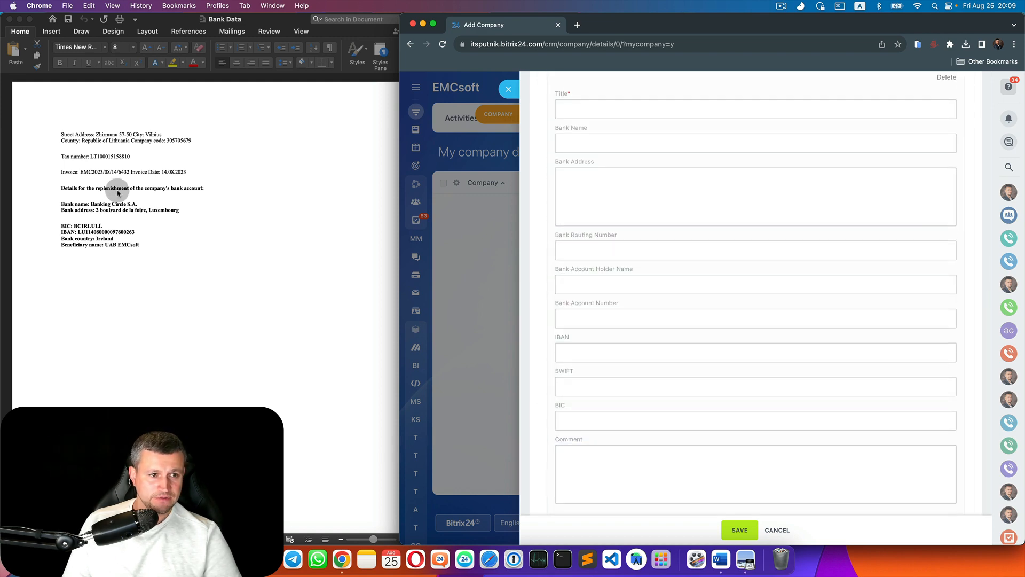
pyautogui.click(118, 193)
pyautogui.moveTo(144, 202); pyautogui.dragTo(83, 203)
pyautogui.press('super+c')
pyautogui.click(600, 106)
pyautogui.press('super+v')
pyautogui.click(601, 142)
pyautogui.press('super+v')
# Copy the bank's address and the BIC BCIRLULL from the Bank Data document into their banking detail fields
pyautogui.moveTo(198, 211); pyautogui.dragTo(65, 230)
pyautogui.press('super+c')
pyautogui.click(620, 191)
pyautogui.press('super+v')
pyautogui.press('super+c')
pyautogui.click(606, 426)
pyautogui.press('super+v')
# Copy the company's IBAN from the Bank Data document into the IBAN field of the banking details
pyautogui.click(153, 239)
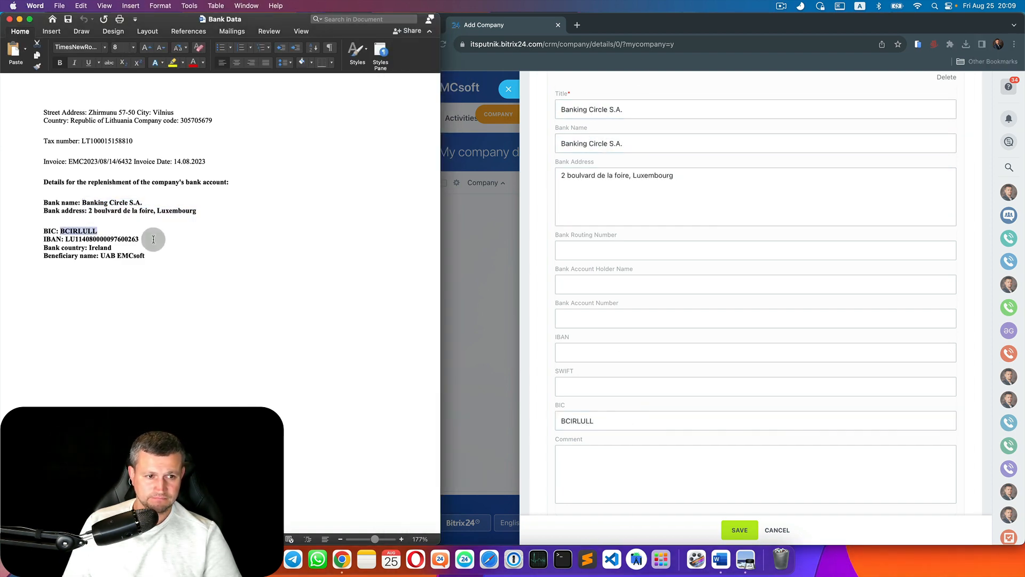
pyautogui.moveTo(153, 239); pyautogui.dragTo(66, 240)
pyautogui.press('super+c')
pyautogui.click(604, 352)
pyautogui.press('super+v')
# Set the bank account holder name to UAB EMCsoft, copied from the beneficiary name in the Bank Data document
pyautogui.scroll(-2, 570, 353)
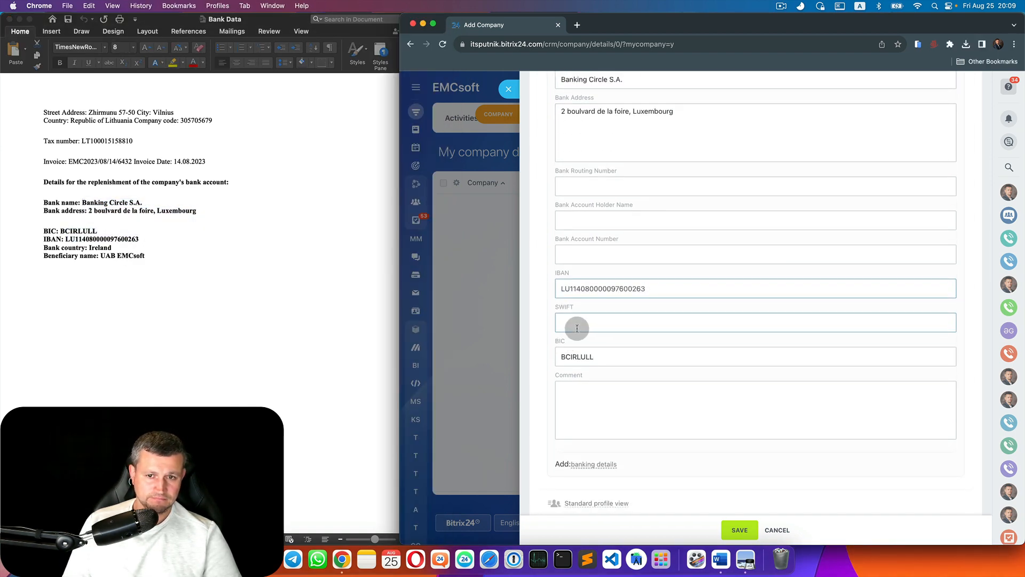
pyautogui.scroll(1, 703, 321)
pyautogui.moveTo(146, 256); pyautogui.dragTo(102, 257)
pyautogui.press('super+c')
pyautogui.click(655, 304)
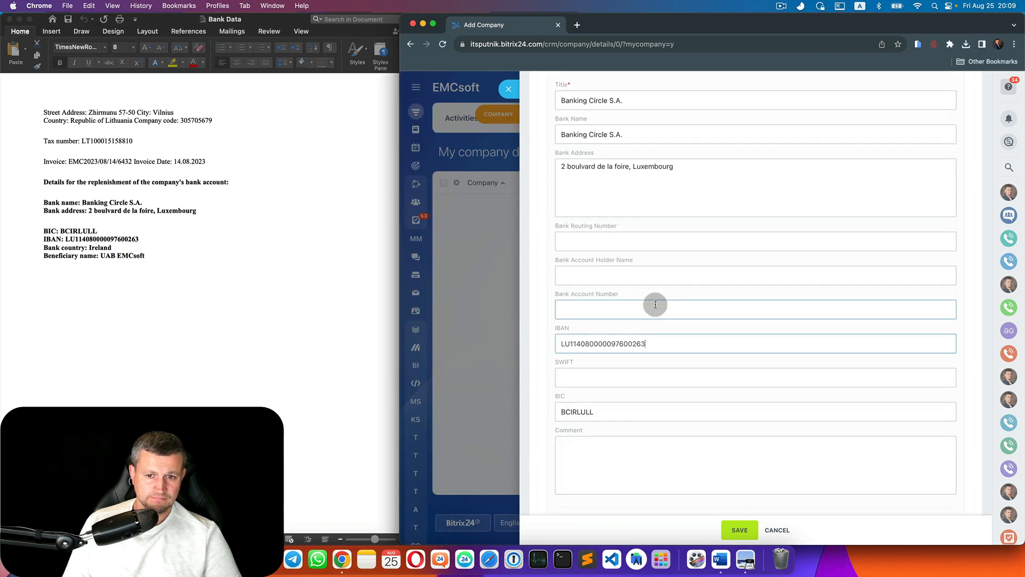
pyautogui.click(661, 273)
pyautogui.press('super+v')
# Save the new company with its details and minimise the Bank Data document
pyautogui.doubleClick(100, 248)
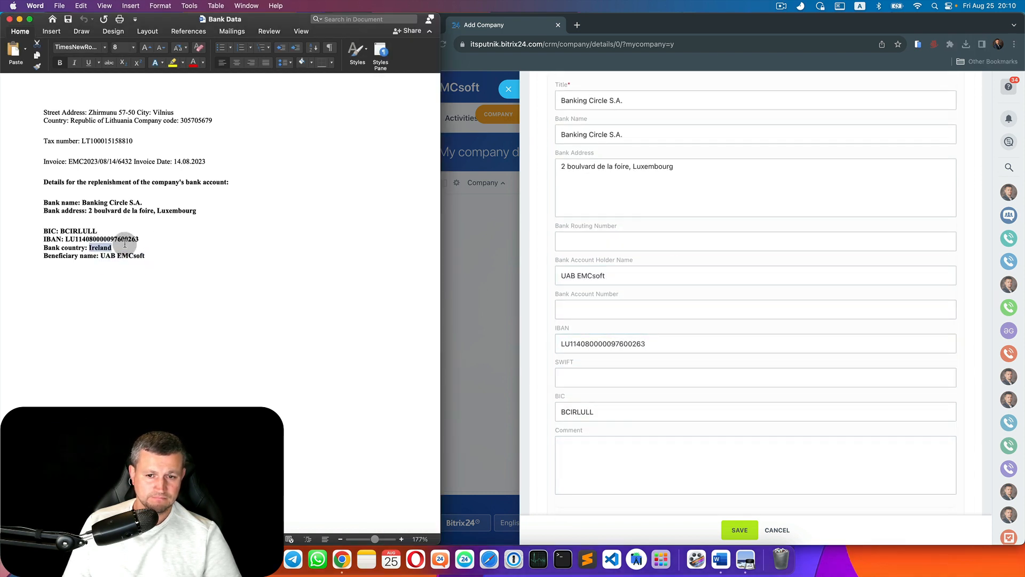
pyautogui.scroll(-2, 632, 411)
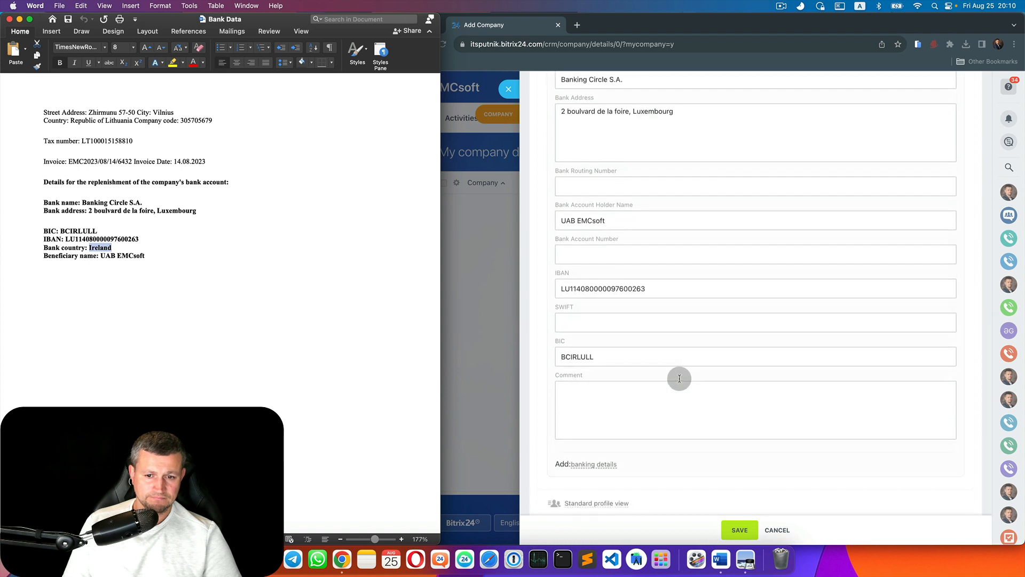
pyautogui.click(679, 378)
pyautogui.click(742, 529)
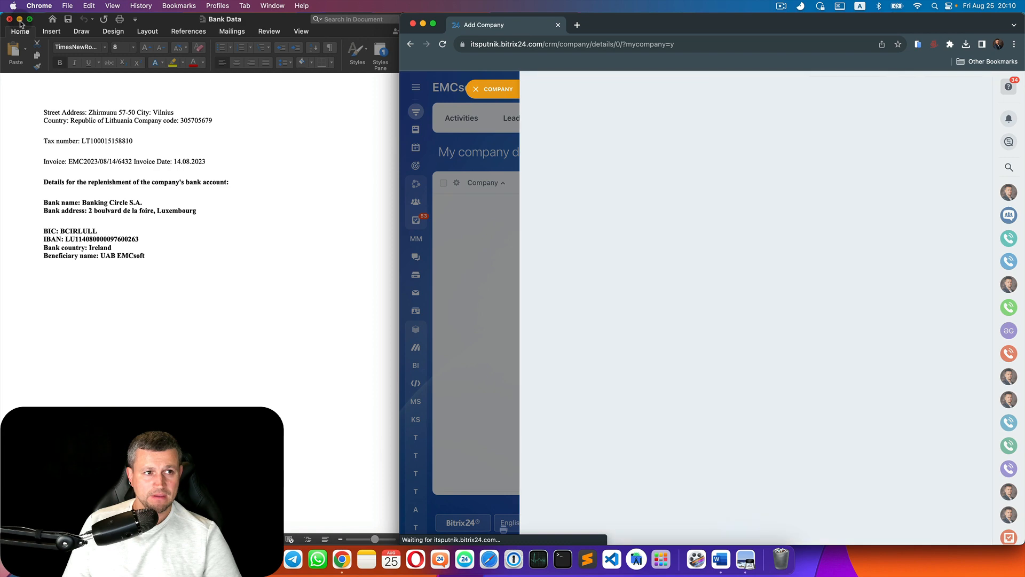
pyautogui.click(19, 19)
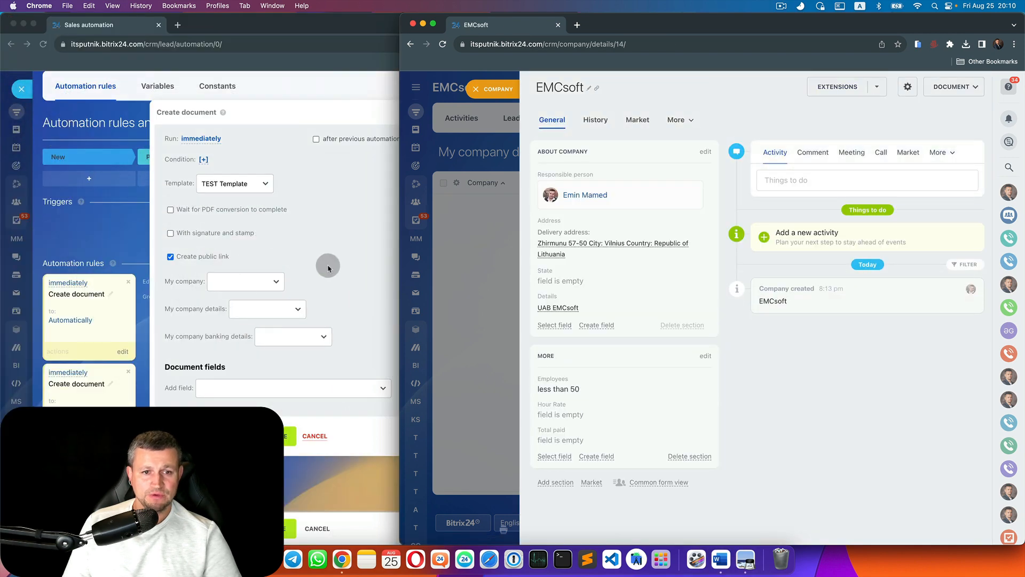
# Bring the Sales automation window to the front and narrow it to expose more of the company window
pyautogui.click(336, 261)
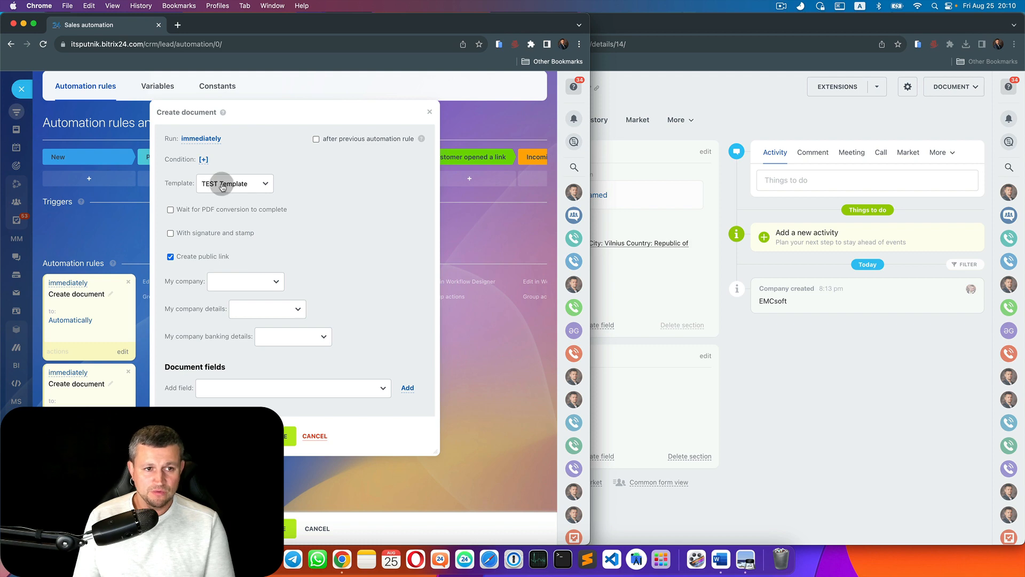
pyautogui.moveTo(590, 292); pyautogui.dragTo(549, 288)
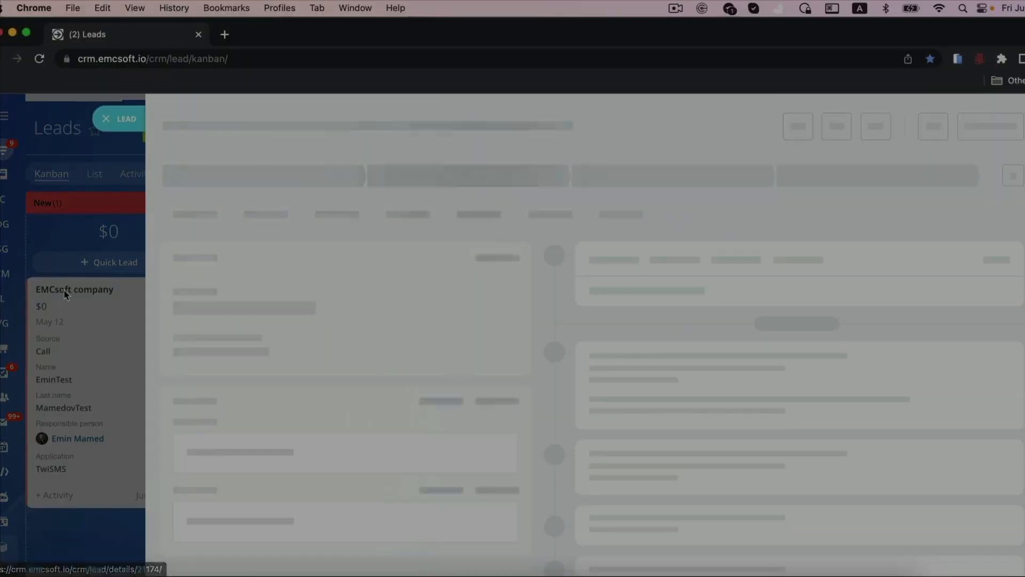
pyautogui.write('Hello Emin! ')
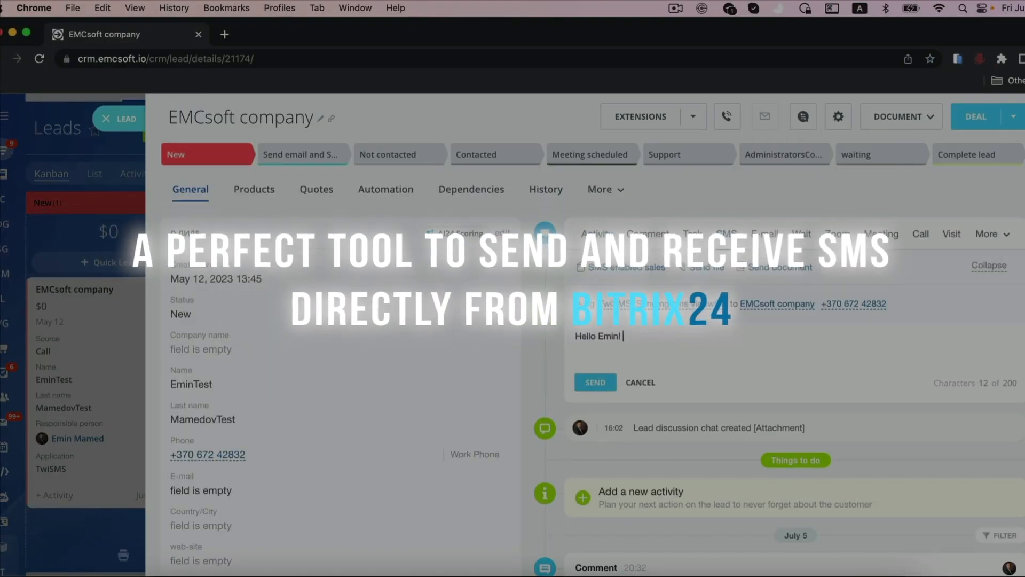
pyautogui.write('Waiting in our office')
pyautogui.click(588, 384)
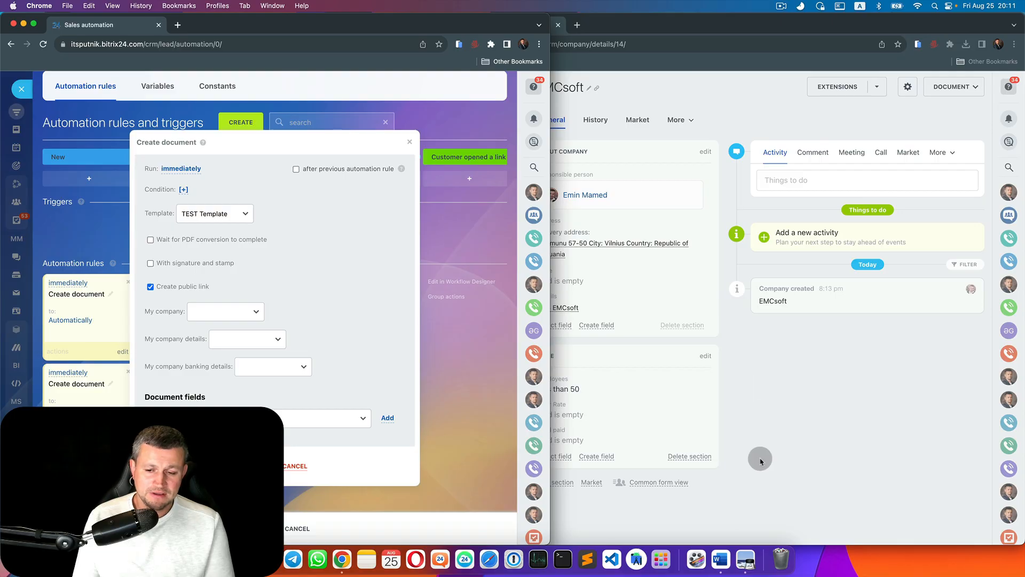
# Switch to Word, create a new blank document and minimise the Bank Data document
pyautogui.click(720, 561)
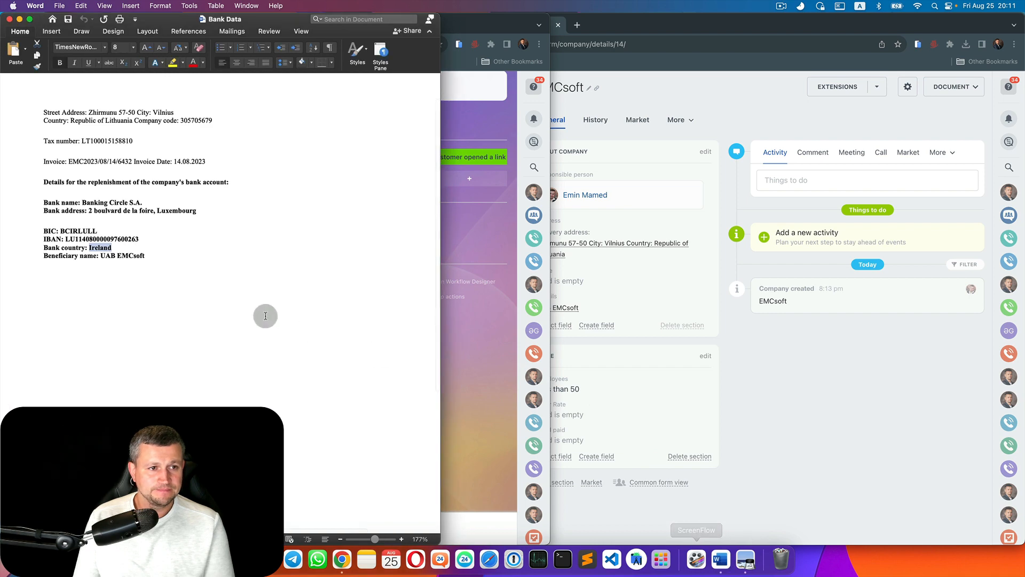
pyautogui.click(56, 6)
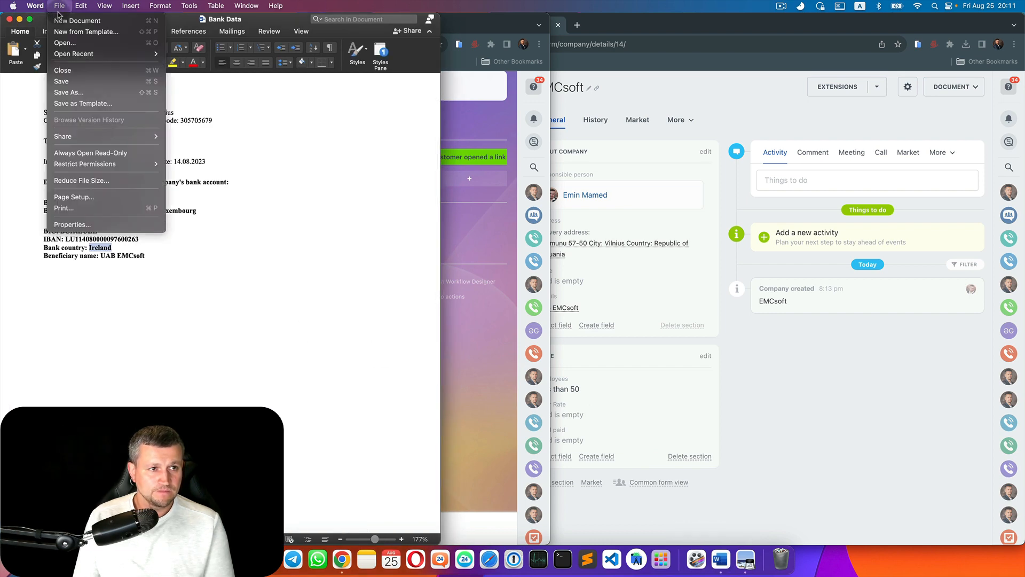
pyautogui.click(63, 18)
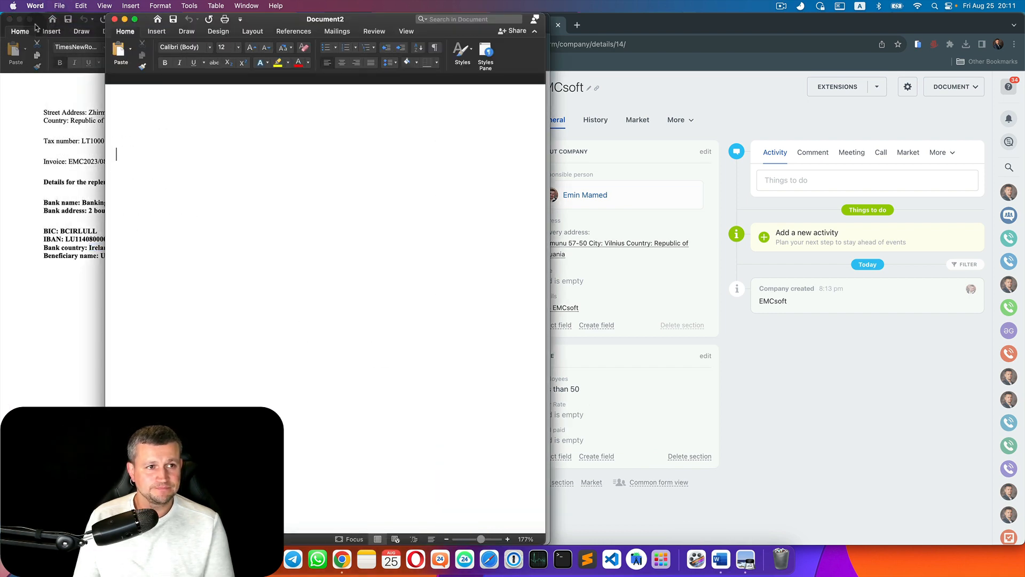
pyautogui.click(20, 20)
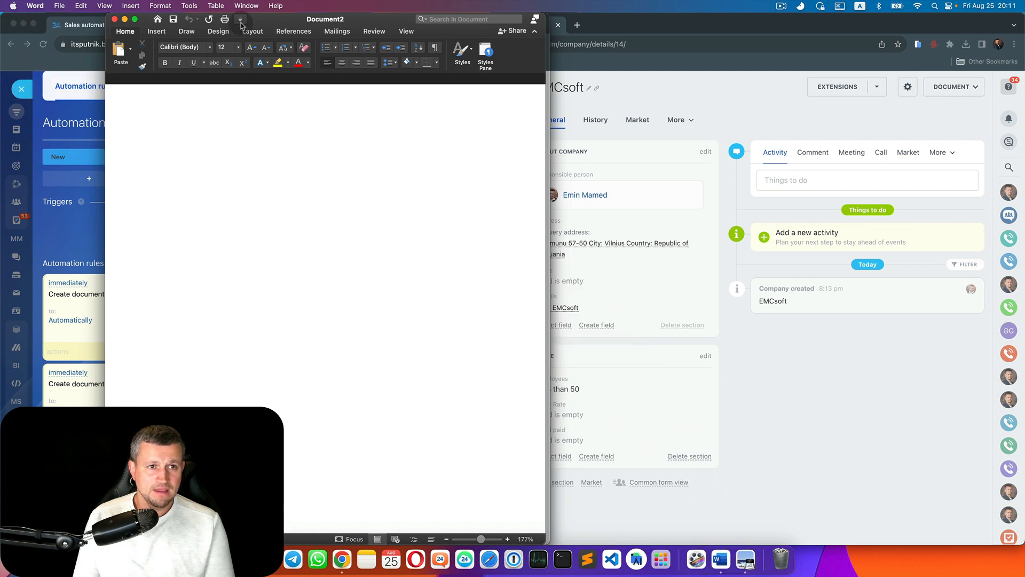
# Fit the page of the blank document in its window and place the window beside the company card
pyautogui.moveTo(272, 20); pyautogui.dragTo(435, 20)
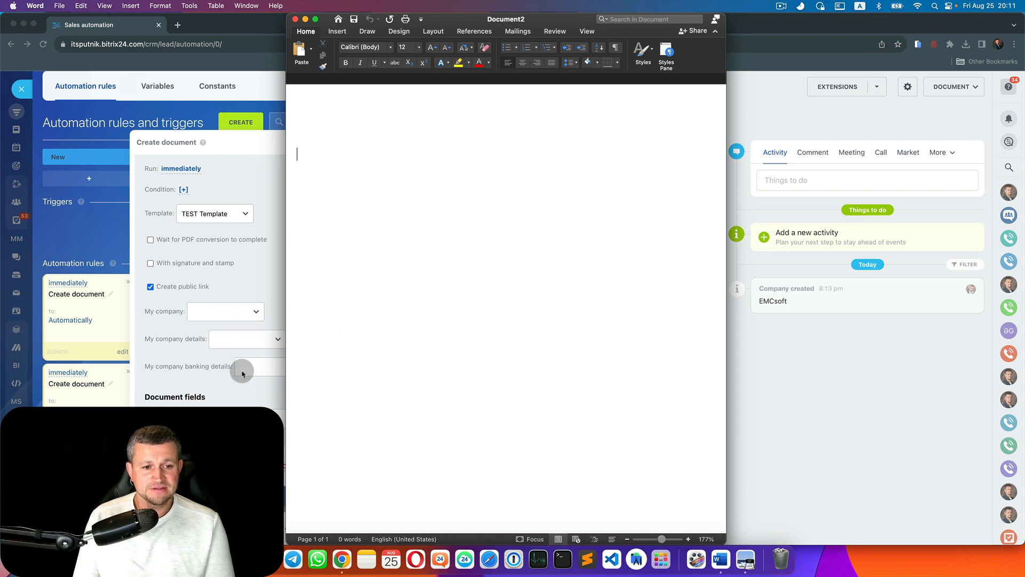
pyautogui.moveTo(503, 22); pyautogui.dragTo(327, 12)
pyautogui.click(202, 134)
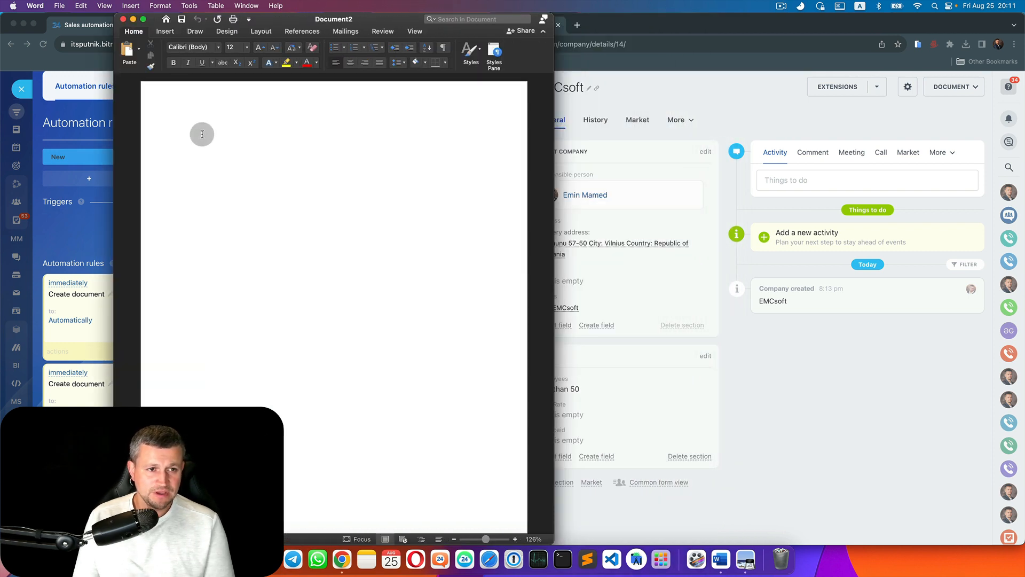
pyautogui.moveTo(392, 19); pyautogui.dragTo(322, 18)
# Bring the company card to the front and open its UAB EMCsoft details for editing
pyautogui.click(684, 277)
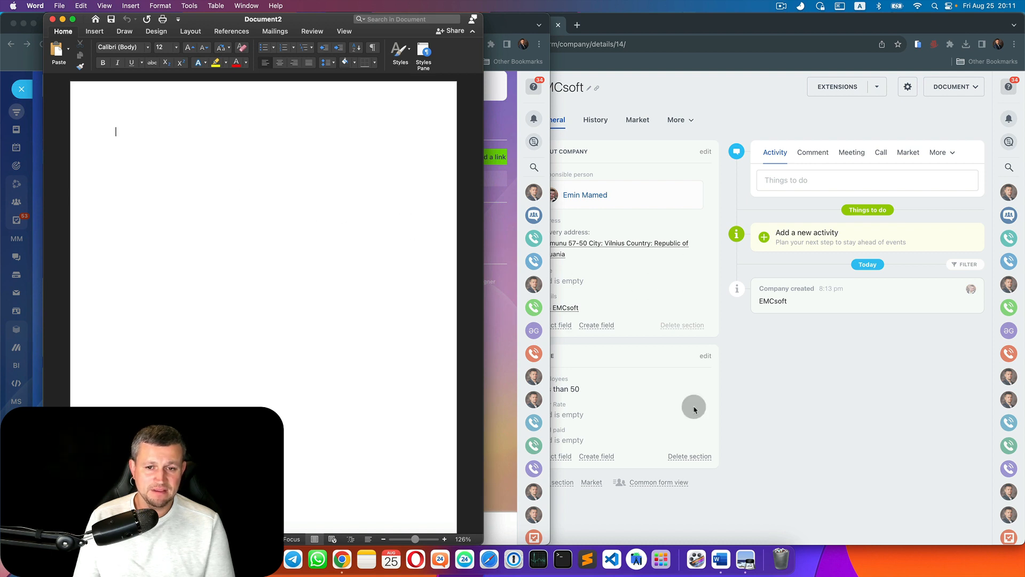
pyautogui.click(776, 389)
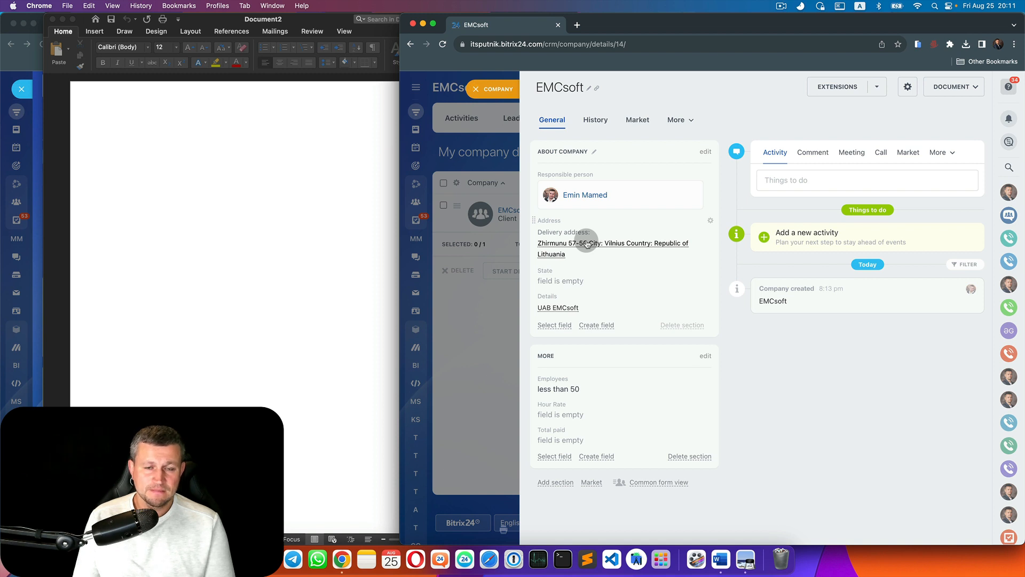
pyautogui.click(573, 311)
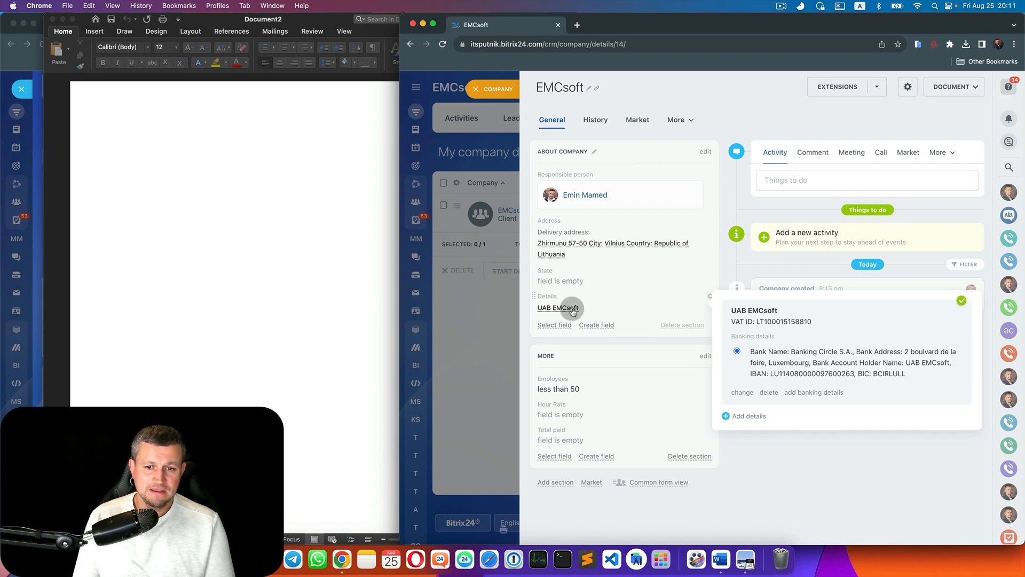
pyautogui.click(565, 307)
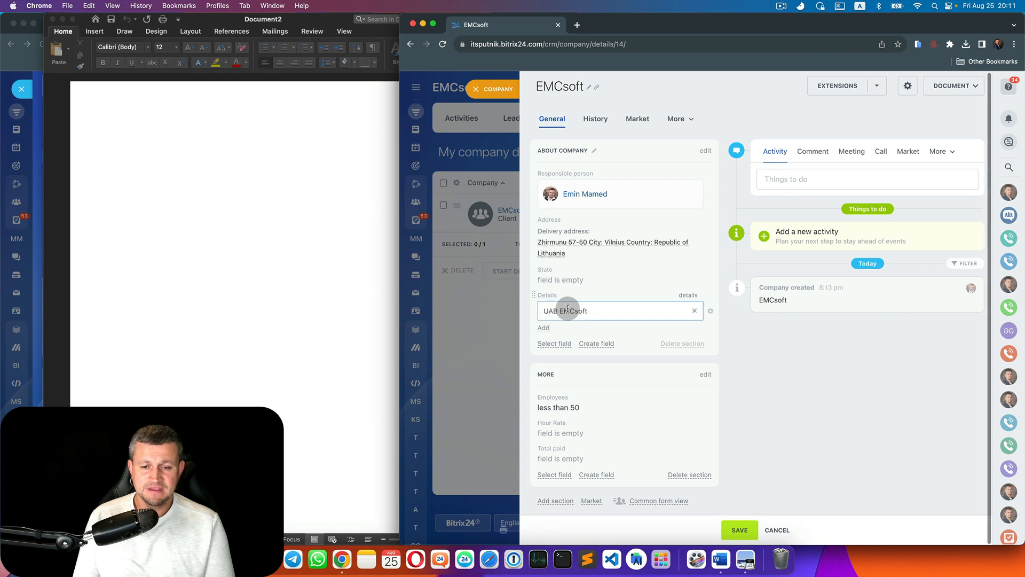
pyautogui.click(688, 296)
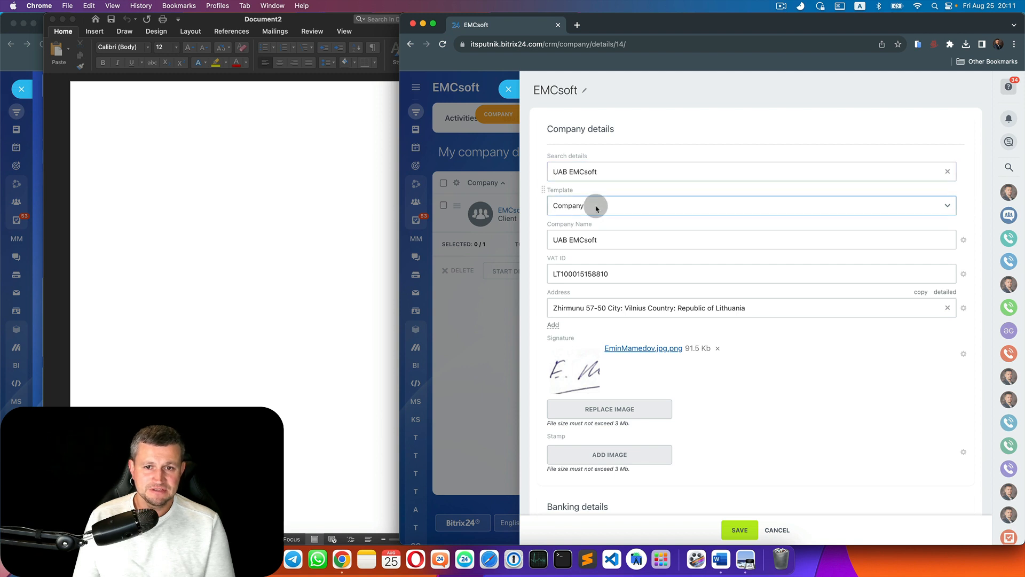
# Review the company name, address, signature and banking details in the company details form
pyautogui.moveTo(614, 241); pyautogui.dragTo(516, 241)
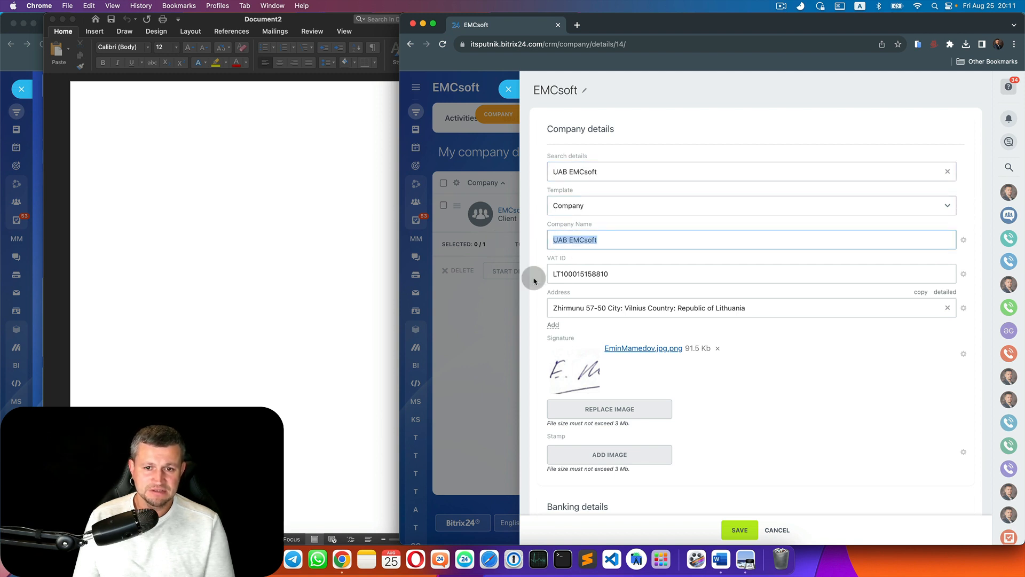
pyautogui.scroll(-2, 623, 308)
pyautogui.scroll(-4, 623, 309)
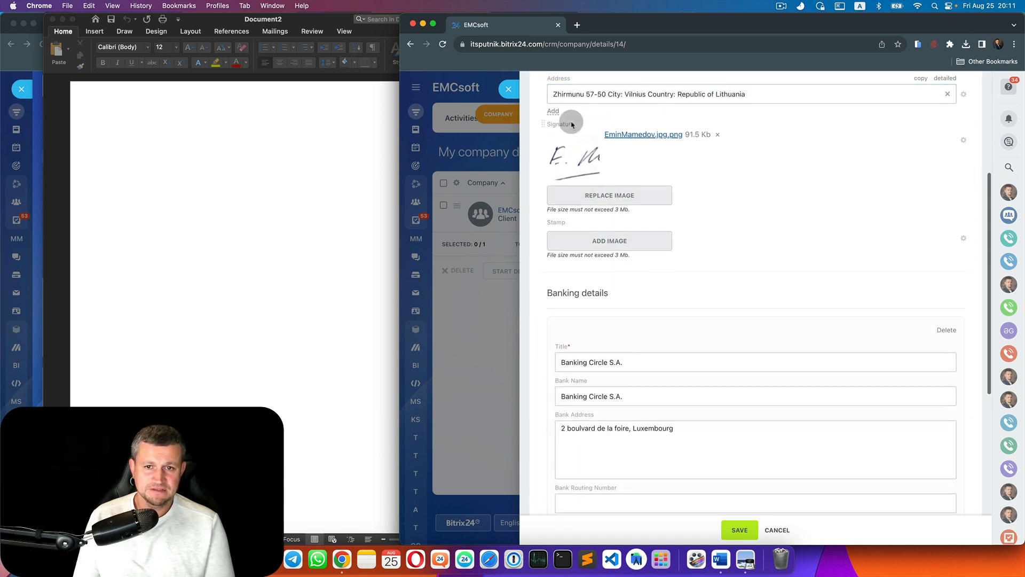
pyautogui.scroll(-3, 619, 379)
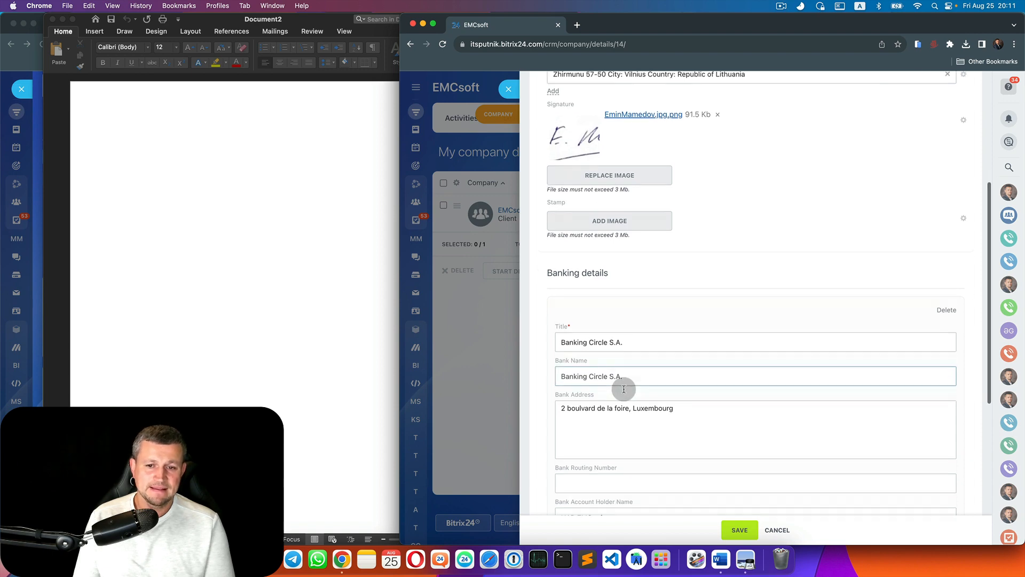
pyautogui.scroll(8, 632, 322)
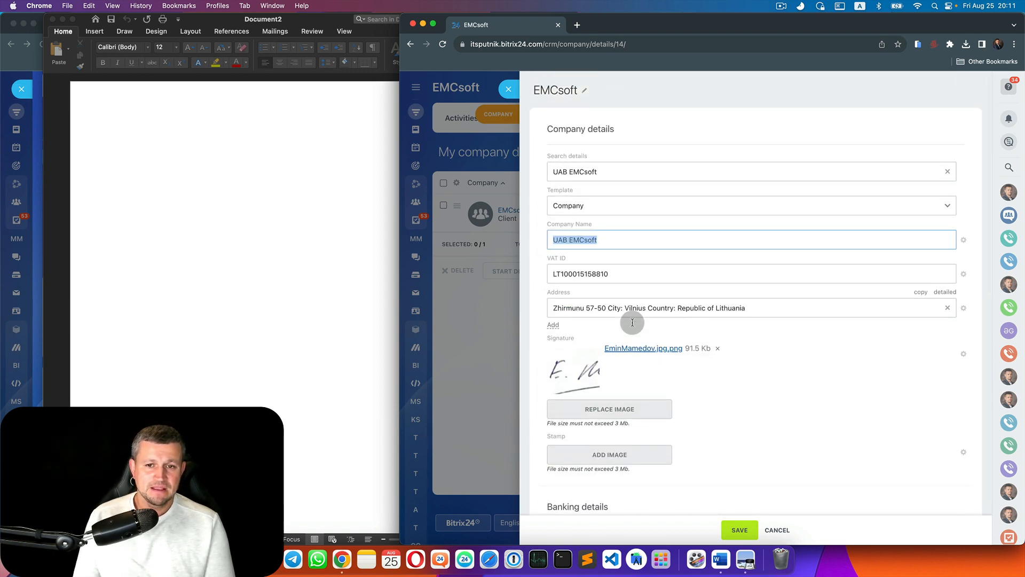
# Open Bitrix24 in a new browser tab and open the lead Complete CRM form "Form2" from the Leads board
pyautogui.click(577, 25)
pyautogui.write('it')
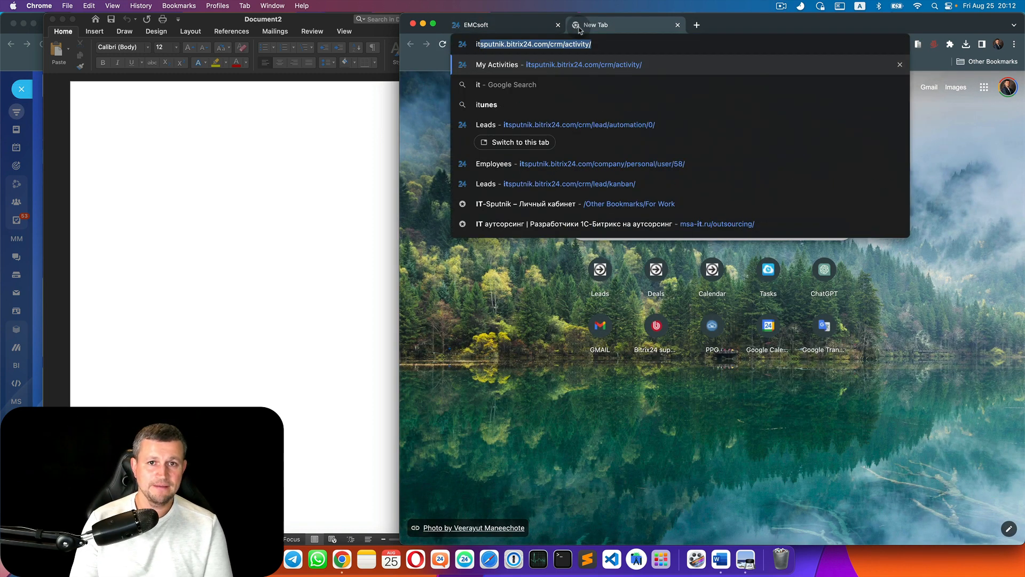
pyautogui.press('Return')
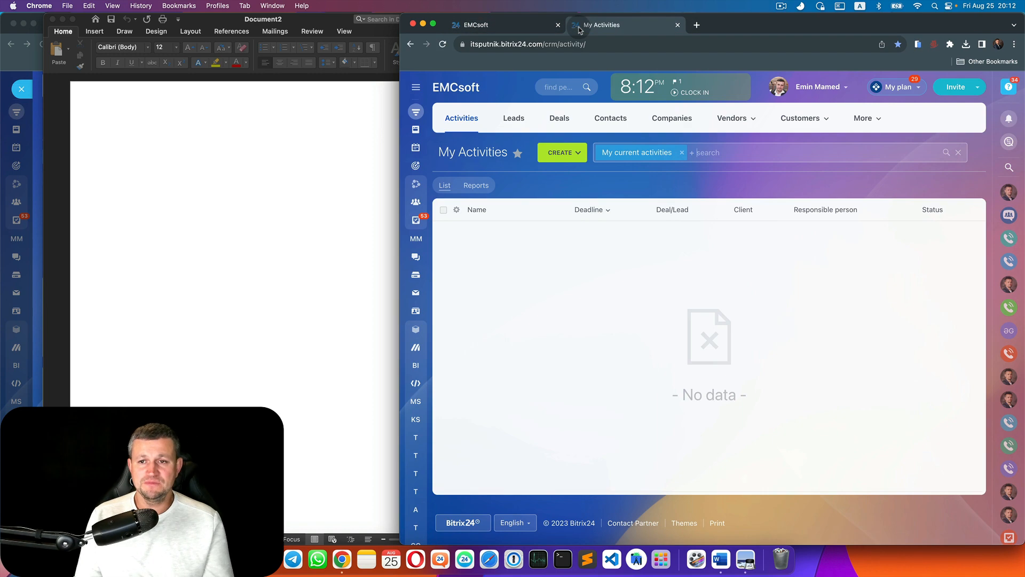
pyautogui.click(514, 118)
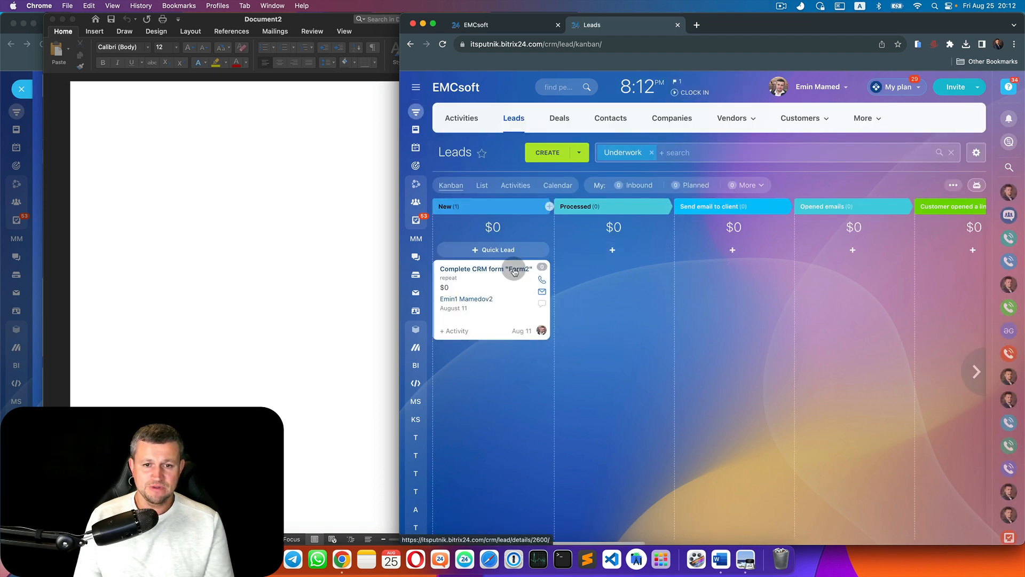
pyautogui.click(514, 271)
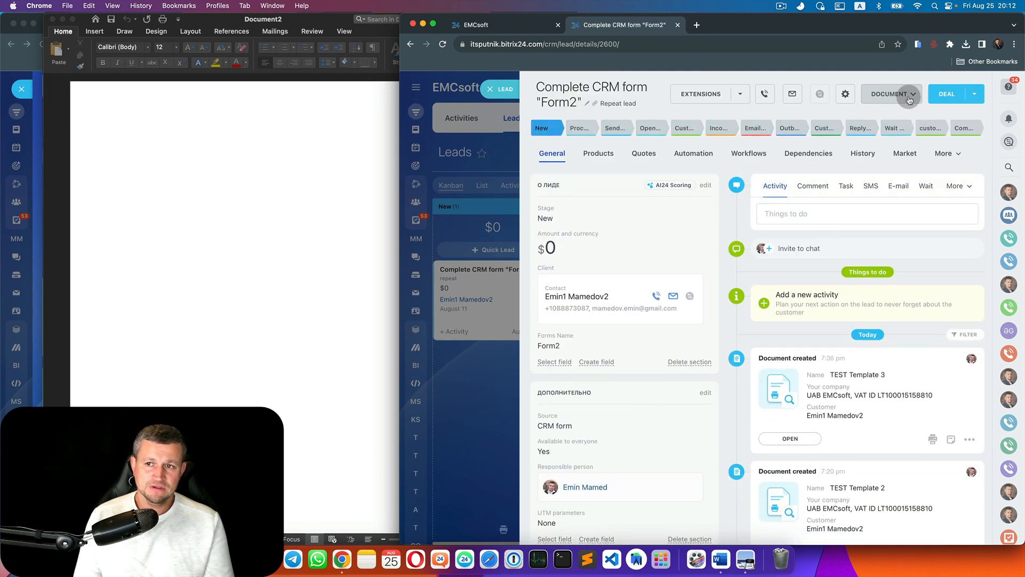
# From the lead, go to the document templates and open the list of template fields with their symbolic codes
pyautogui.click(909, 100)
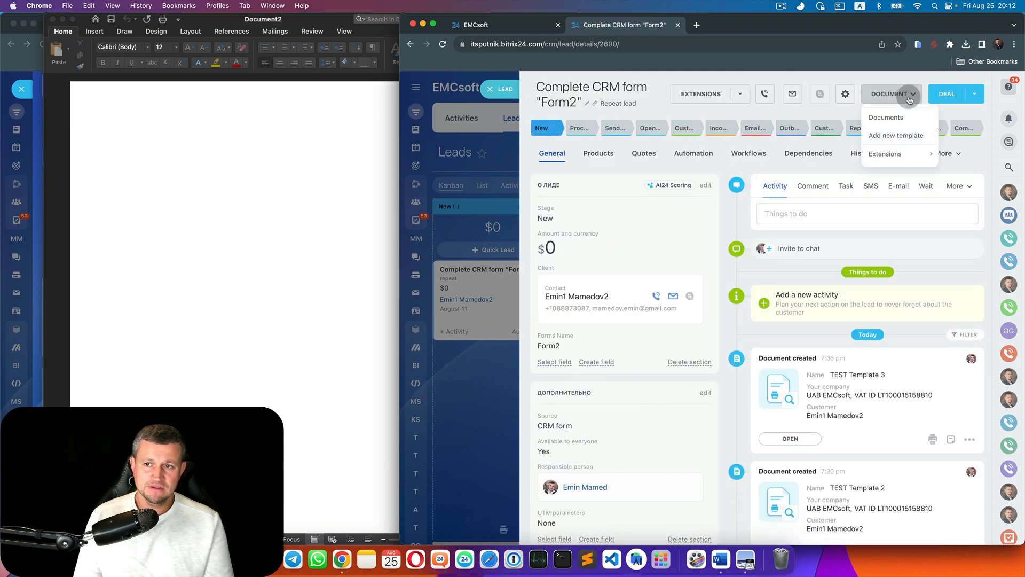
pyautogui.click(906, 137)
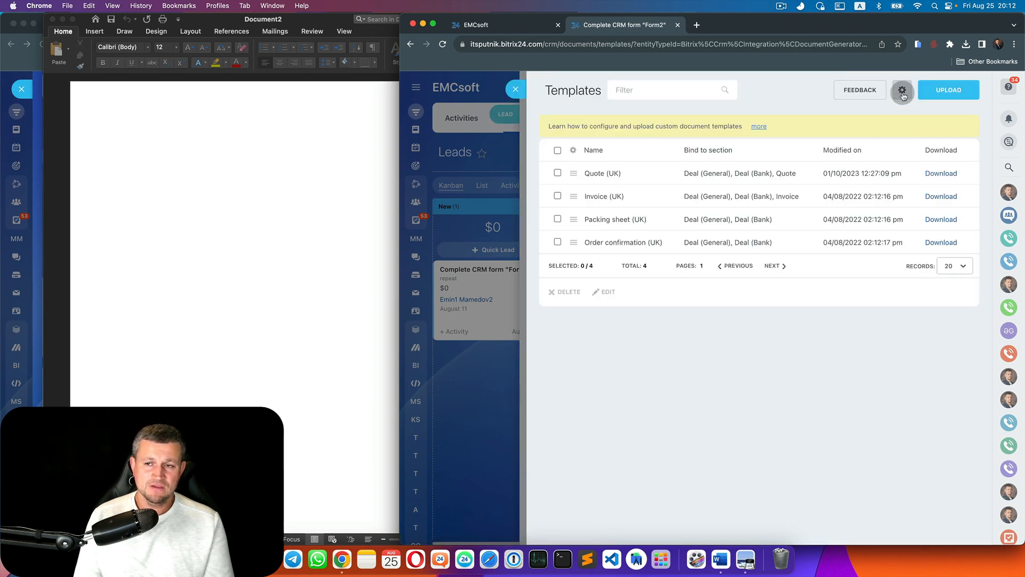
pyautogui.click(903, 95)
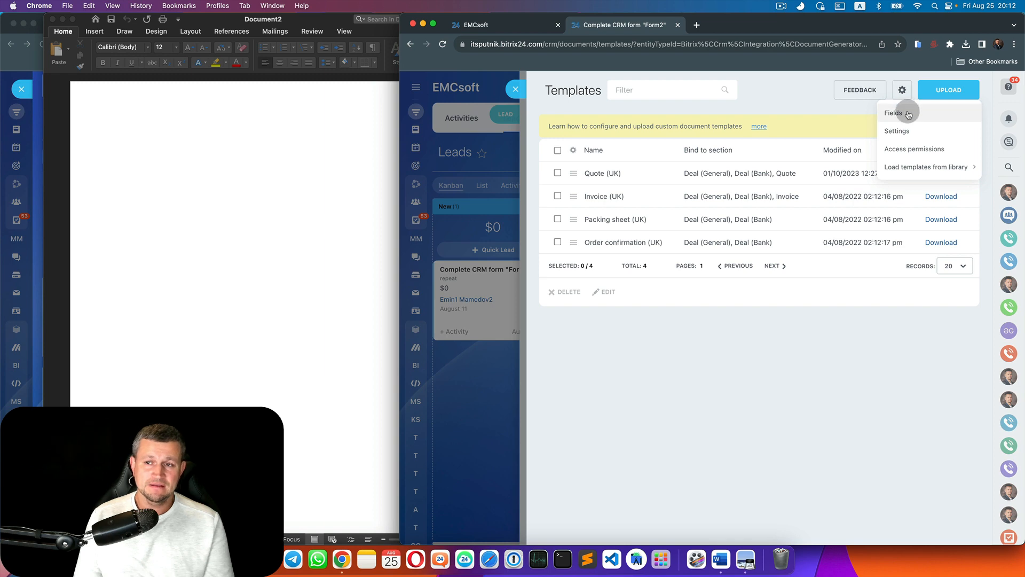
pyautogui.click(908, 115)
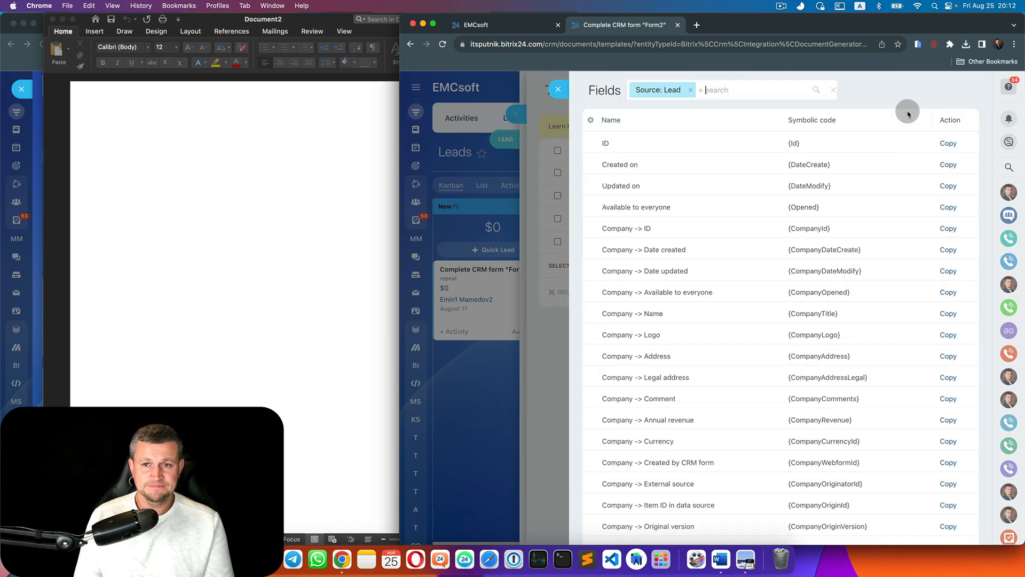
# Return to the company details form and open the browser's developer tools, resized so the form fields down to Signature stay visible
pyautogui.click(493, 26)
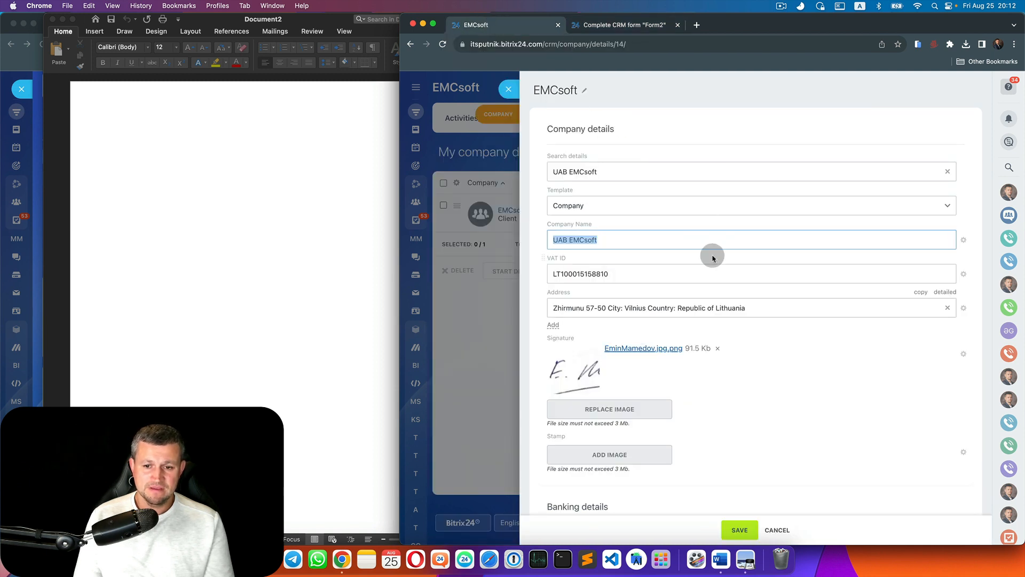
pyautogui.click(763, 379)
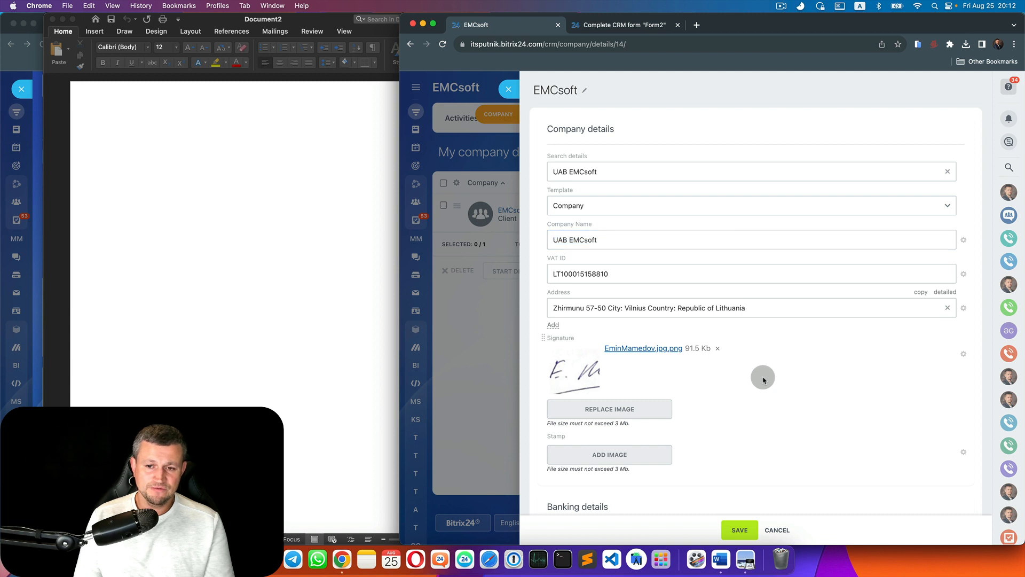
pyautogui.rightClick(764, 361)
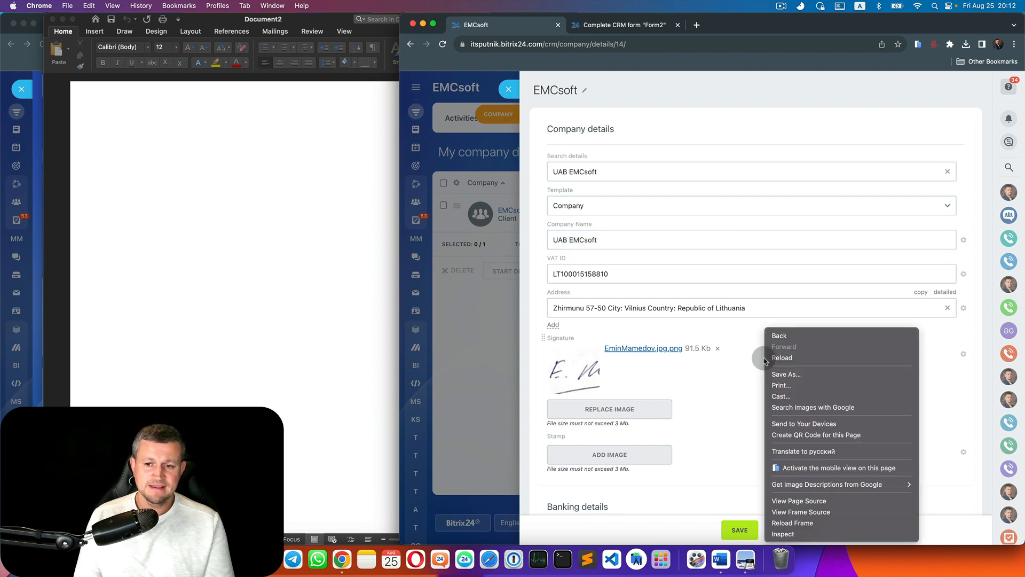
pyautogui.click(787, 534)
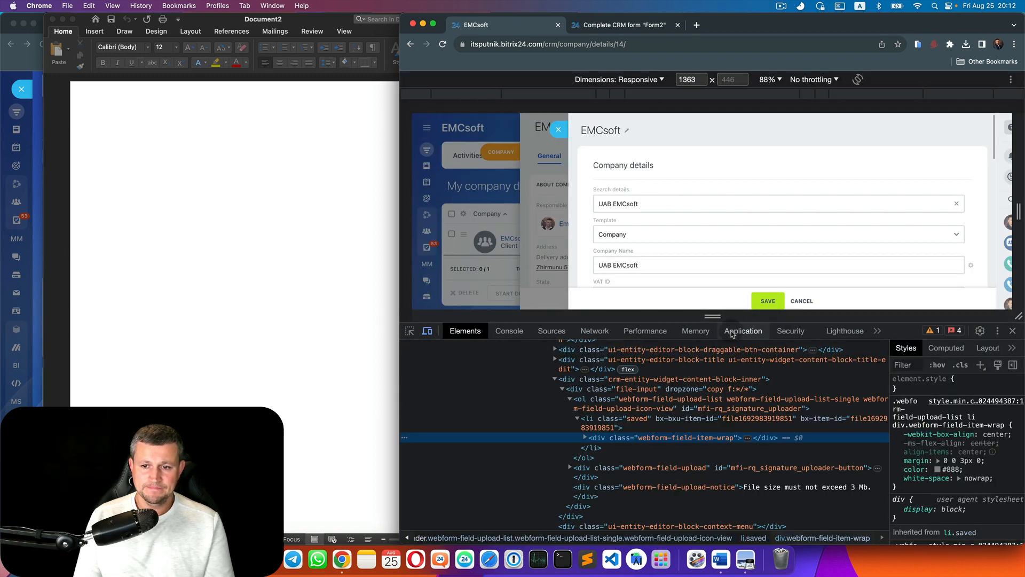
pyautogui.moveTo(722, 322); pyautogui.dragTo(735, 472)
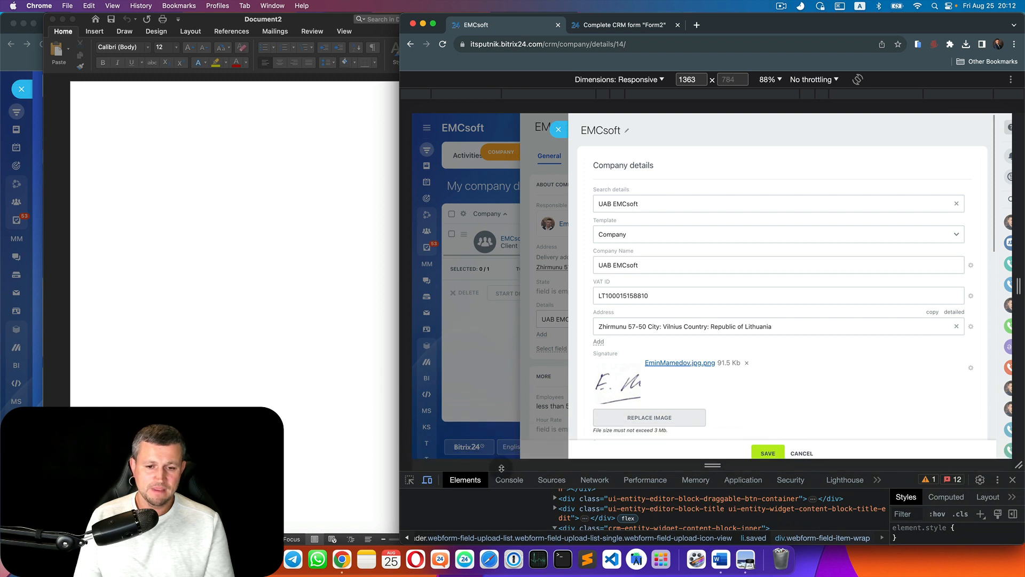
pyautogui.moveTo(536, 472); pyautogui.dragTo(537, 439)
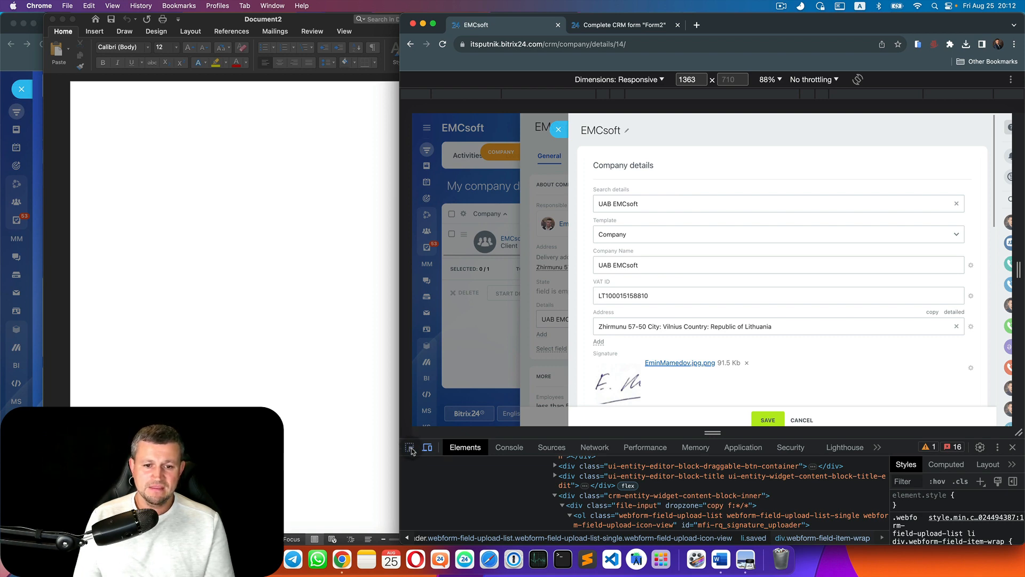
# Inspect the Company Name input and copy its name attribute value, RQ_COMPANY_NAME
pyautogui.click(410, 448)
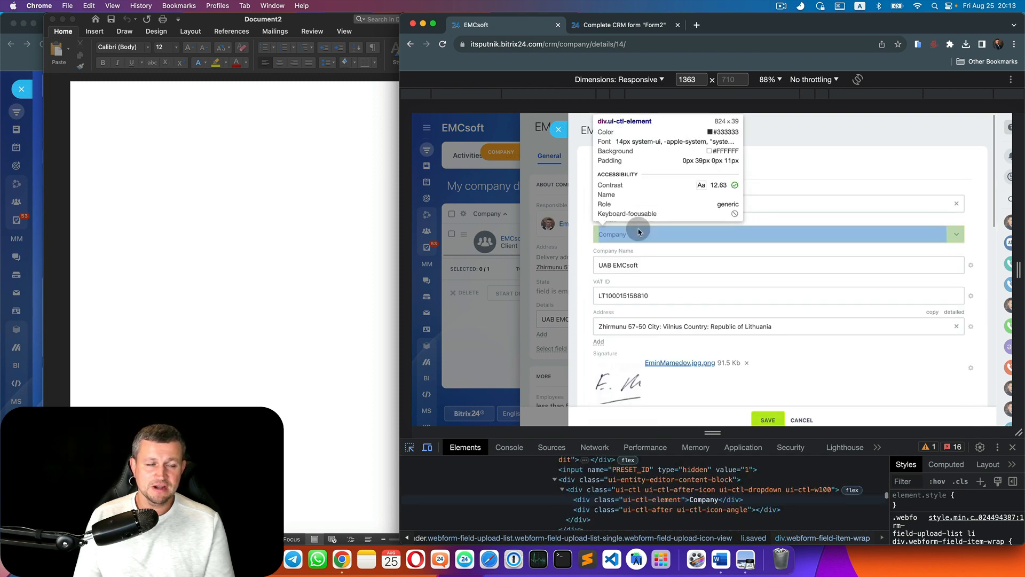
pyautogui.click(636, 259)
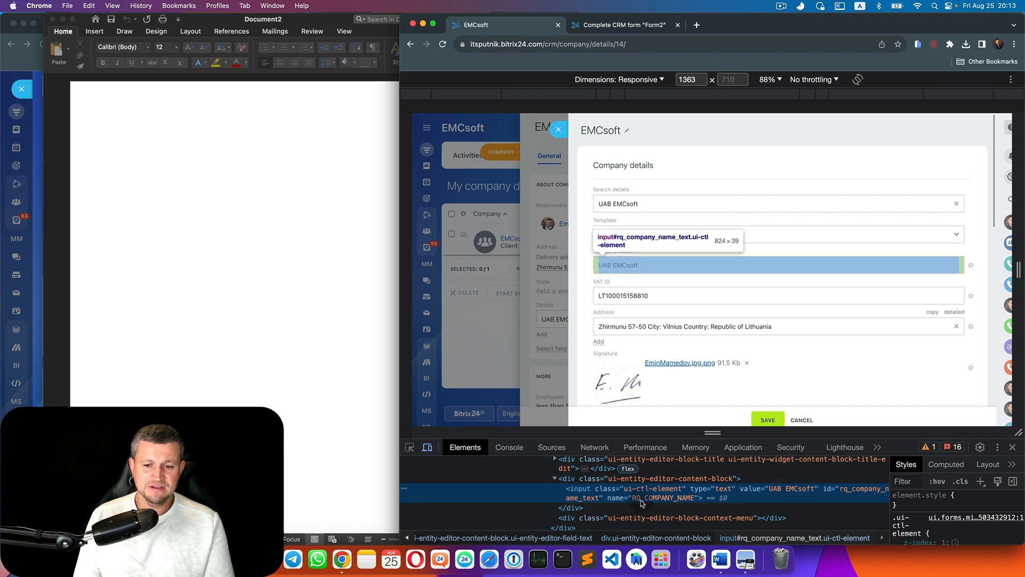
pyautogui.doubleClick(663, 497)
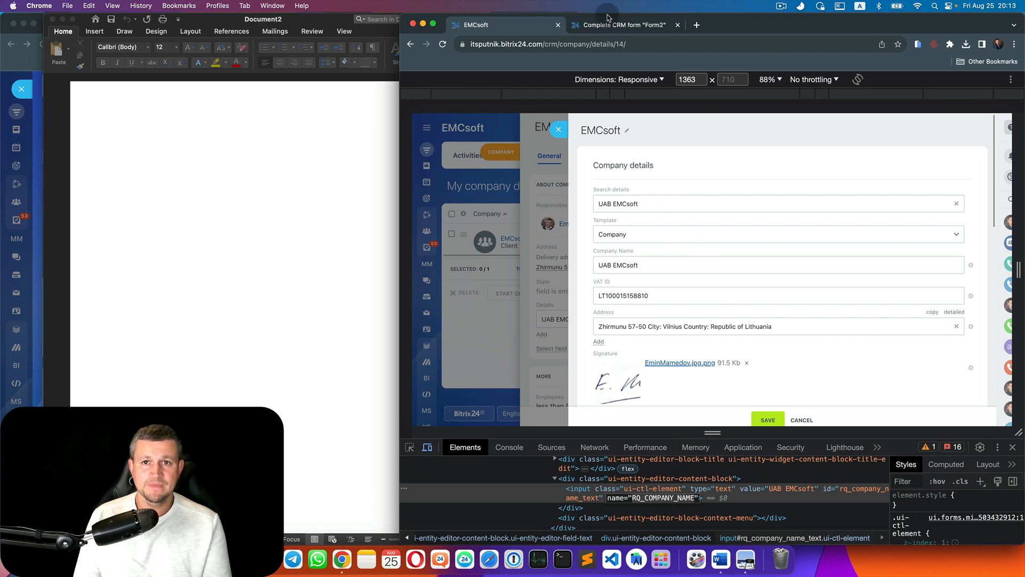
# Filter the lead template fields by the company name code without underscores, RQCOMPANYNAME
pyautogui.click(626, 25)
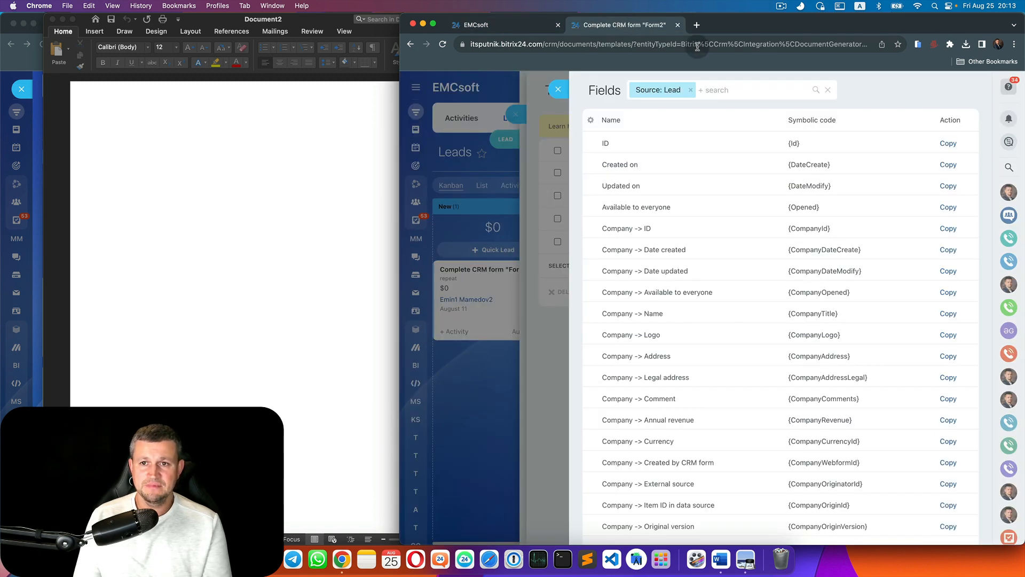
pyautogui.click(705, 90)
pyautogui.write('RQ_COMPANY_NAME')
pyautogui.click(757, 90)
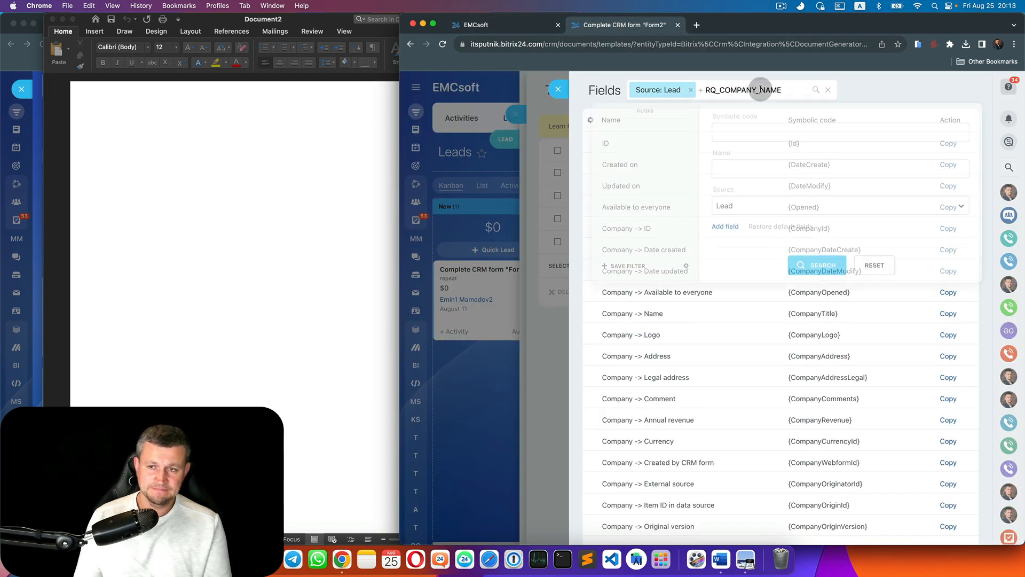
pyautogui.press('BackSpace')
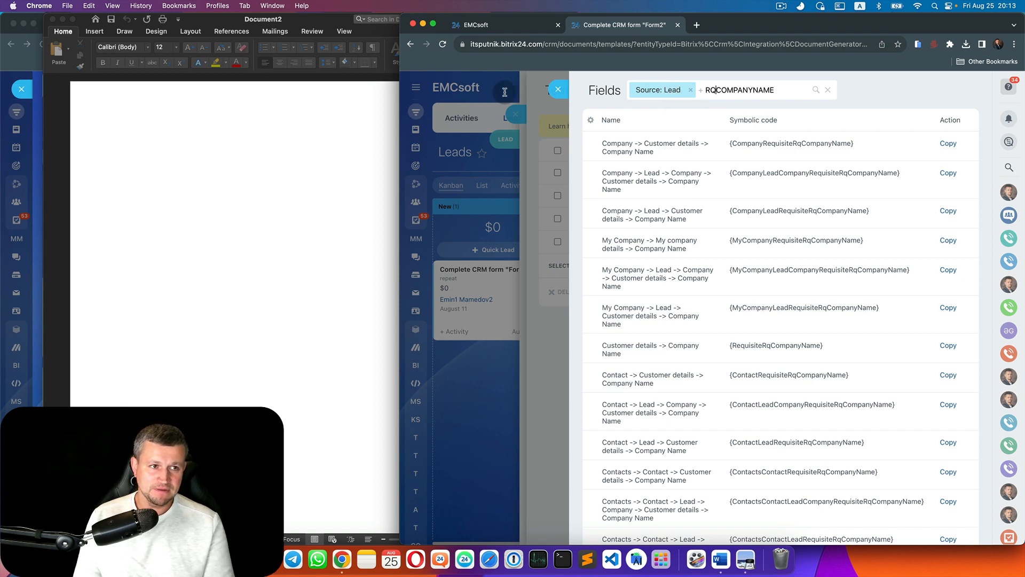
# Check the My company choices in the Create document rule and examine the company name codes in the filtered field list
pyautogui.click(36, 80)
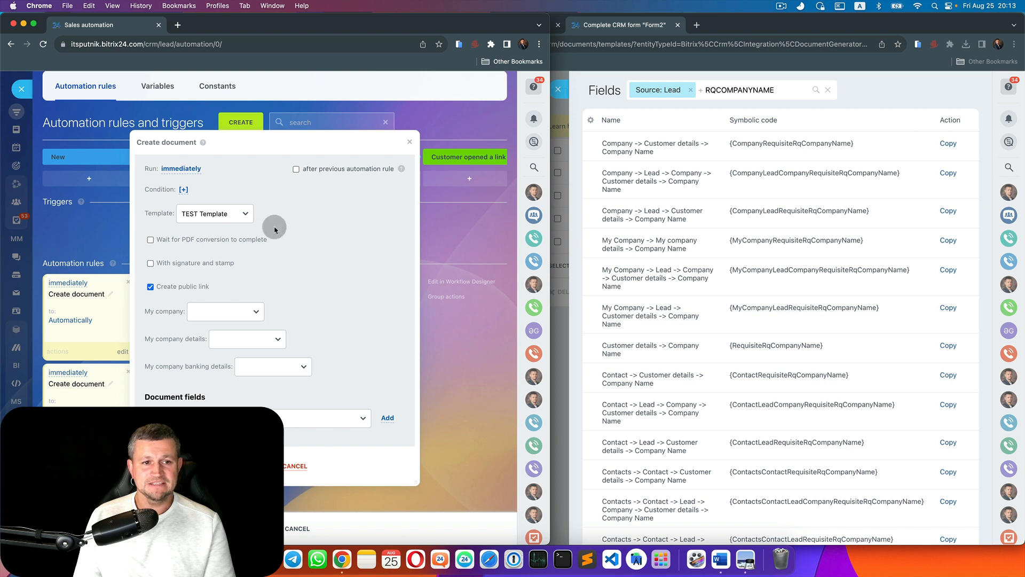
pyautogui.click(222, 312)
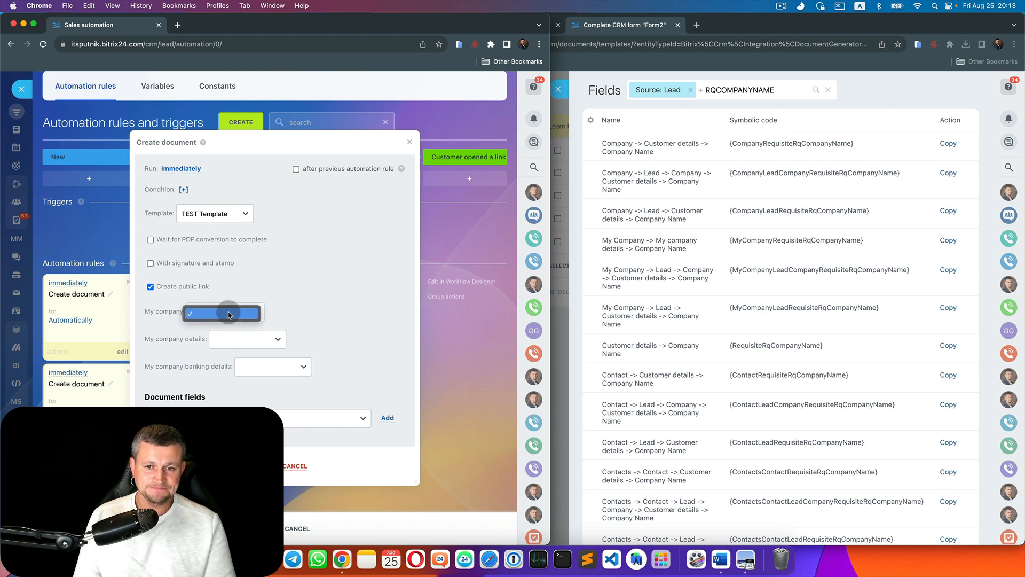
pyautogui.click(229, 315)
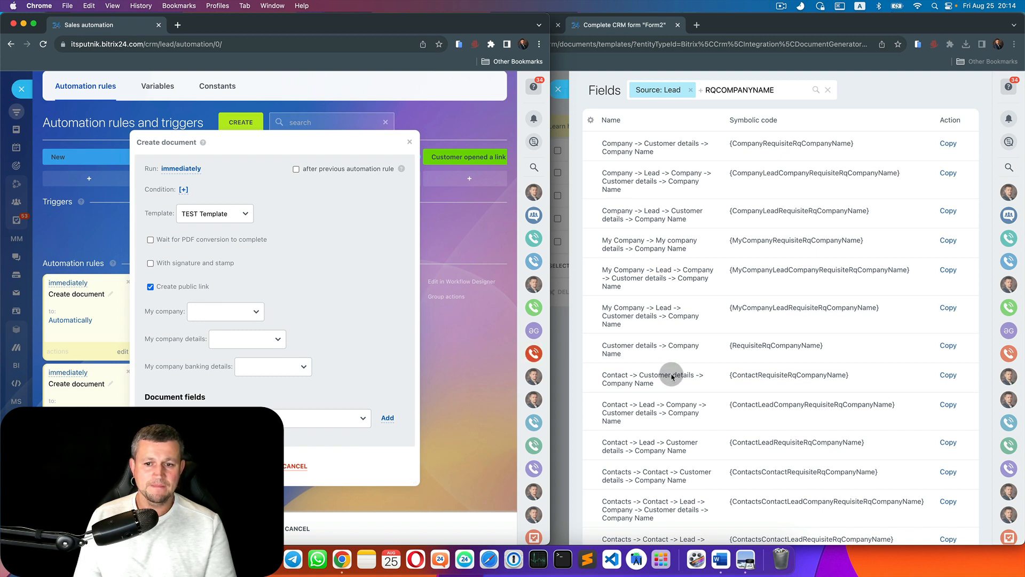
pyautogui.scroll(-3, 671, 377)
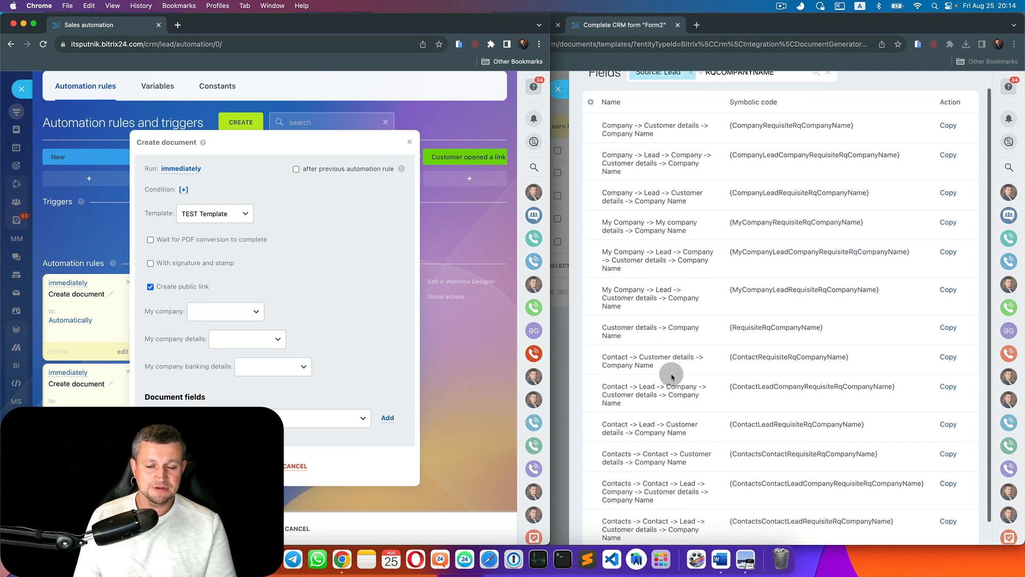
pyautogui.scroll(3, 664, 162)
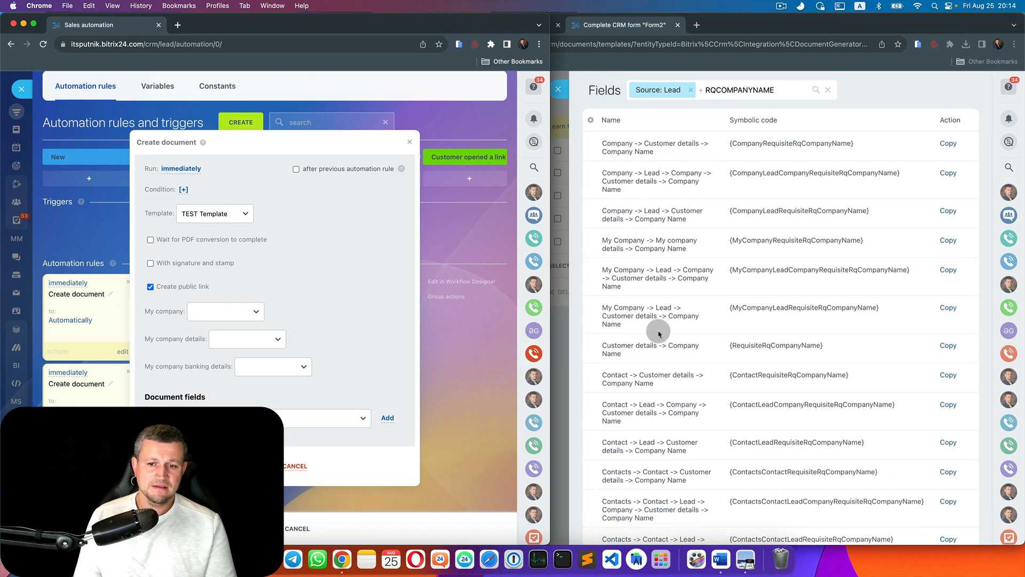
pyautogui.scroll(-1, 658, 333)
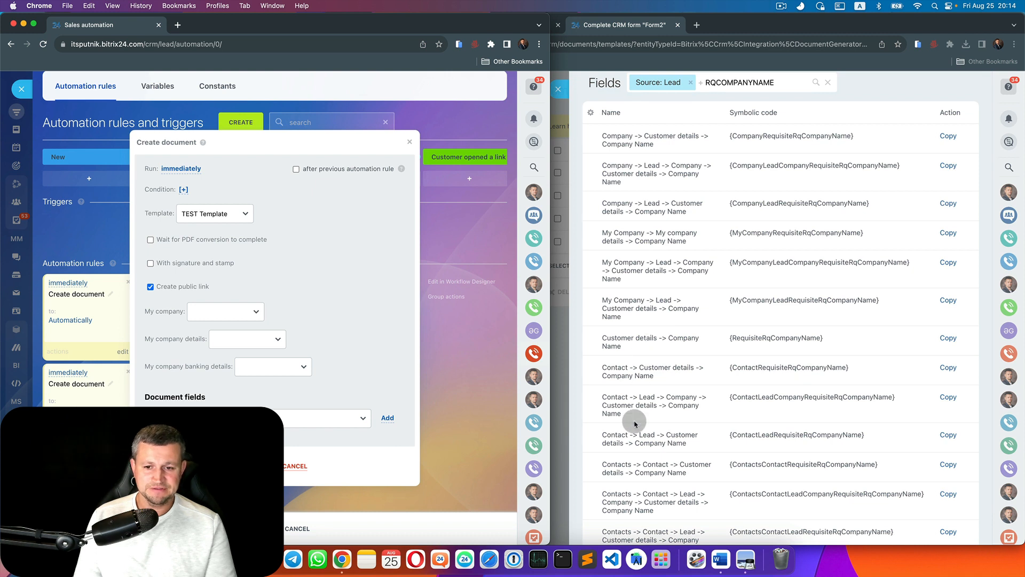
# Compare the My Company entries in the company name field list with the company details form and the rule's My company options
pyautogui.scroll(-2, 634, 422)
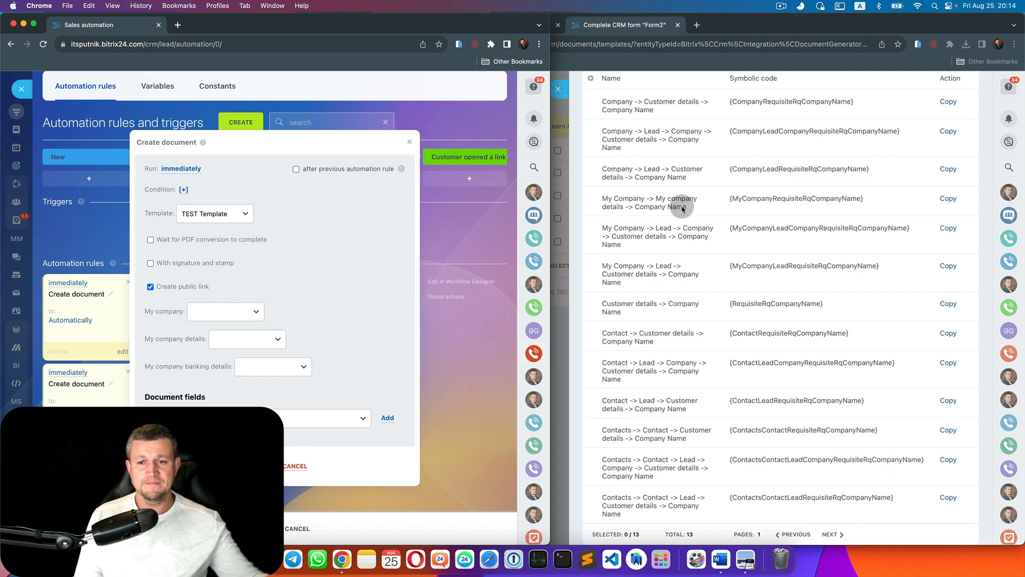
pyautogui.click(644, 205)
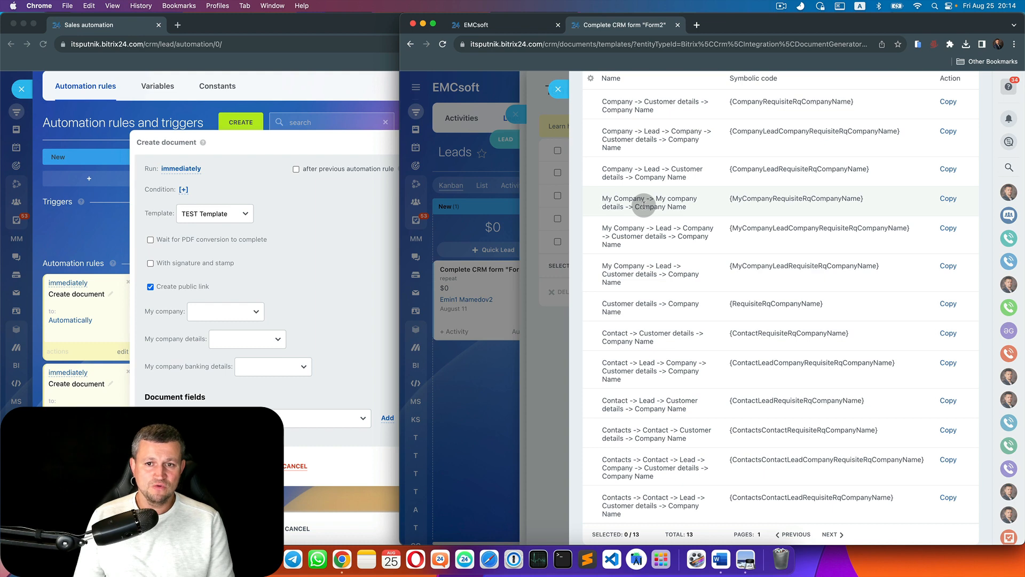
pyautogui.scroll(2, 647, 186)
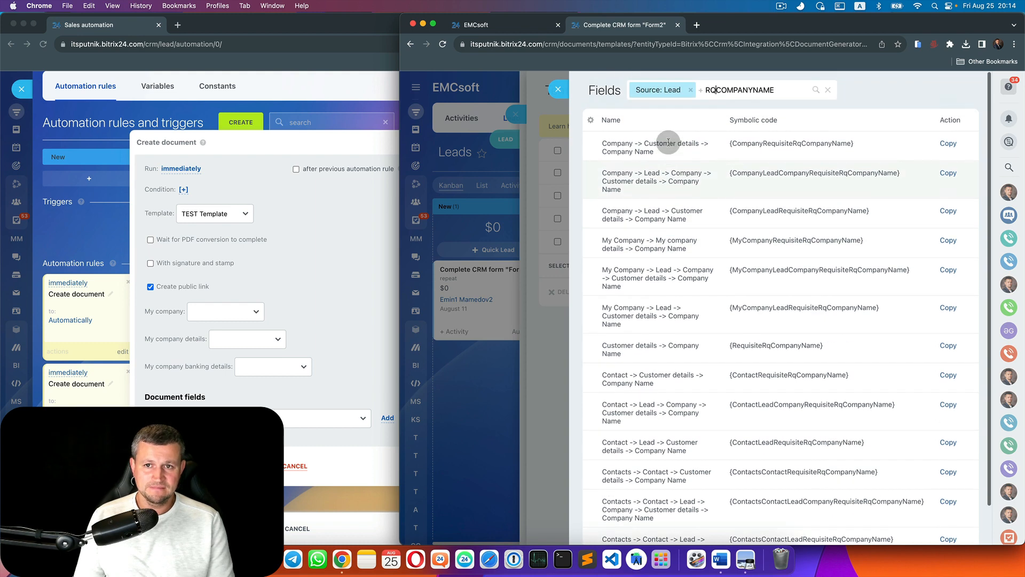
pyautogui.click(503, 23)
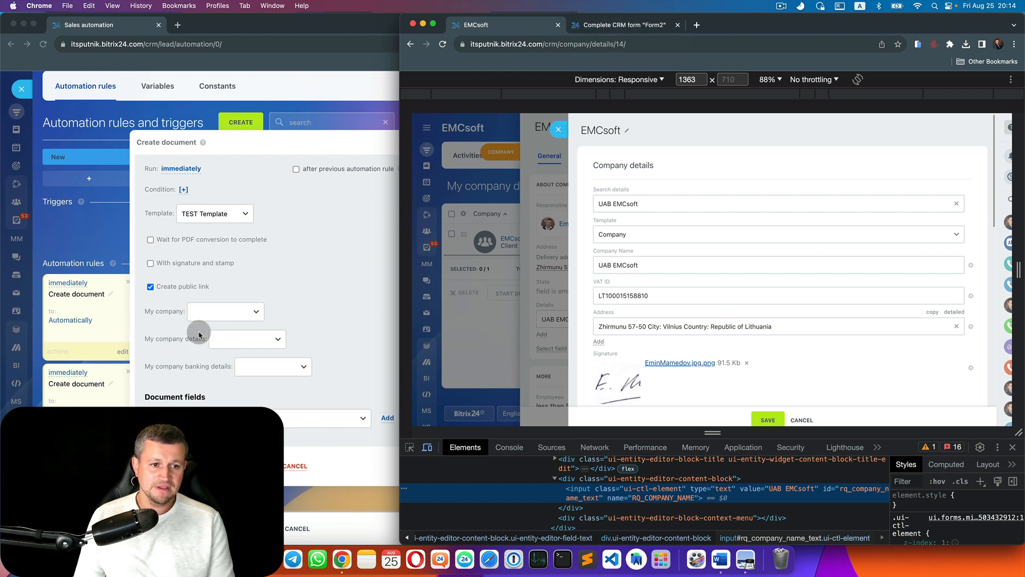
pyautogui.click(209, 313)
pyautogui.click(220, 313)
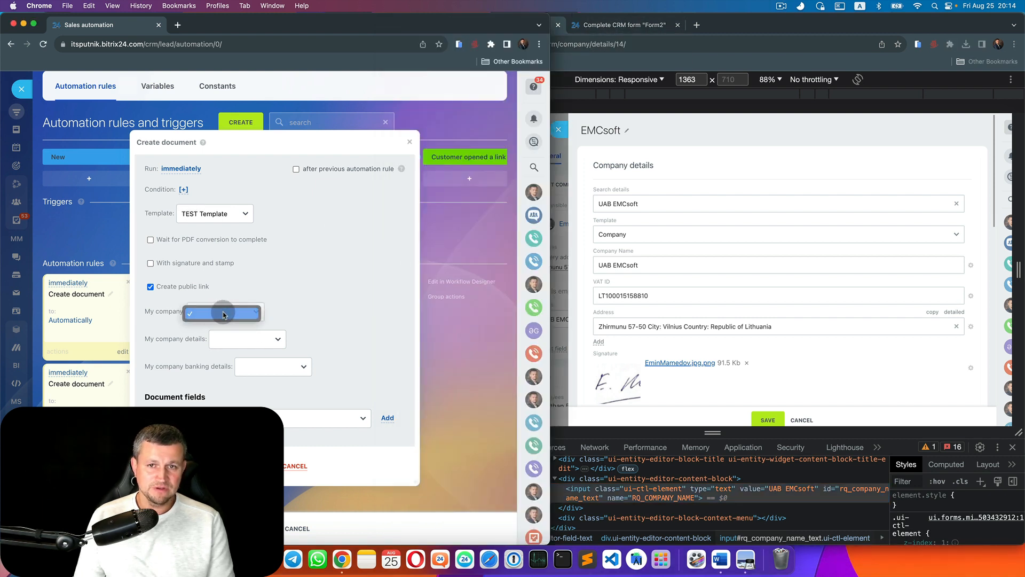
pyautogui.click(222, 312)
pyautogui.click(634, 30)
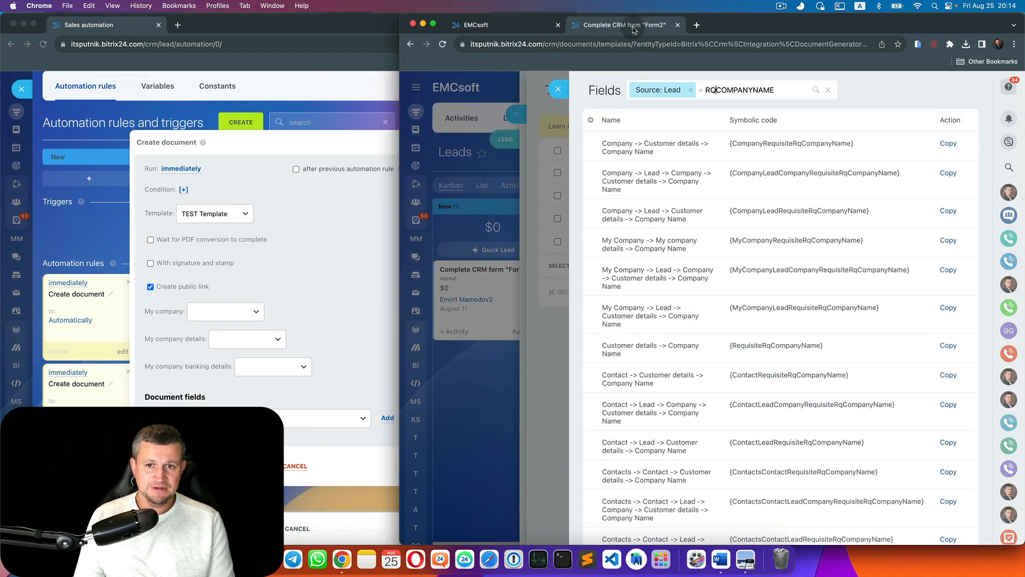
# Reopen the company's details form and compare its Company Name field with the "My Company -> My company details -> Company Name" entry
pyautogui.click(509, 27)
pyautogui.click(558, 129)
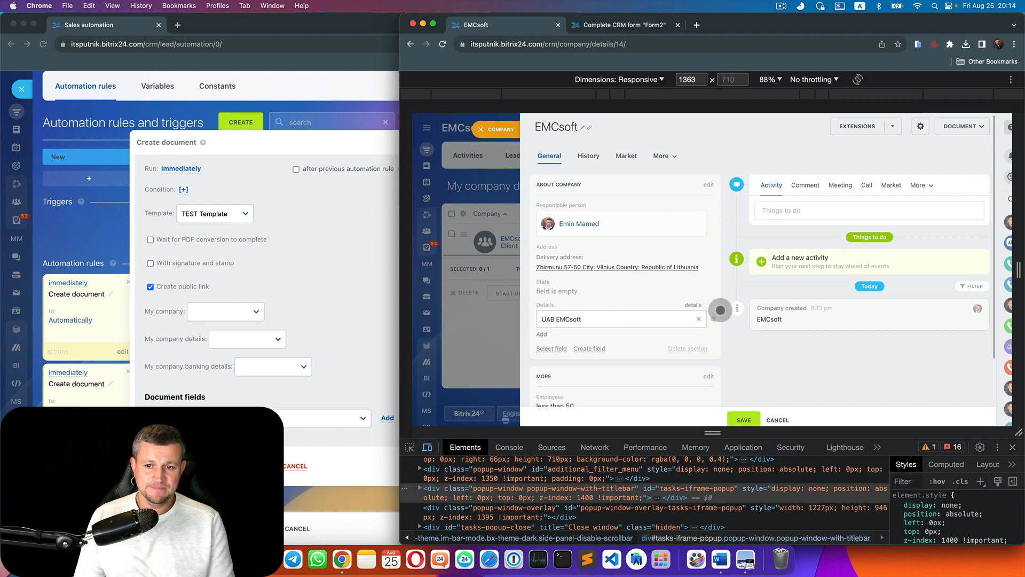
pyautogui.click(693, 305)
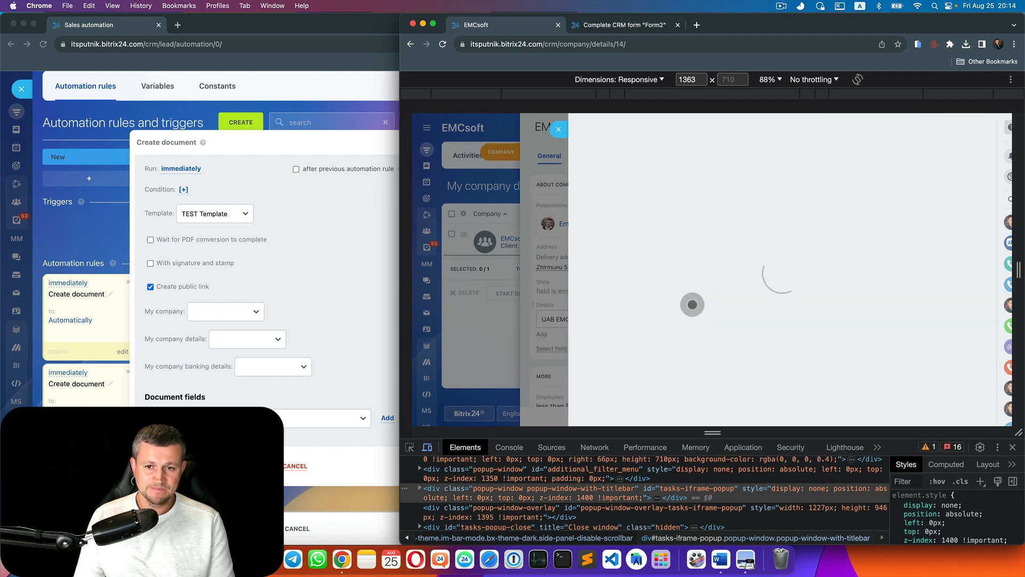
pyautogui.click(620, 25)
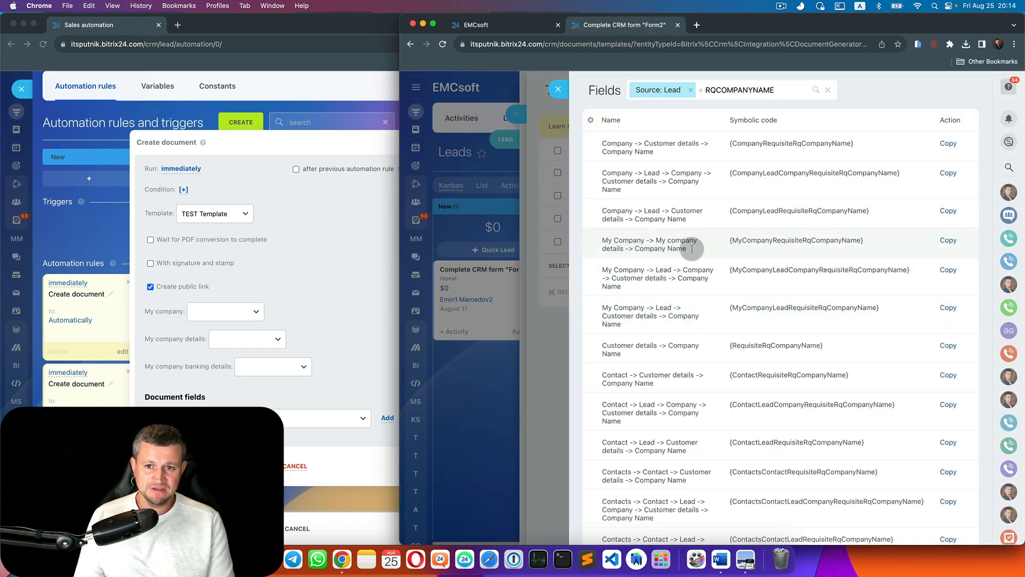
pyautogui.moveTo(691, 249); pyautogui.dragTo(662, 248)
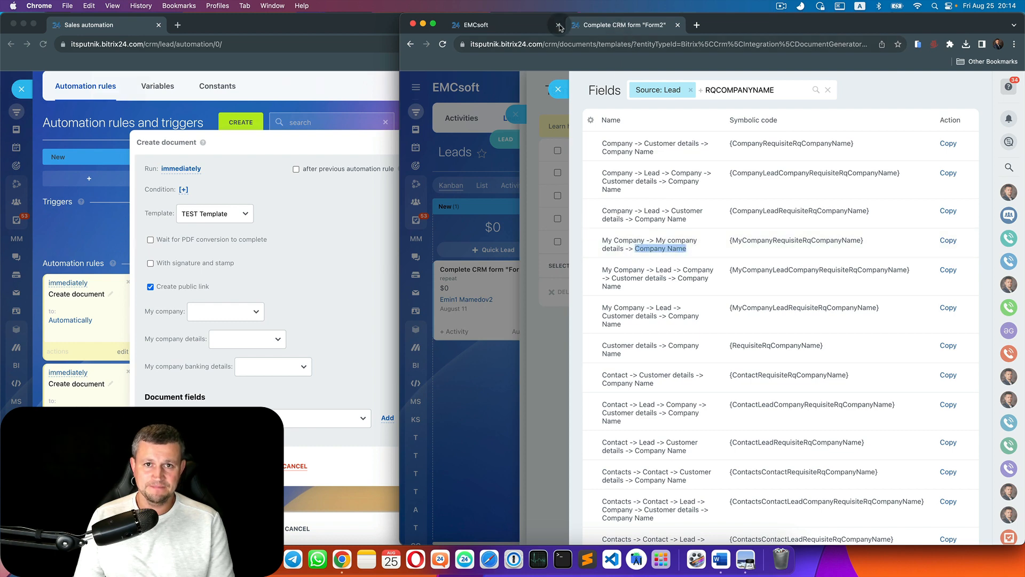
pyautogui.click(526, 25)
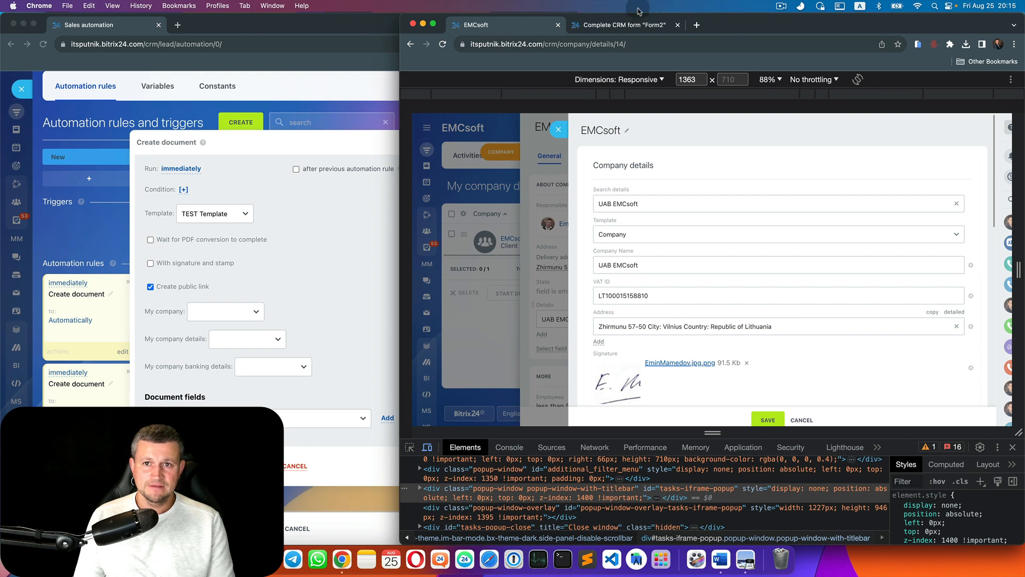
# Copy the symbolic code {MyCompanyRequisiteRqCompanyName} into the blank Word document and start a new line below it
pyautogui.click(644, 26)
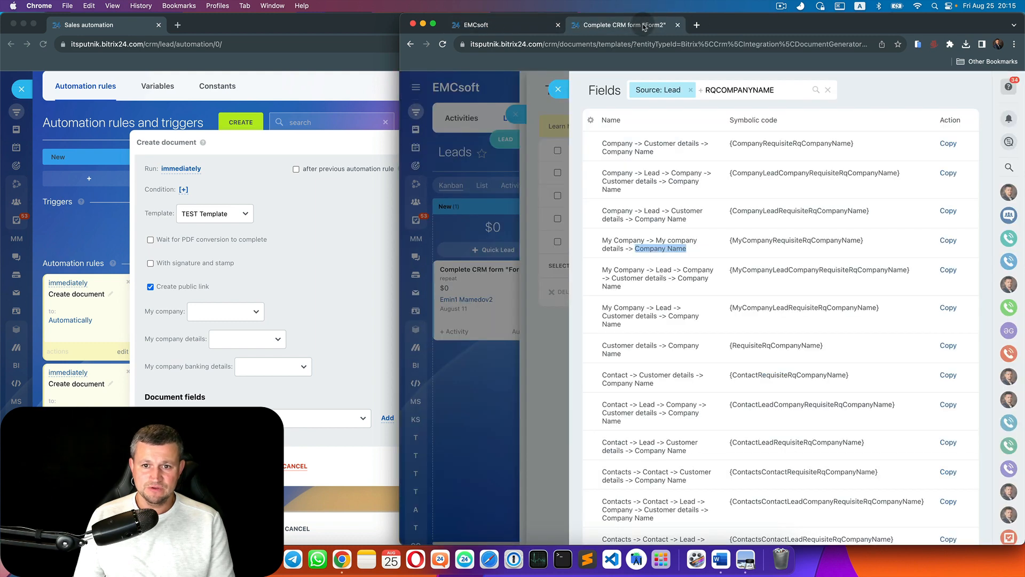
pyautogui.click(949, 241)
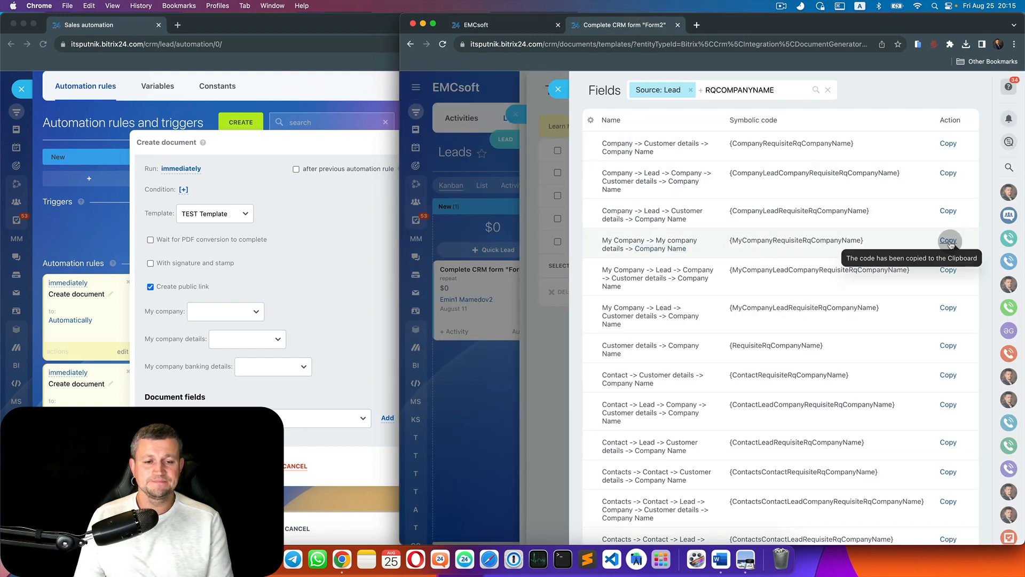
pyautogui.click(720, 559)
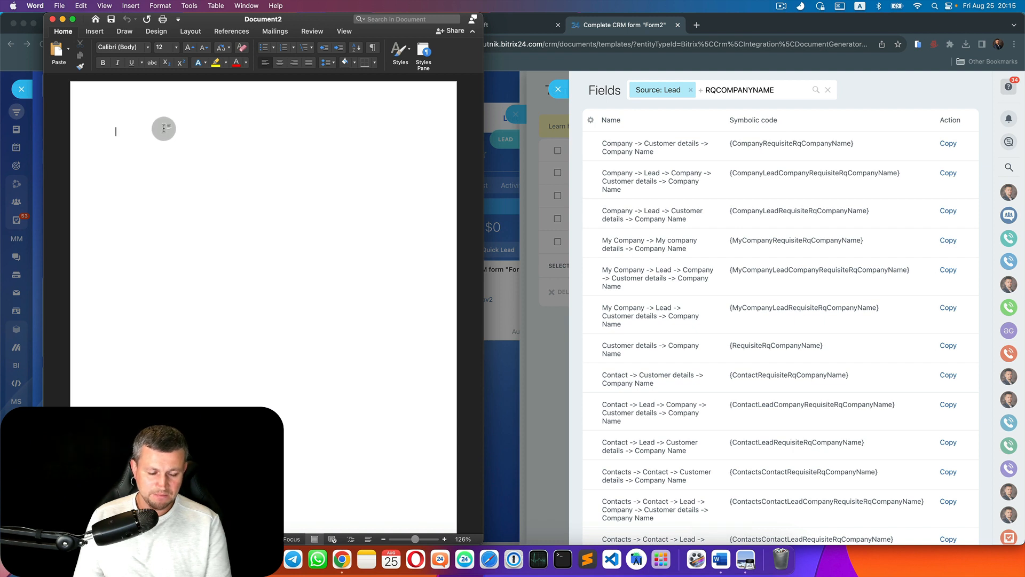
pyautogui.press('super+v')
pyautogui.press('Return')
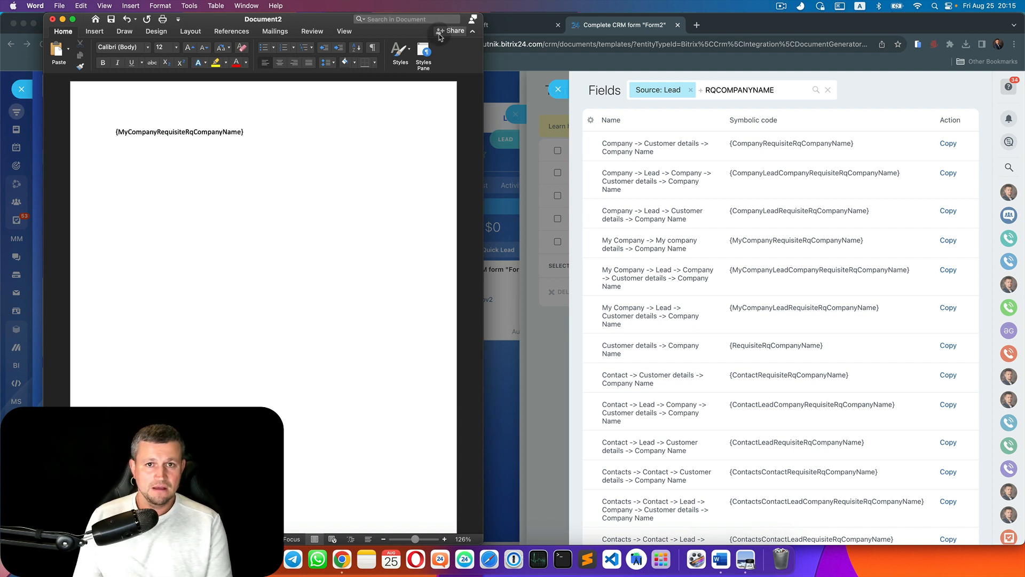
# Check the company form's fields, then label the pasted code "Company name:" in Word and add "Company VAT:" on the line below
pyautogui.click(535, 25)
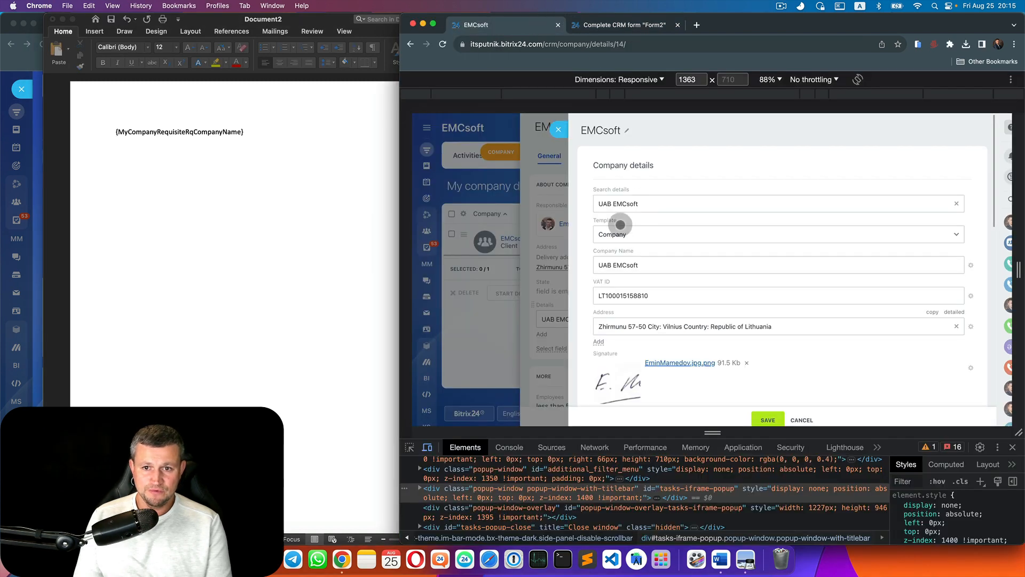
pyautogui.scroll(-1, 645, 269)
pyautogui.scroll(-1, 645, 270)
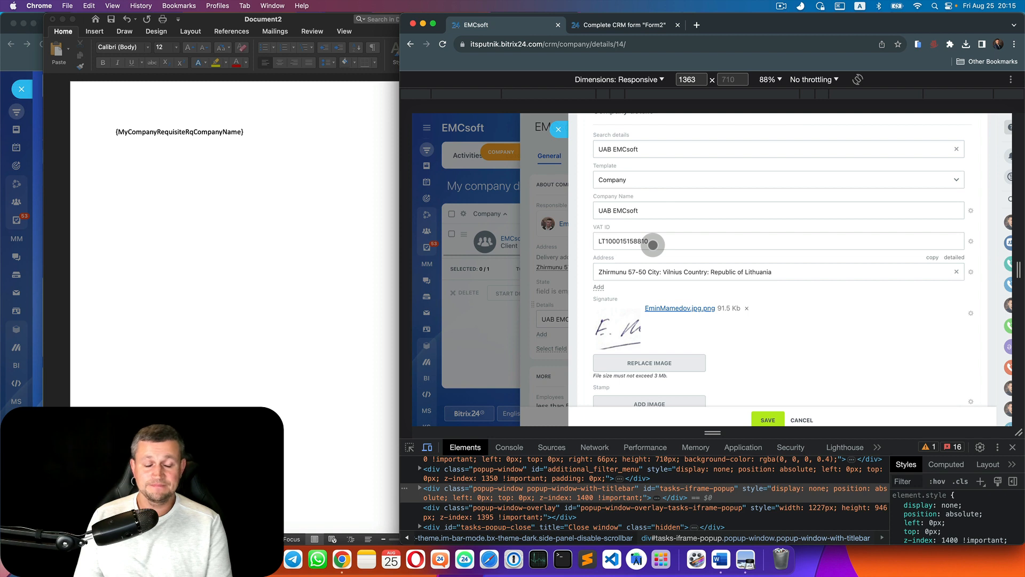
pyautogui.click(201, 142)
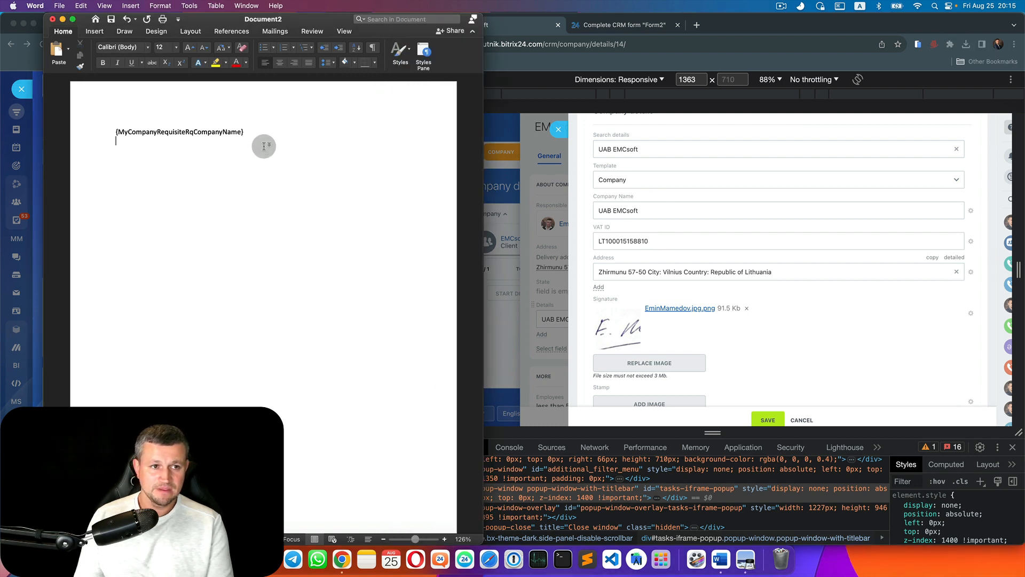
pyautogui.write('Company ')
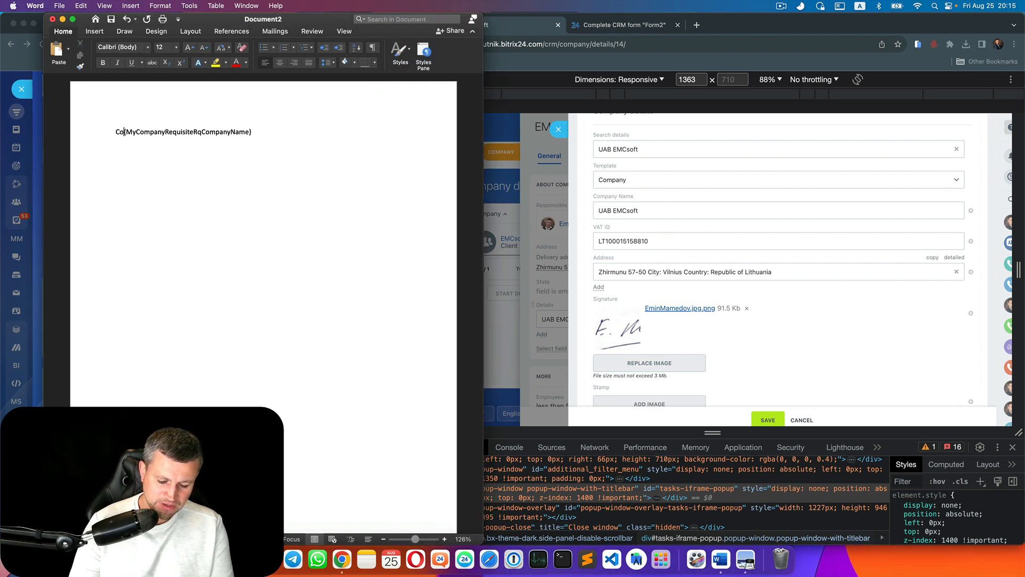
pyautogui.write('name:')
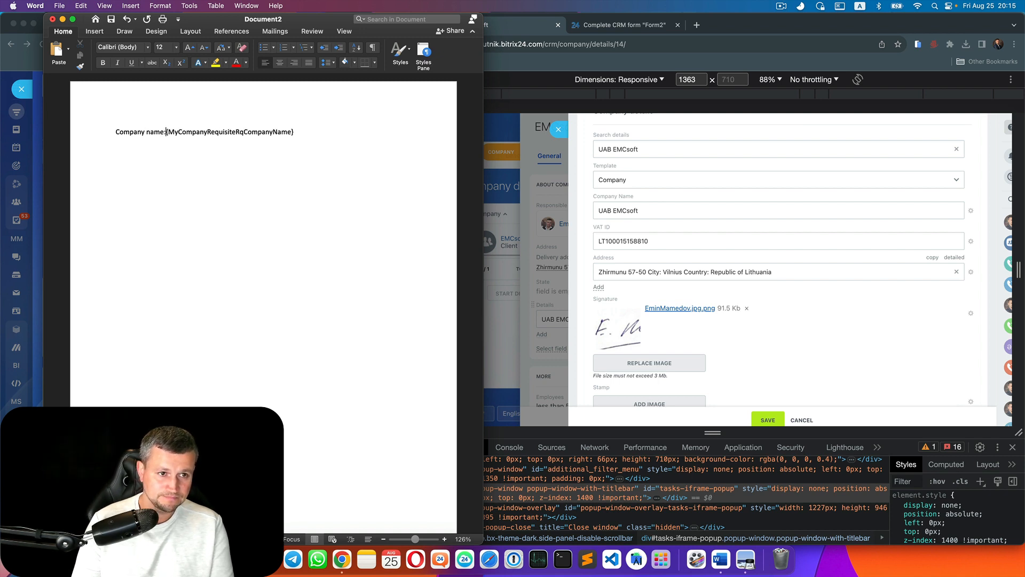
pyautogui.press('Down')
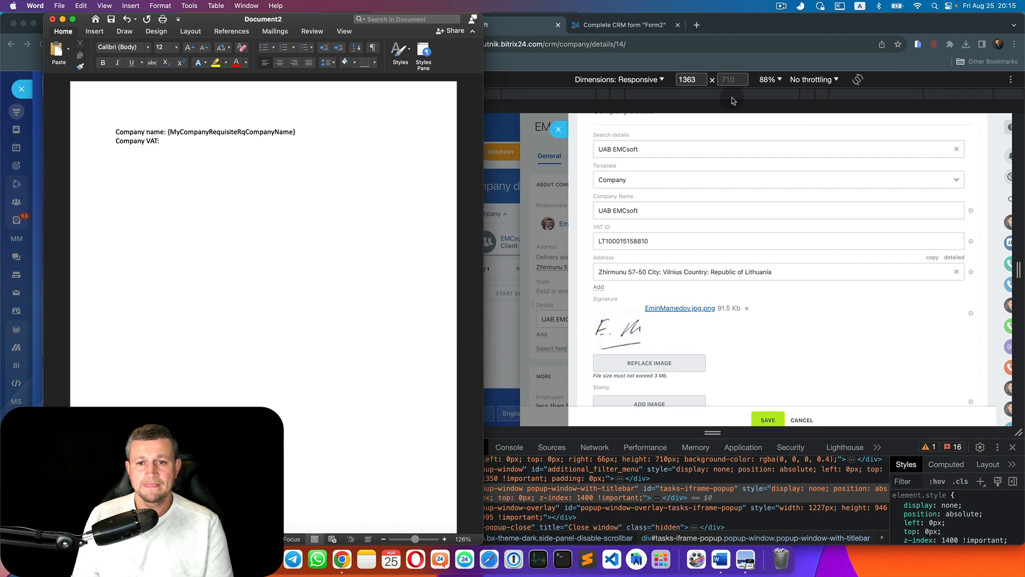
# Inspect the VAT ID input in the company details form and copy its name attribute value, RQ_VAT_ID
pyautogui.click(778, 354)
pyautogui.scroll(-1, 779, 357)
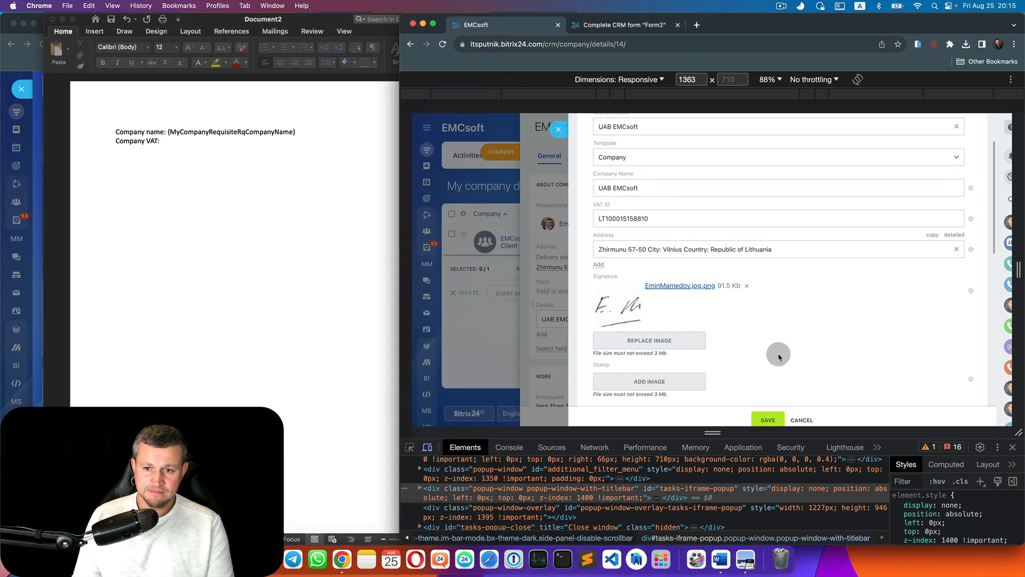
pyautogui.click(409, 450)
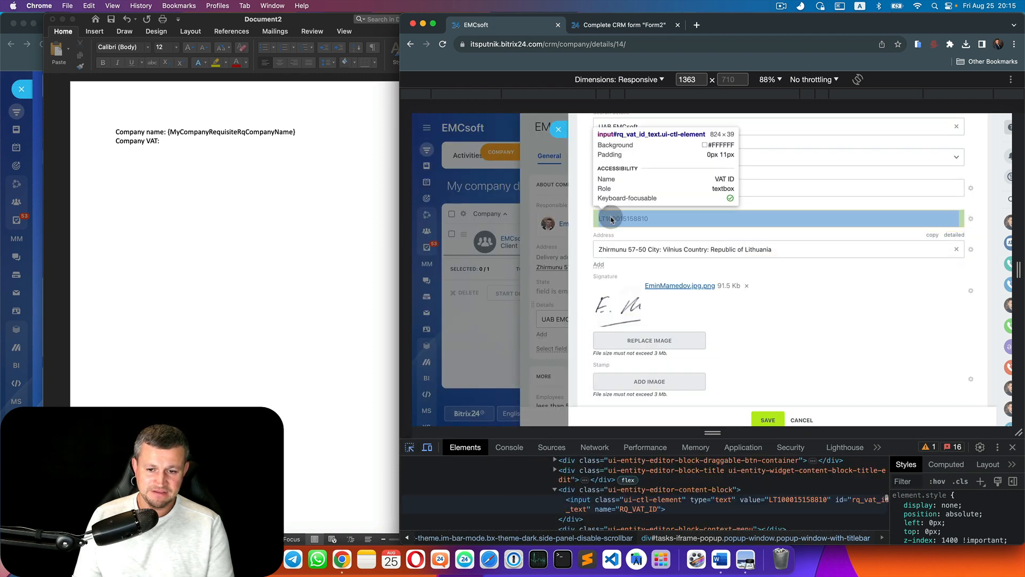
pyautogui.click(611, 219)
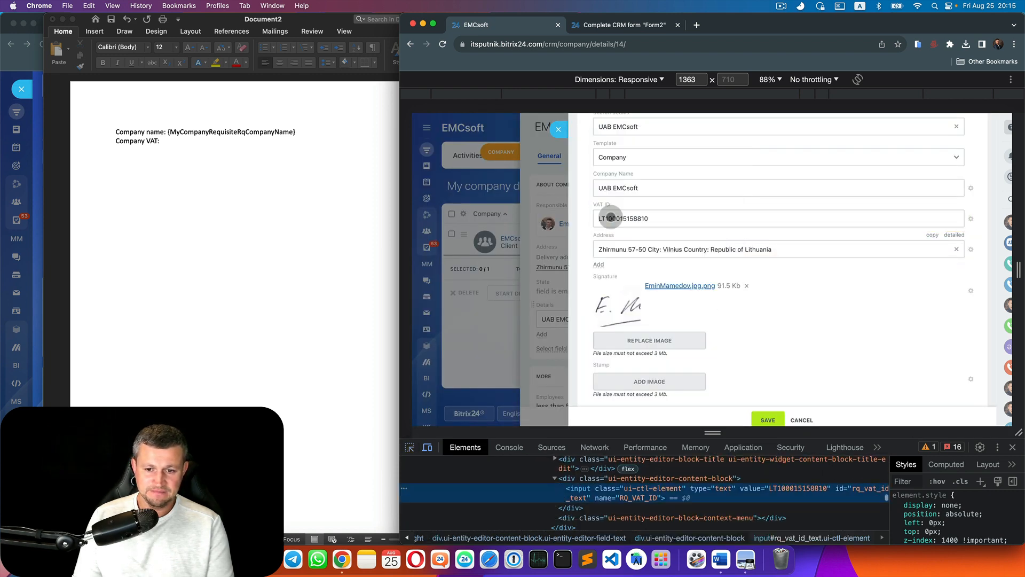
pyautogui.doubleClick(644, 498)
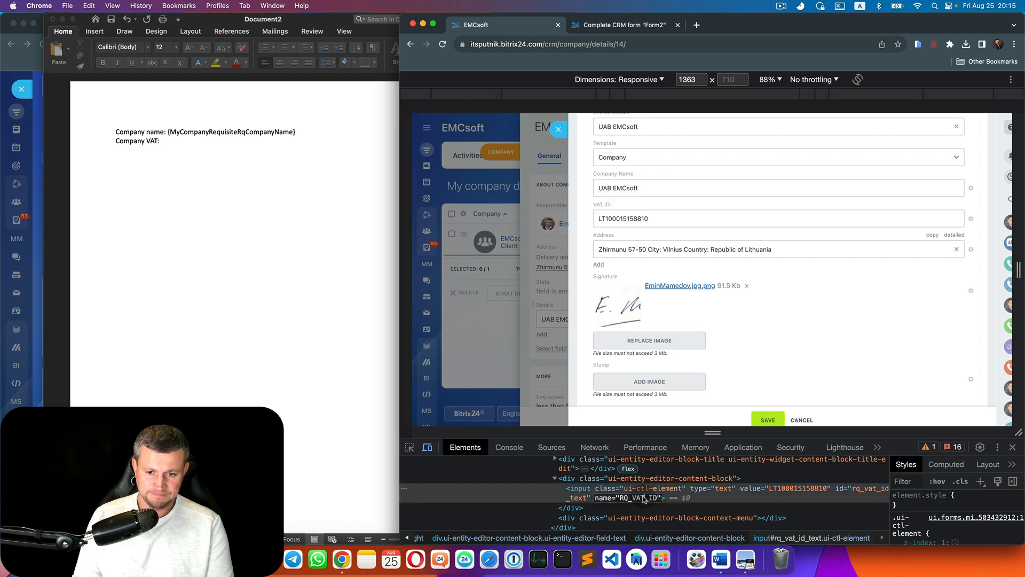
# Filter the lead template fields by the VAT code without underscores, RQVATID
pyautogui.click(651, 25)
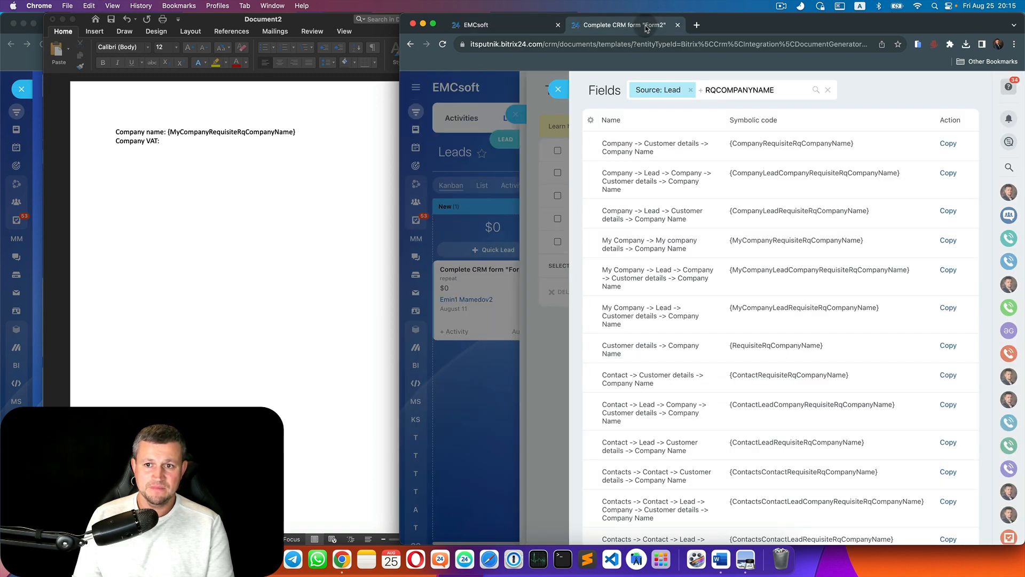
pyautogui.doubleClick(750, 90)
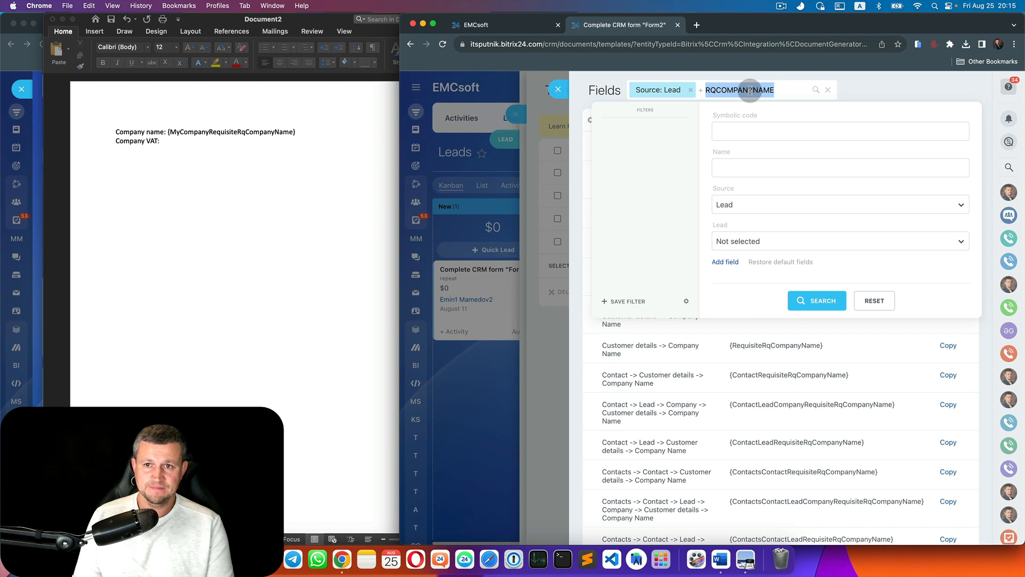
pyautogui.press('cmd+v')
pyautogui.press('Return')
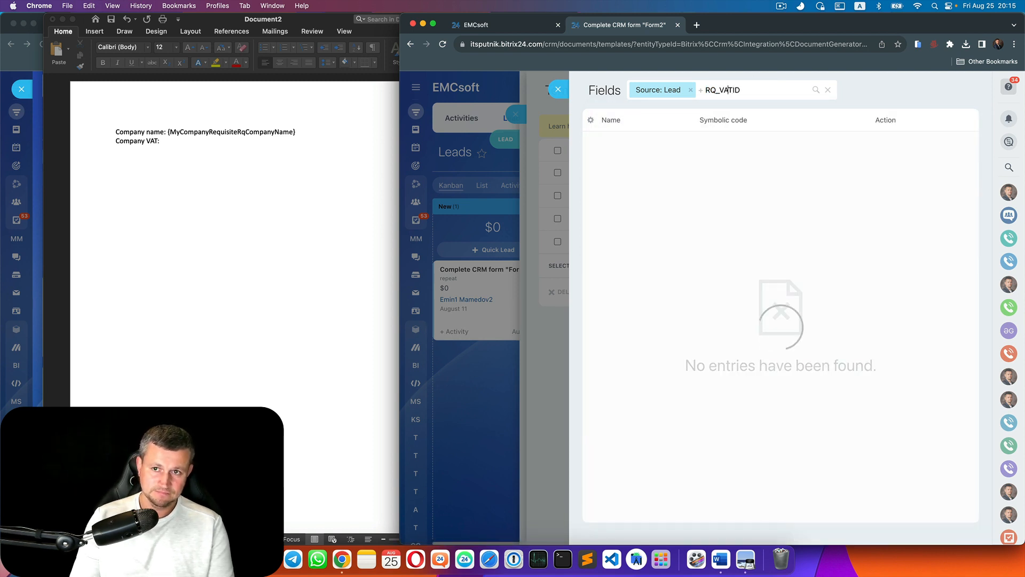
pyautogui.press('Left')
pyautogui.press('Left')
pyautogui.press('BackSpace')
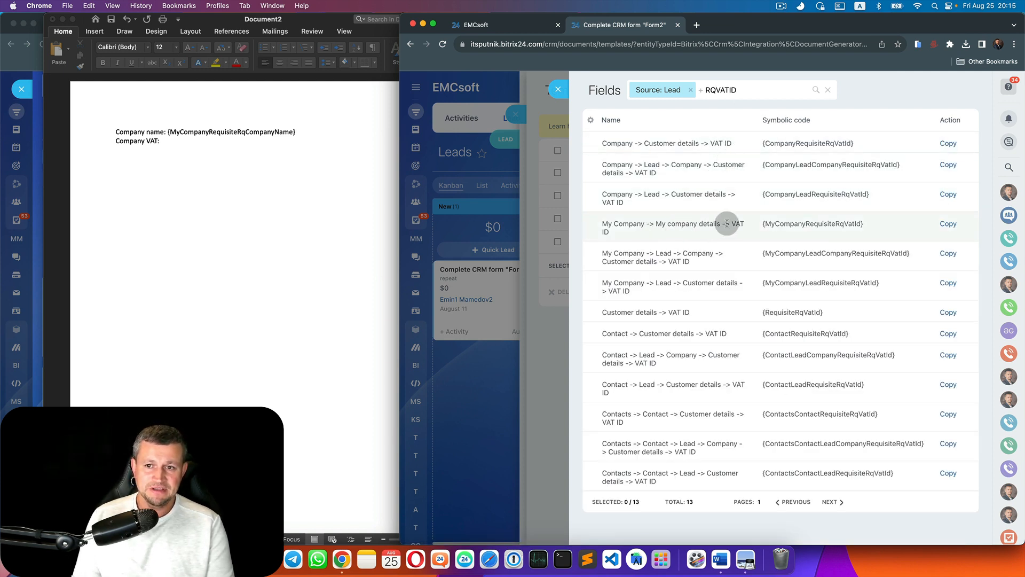
# Copy the My Company VAT code {MyCompanyRequisiteRqVatId} after "Company VAT:" in the Word document and start a new line
pyautogui.click(946, 225)
pyautogui.click(211, 140)
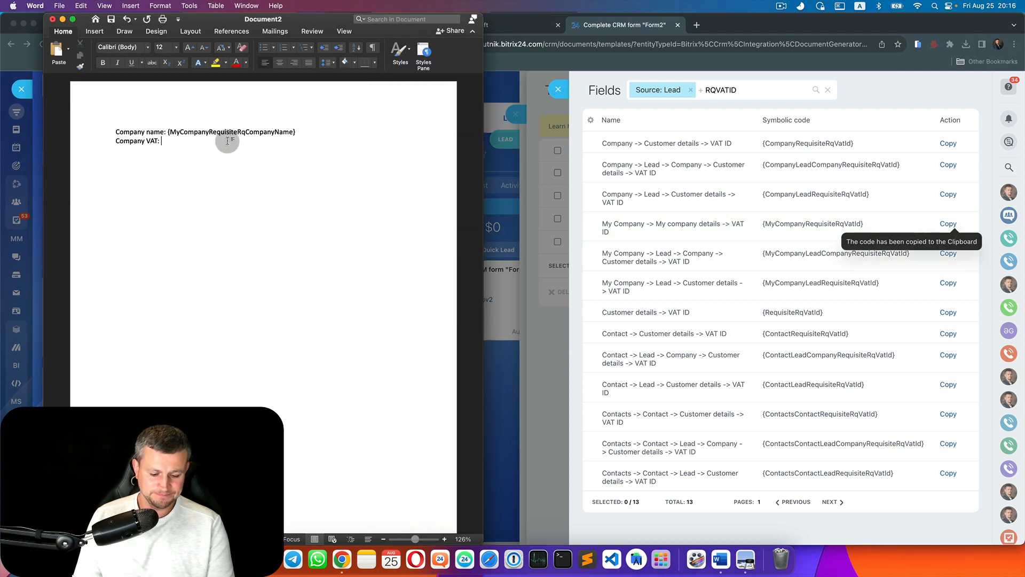
pyautogui.press('super+v')
pyautogui.press('Return')
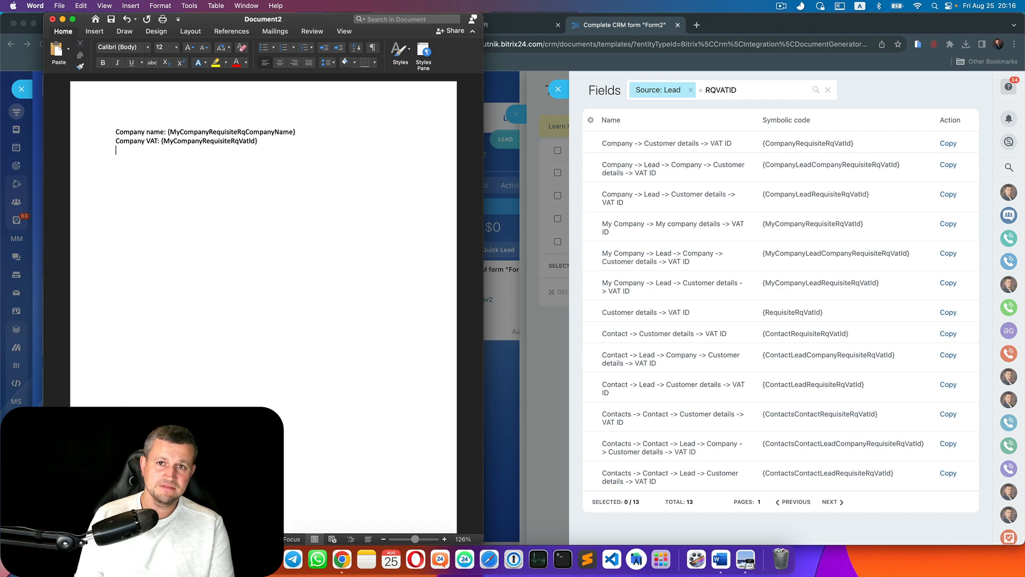
# Return to the company details form and inspect the Address input's HTML in the developer tools
pyautogui.click(530, 21)
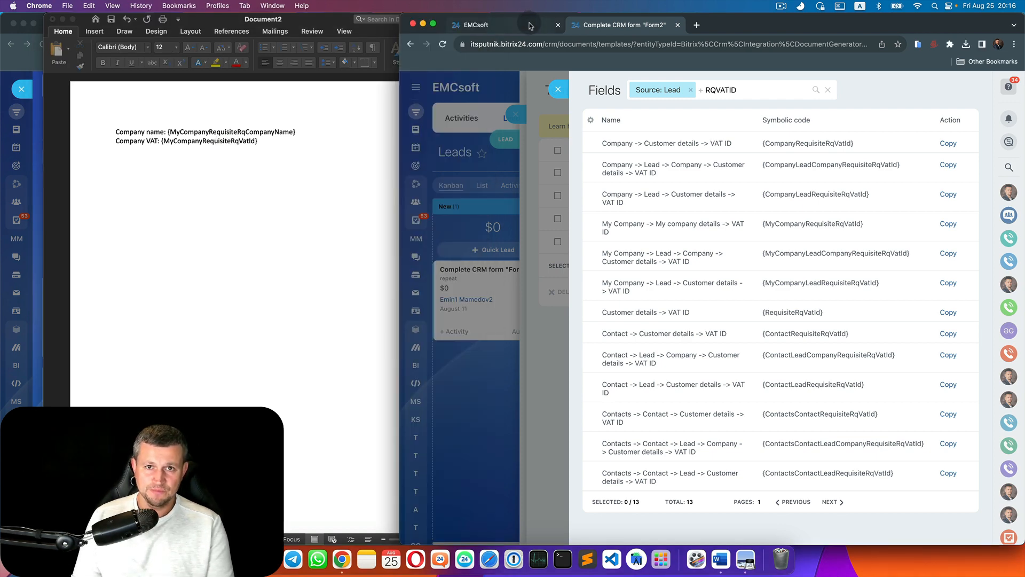
pyautogui.click(530, 25)
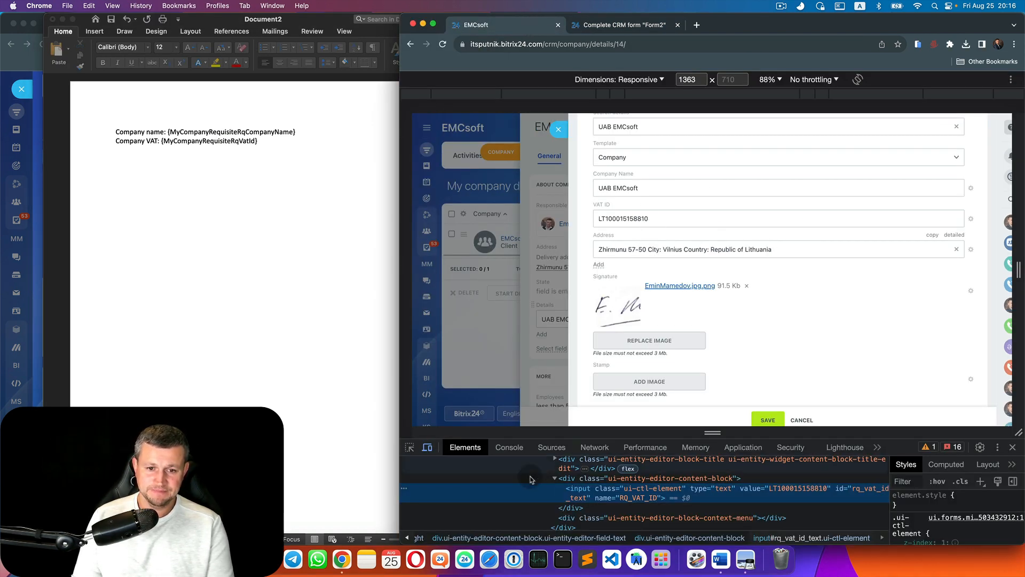
pyautogui.click(409, 449)
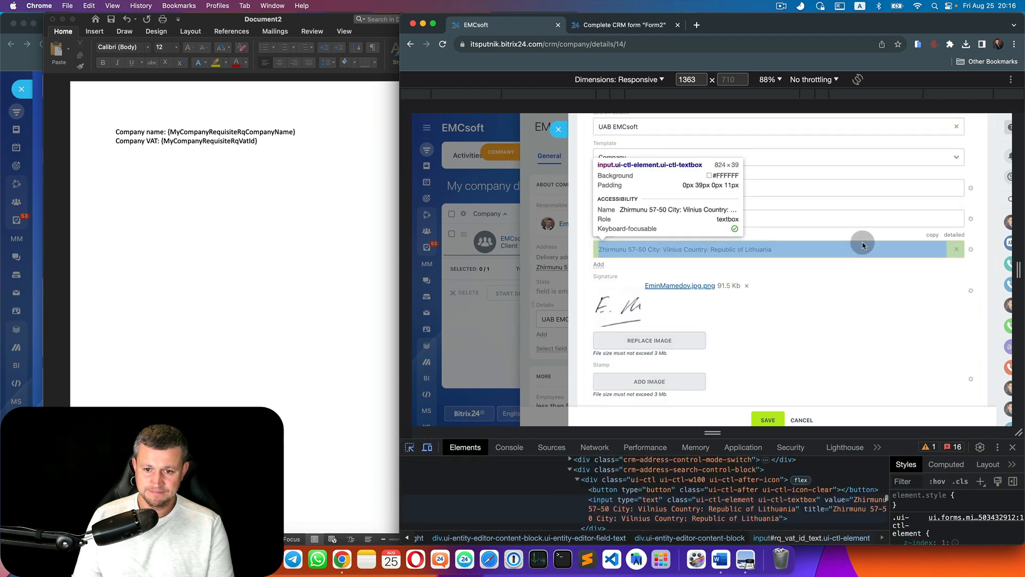
pyautogui.click(608, 245)
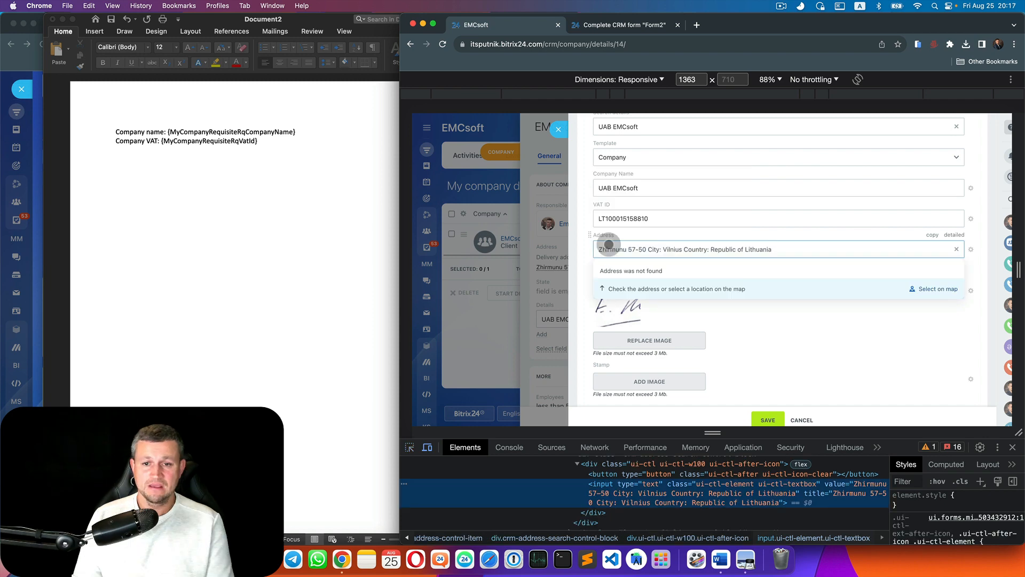
# Filter the lead template fields by "address" and browse the result pages for the My Company street address's full address code
pyautogui.click(632, 26)
pyautogui.doubleClick(743, 92)
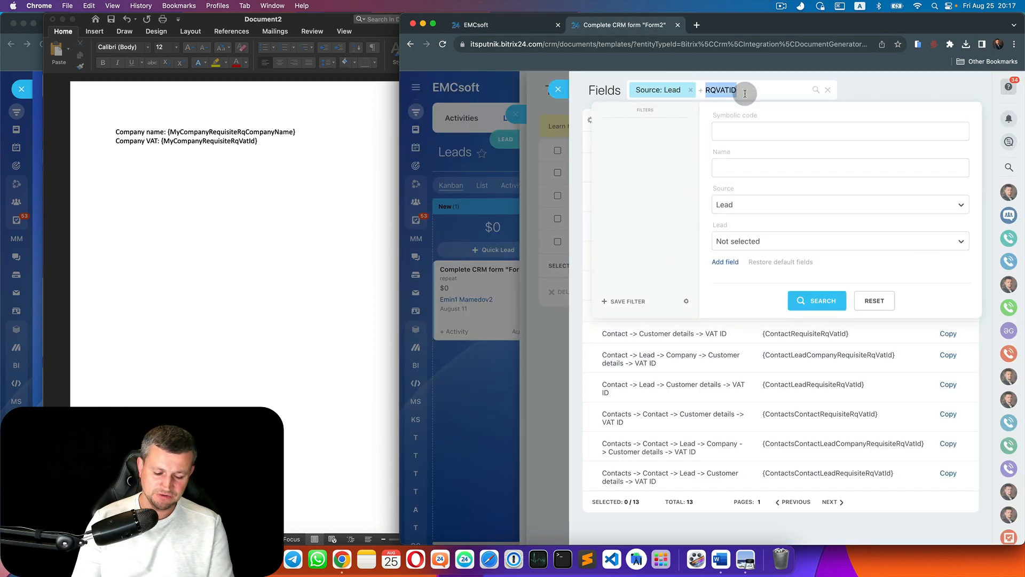
pyautogui.write('address')
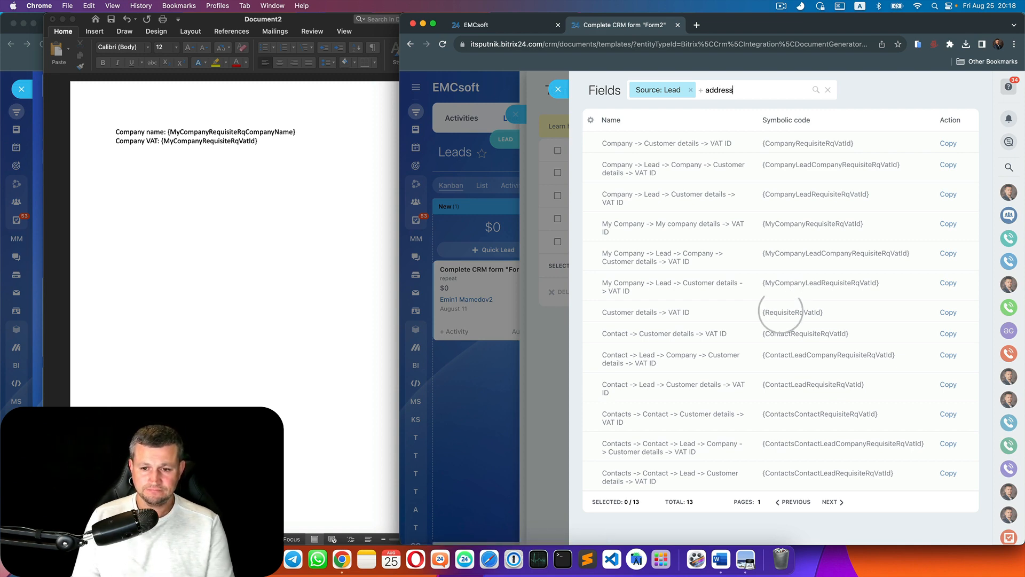
pyautogui.scroll(-15, 665, 355)
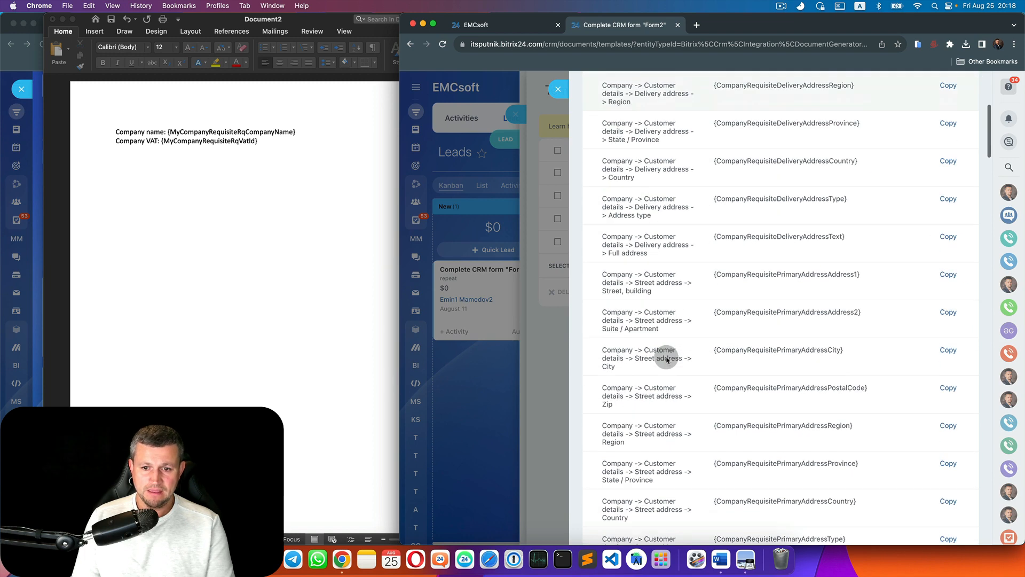
pyautogui.scroll(-20, 666, 356)
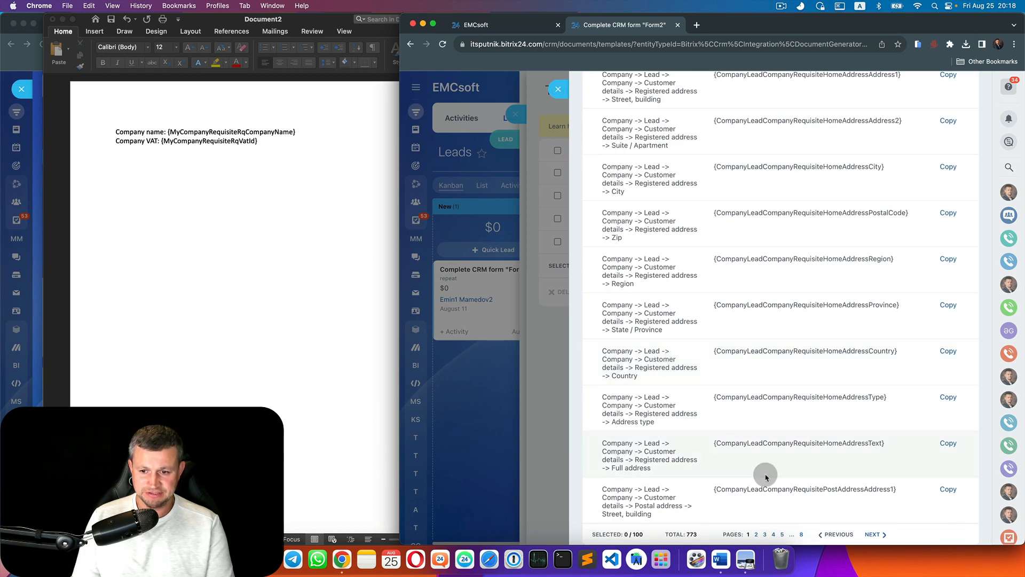
pyautogui.click(757, 534)
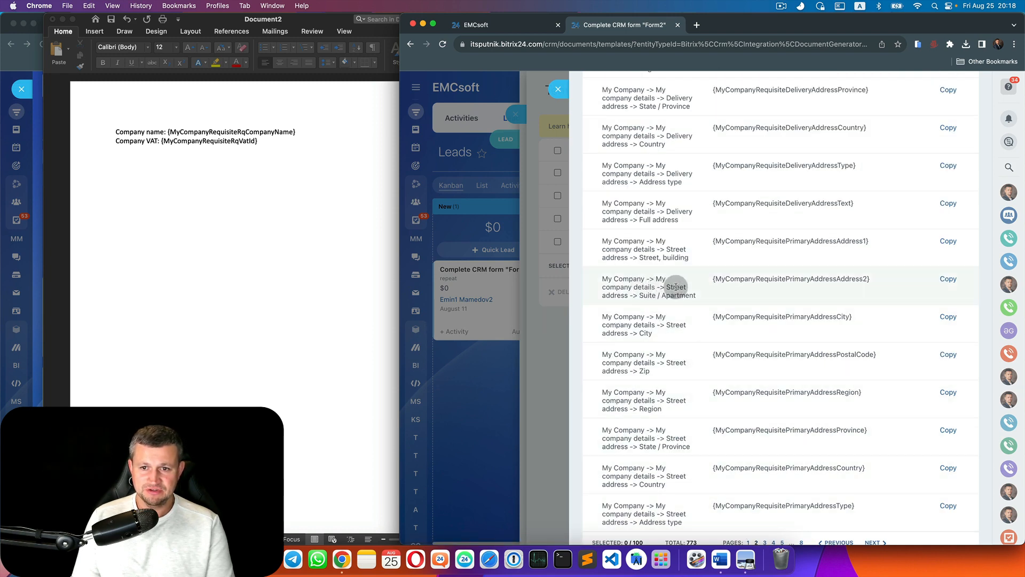
pyautogui.scroll(3, 676, 287)
pyautogui.scroll(4, 676, 287)
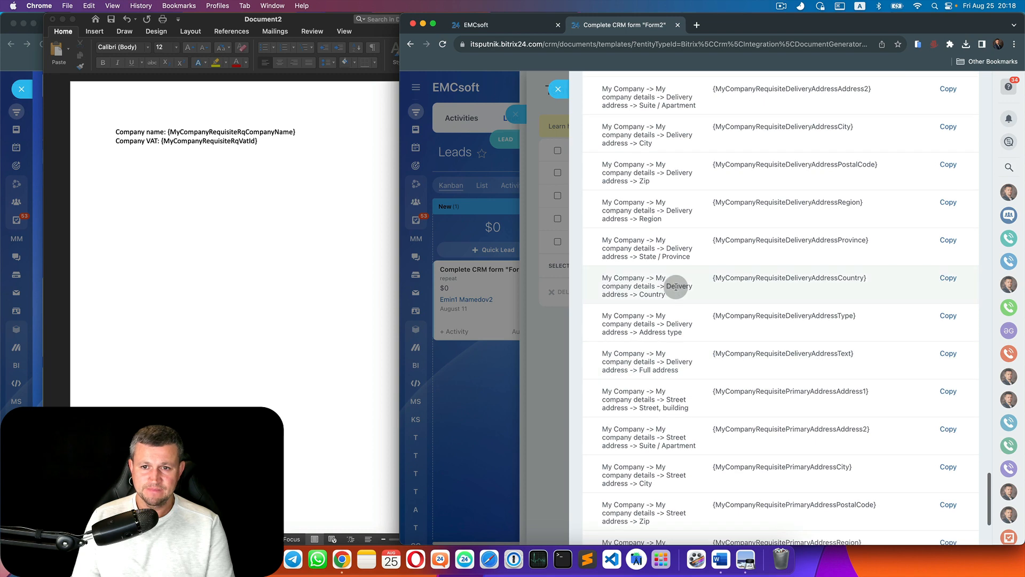
pyautogui.scroll(3, 680, 245)
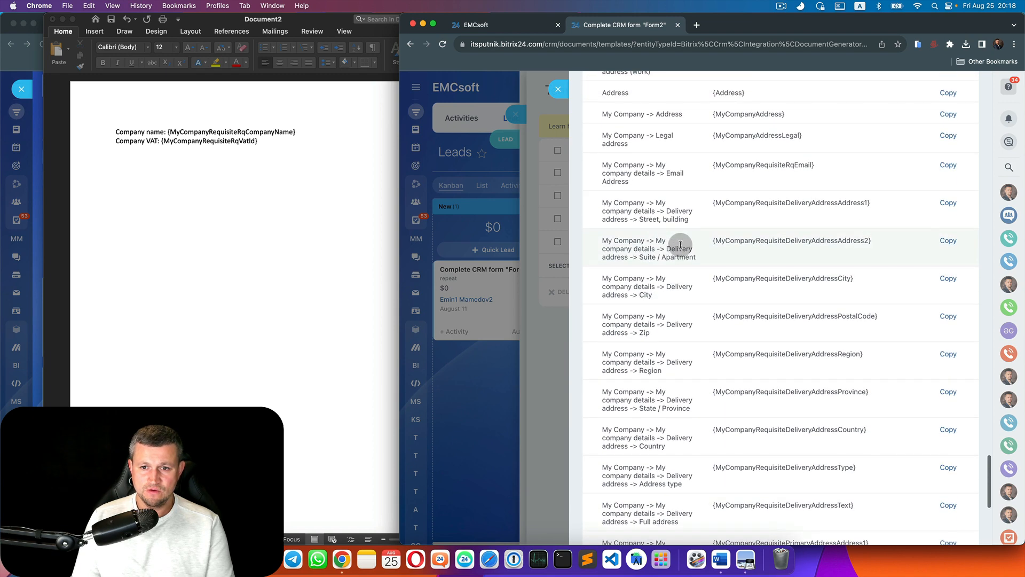
pyautogui.scroll(10, 683, 260)
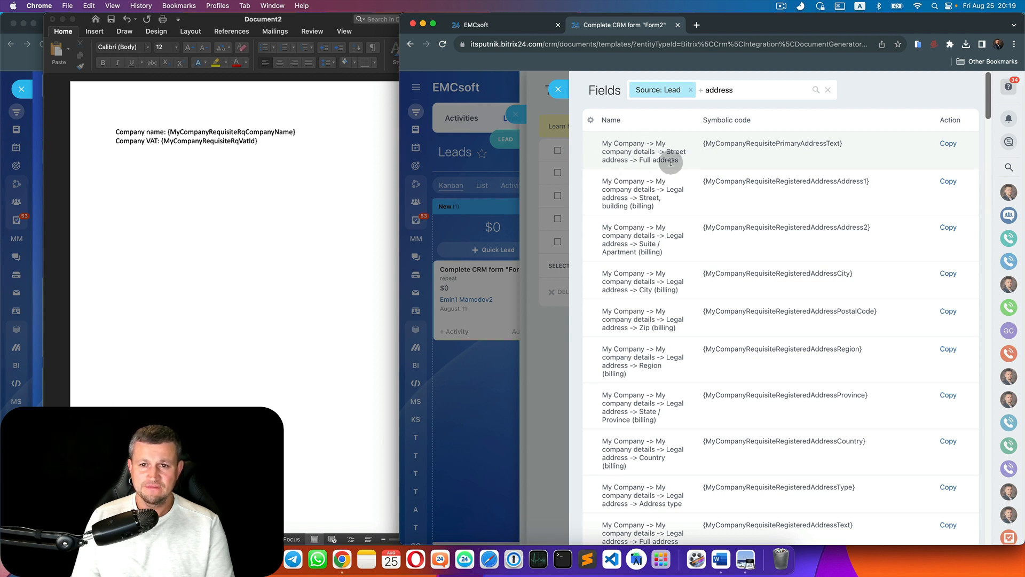
# Copy the code {MyCompanyRequisitePrimaryAddressText} into the Word document after a new "Company address:" label below the VAT line
pyautogui.click(948, 143)
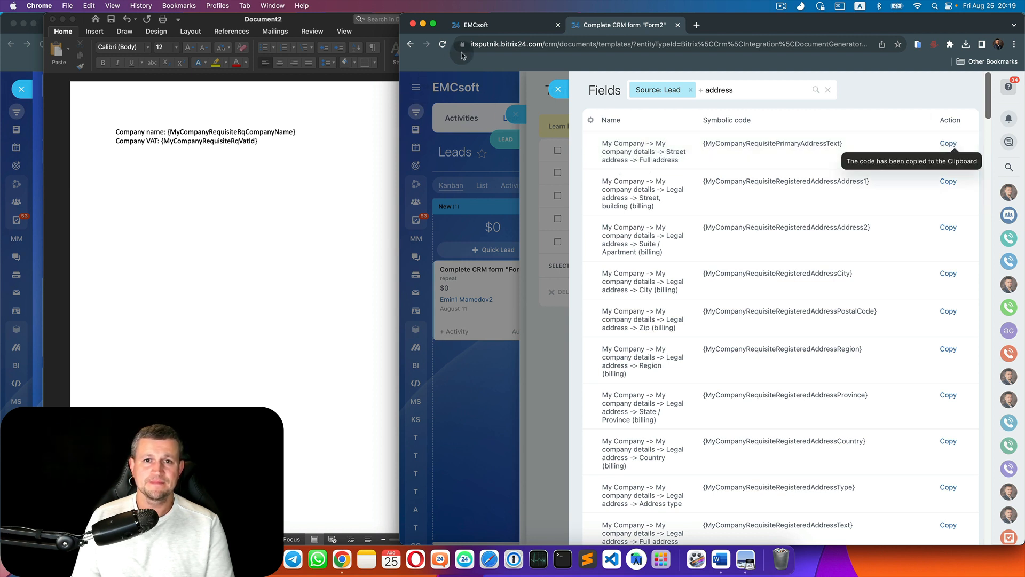
pyautogui.click(298, 153)
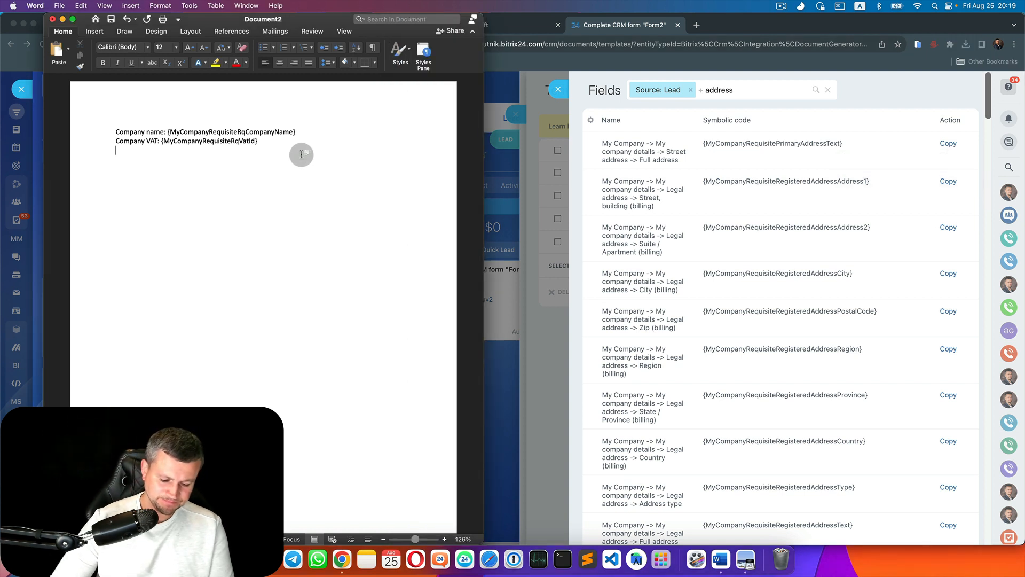
pyautogui.press('Return')
pyautogui.write('Company address:')
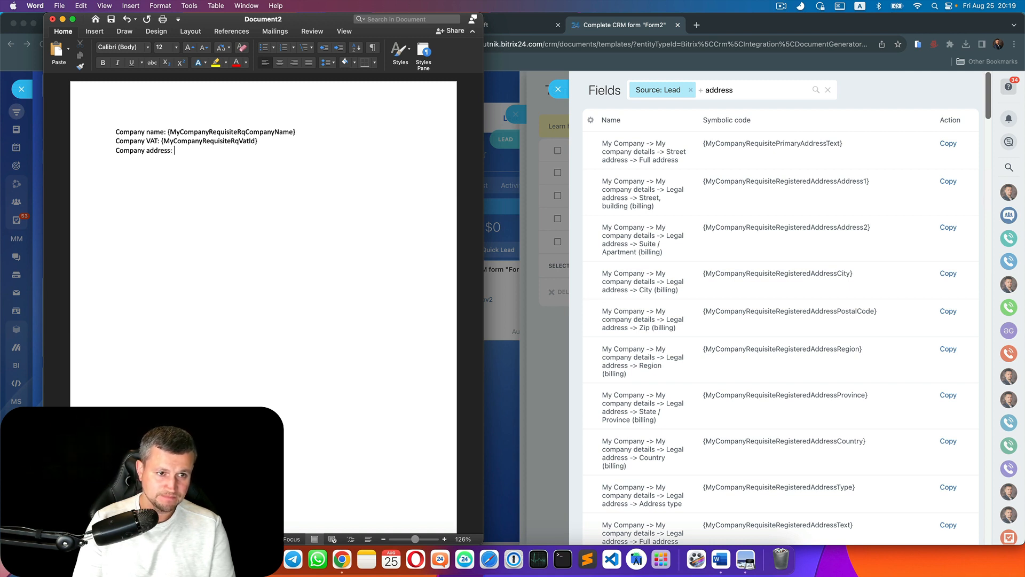
pyautogui.press('super+v')
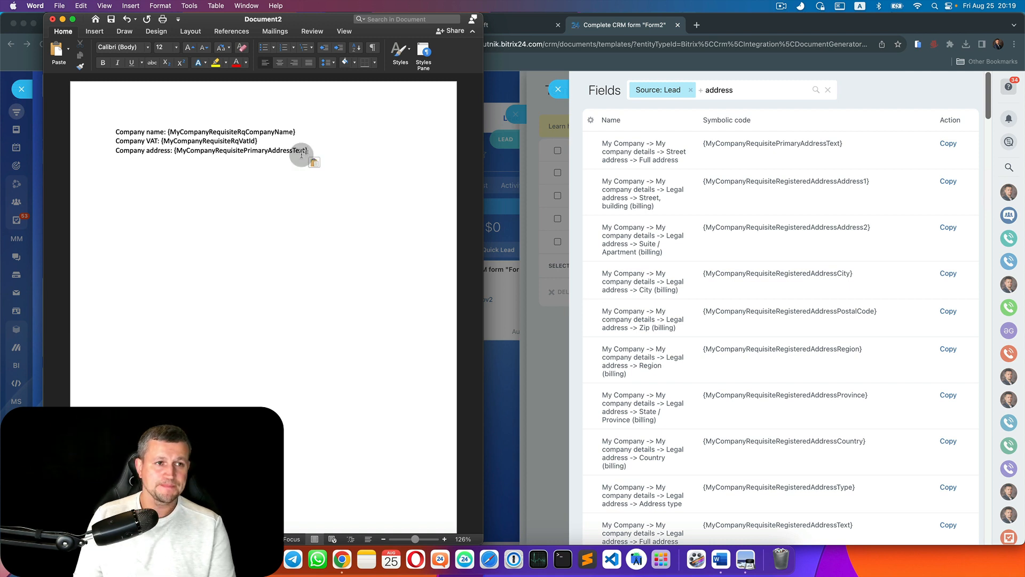
# Save the Word document as TemplateTraining.docx in Downloads, declining to replace the existing Template.docx
pyautogui.press('super+s')
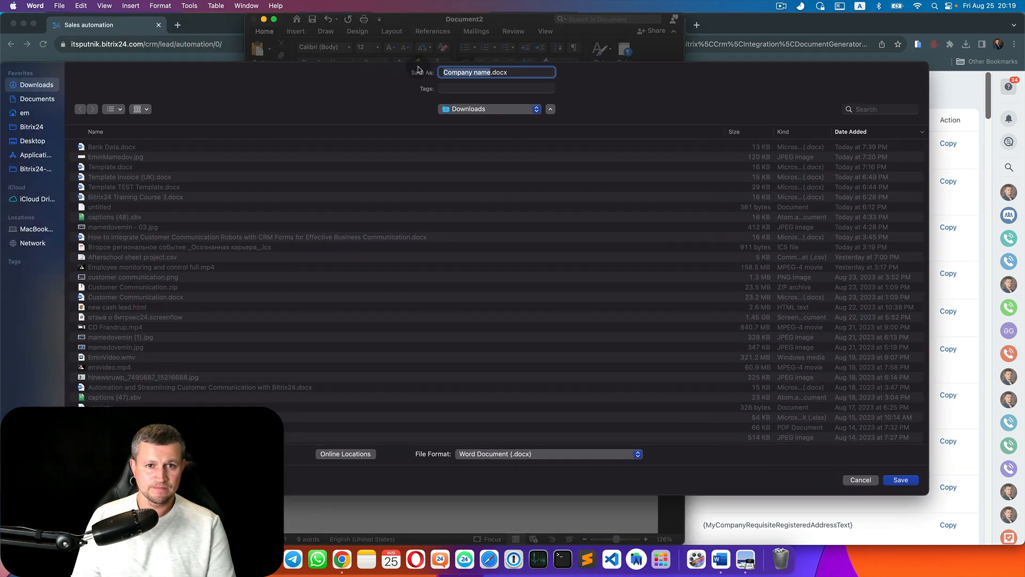
pyautogui.write('Template')
pyautogui.press('Return')
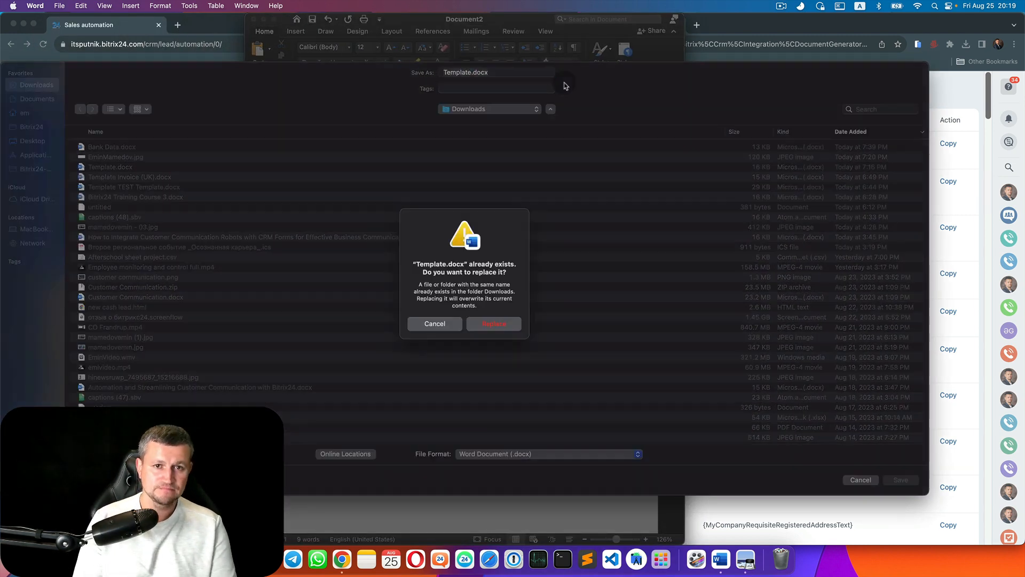
pyautogui.click(433, 326)
pyautogui.write('Trainin')
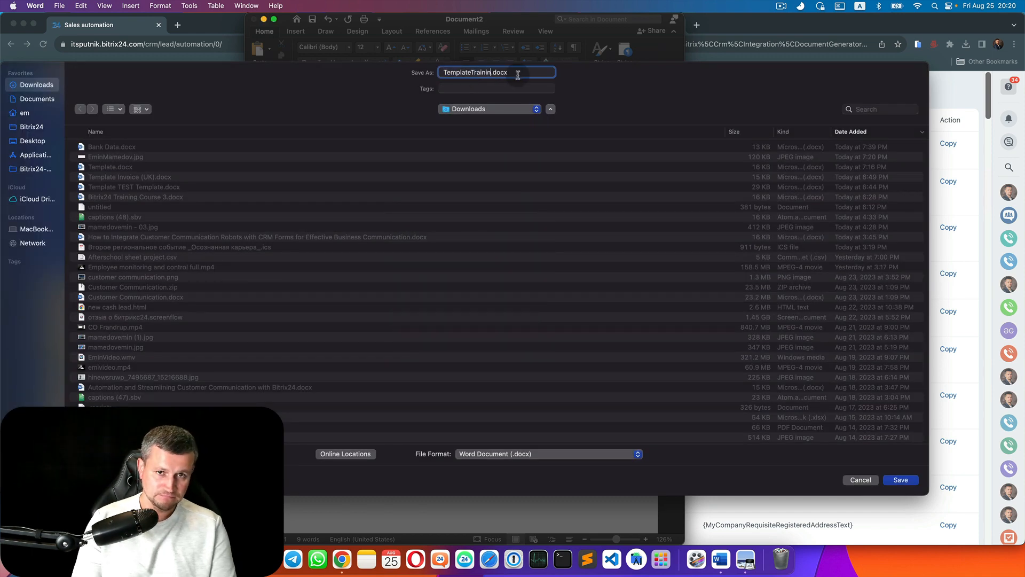
pyautogui.write('g')
pyautogui.press('Return')
pyautogui.moveTo(543, 19); pyautogui.dragTo(370, 12)
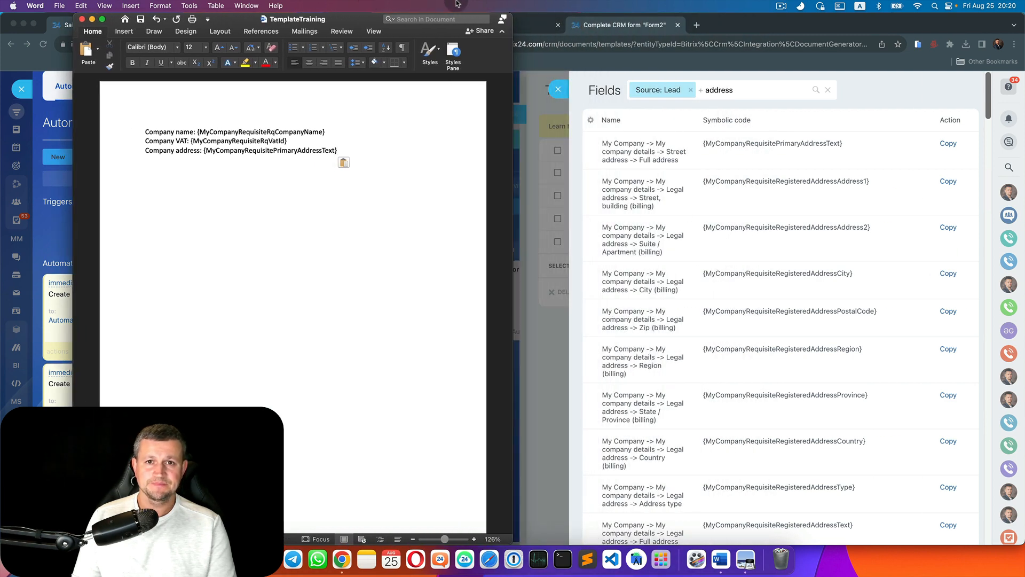
# Inspect the Signature image field in the company details form and copy its hidden input's name attribute value, RQ_SIGNATURE
pyautogui.click(526, 28)
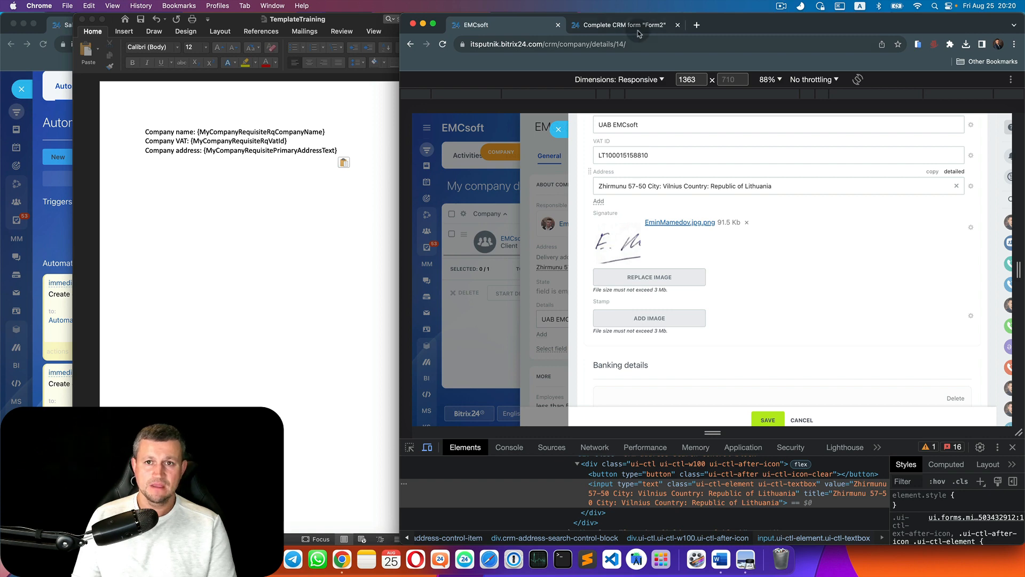
pyautogui.click(410, 447)
pyautogui.click(619, 240)
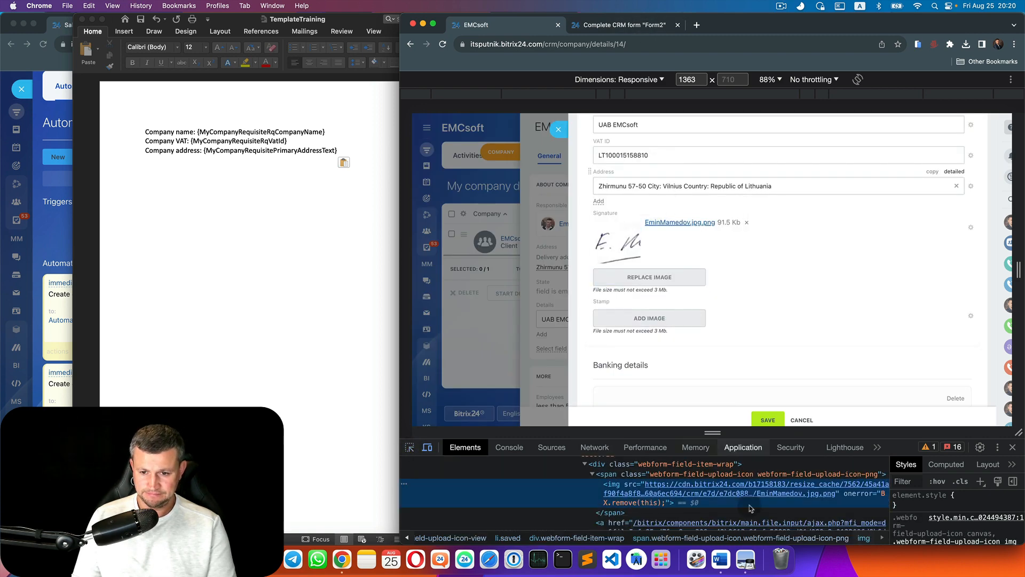
pyautogui.scroll(-2, 753, 512)
pyautogui.click(873, 483)
pyautogui.doubleClick(876, 482)
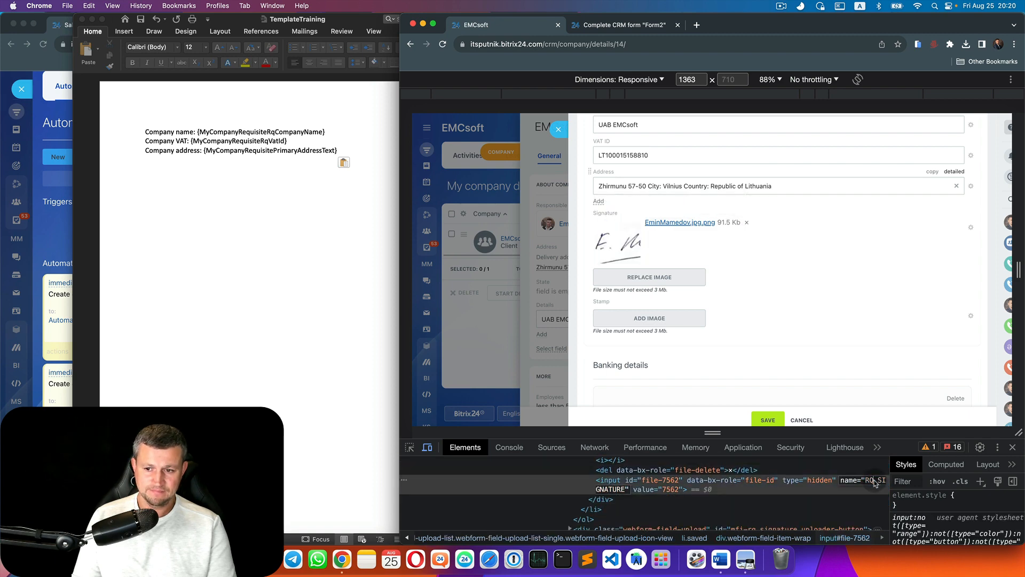
# Filter the lead template fields by the signature code without the underscore, RQSIGNATURE
pyautogui.click(625, 25)
pyautogui.doubleClick(746, 89)
pyautogui.press('super+v')
pyautogui.click(720, 90)
pyautogui.press('BackSpace')
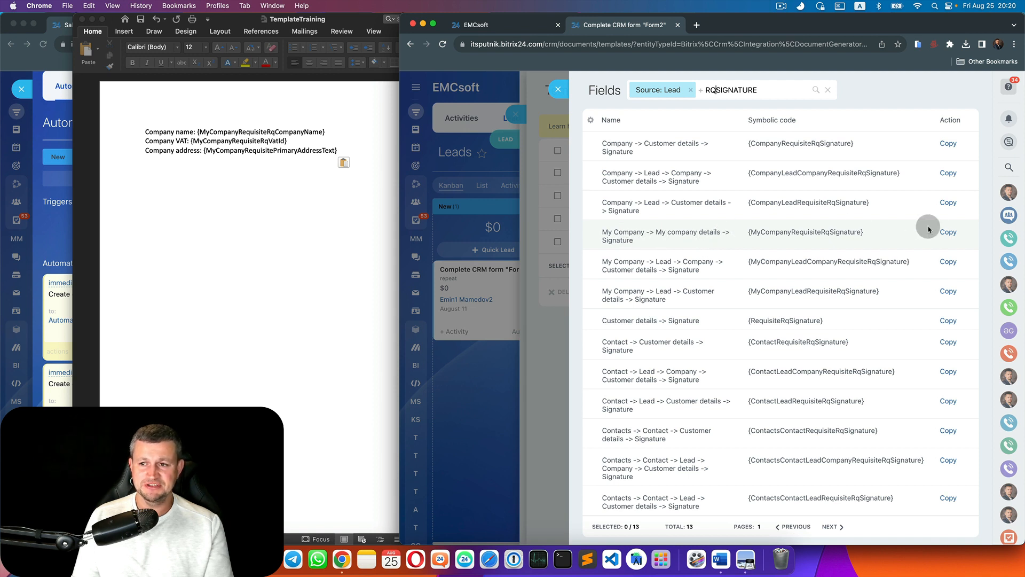
# Copy the My Company signature code {MyCompanyRequisiteRqSignature} into the lower part of the Word page and widen the Word window
pyautogui.click(949, 233)
pyautogui.click(290, 229)
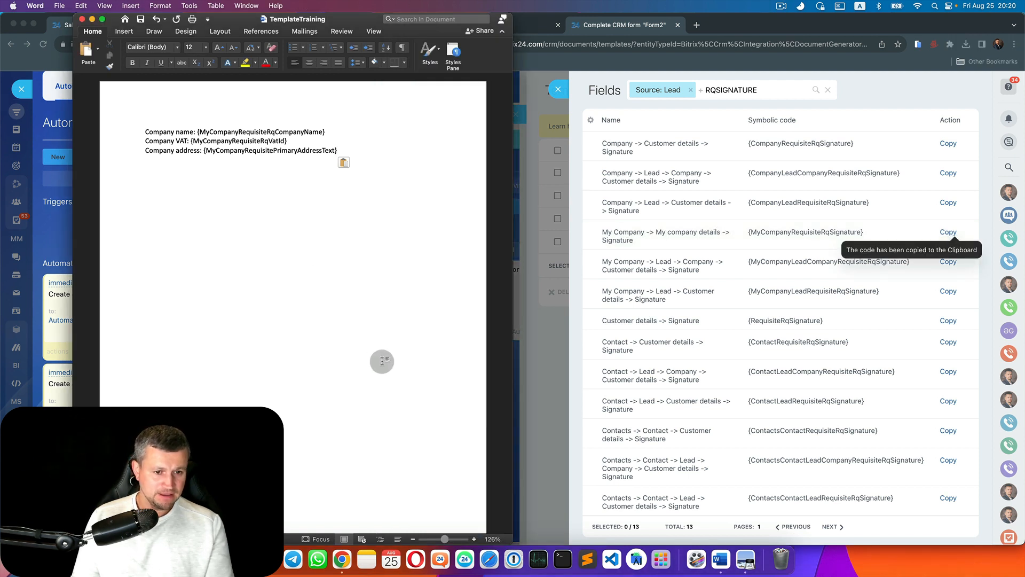
pyautogui.scroll(-3, 381, 361)
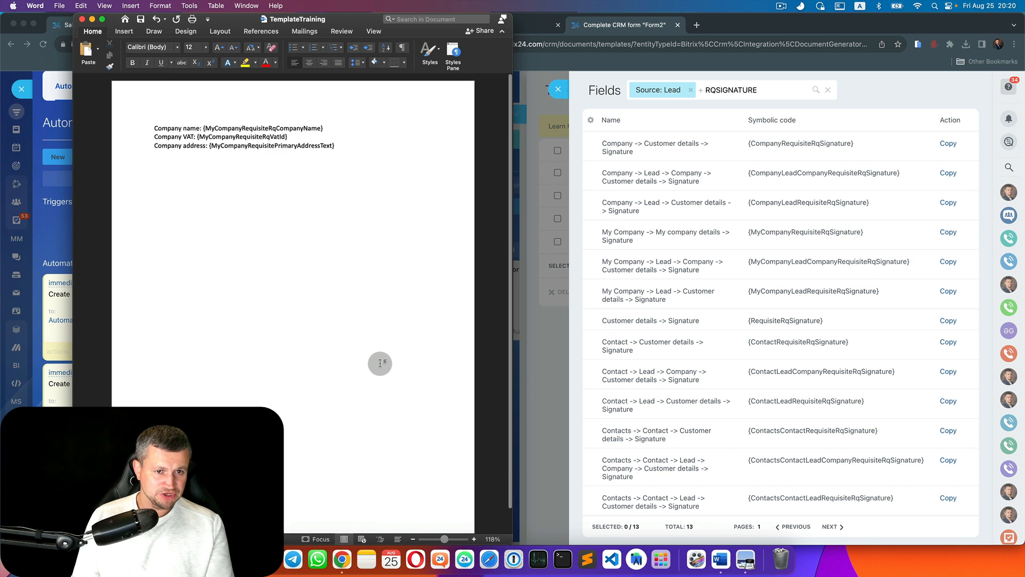
pyautogui.click(341, 365)
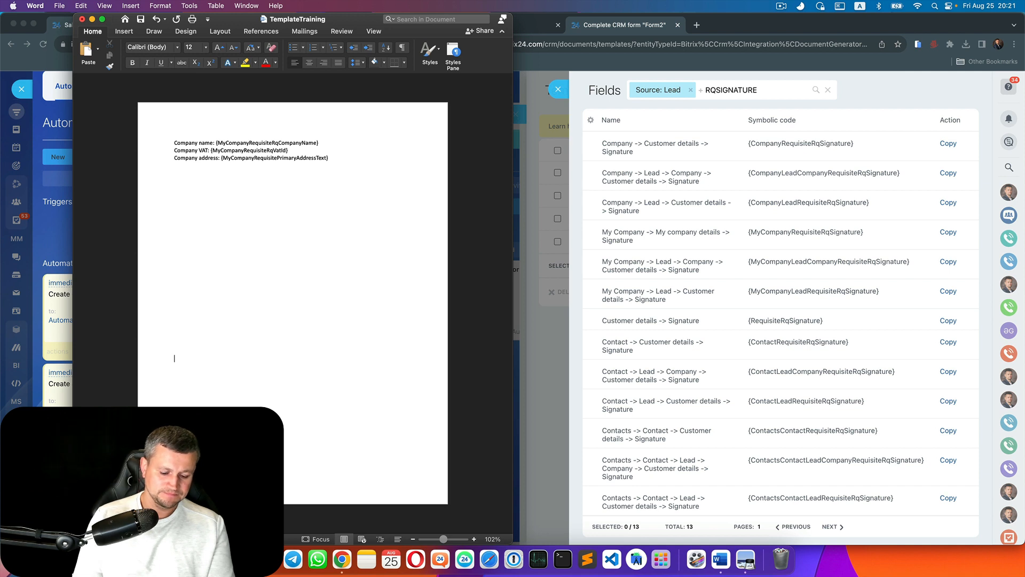
pyautogui.press('super+v')
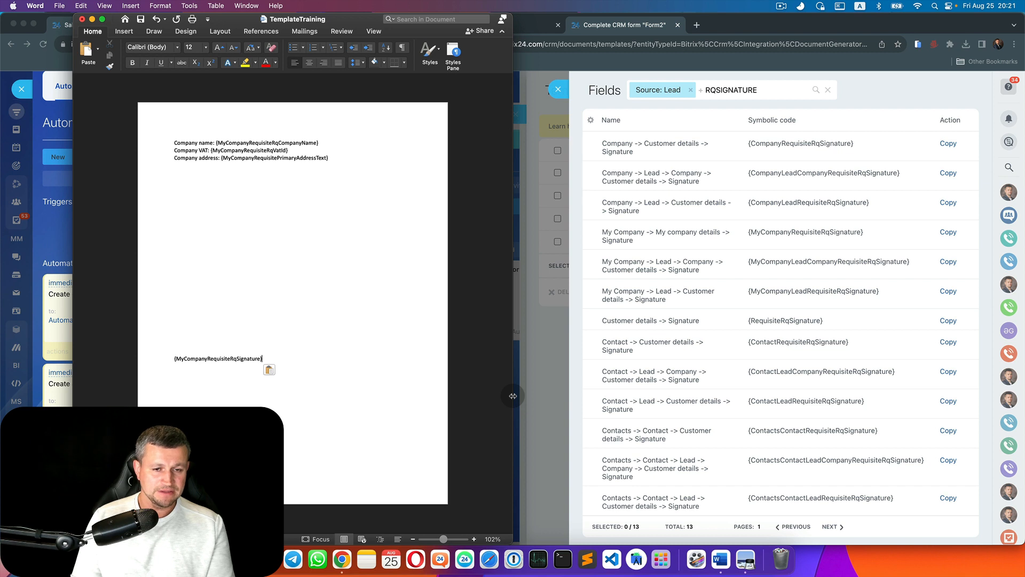
pyautogui.moveTo(513, 395); pyautogui.dragTo(569, 396)
pyautogui.click(376, 398)
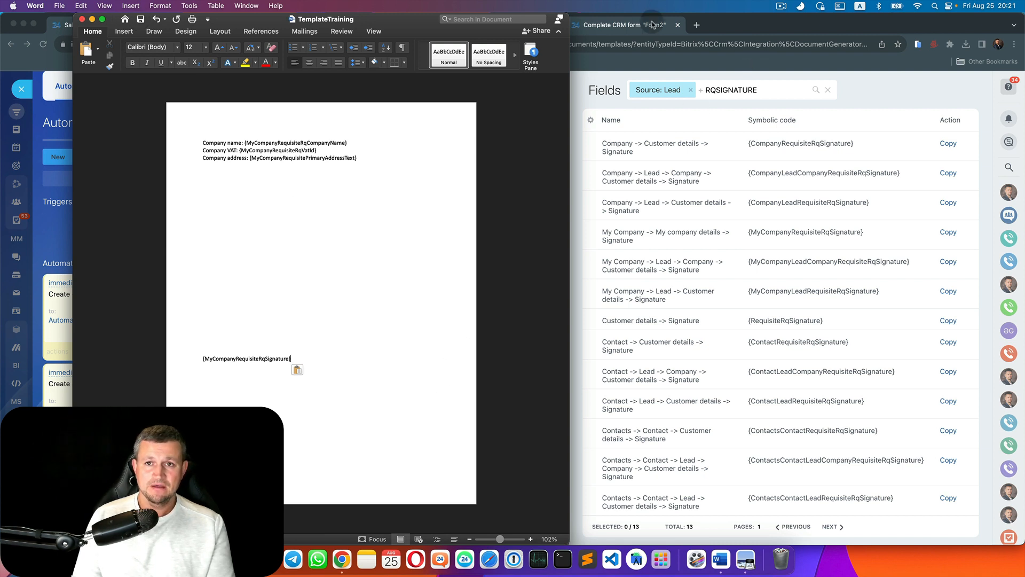
# Open the Complete CRM form "Form2" lead in a new browser tab and go to its document templates list
pyautogui.click(641, 23)
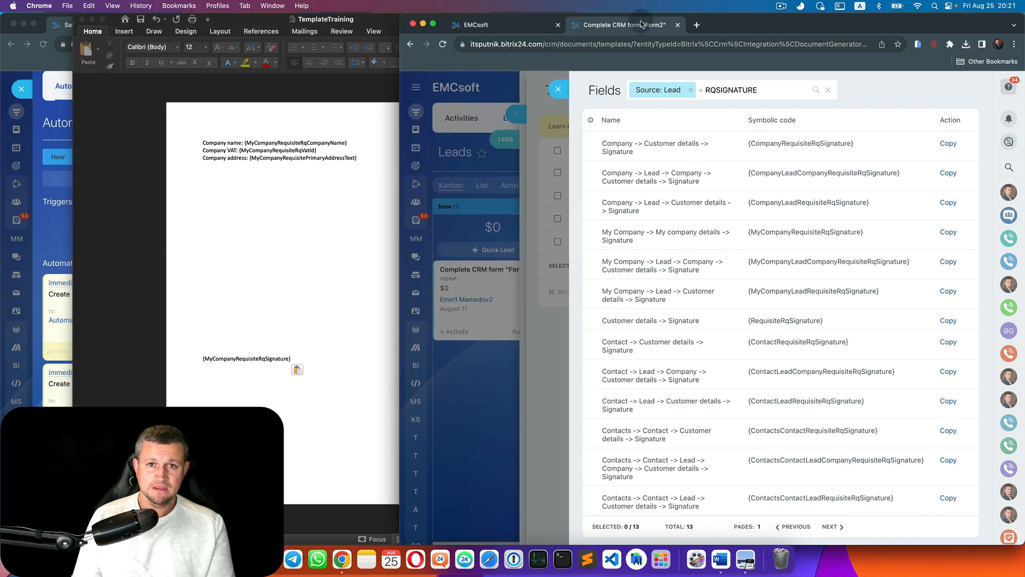
pyautogui.click(695, 25)
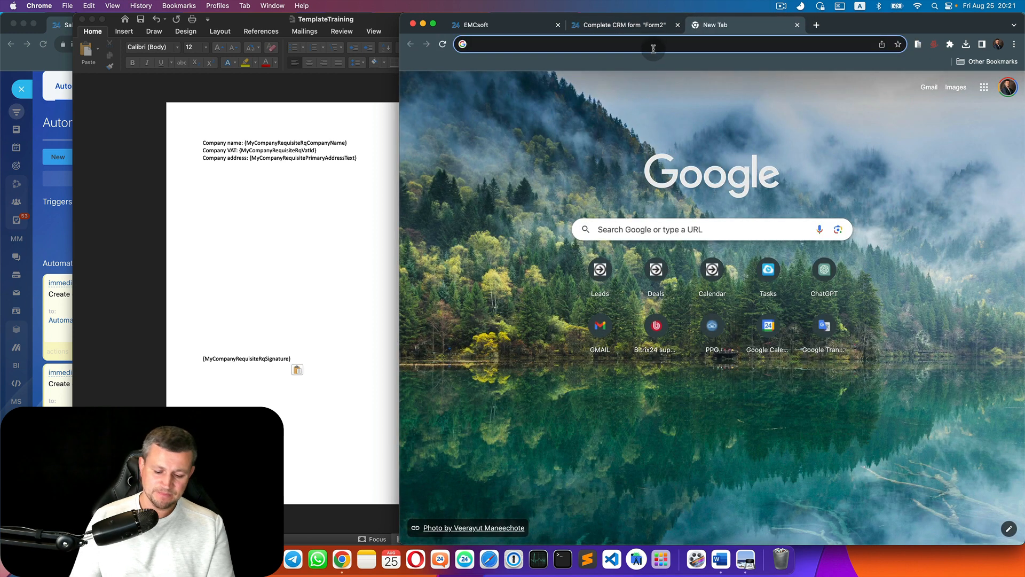
pyautogui.write('itsputnik.bitrix24.com/crm/activity/')
pyautogui.press('Return')
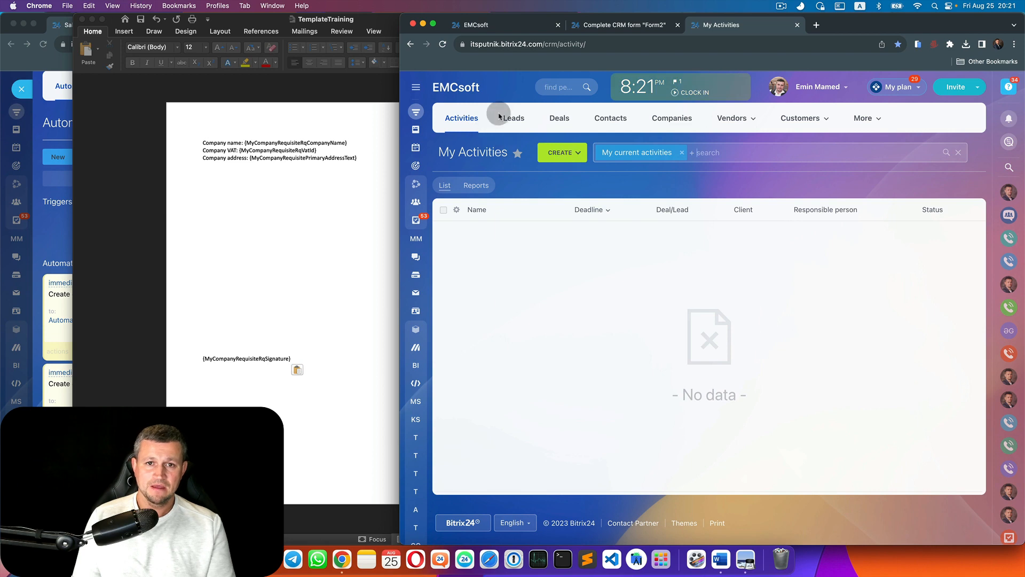
pyautogui.click(514, 118)
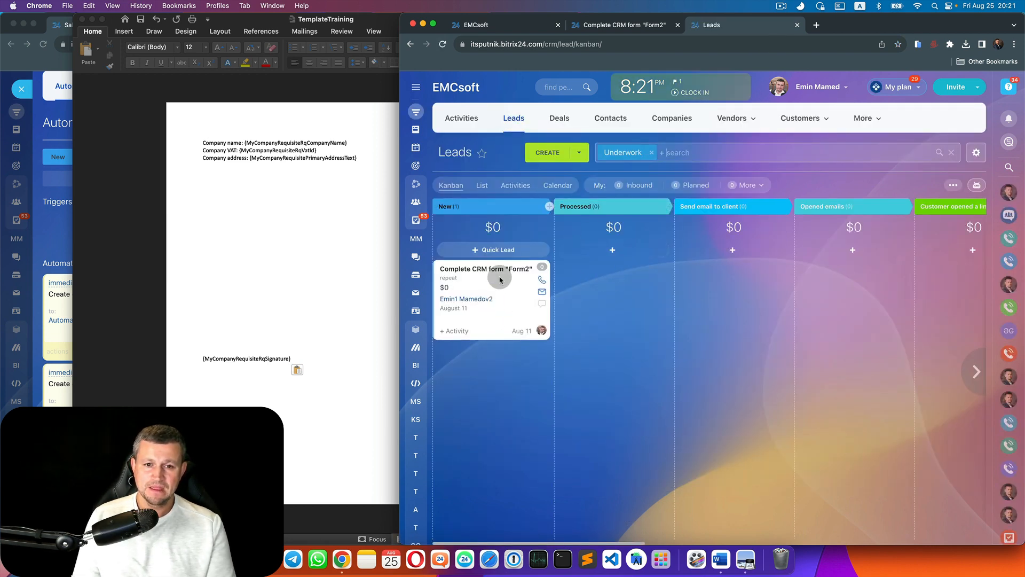
pyautogui.click(500, 278)
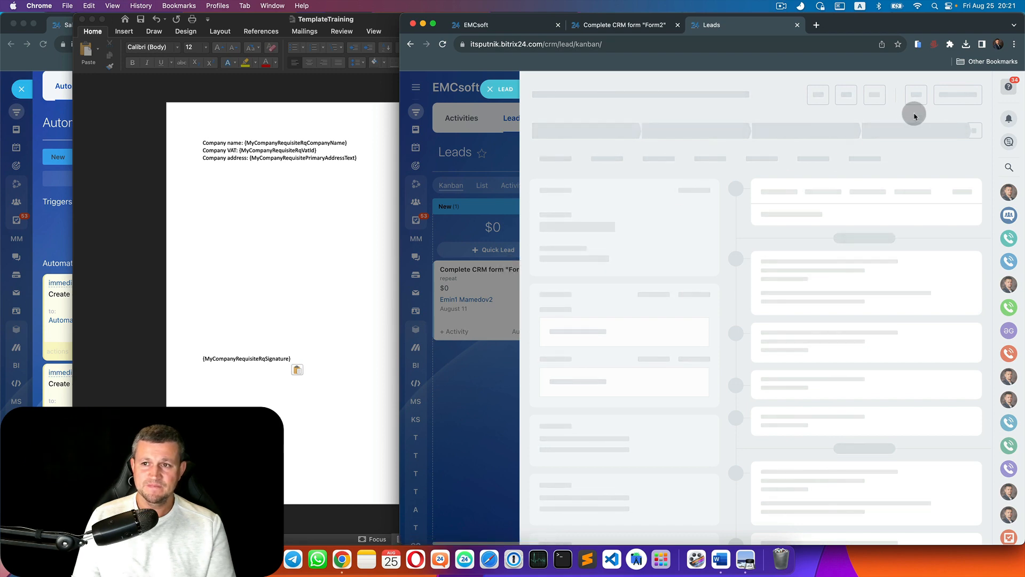
pyautogui.click(911, 95)
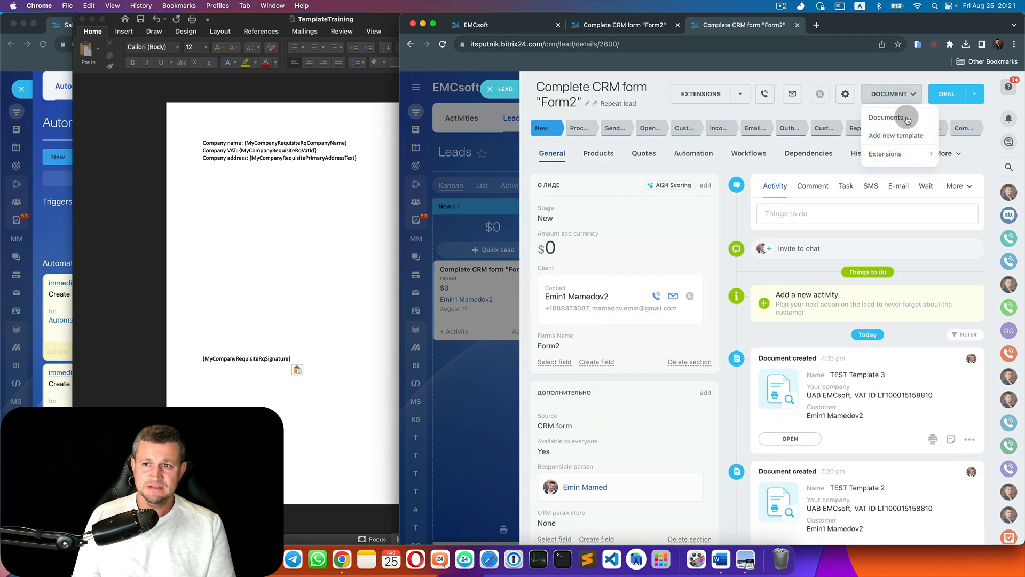
pyautogui.click(907, 135)
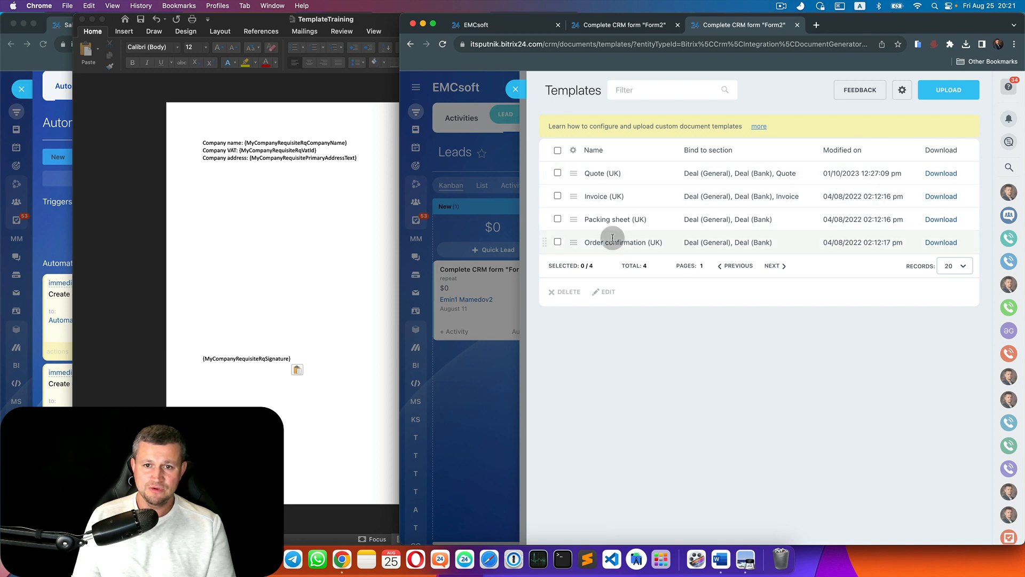
# Download the Invoice (UK) template to Downloads under its suggested name and open the downloaded file in Word
pyautogui.click(949, 198)
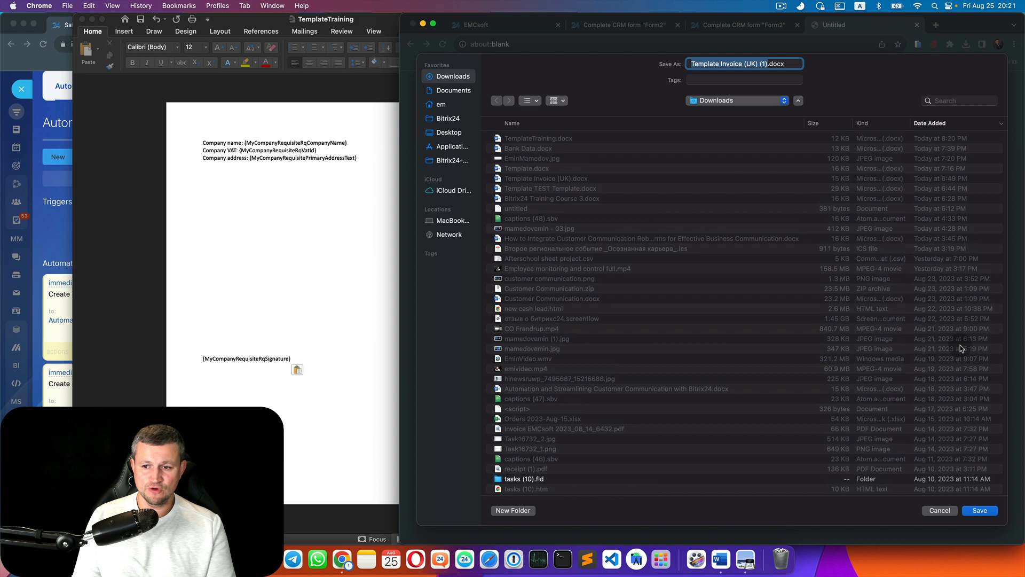
pyautogui.click(979, 510)
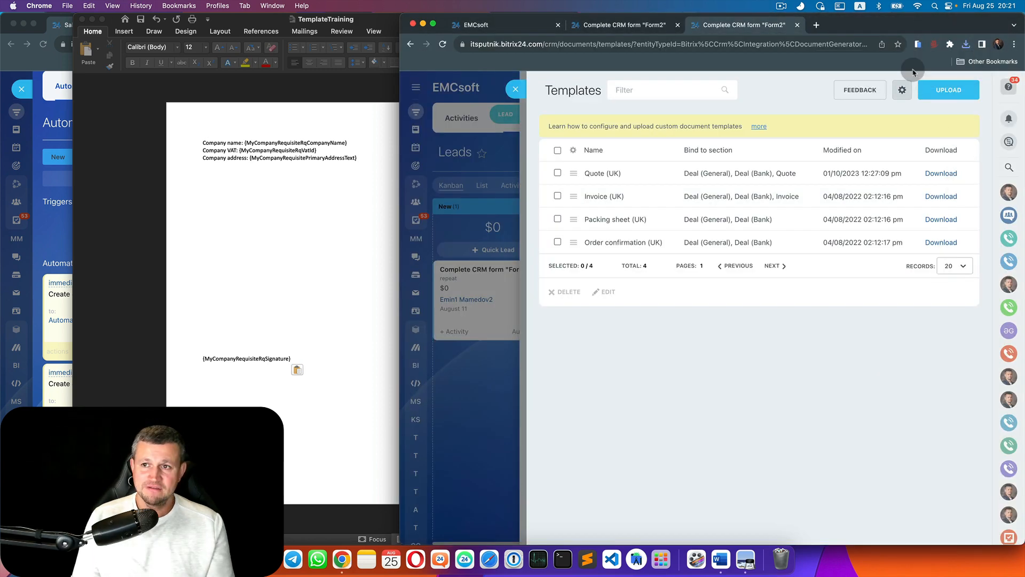
pyautogui.click(966, 44)
pyautogui.click(890, 89)
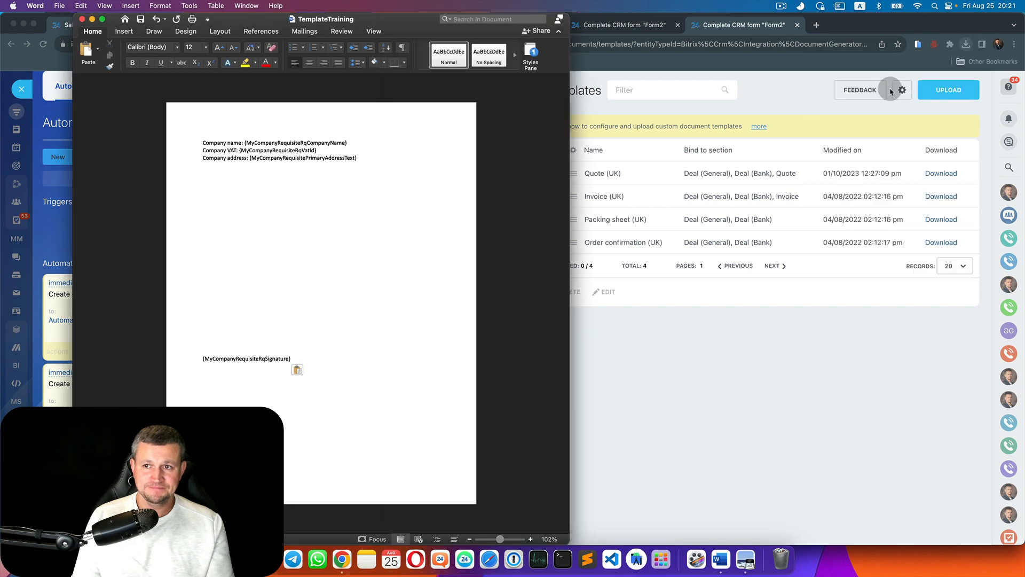
# Copy the LOGO placeholder image from the Invoice (UK) document to just after the signature code in TemplateTraining, and close the invoice document
pyautogui.moveTo(414, 25); pyautogui.dragTo(822, 38)
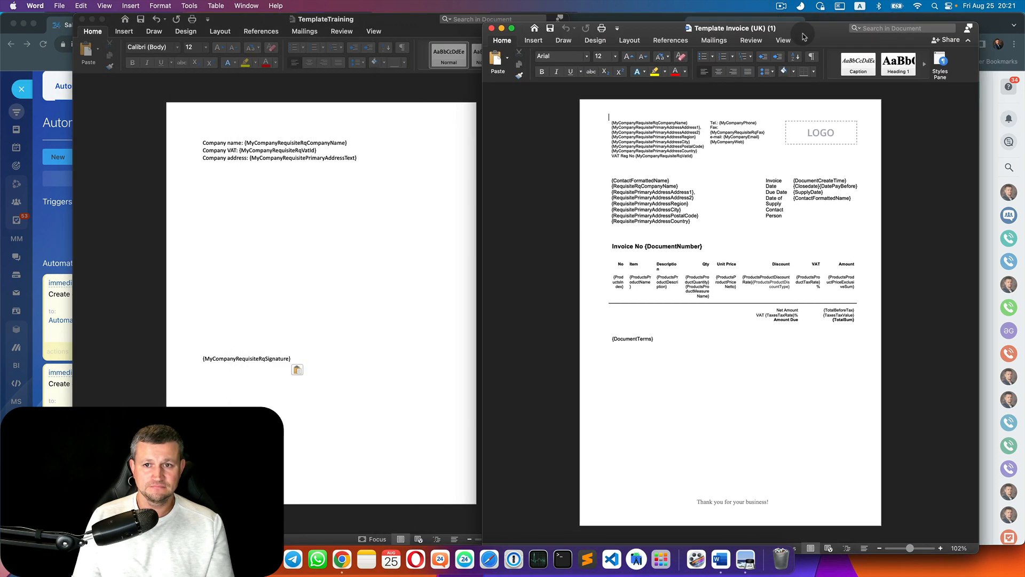
pyautogui.click(876, 136)
pyautogui.scroll(5, 876, 136)
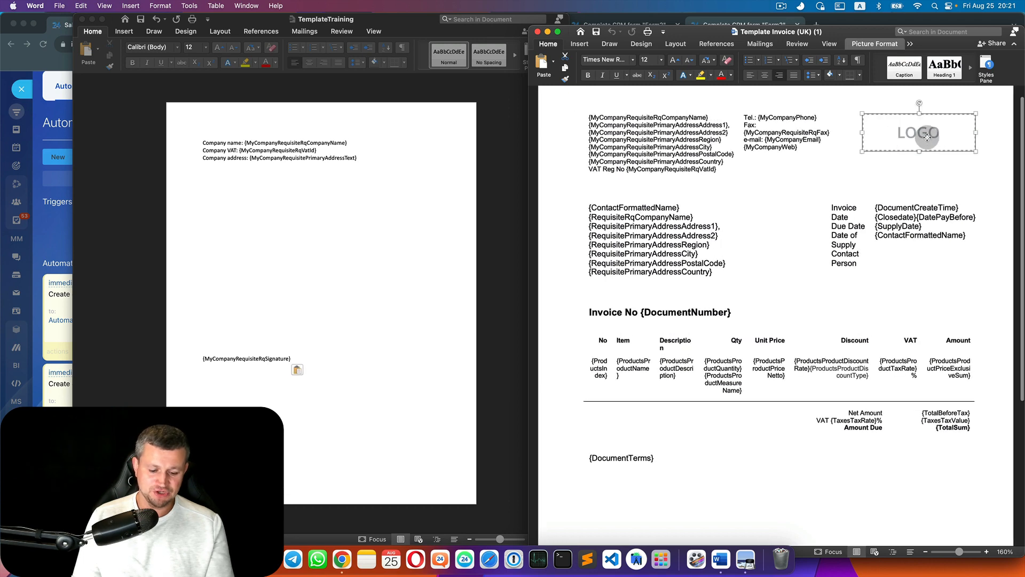
pyautogui.click(355, 355)
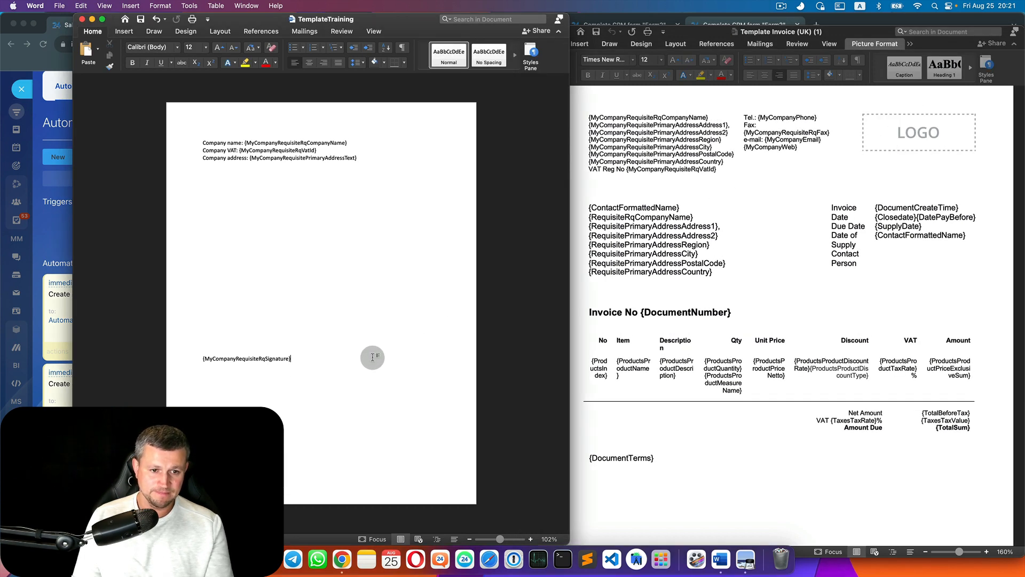
pyautogui.press('cmd+v')
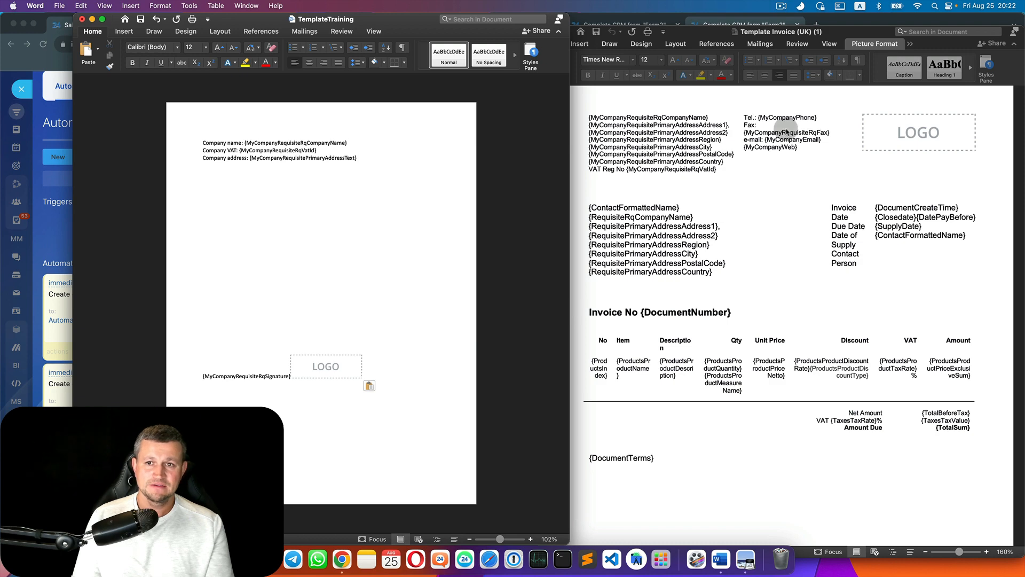
pyautogui.click(787, 129)
pyautogui.click(538, 32)
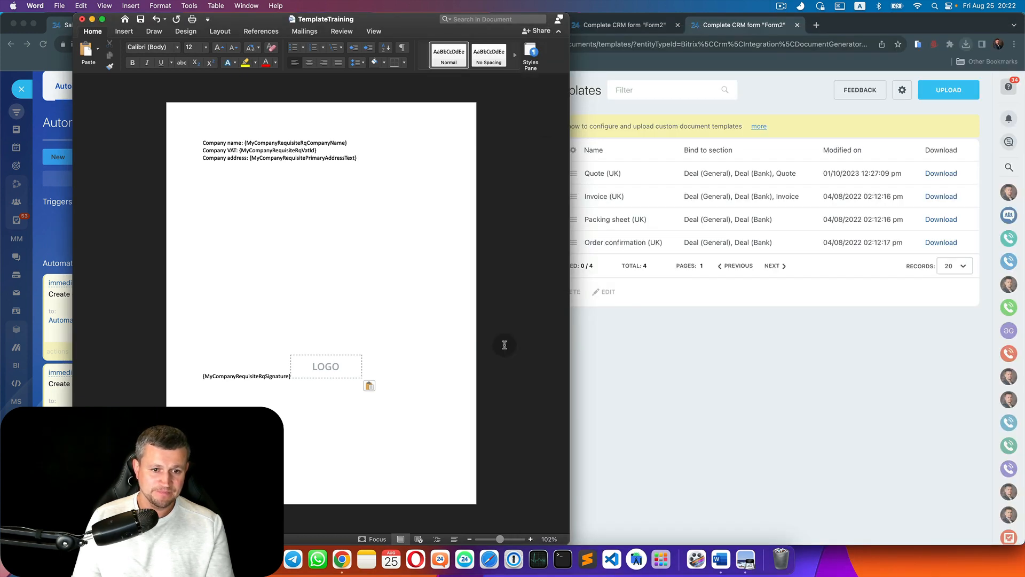
# Right-align the line with the LOGO image and give the image the alt text {MyCompanyRequisiteRqSignature}
pyautogui.moveTo(353, 366); pyautogui.dragTo(418, 366)
pyautogui.click(324, 63)
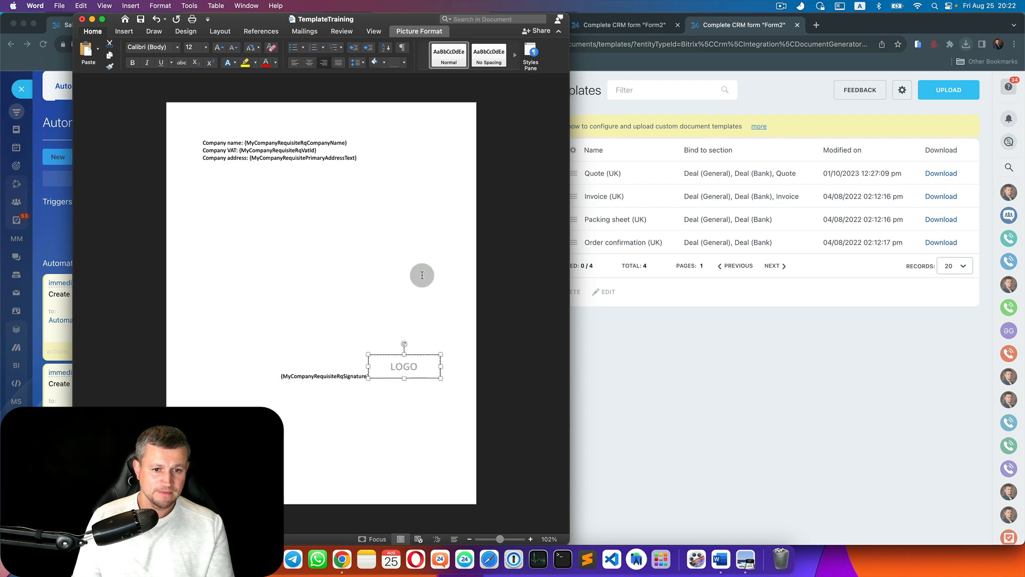
pyautogui.doubleClick(408, 376)
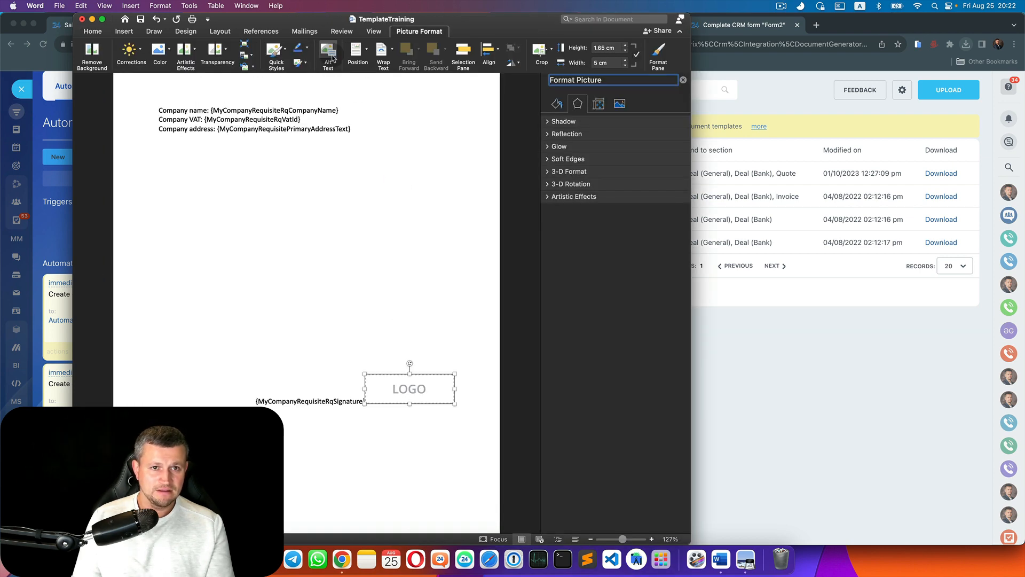
pyautogui.click(329, 56)
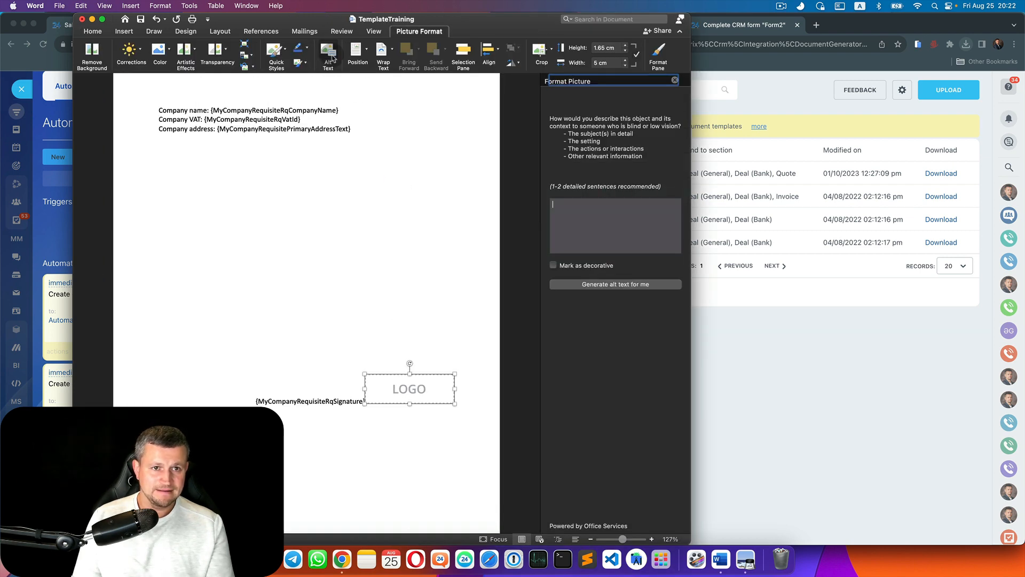
pyautogui.click(336, 402)
pyautogui.moveTo(251, 402); pyautogui.dragTo(364, 401)
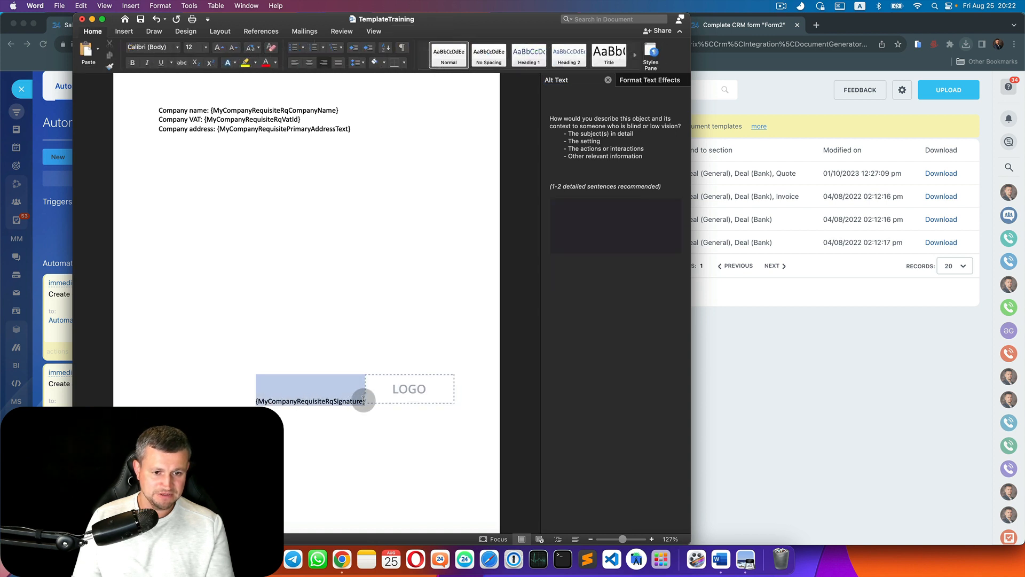
pyautogui.click(424, 385)
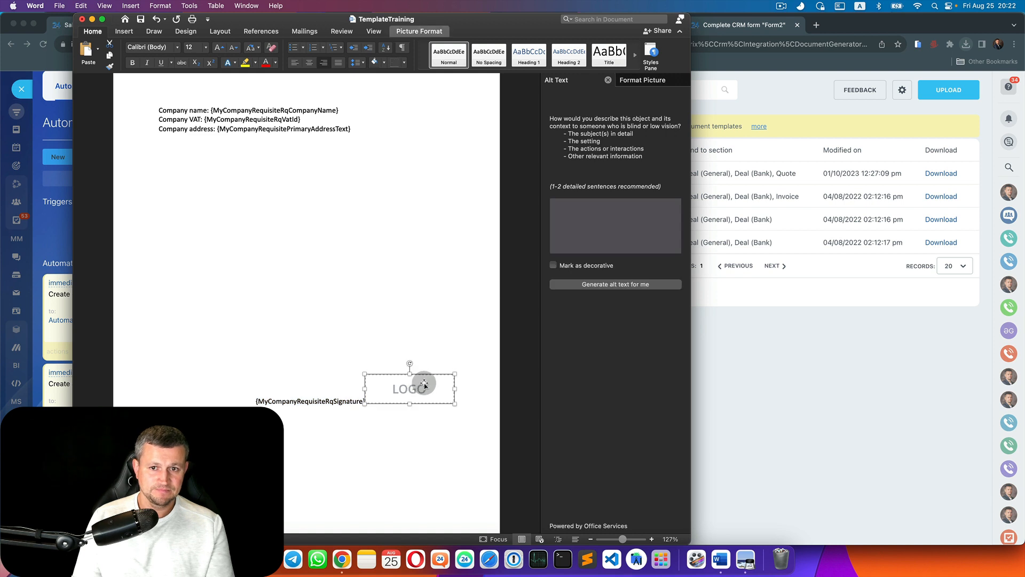
pyautogui.click(595, 212)
pyautogui.press('super+v')
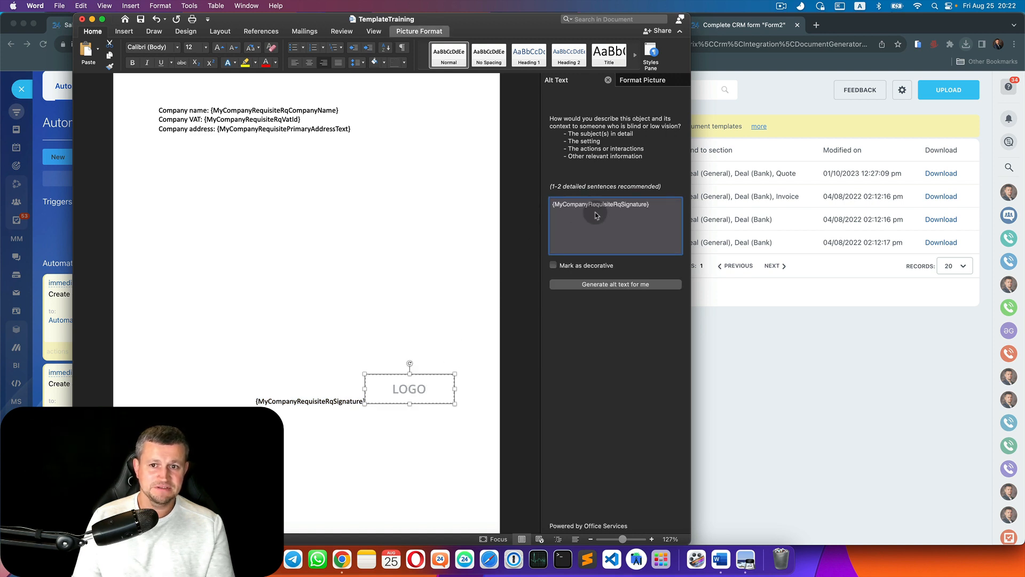
# Delete the visible signature code text beside the LOGO image, including its braces, and check the image's alt text
pyautogui.doubleClick(334, 401)
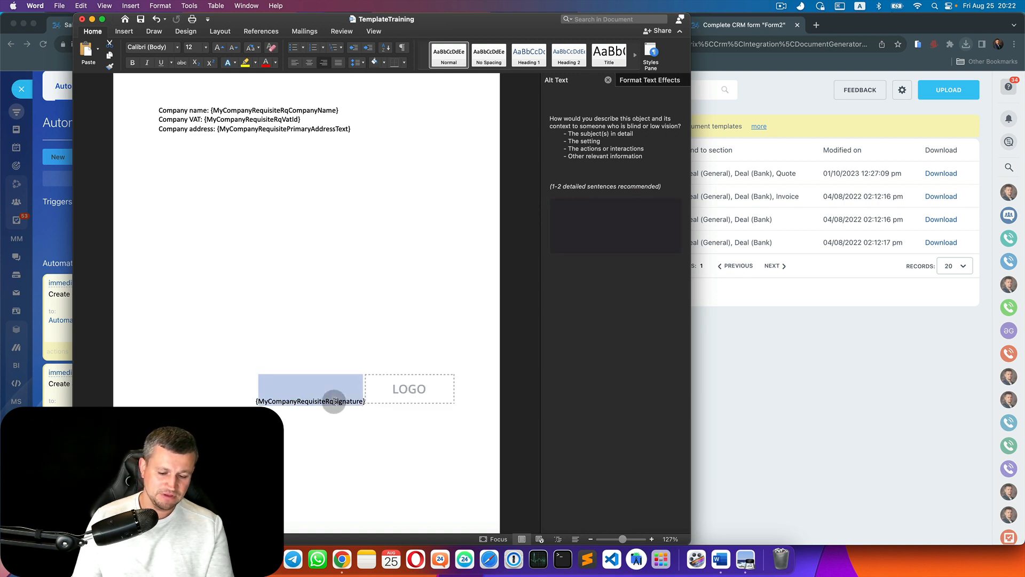
pyautogui.press('BackSpace')
pyautogui.click(334, 401)
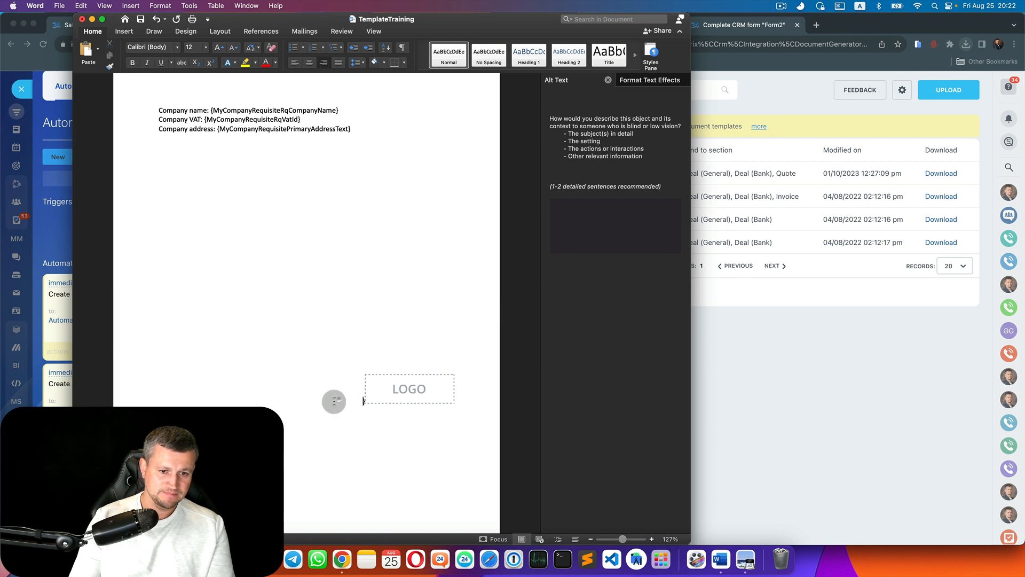
pyautogui.click(420, 384)
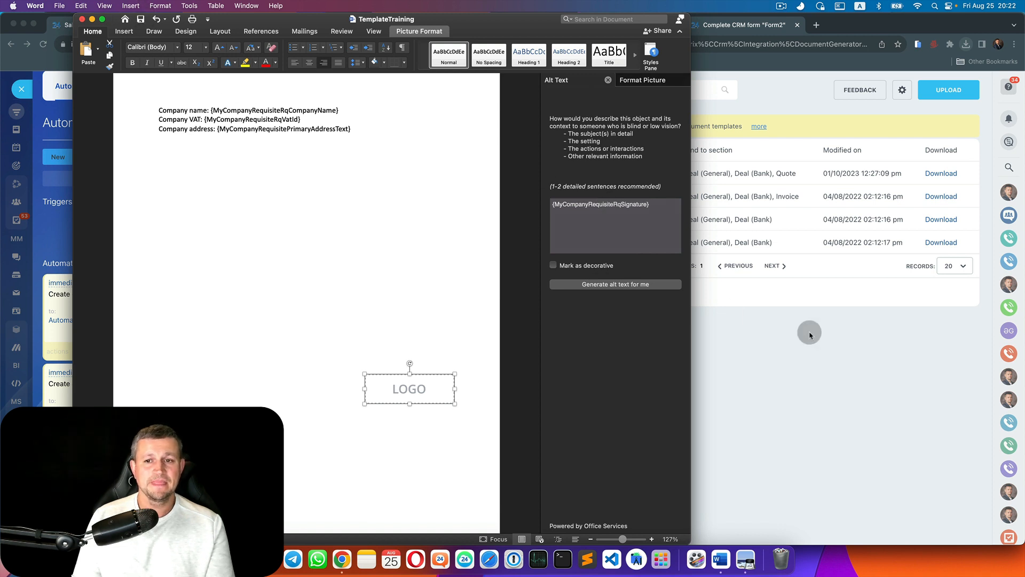
# Switch to Chrome, close the extra templates tab and review the company details and signature in the EMCsoft company record
pyautogui.click(868, 348)
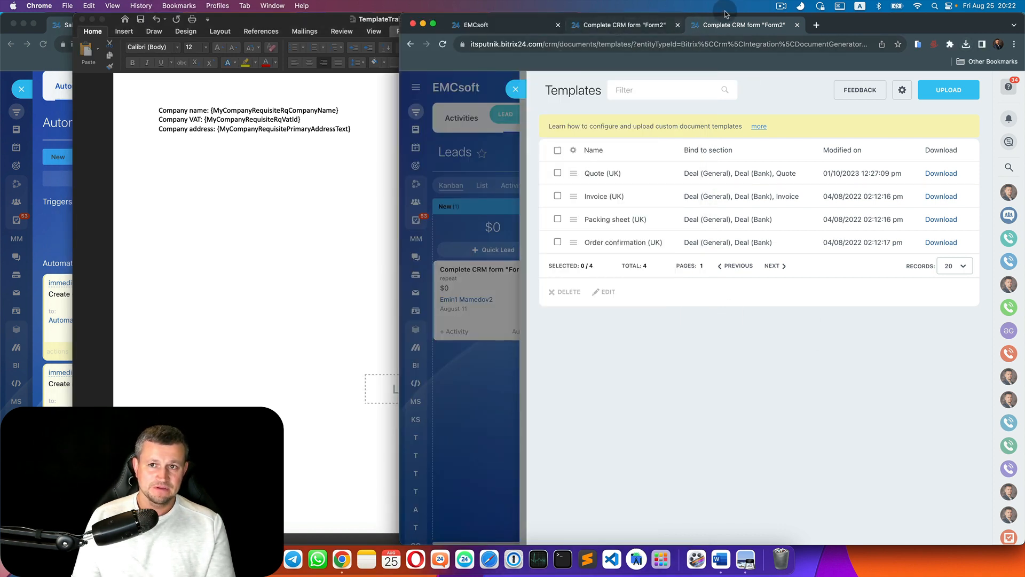
pyautogui.press('super+w')
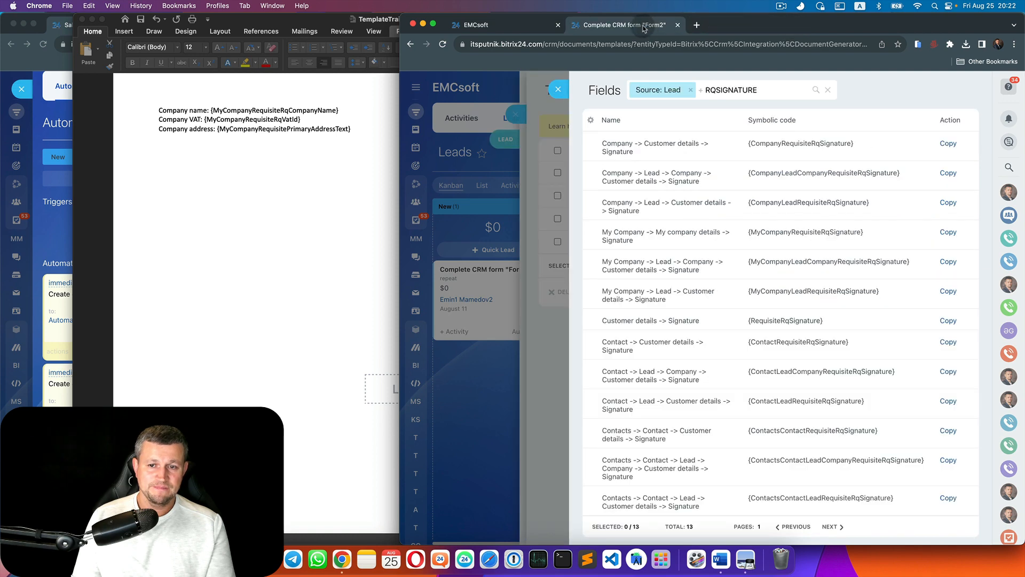
pyautogui.click(497, 25)
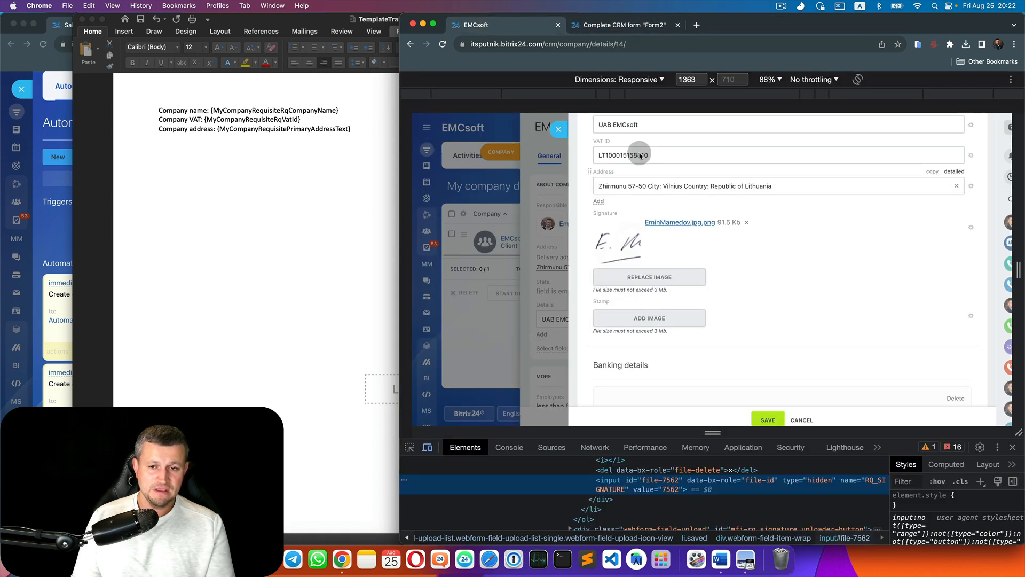
pyautogui.scroll(-3, 806, 275)
pyautogui.scroll(6, 804, 272)
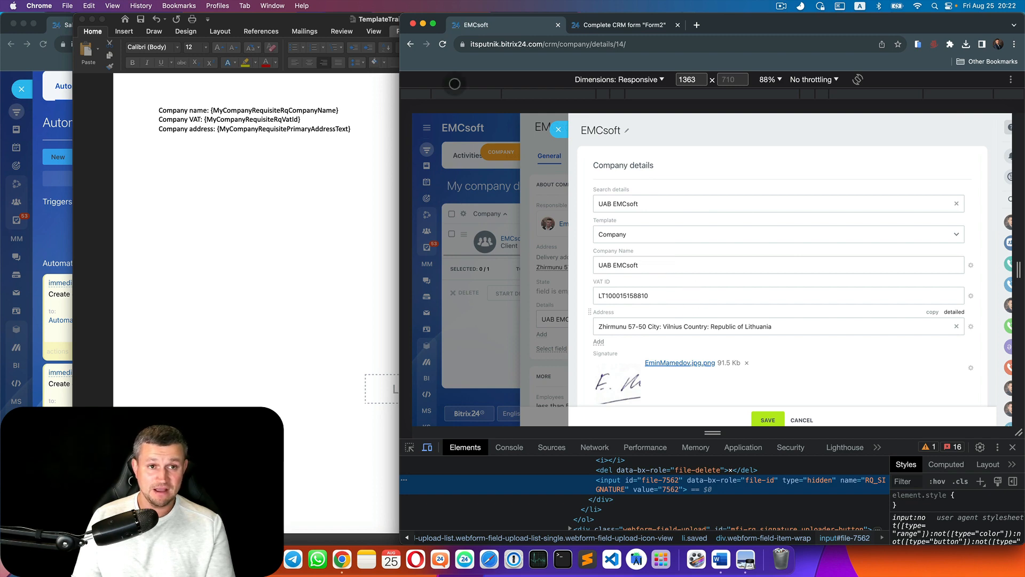
pyautogui.moveTo(331, 19); pyautogui.dragTo(278, 17)
pyautogui.click(805, 391)
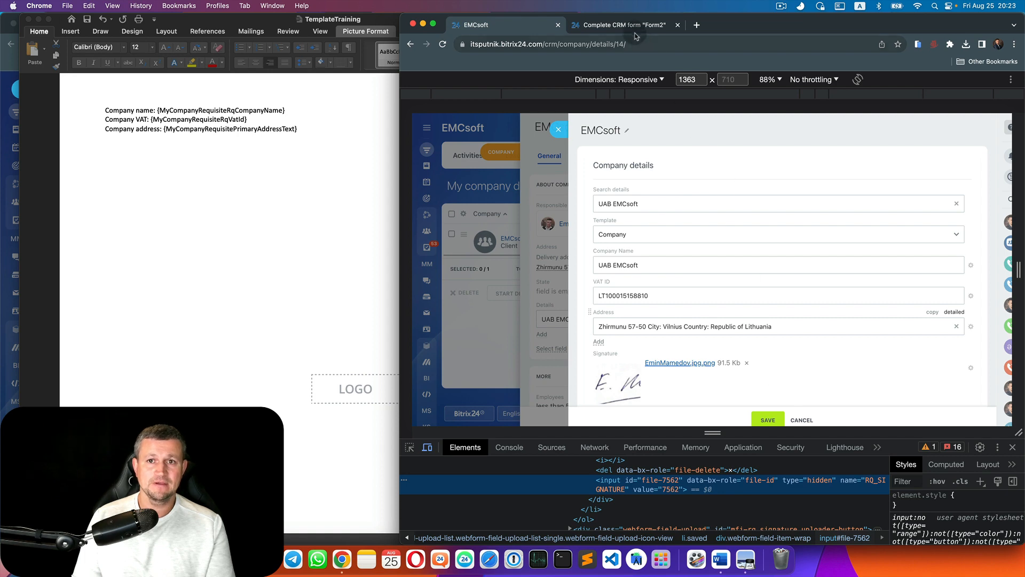
# Open the Complete CRM form "Form2" lead in a new browser tab through itsputnik.bitrix24.com/crm/activity/ and go to its document template list
pyautogui.click(639, 27)
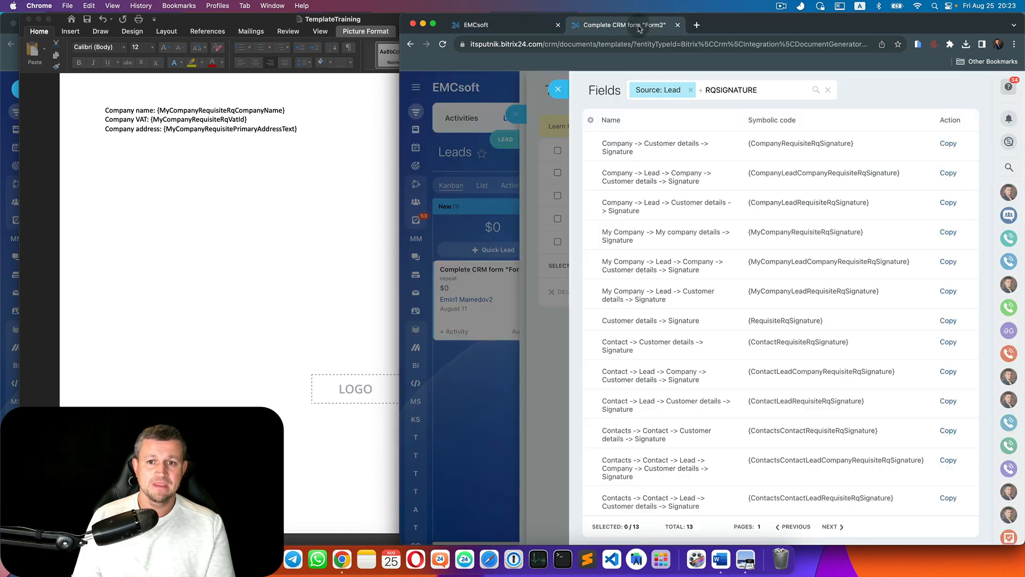
pyautogui.click(695, 25)
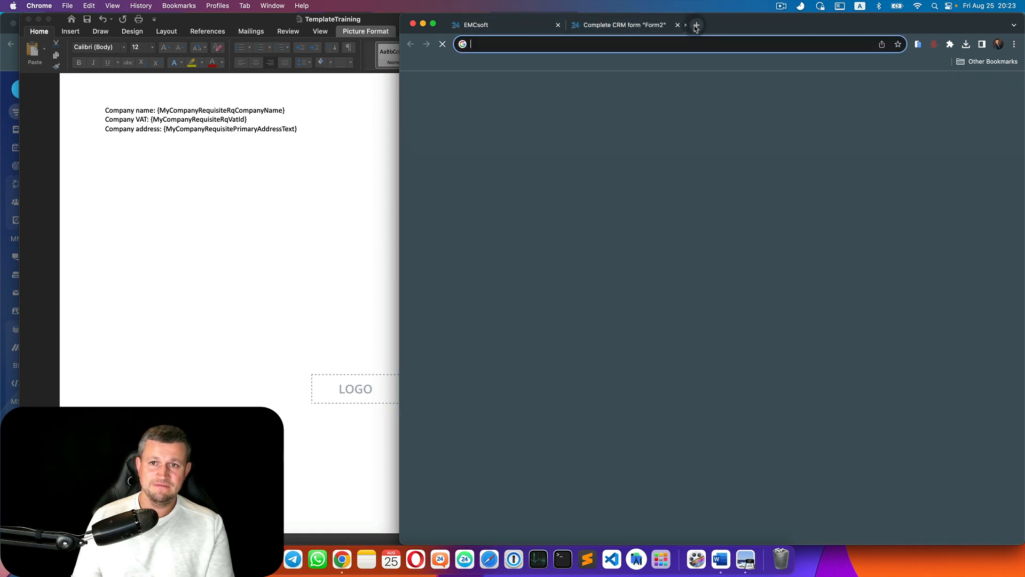
pyautogui.write('itsputnik.bitrix24.com/crm/activity/')
pyautogui.press('Return')
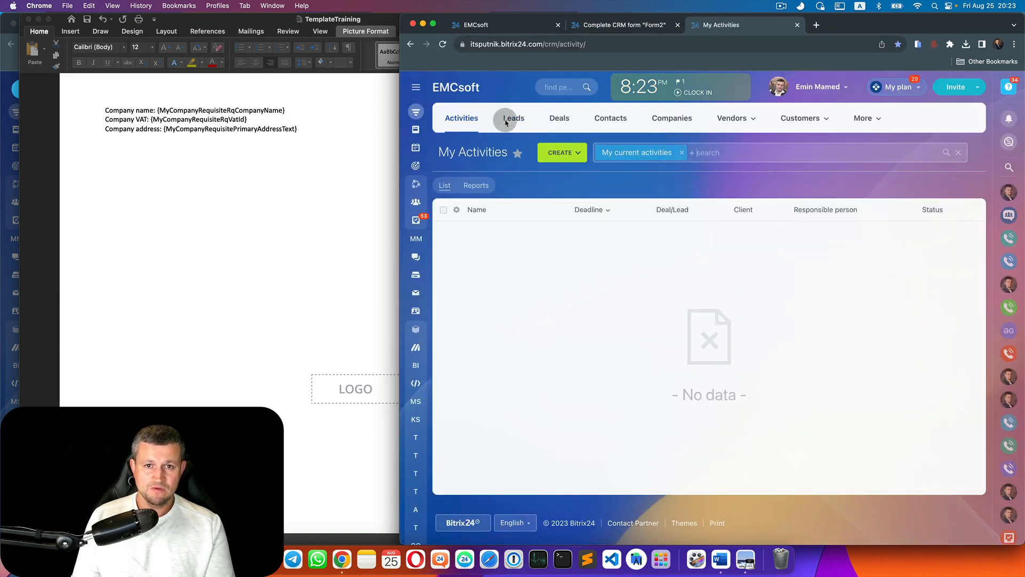
pyautogui.click(508, 119)
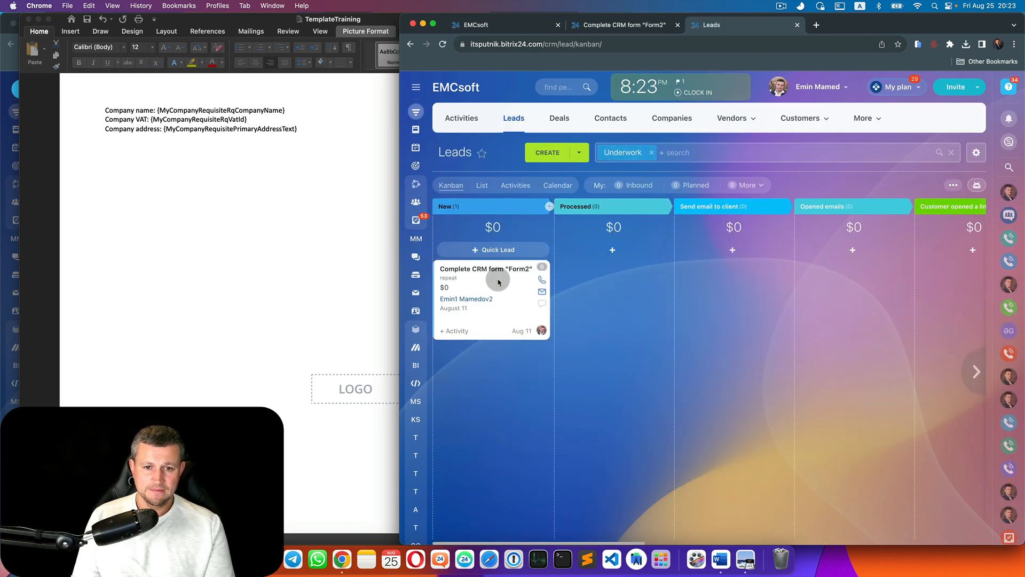
pyautogui.click(498, 281)
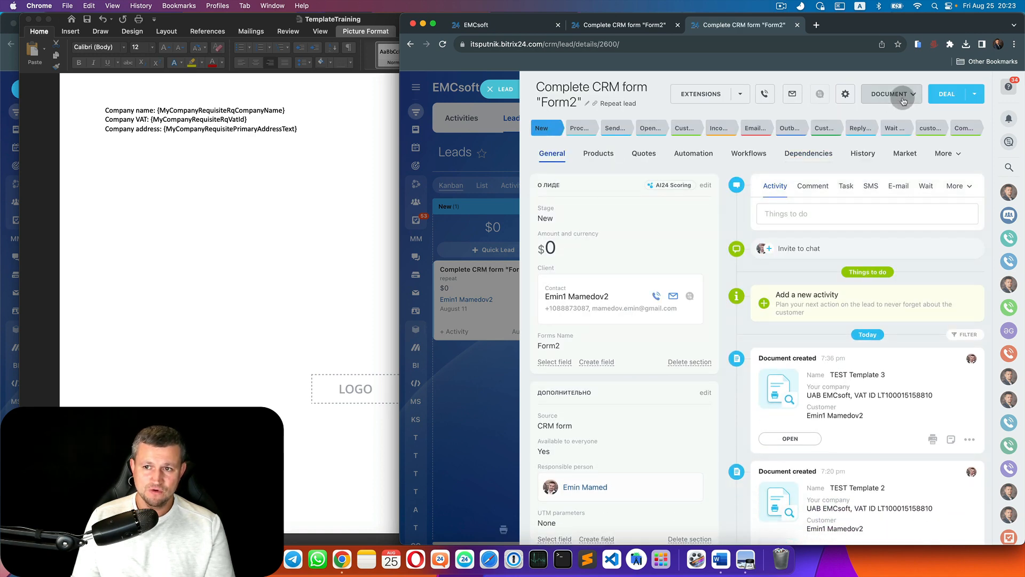
pyautogui.click(902, 100)
pyautogui.click(902, 132)
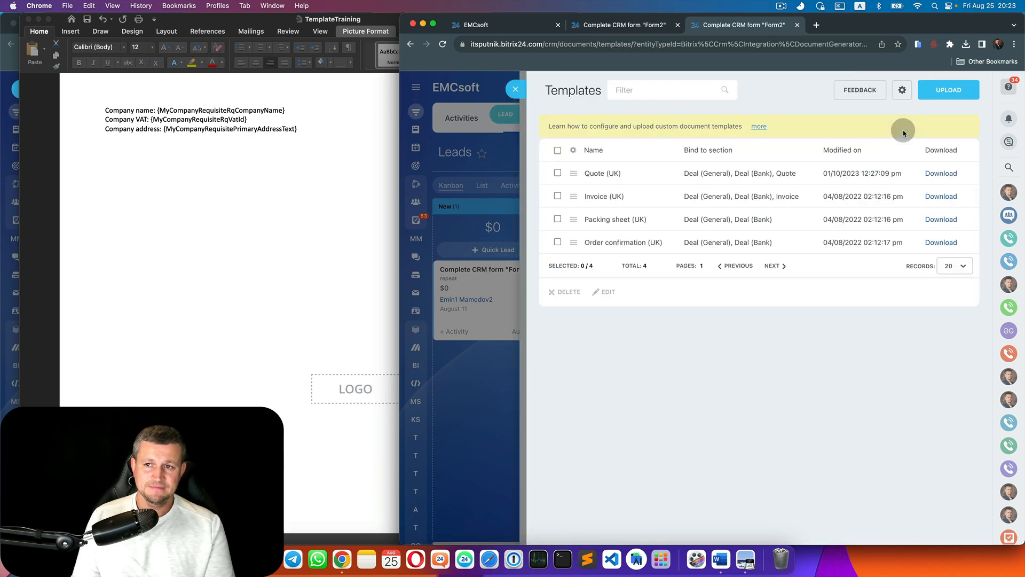
# Upload TemplateTraining.docx from Downloads as a new document template and recheck the LOGO image's alt text in Word
pyautogui.click(943, 91)
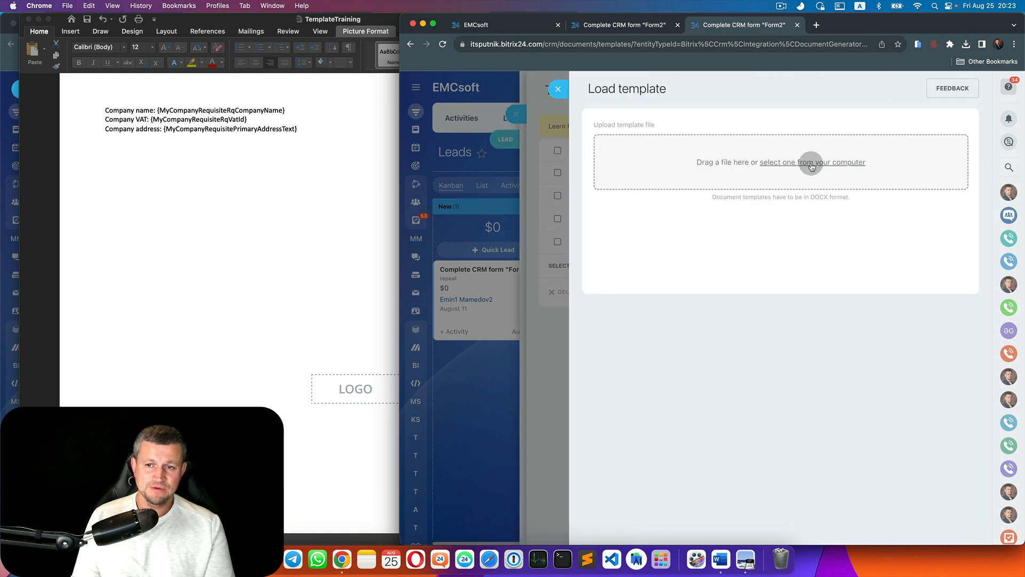
pyautogui.click(810, 166)
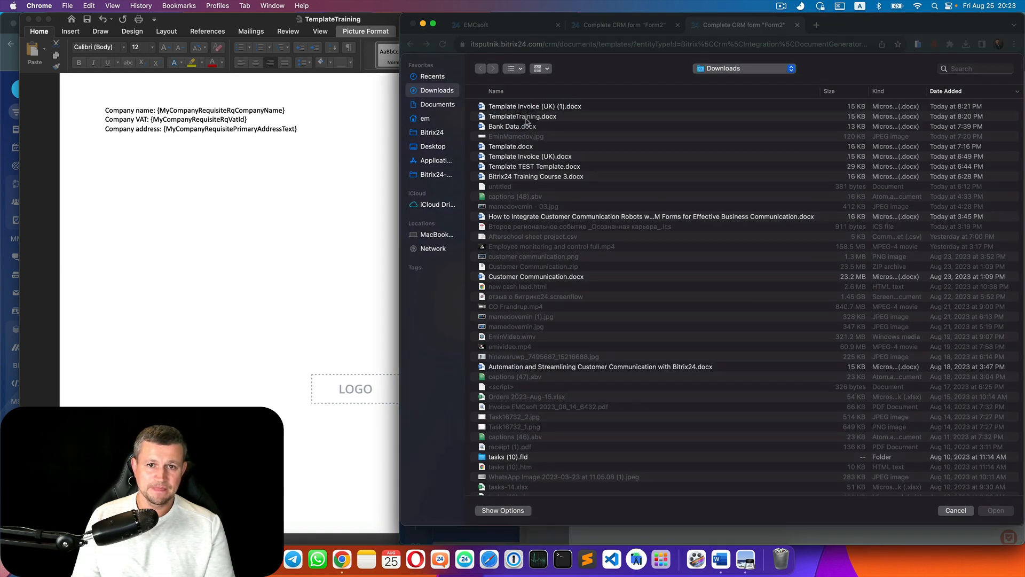
pyautogui.click(515, 118)
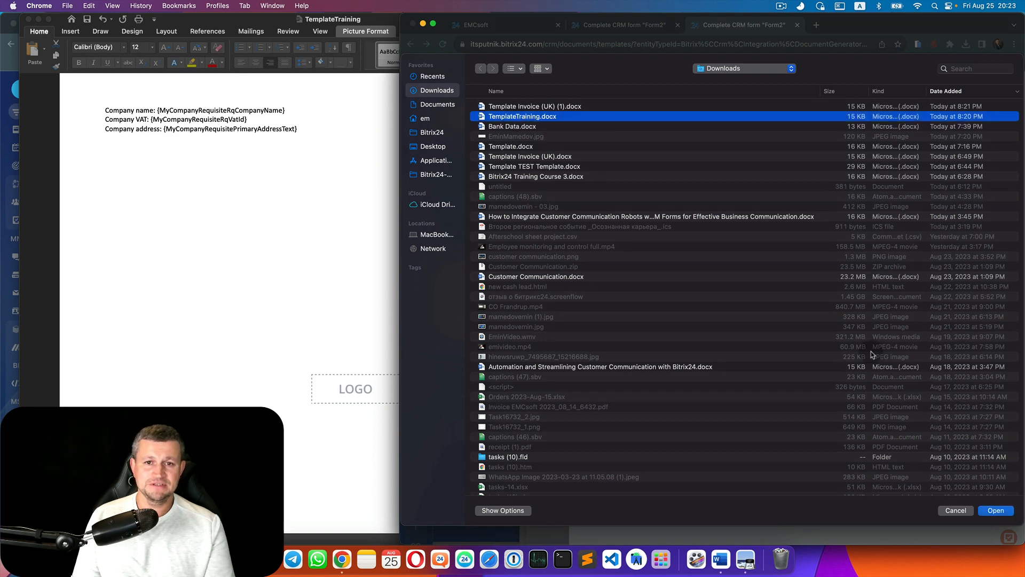
pyautogui.click(996, 510)
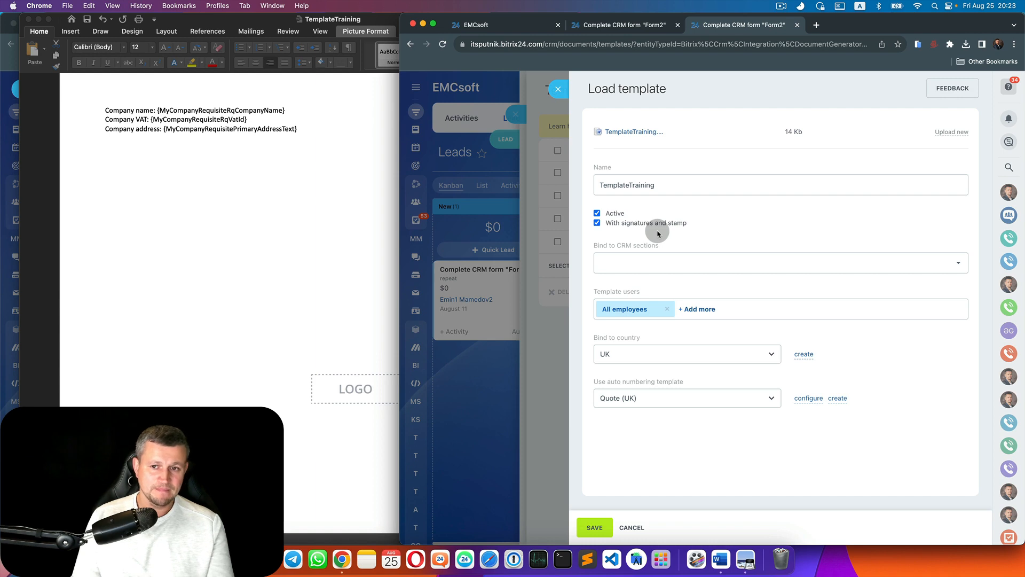
pyautogui.click(351, 398)
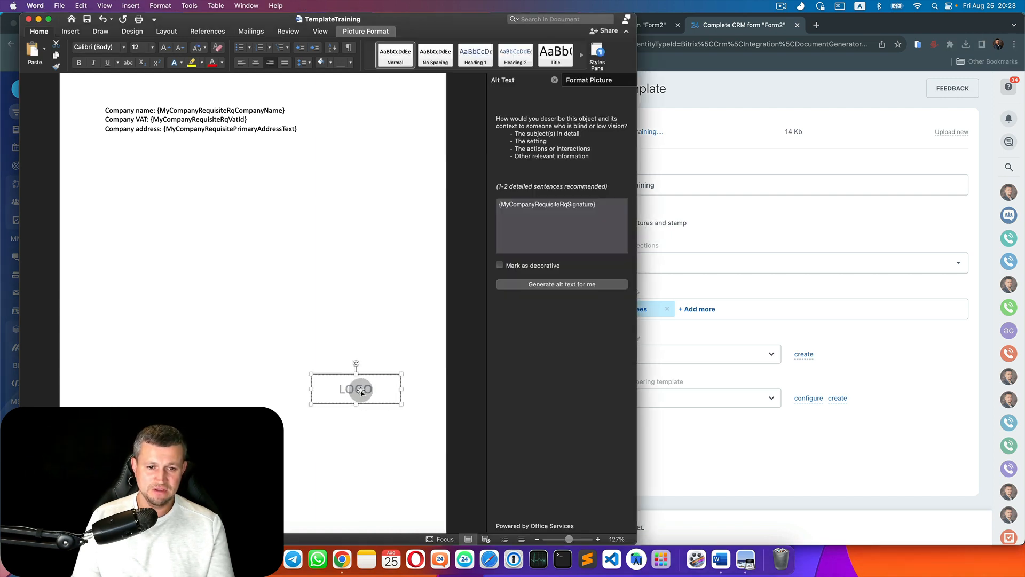
pyautogui.click(717, 239)
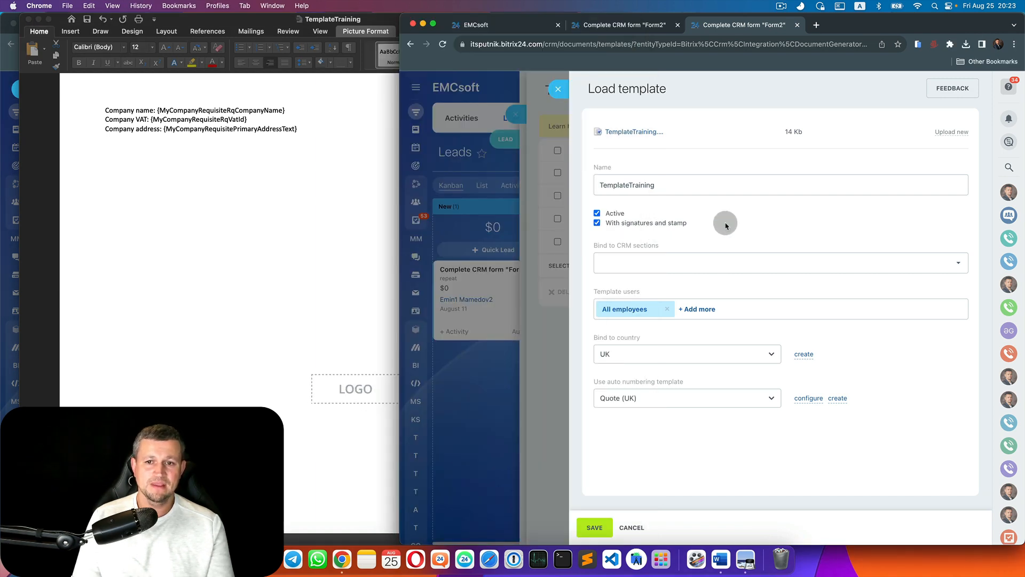
# Bind the TemplateTraining template to the Lead section, keeping All employees, UK and Quote (UK) numbering, and save it
pyautogui.click(643, 264)
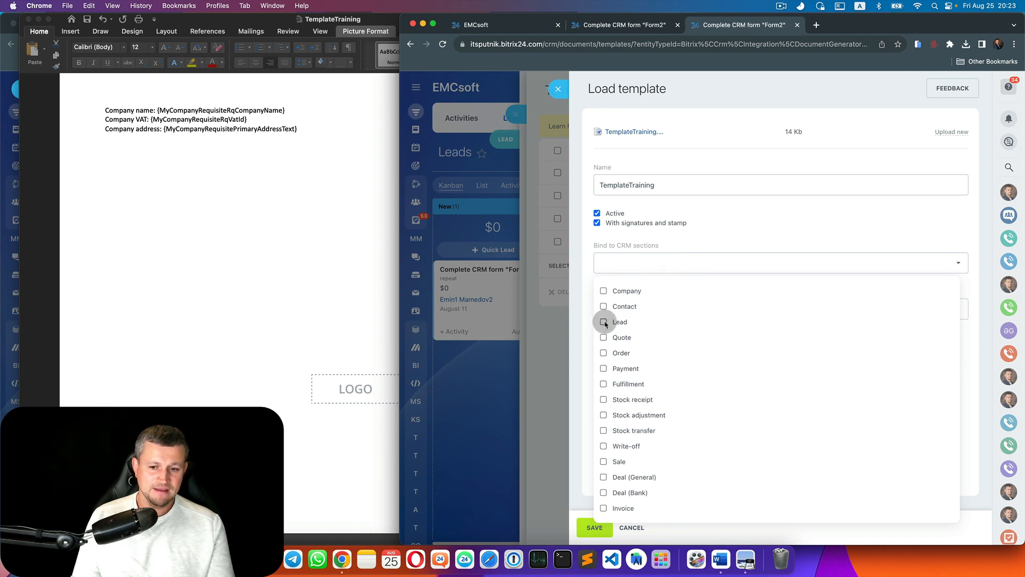
pyautogui.click(687, 237)
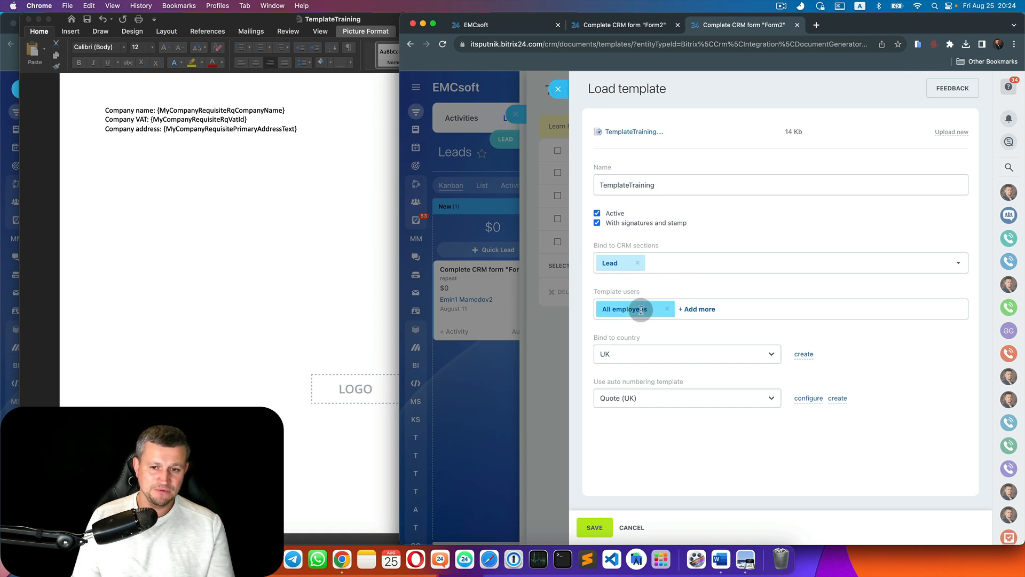
pyautogui.click(674, 356)
pyautogui.click(674, 355)
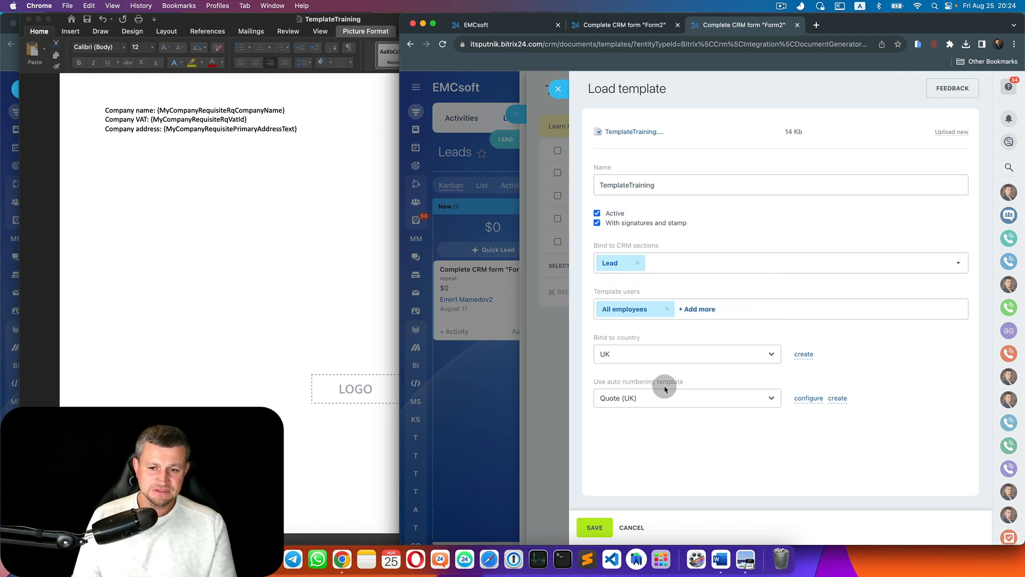
pyautogui.click(601, 533)
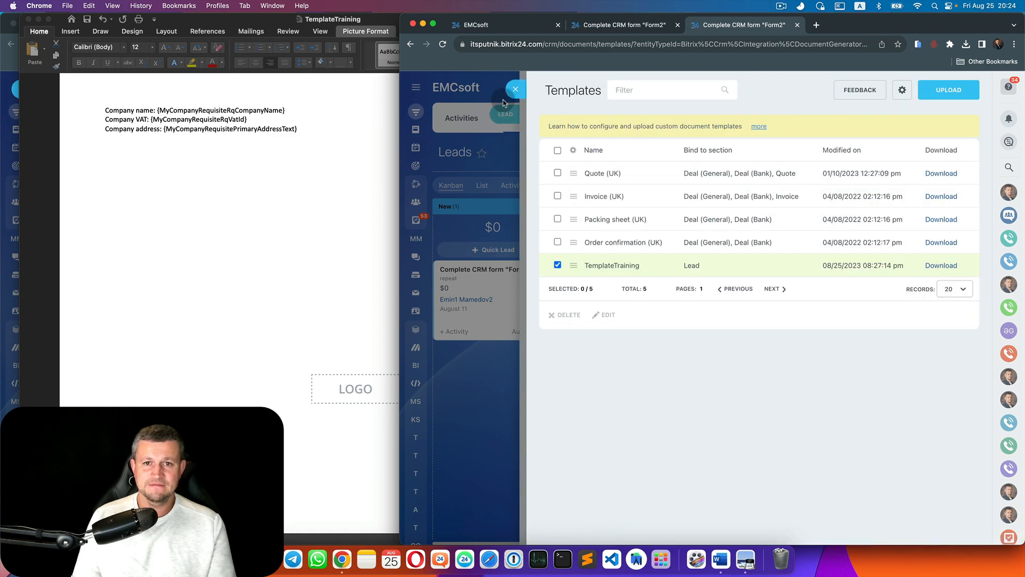
# Close the template list, generate a TemplateTraining document from the lead and check its company details and signature
pyautogui.click(516, 90)
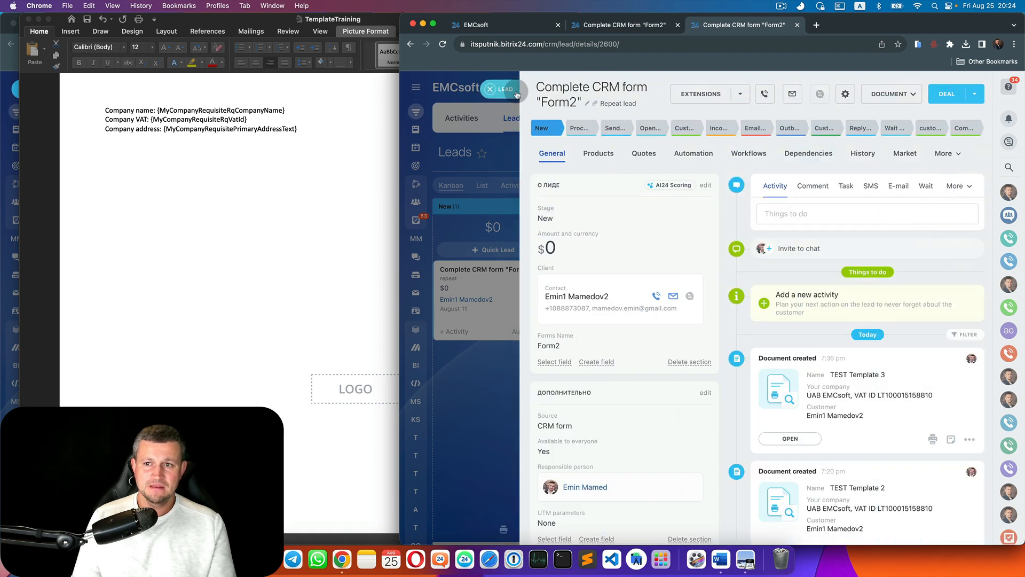
pyautogui.click(904, 94)
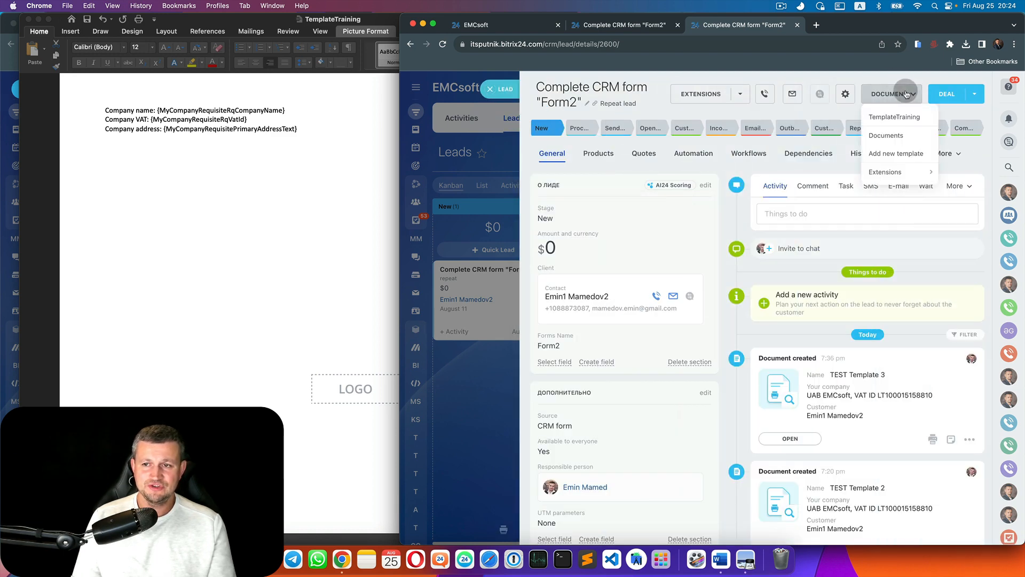
pyautogui.click(911, 118)
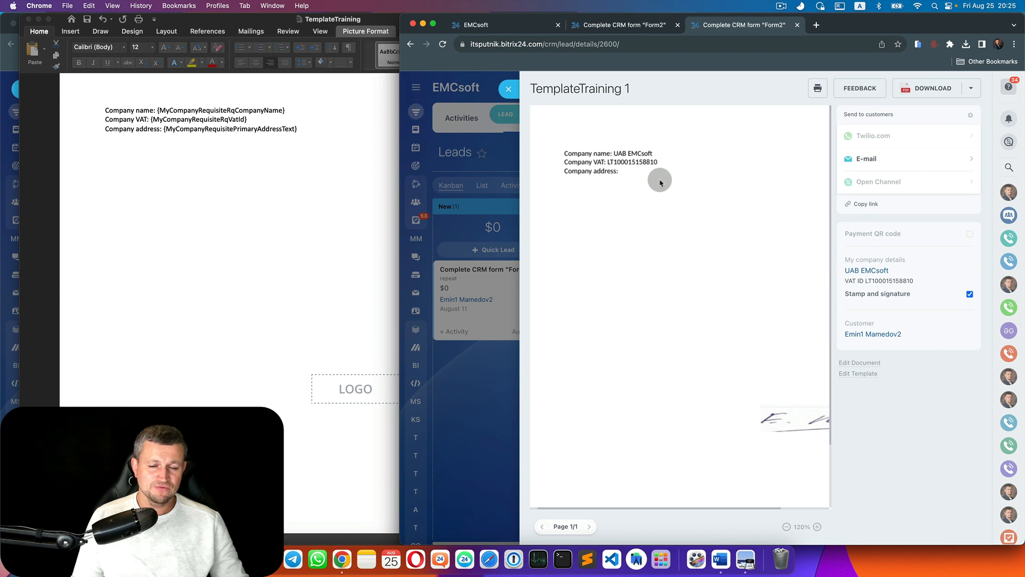
pyautogui.hscroll(2, 659, 182)
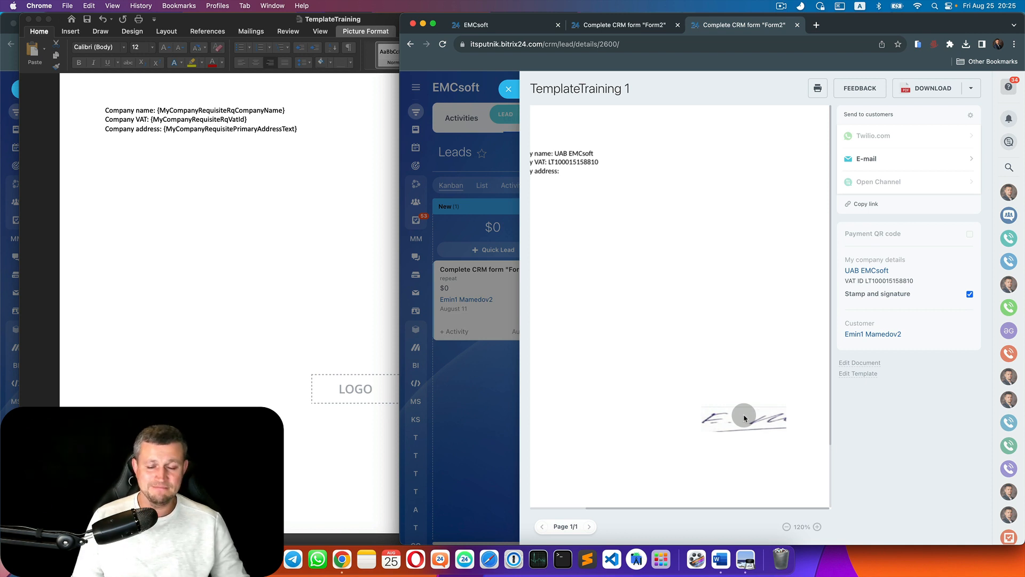
pyautogui.hscroll(-2, 745, 418)
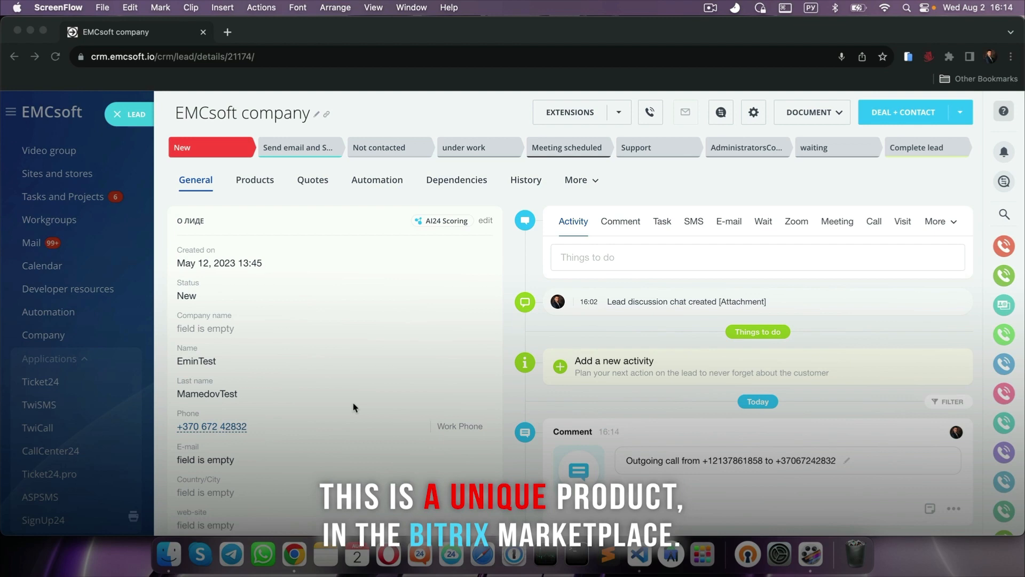
# Start a CallCenter24 call to the phone number of the EMCsoft company lead, using the first source number
pyautogui.click(233, 433)
pyautogui.click(195, 431)
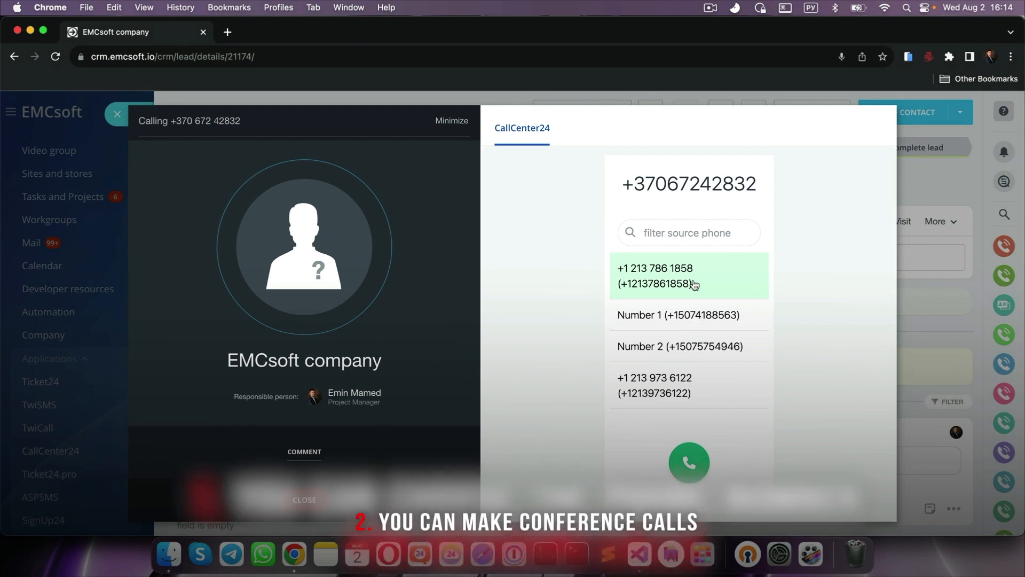
pyautogui.click(689, 463)
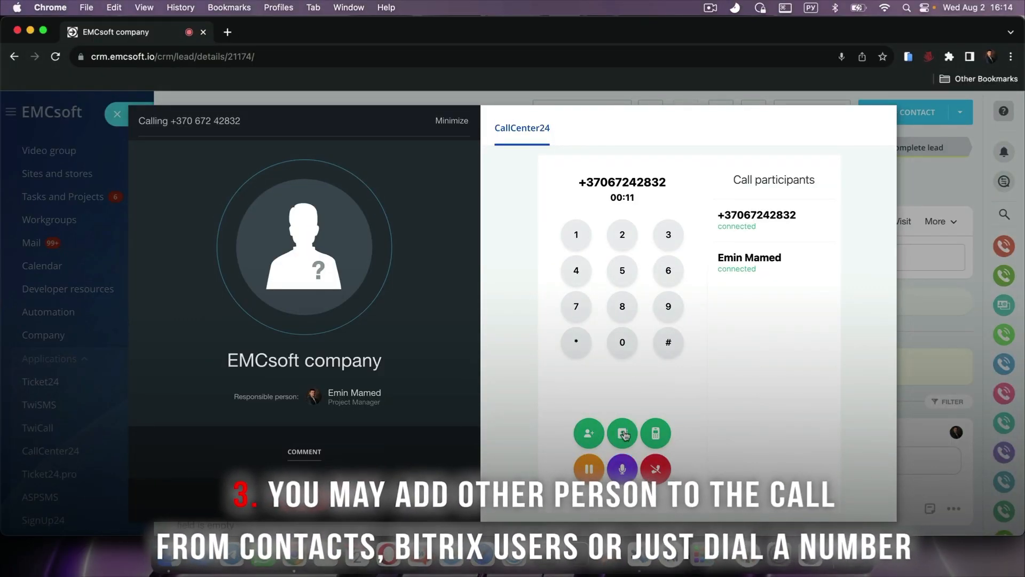
# View the call's options for adding contacts or Bitrix users and start entering a participant's phone number
pyautogui.click(623, 433)
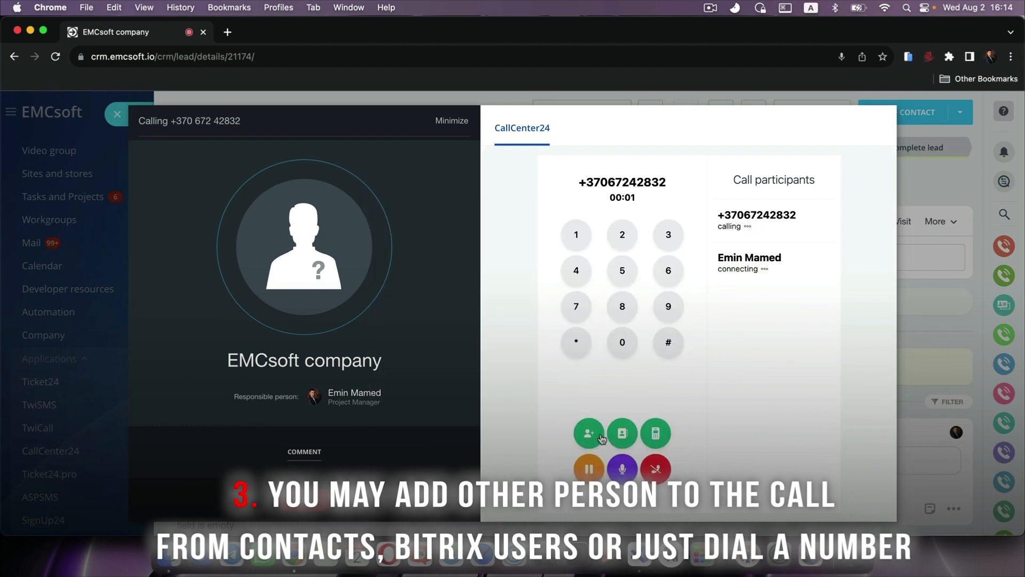
pyautogui.click(589, 433)
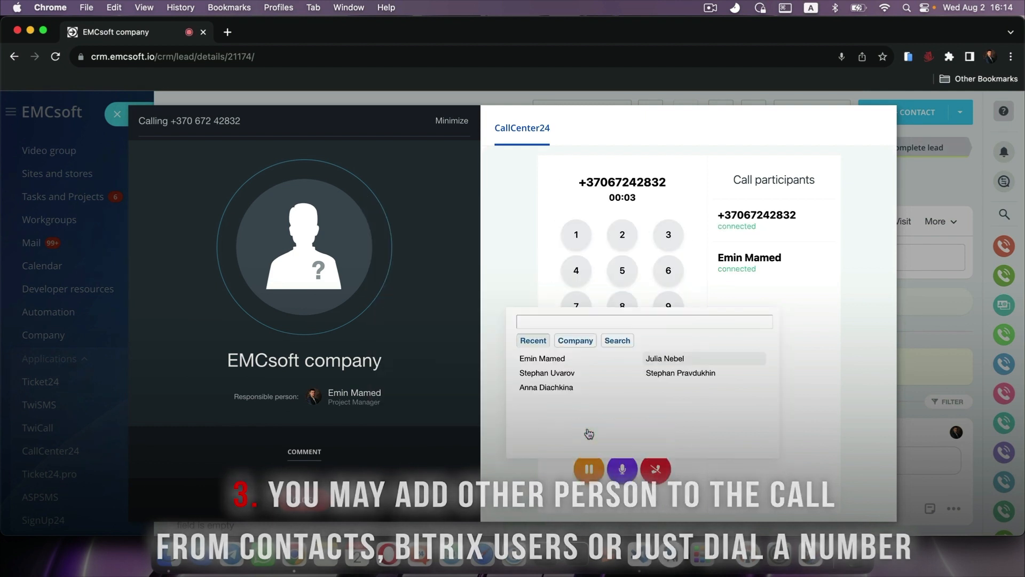
pyautogui.moveTo(555, 365)
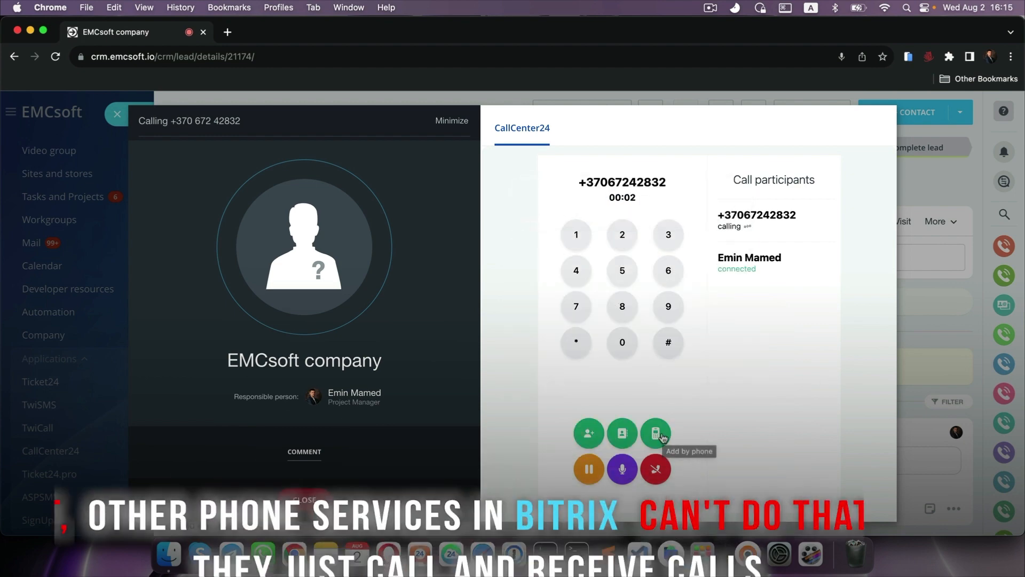
pyautogui.click(656, 434)
pyautogui.write('+129')
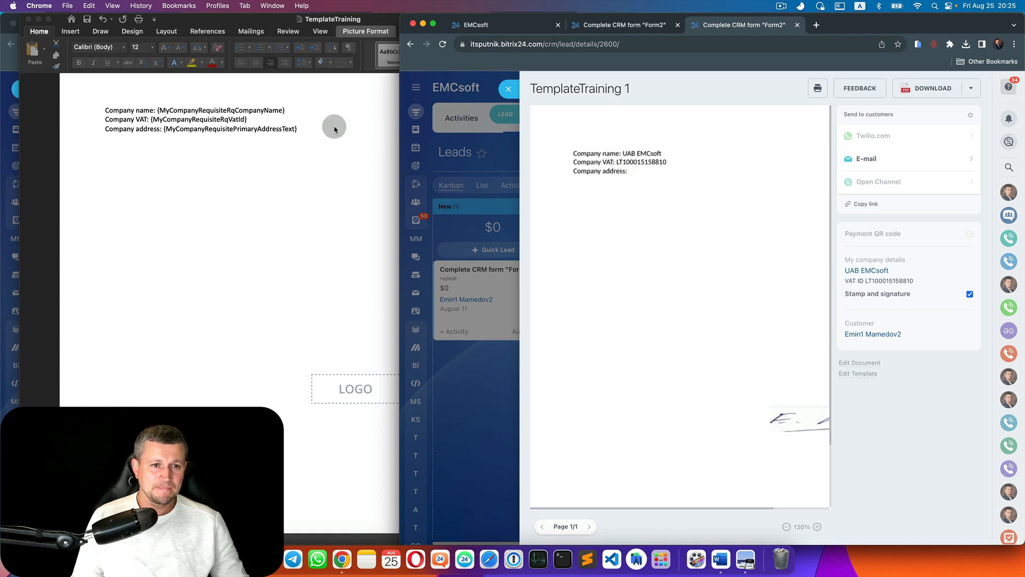
# Return to the lead's document field list and copy the My Company delivery address code for Full address
pyautogui.click(643, 23)
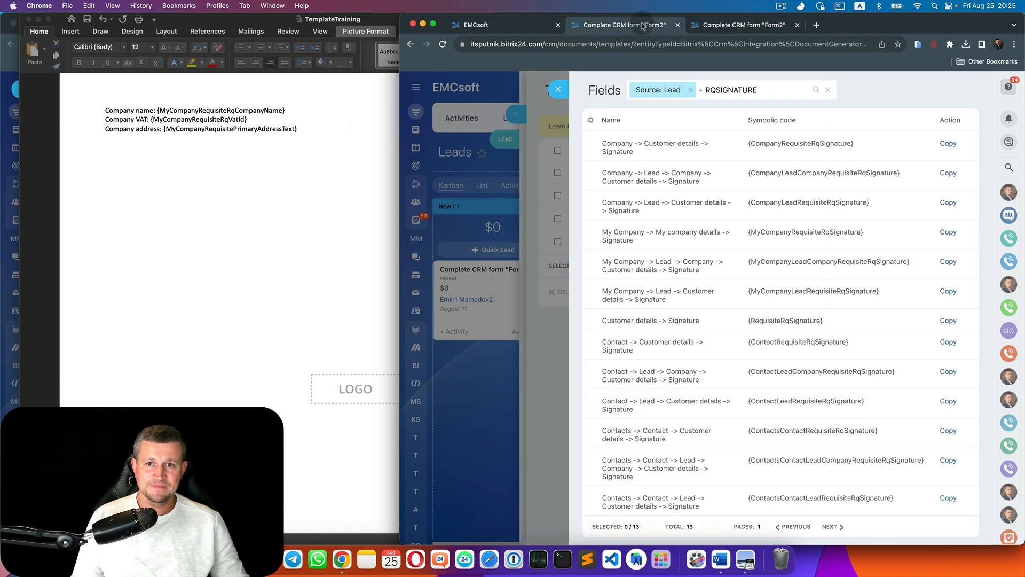
pyautogui.doubleClick(745, 89)
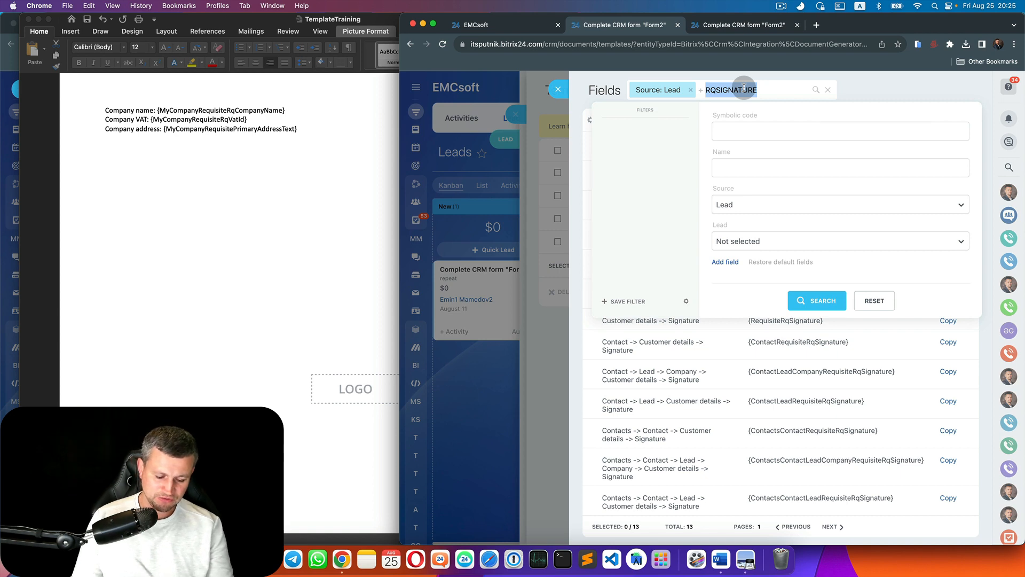
pyautogui.press('Escape')
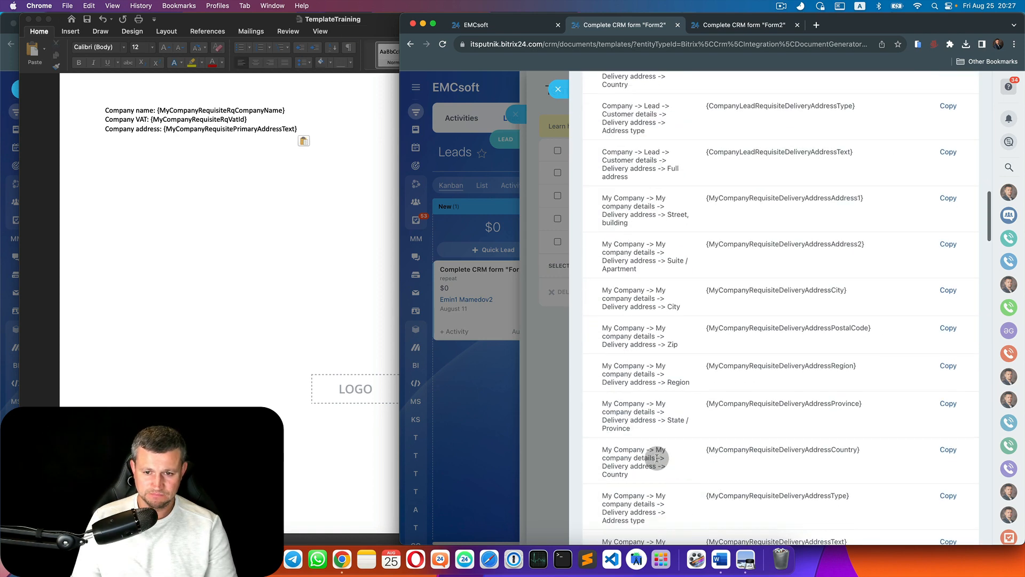
pyautogui.scroll(-5, 668, 331)
pyautogui.scroll(-8, 679, 310)
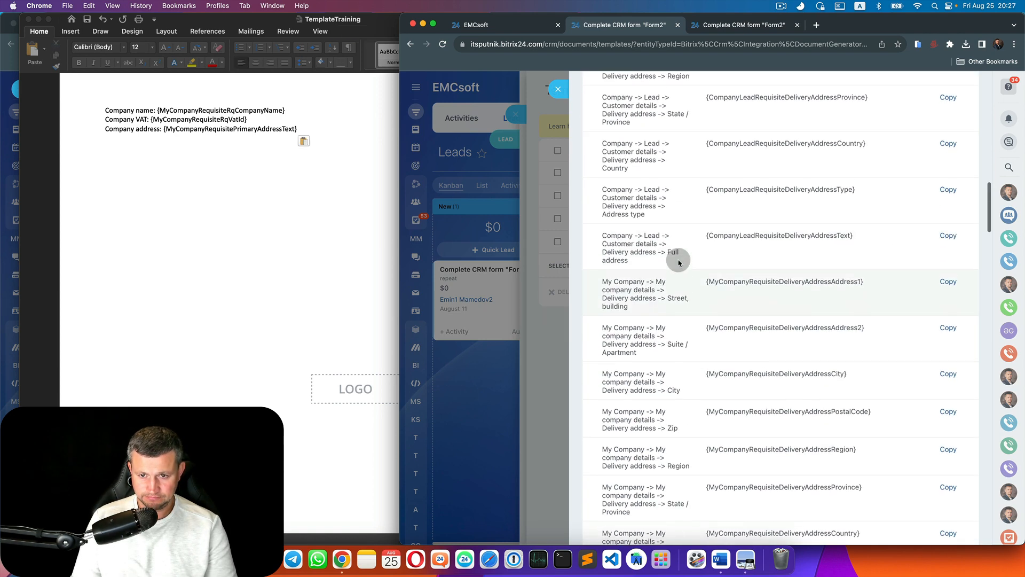
pyautogui.scroll(8, 679, 373)
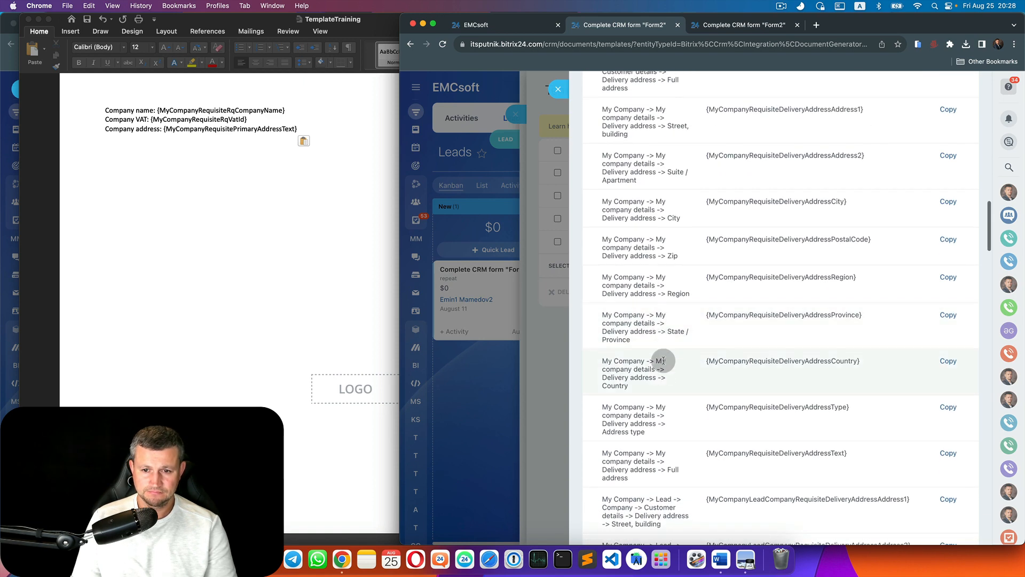
pyautogui.scroll(-4, 664, 352)
pyautogui.click(948, 353)
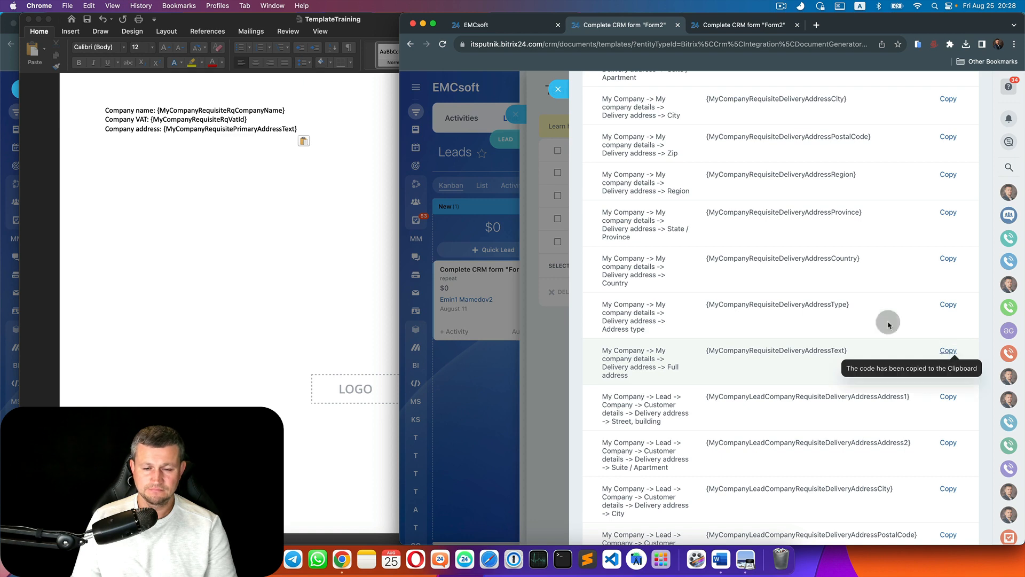
# Switch to Word, replace the company address code with {MyCompanyRequisiteDeliveryAddressText} and save the document
pyautogui.click(245, 128)
pyautogui.moveTo(301, 129); pyautogui.dragTo(180, 127)
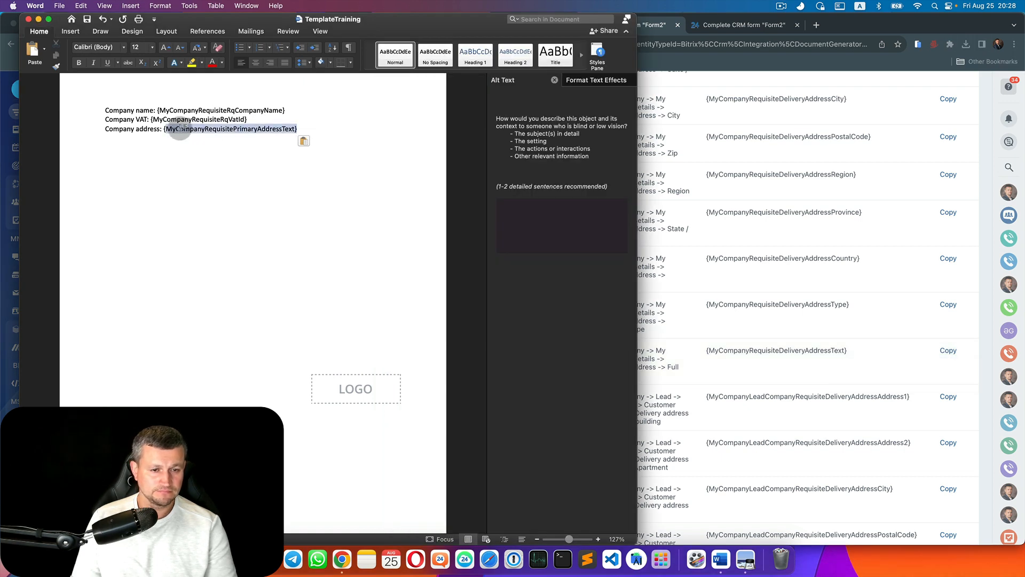
pyautogui.press('BackSpace')
pyautogui.press('super+v')
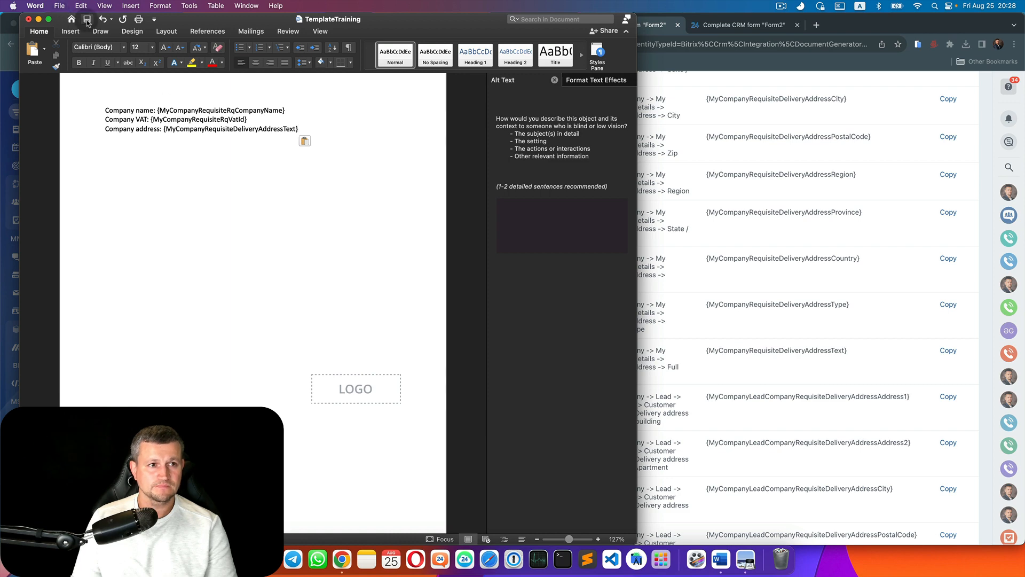
# Switch to Chrome, close the generated document in the Complete CRM form "Form2" lead and open its document template list
pyautogui.click(652, 25)
pyautogui.click(506, 31)
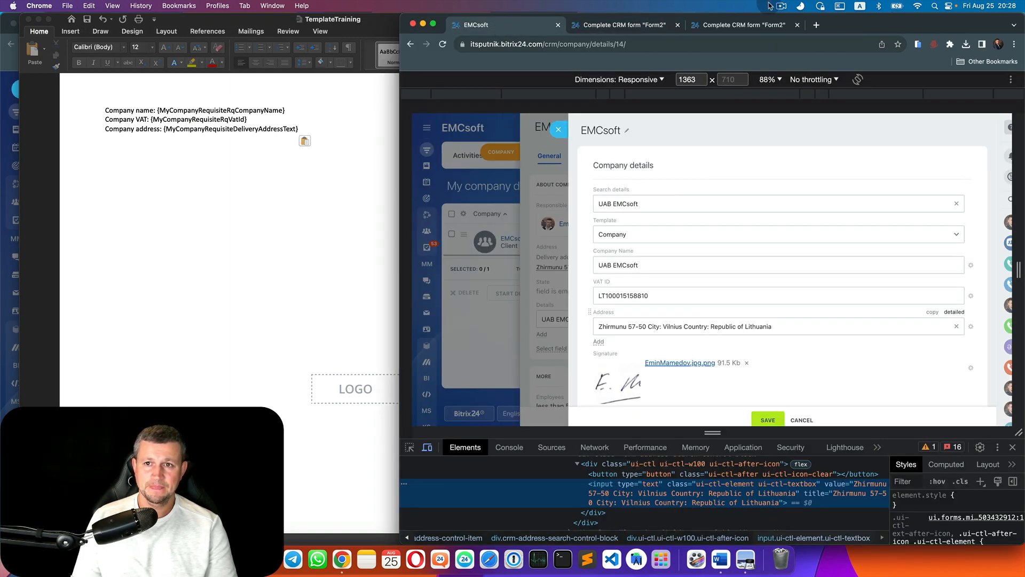
pyautogui.click(763, 26)
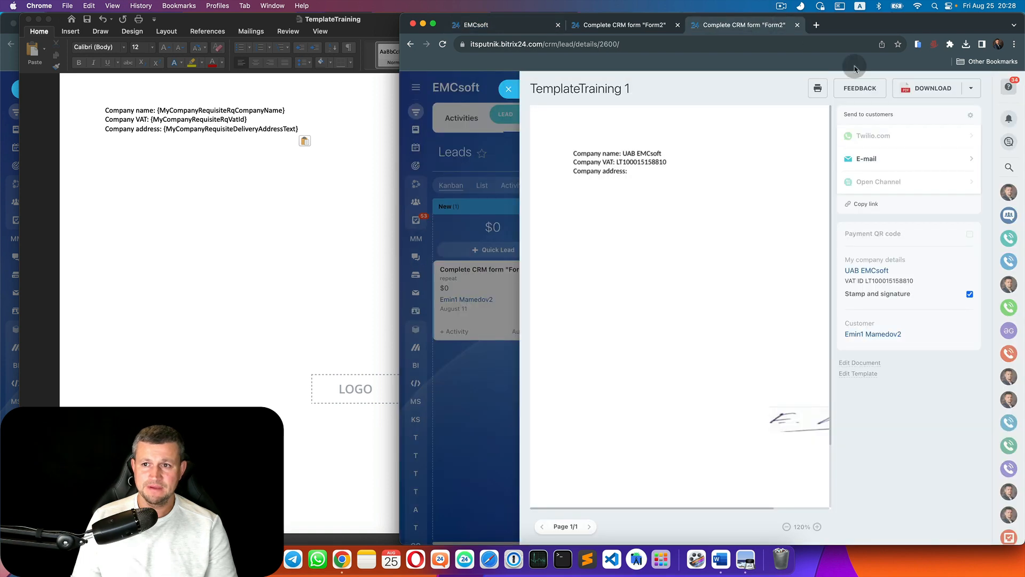
pyautogui.click(509, 88)
pyautogui.click(887, 88)
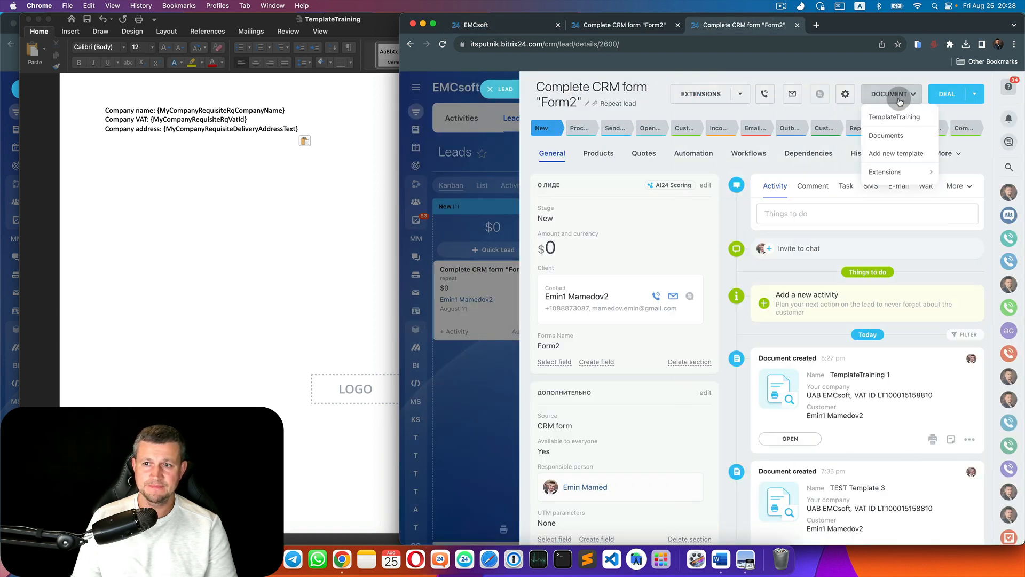
pyautogui.click(921, 149)
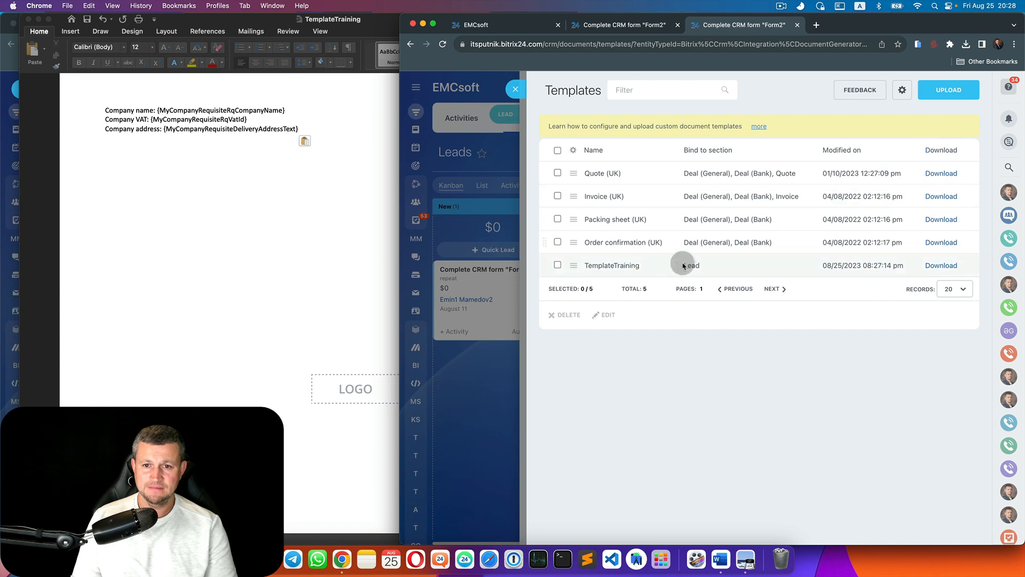
# Replace the TemplateTraining template's file with the updated Word document and save the template
pyautogui.click(574, 265)
pyautogui.click(608, 267)
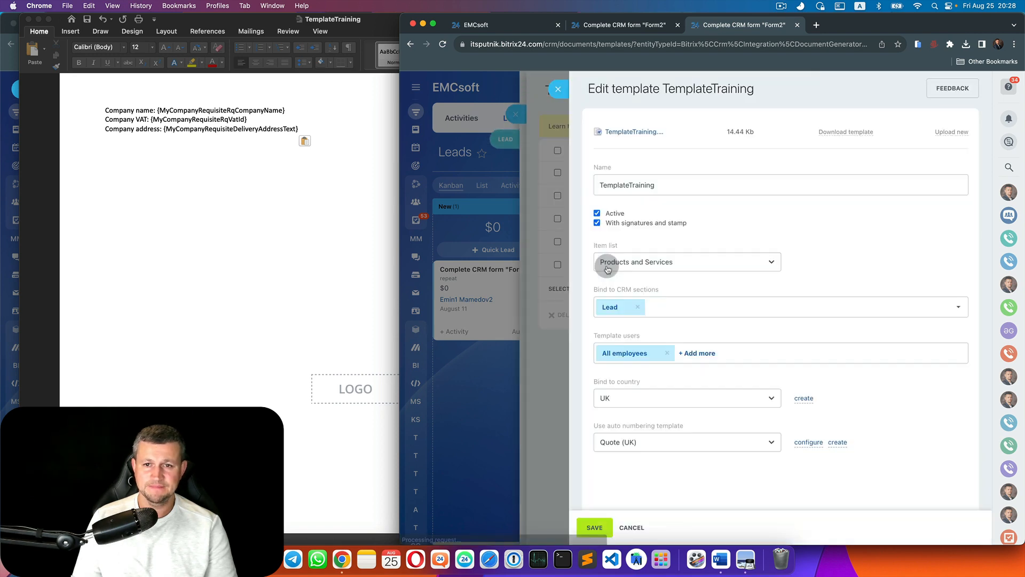
pyautogui.click(948, 133)
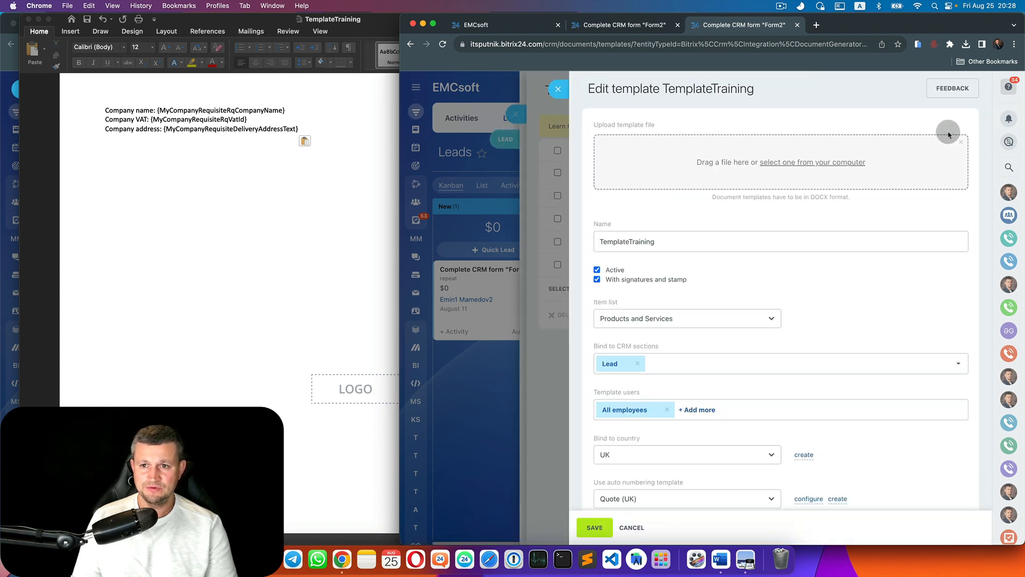
pyautogui.click(842, 163)
pyautogui.doubleClick(560, 114)
pyautogui.click(600, 528)
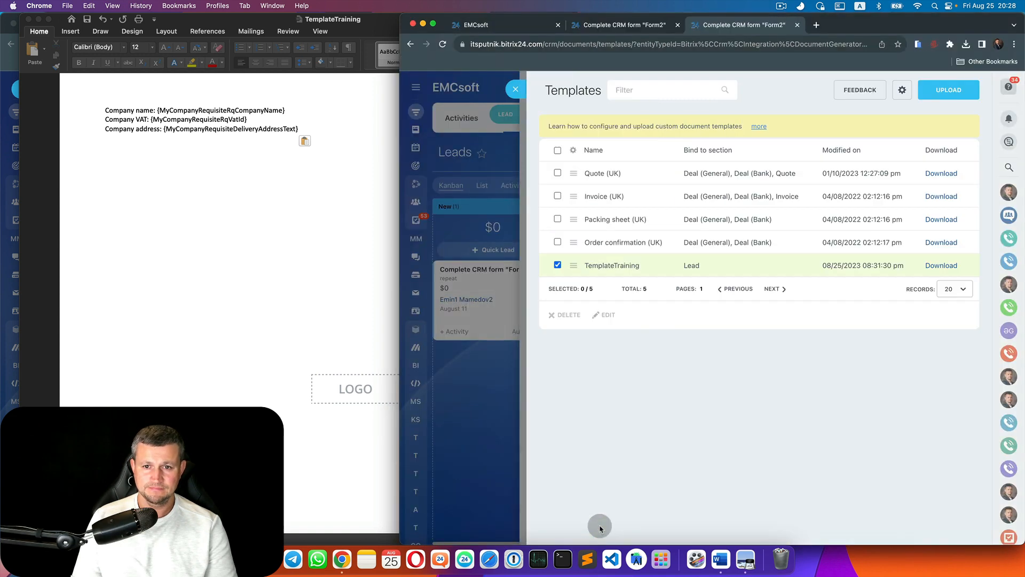
# Reload the lead and generate another TemplateTraining document with a newly assigned number
pyautogui.click(515, 89)
pyautogui.click(442, 45)
pyautogui.click(897, 92)
pyautogui.click(908, 115)
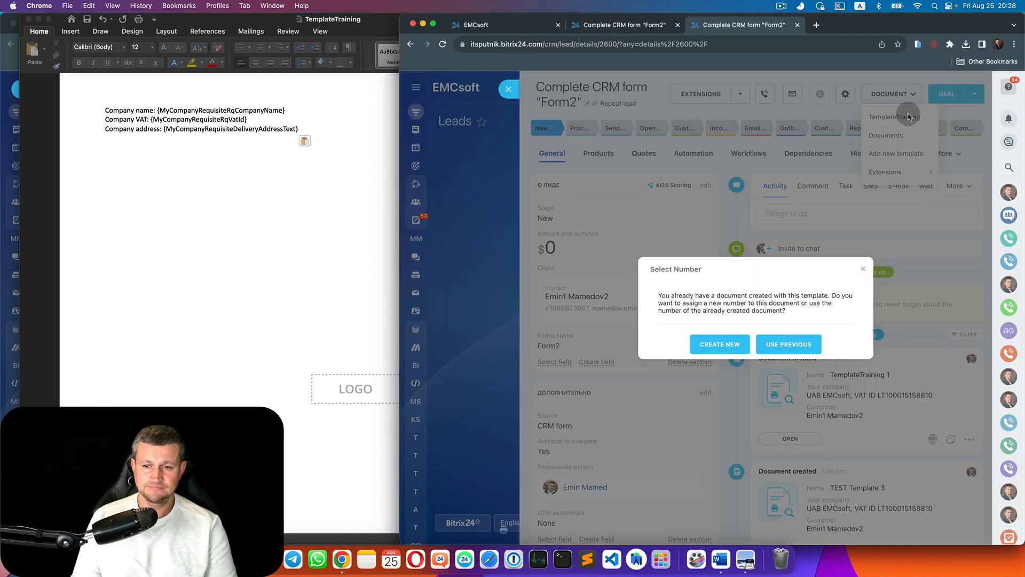
pyautogui.click(723, 345)
pyautogui.hscroll(1, 755, 219)
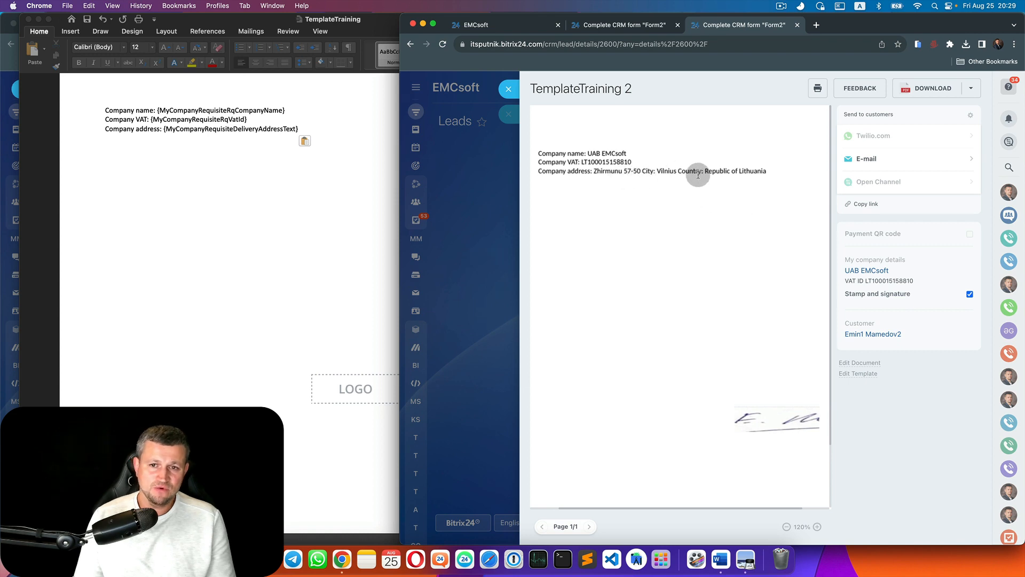
# Compare the generated document's company name, VAT ID, address and signature with the EMCsoft company details
pyautogui.click(521, 31)
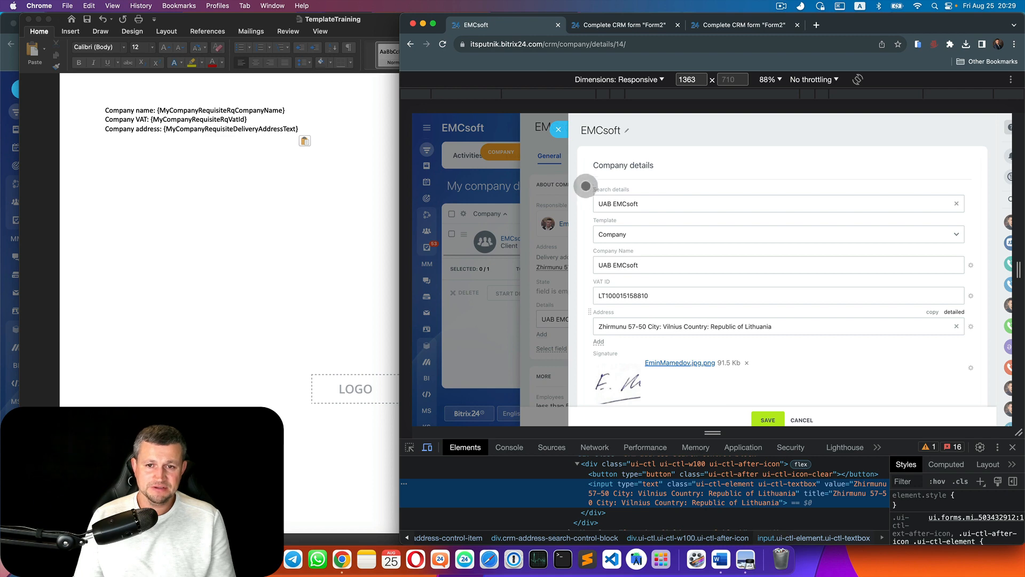
pyautogui.click(742, 27)
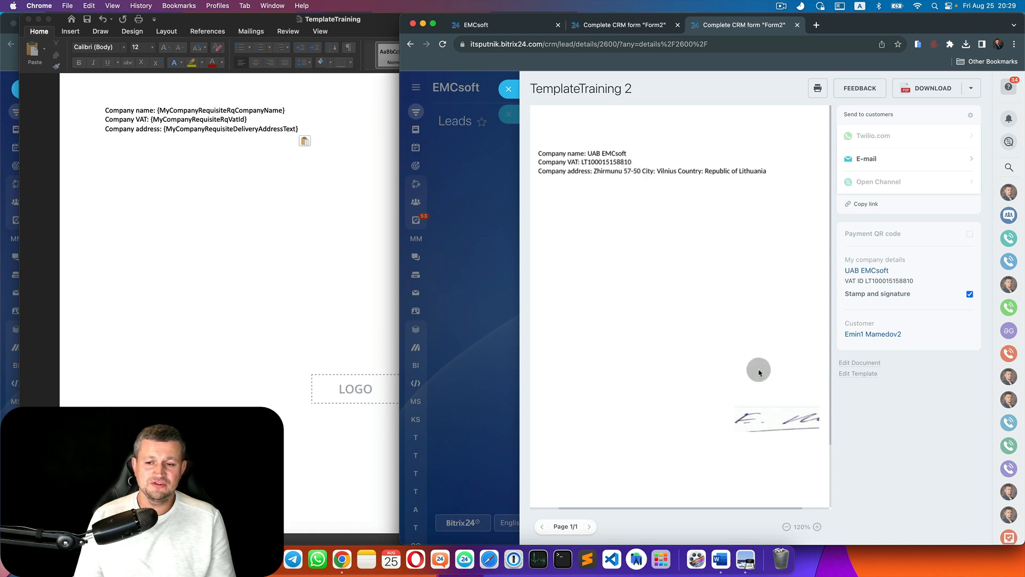
pyautogui.hscroll(-3, 769, 425)
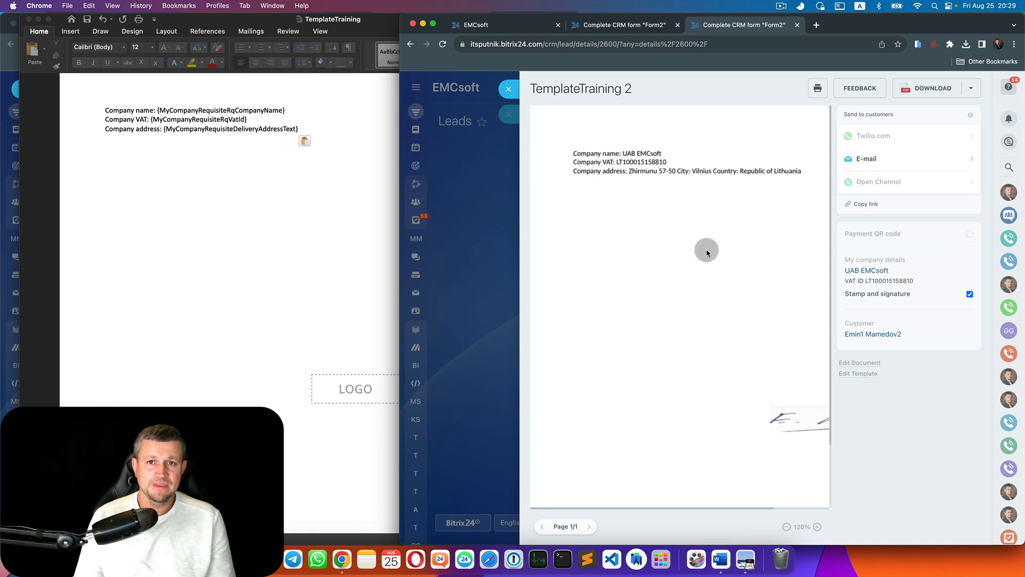
# Review the banking details in the EMCsoft company record and save the company details
pyautogui.click(522, 27)
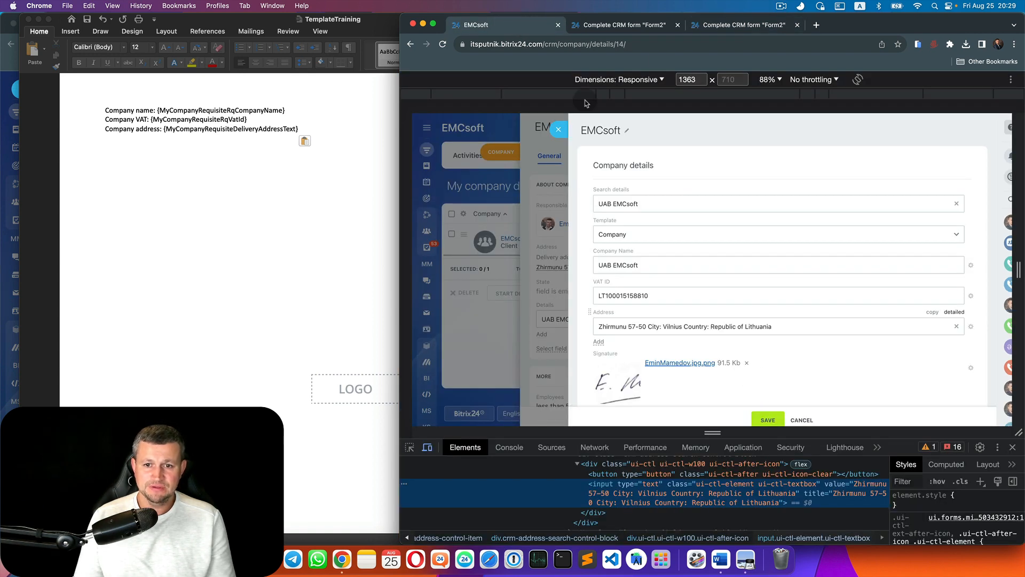
pyautogui.scroll(-5, 635, 319)
pyautogui.scroll(-5, 634, 319)
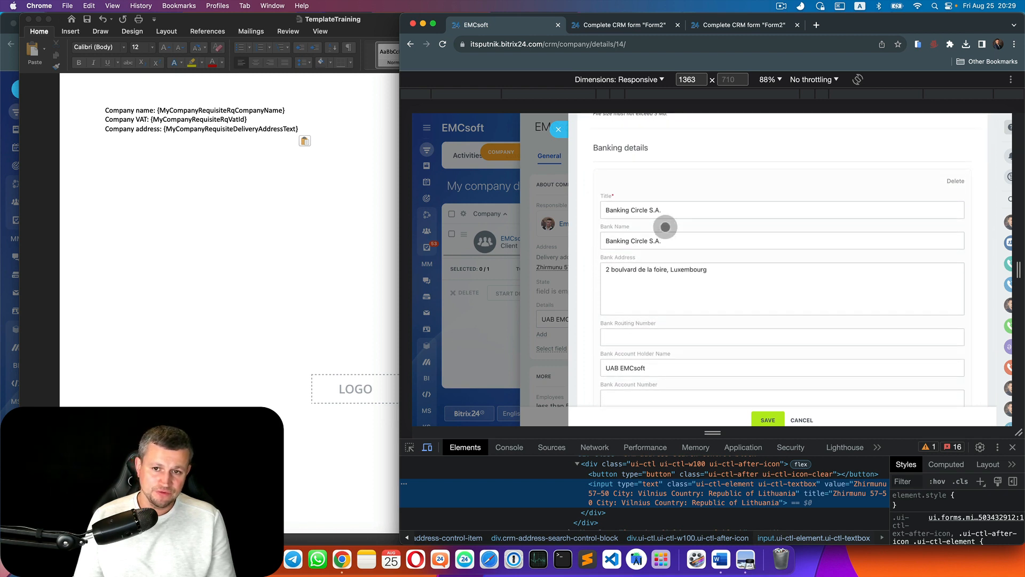
pyautogui.scroll(-2, 664, 227)
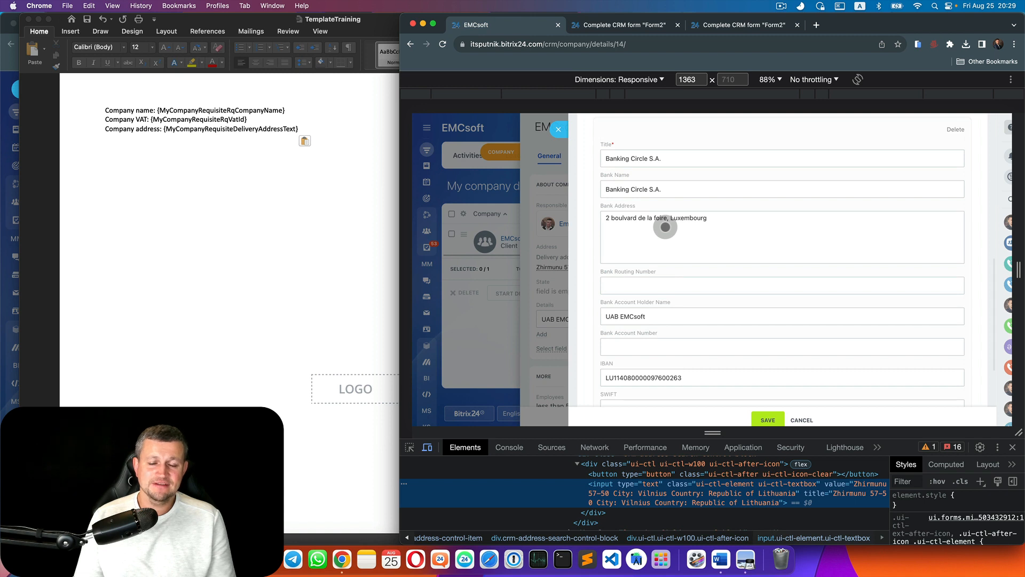
pyautogui.scroll(-5, 694, 305)
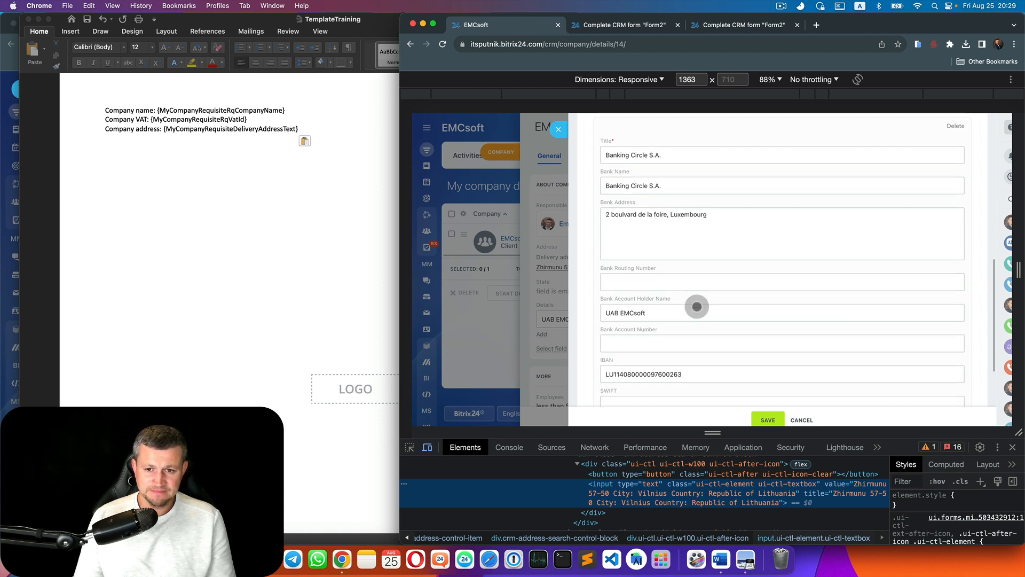
pyautogui.scroll(-2, 696, 306)
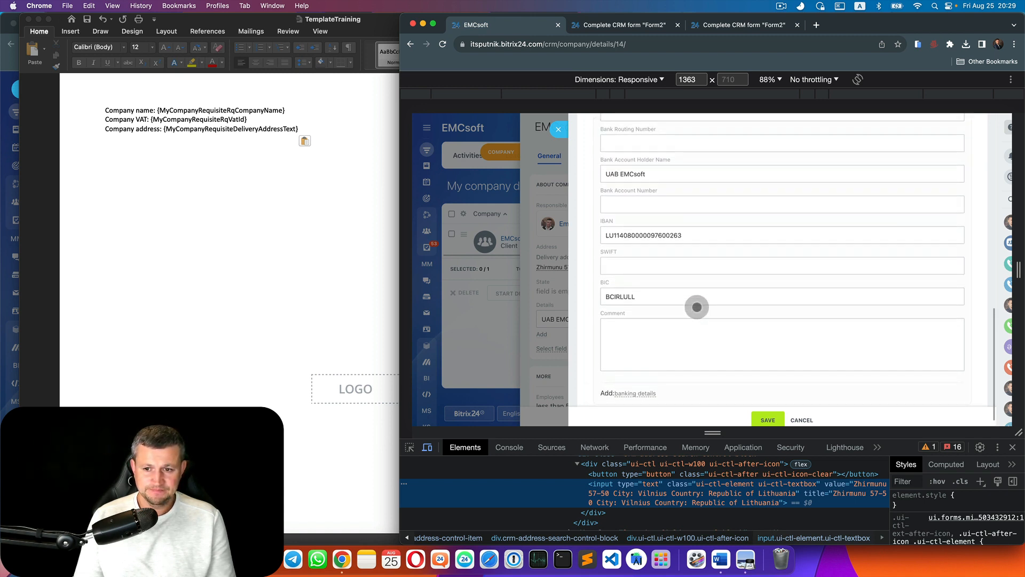
pyautogui.scroll(5, 696, 306)
pyautogui.click(769, 416)
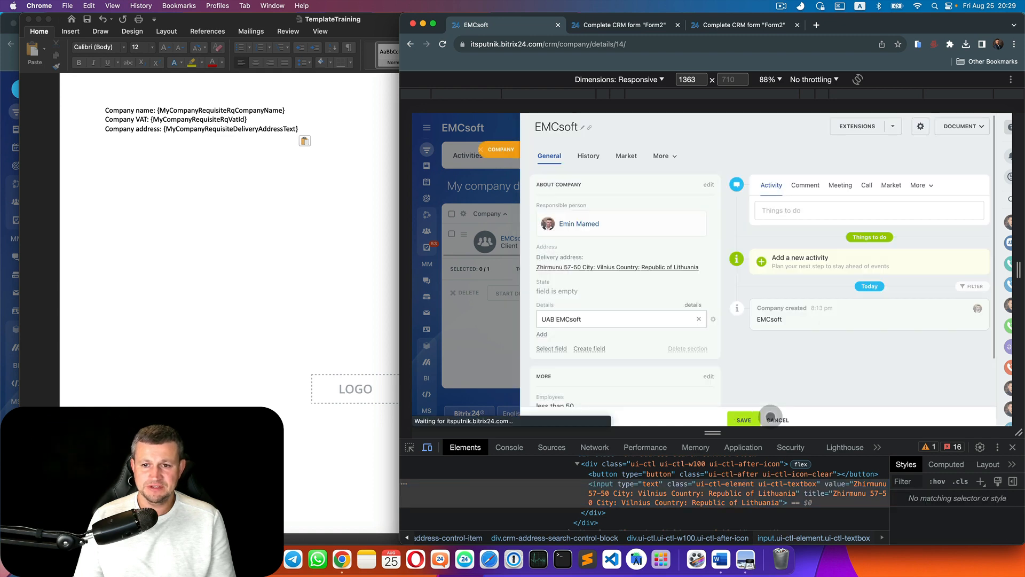
# Reopen the UAB EMCsoft details, inspect the Bank Name field in the developer tools and open its name attribute for editing
pyautogui.click(695, 305)
pyautogui.scroll(-10, 695, 305)
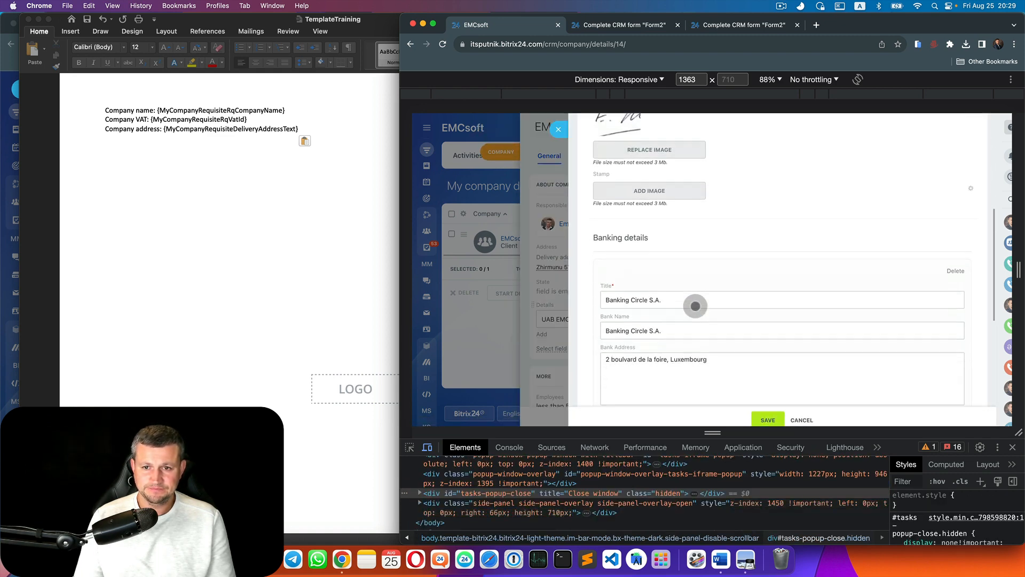
pyautogui.scroll(-5, 695, 305)
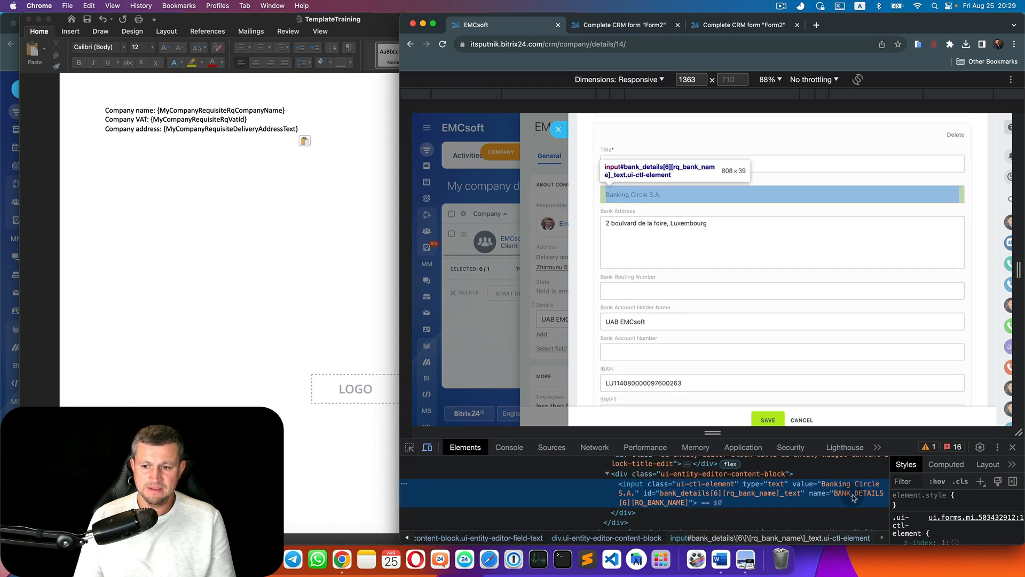
pyautogui.doubleClick(853, 498)
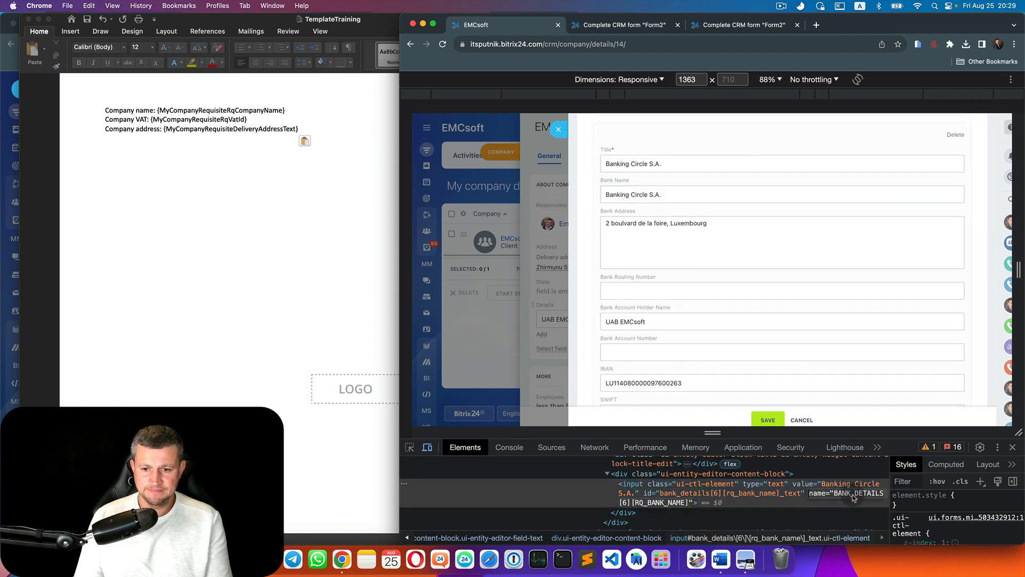
# Reduce the pasted name attribute in the Bitrix24 template field search to BANKDETAILRQBANKNAME and find the bank name codes
pyautogui.click(635, 25)
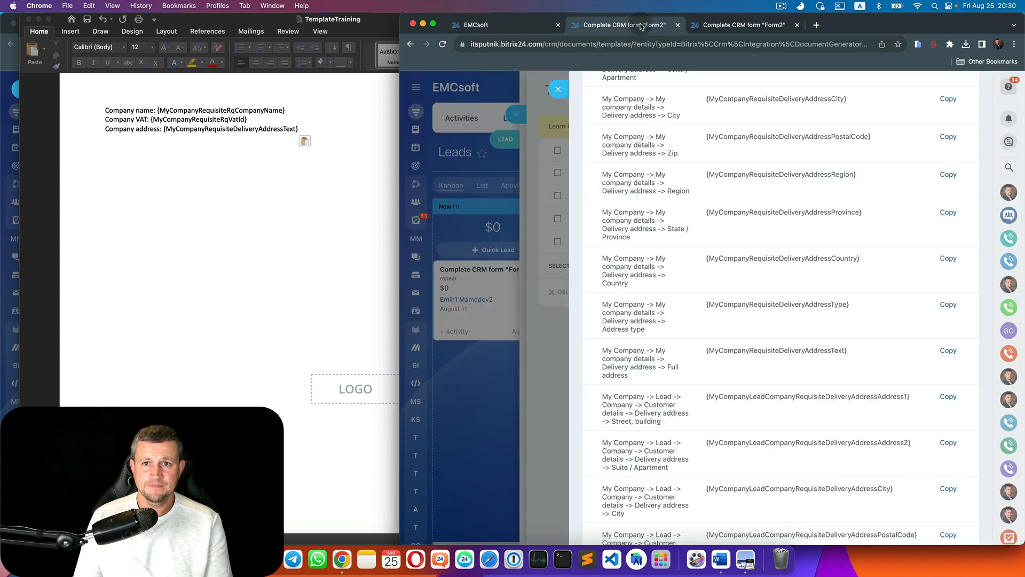
pyautogui.scroll(10, 787, 173)
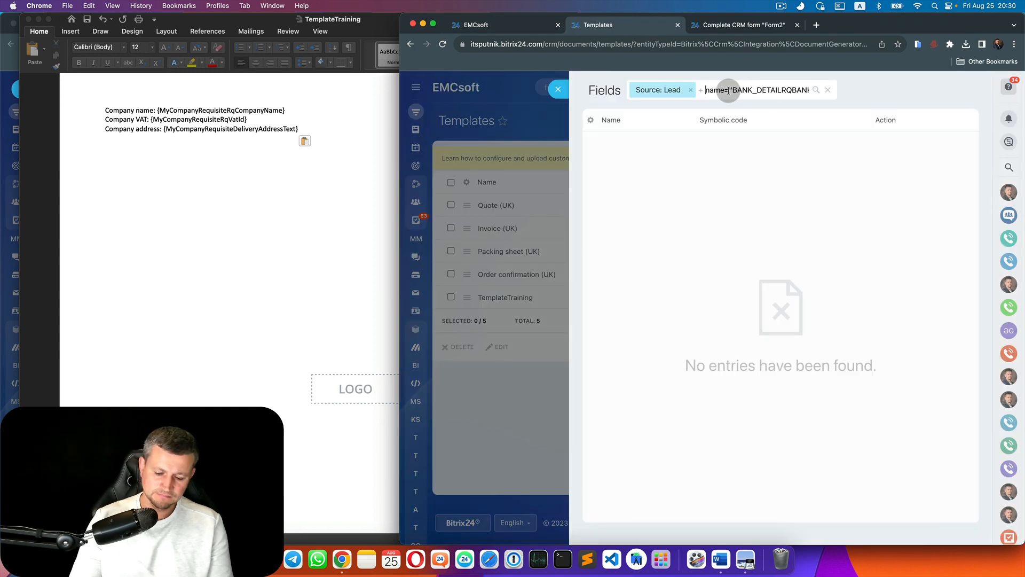
pyautogui.press('BackSpace')
pyautogui.press('BackSpace')
pyautogui.press('BackSpace')
pyautogui.press('BackSpace')
pyautogui.press('BackSpace')
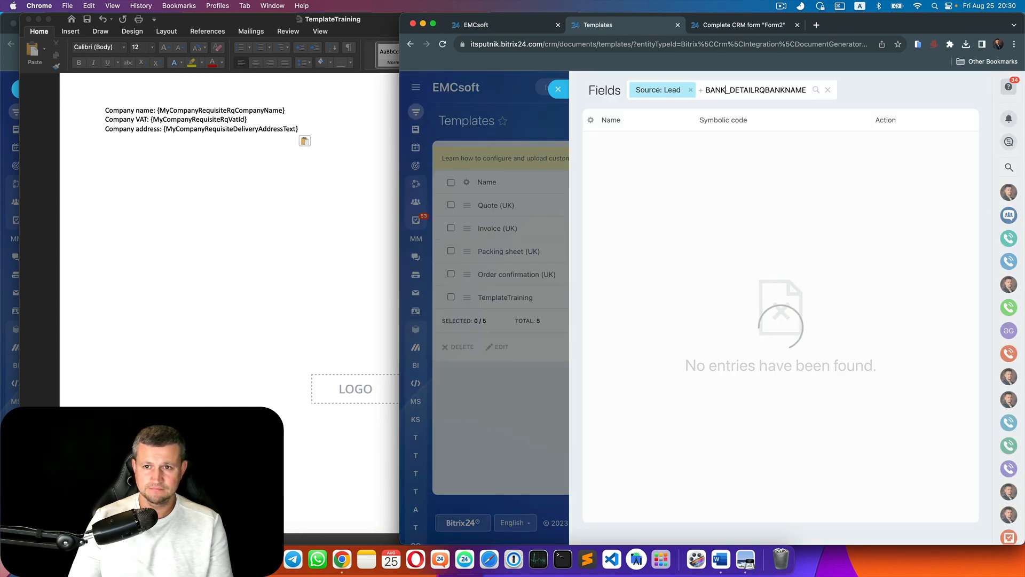
pyautogui.press('Delete')
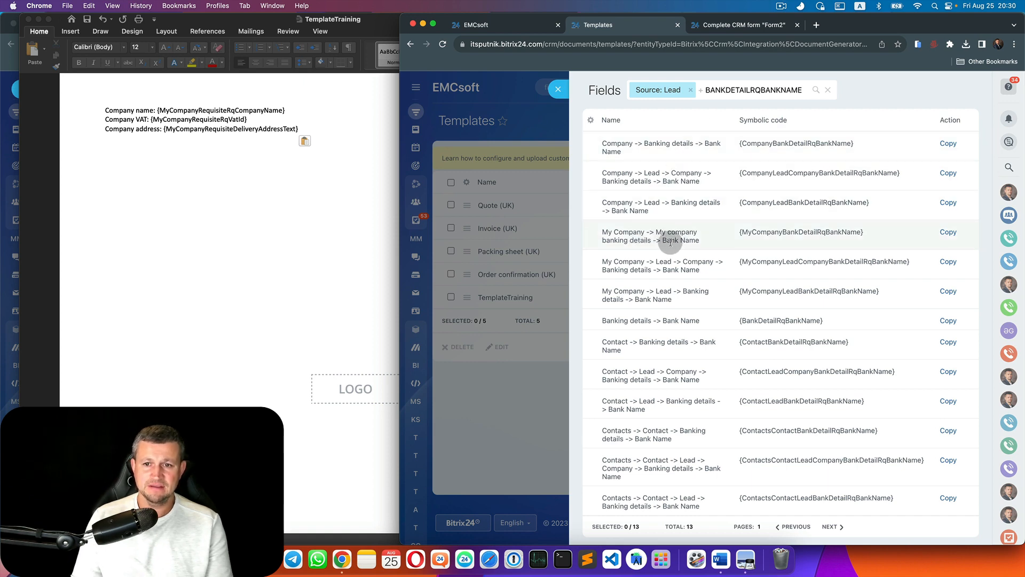
pyautogui.click(516, 26)
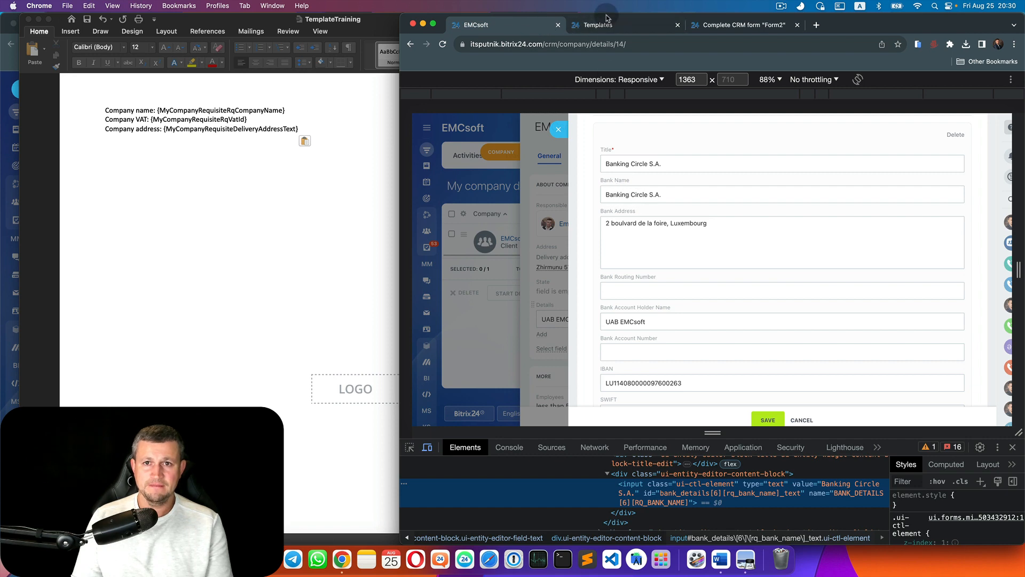
pyautogui.click(614, 30)
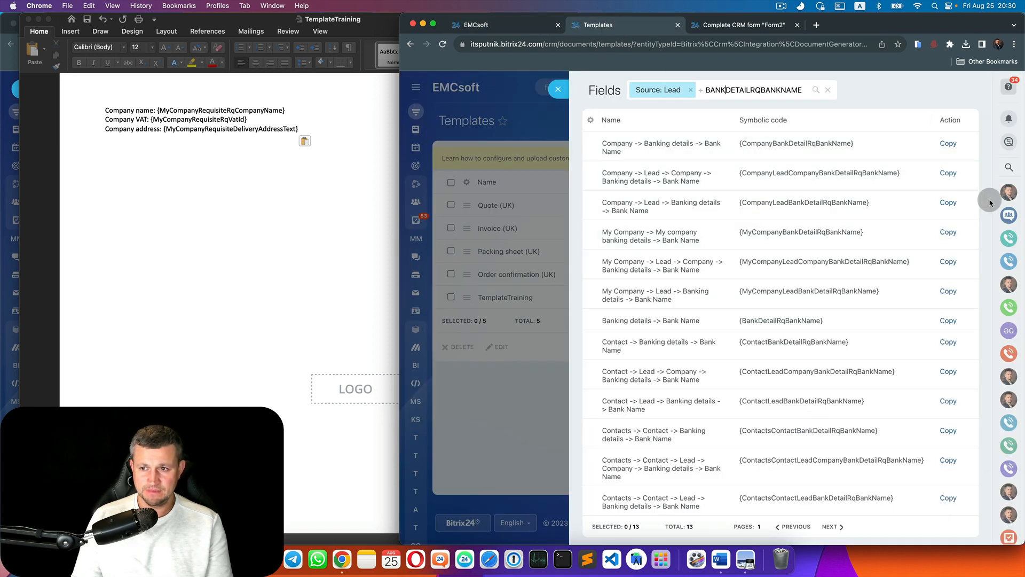
# Copy the code {CompanyLeadBankDetailRqBankName} into the Word template below a new "Banking detailes:" heading, leaving one line between it and the company address
pyautogui.click(950, 202)
pyautogui.click(247, 165)
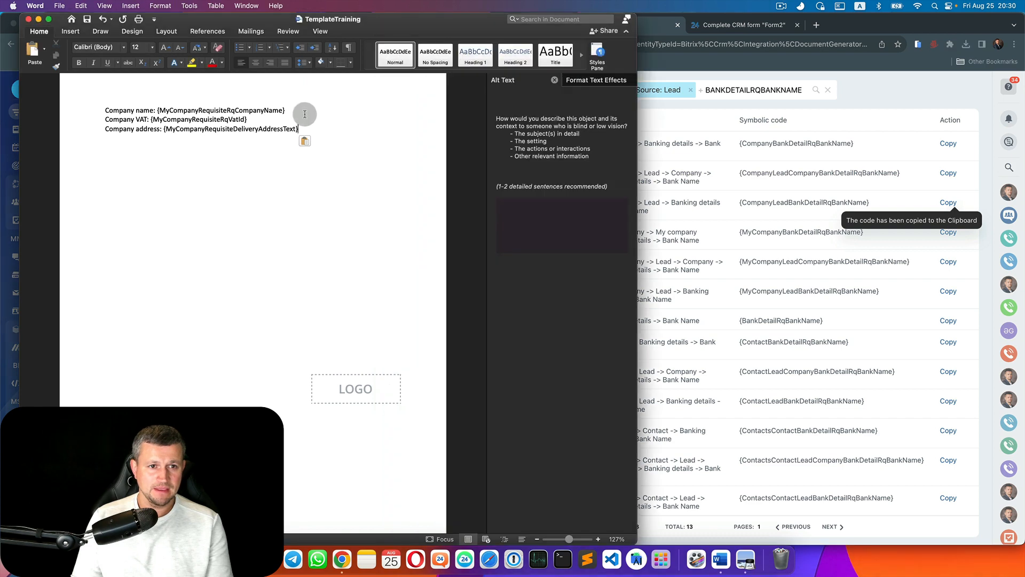
pyautogui.click(314, 139)
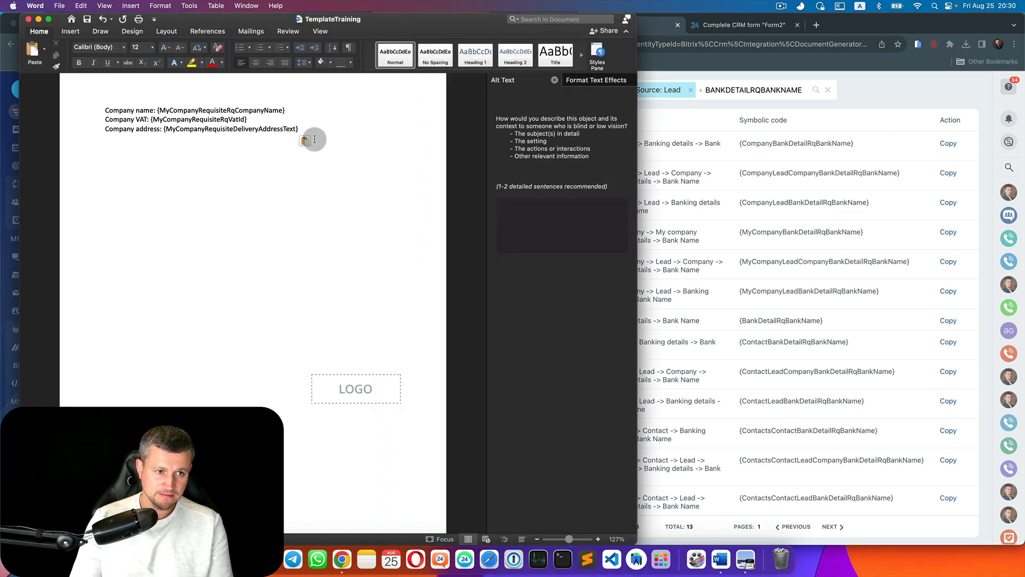
pyautogui.press('Return')
pyautogui.press('Return')
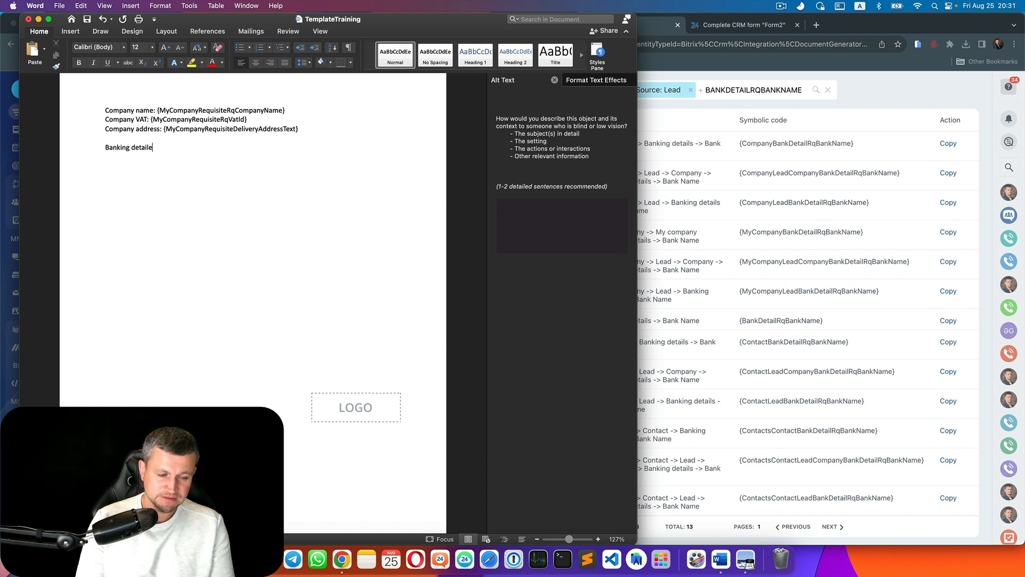
pyautogui.write('{CompanyLeadBankDetailRqBankName}')
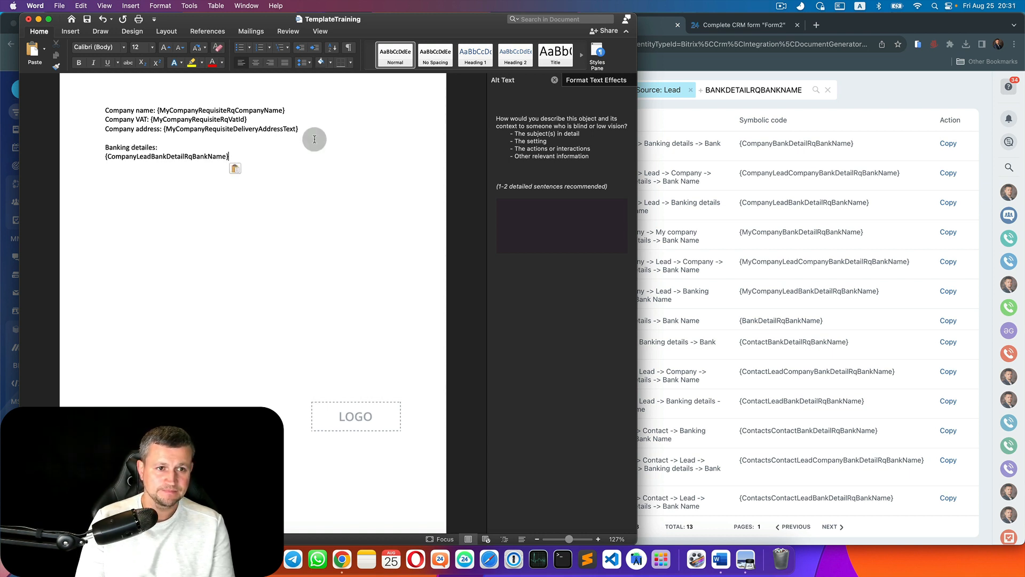
pyautogui.press('Return')
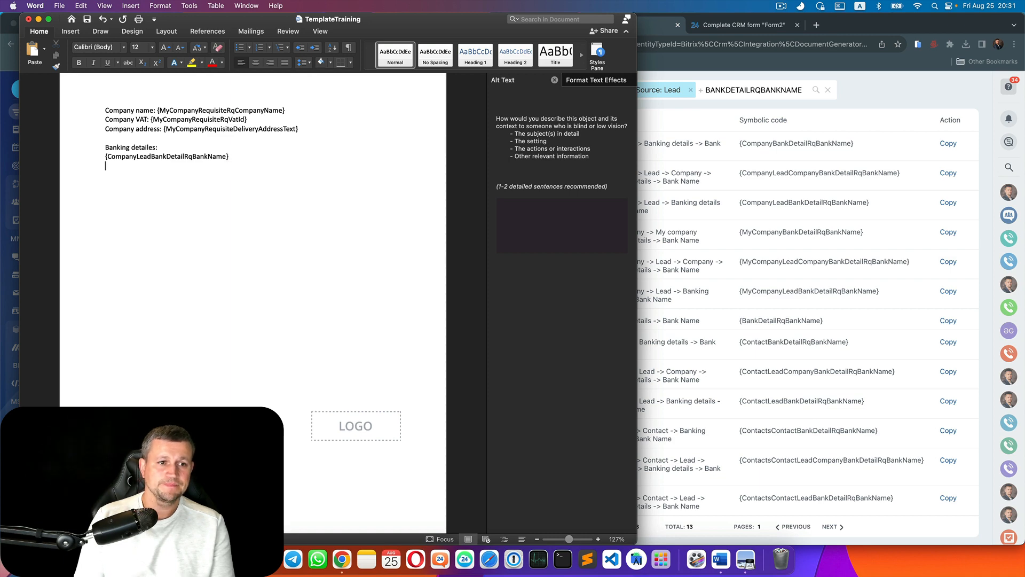
# Switch to Chrome, inspect the Bank Address field in the company's banking details and copy its id attribute from the page code
pyautogui.click(683, 25)
pyautogui.click(520, 25)
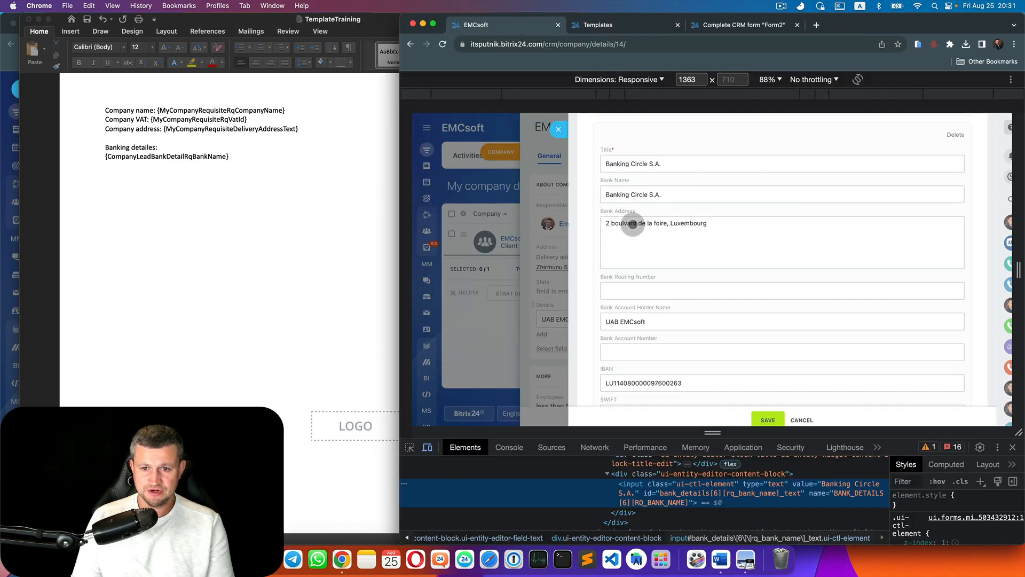
pyautogui.scroll(-2, 633, 223)
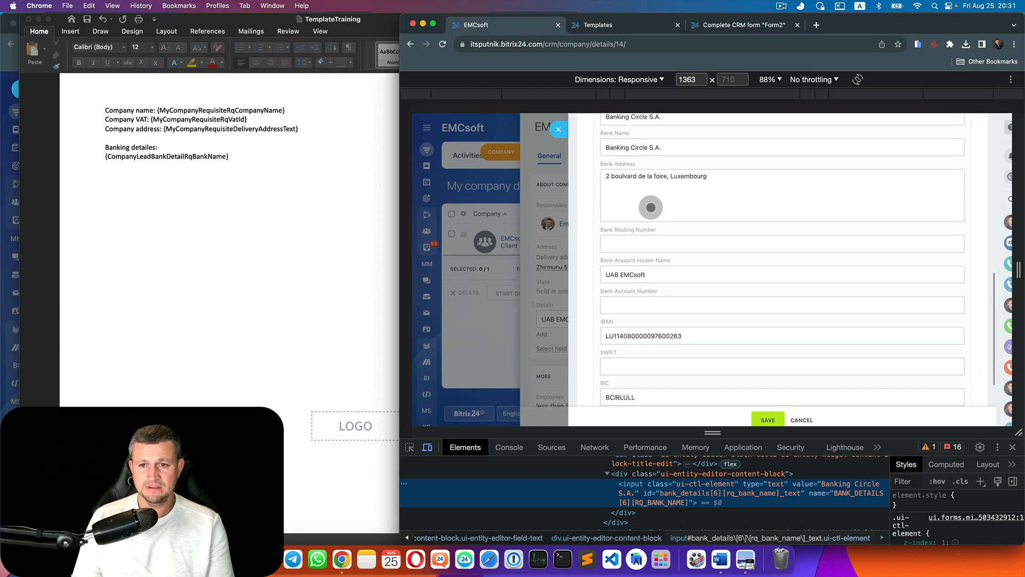
pyautogui.click(409, 448)
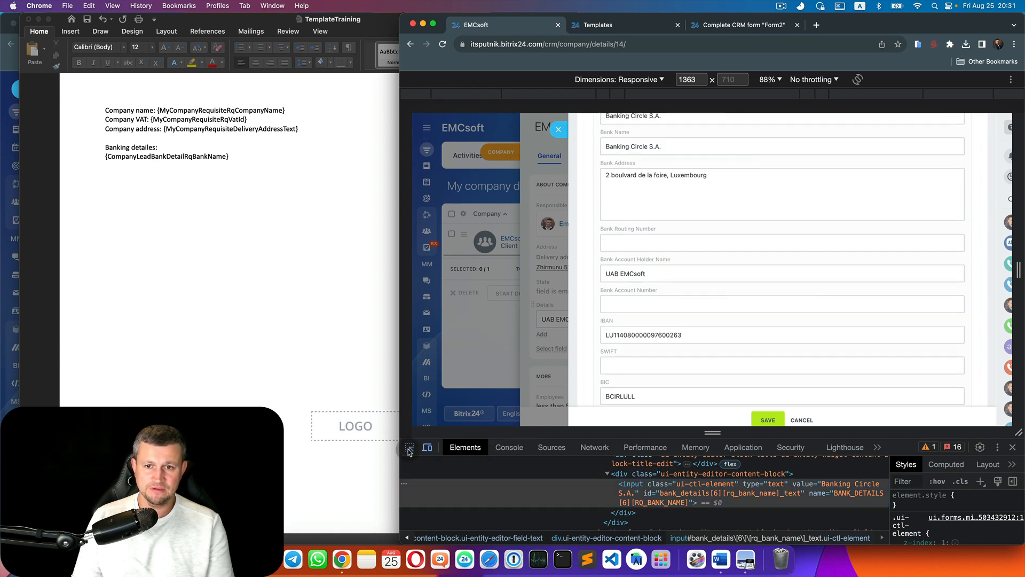
pyautogui.click(646, 193)
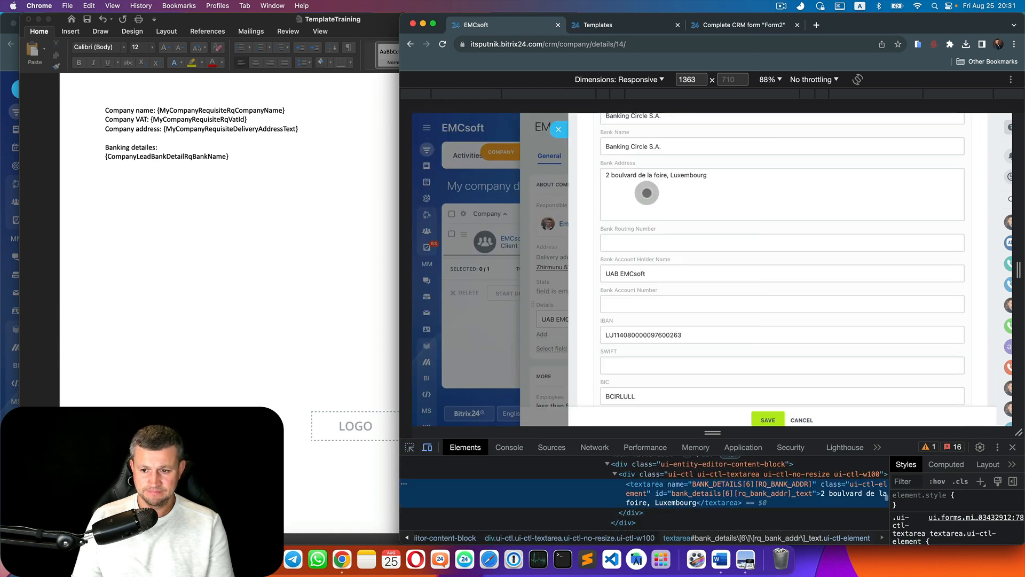
pyautogui.doubleClick(742, 495)
pyautogui.moveTo(727, 496); pyautogui.dragTo(812, 495)
pyautogui.press('super+c')
# Try searching the template fields with the copied Bank Address identifier, trimmed down to bankdetails
pyautogui.click(631, 29)
pyautogui.tripleClick(740, 86)
pyautogui.press('super+v')
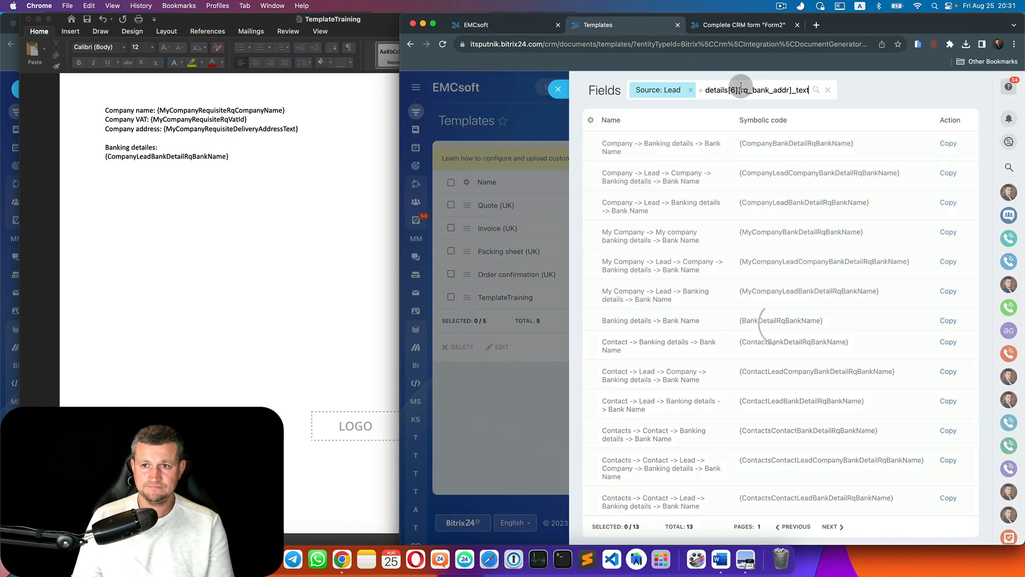
pyautogui.press('BackSpace')
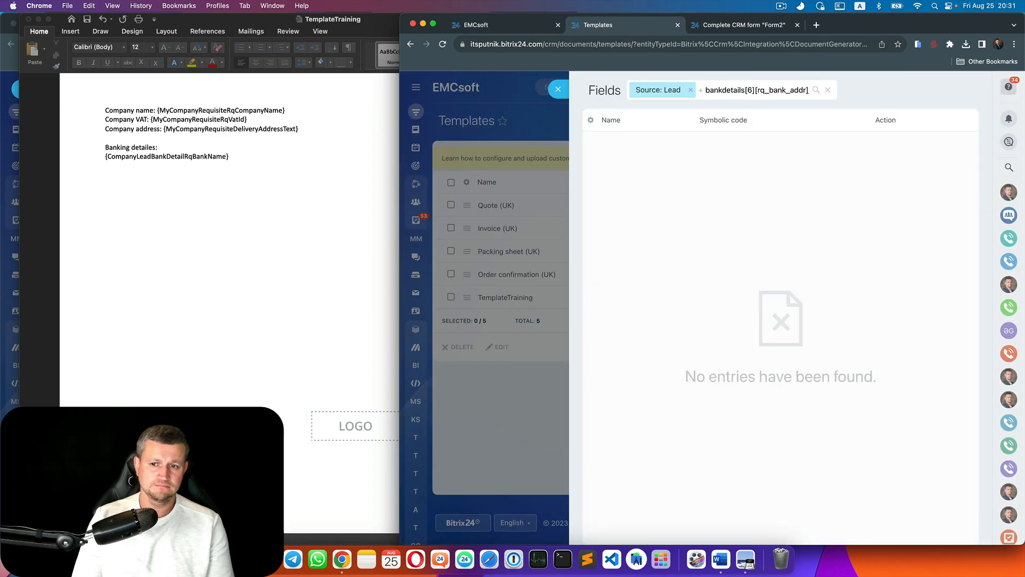
pyautogui.press('Right')
pyautogui.press('Right')
pyautogui.press('Right')
pyautogui.press('Right')
pyautogui.press('BackSpace')
pyautogui.press('Right')
pyautogui.press('Right')
pyautogui.press('Right')
pyautogui.press('Right')
pyautogui.press('Right')
pyautogui.press('Right')
pyautogui.press('BackSpace')
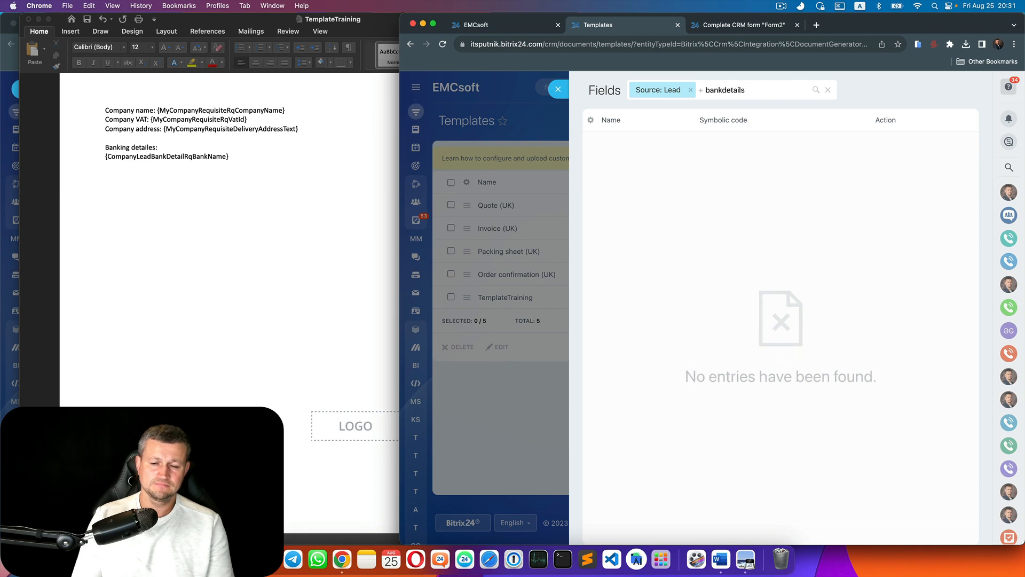
# Search the template fields for "bank address"
pyautogui.click(533, 25)
pyautogui.click(597, 24)
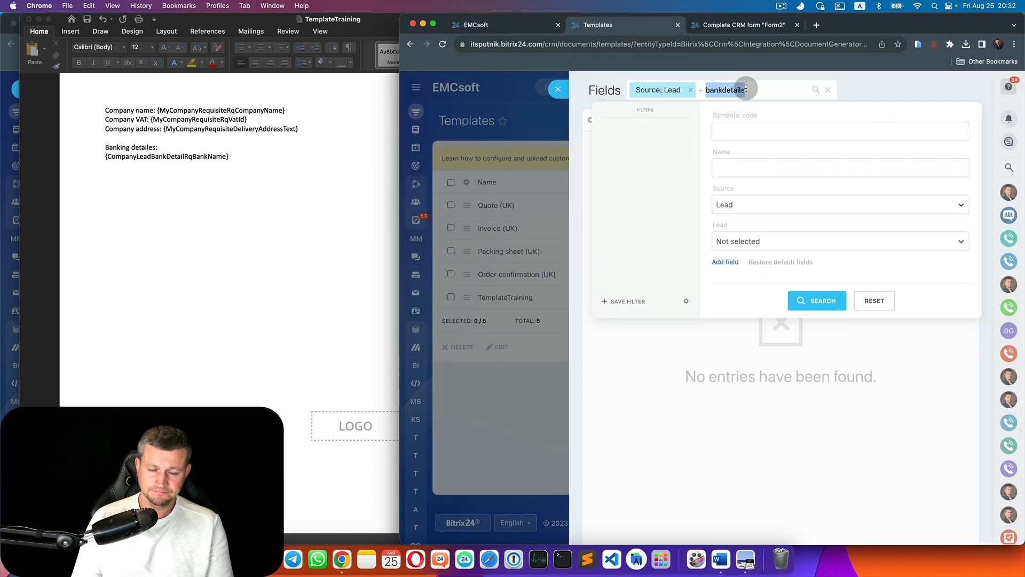
pyautogui.press('BackSpace')
pyautogui.press('BackSpace')
pyautogui.press('BackSpace')
pyautogui.press('BackSpace')
pyautogui.press('BackSpace')
pyautogui.press('BackSpace')
pyautogui.press('BackSpace')
pyautogui.write('address')
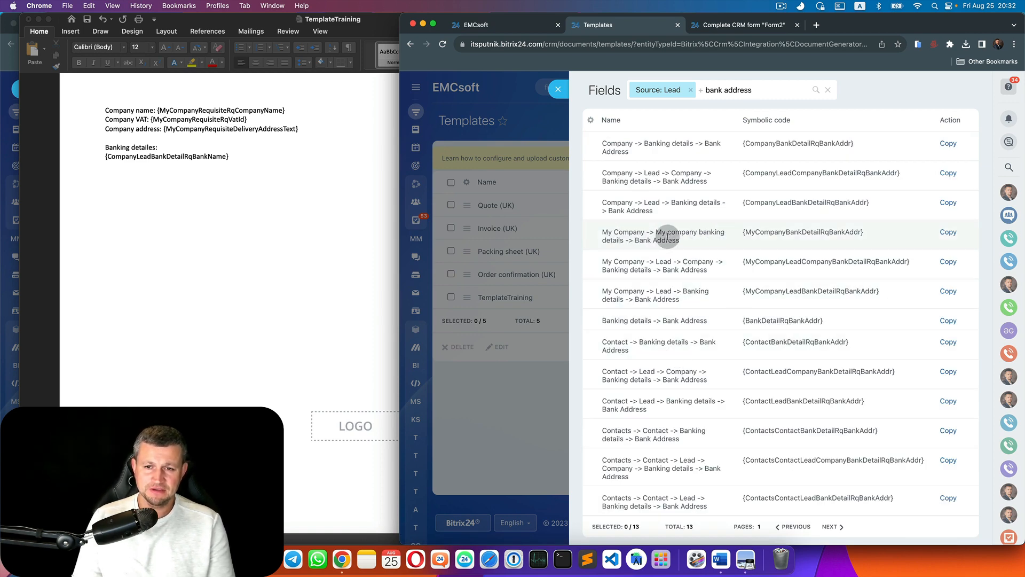
# Copy the code {MyCompanyBankDetailRqBankAddr} into the Word template on the line below the bank name code
pyautogui.click(944, 233)
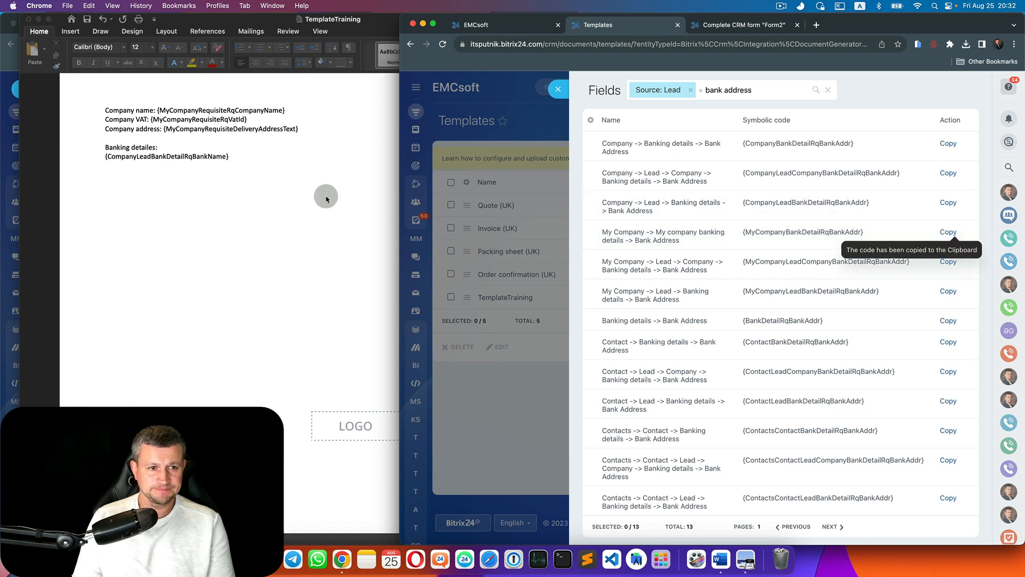
pyautogui.click(325, 189)
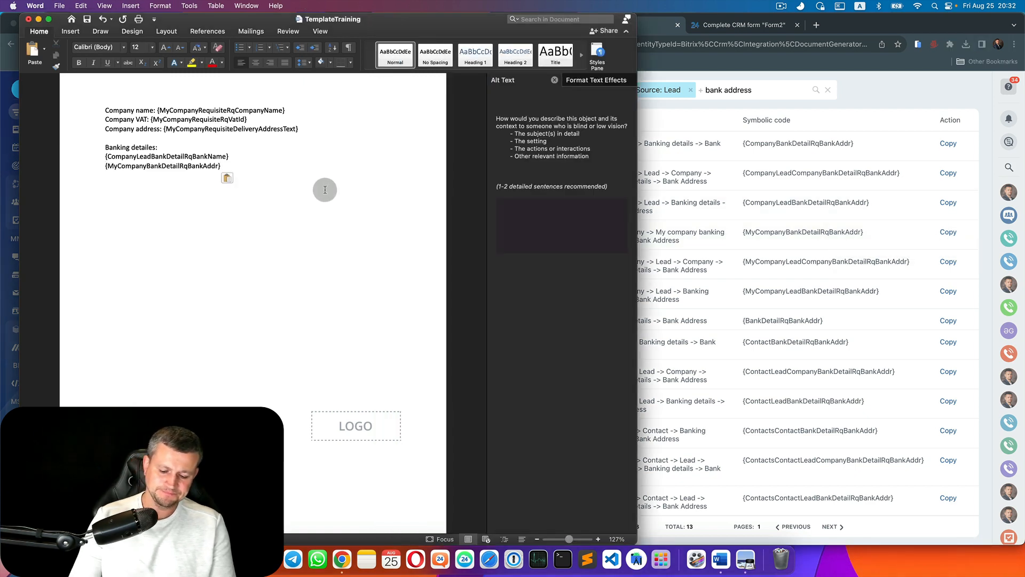
pyautogui.press('Return')
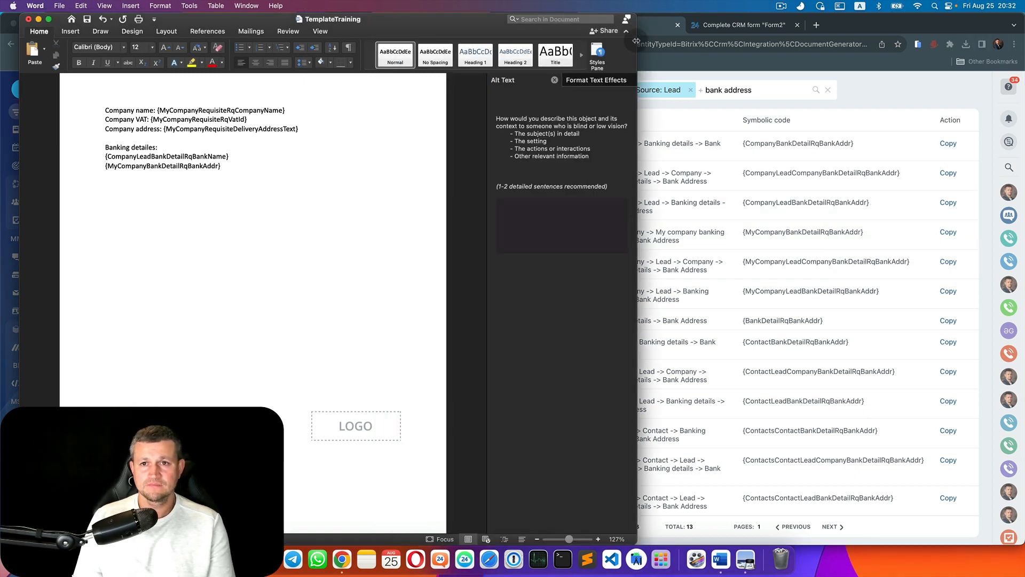
# In Chrome, copy the Bank Account Holder Name field's name attribute from the page code and paste it into the template field search
pyautogui.click(653, 27)
pyautogui.click(515, 29)
pyautogui.scroll(-3, 665, 311)
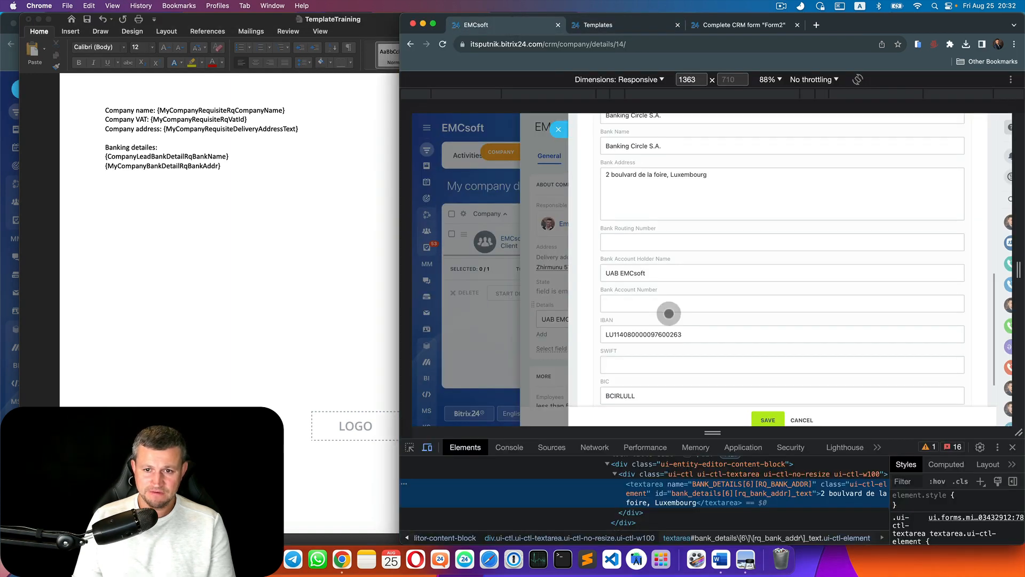
pyautogui.scroll(5, 667, 309)
pyautogui.scroll(-3, 705, 256)
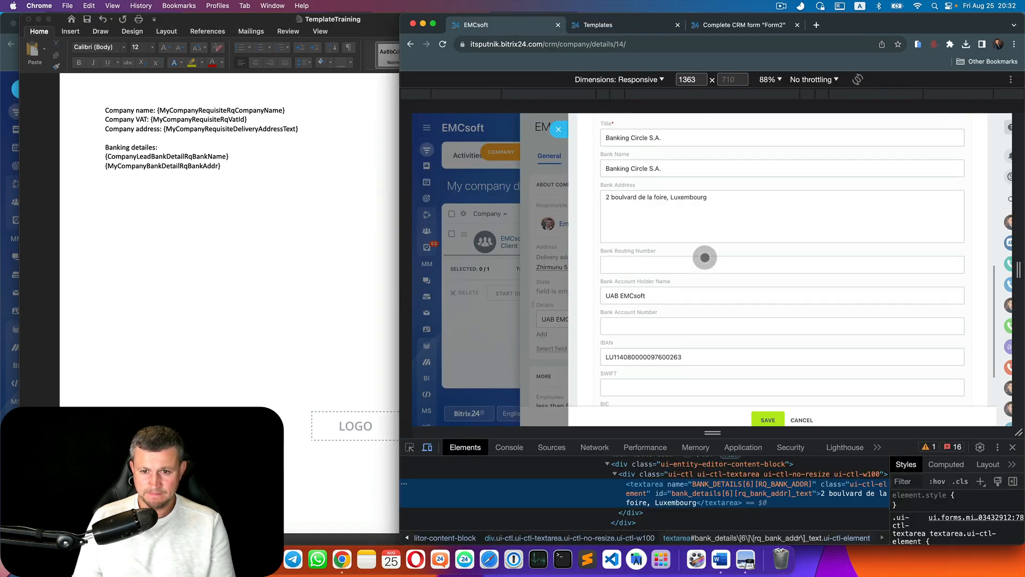
pyautogui.scroll(-2, 661, 227)
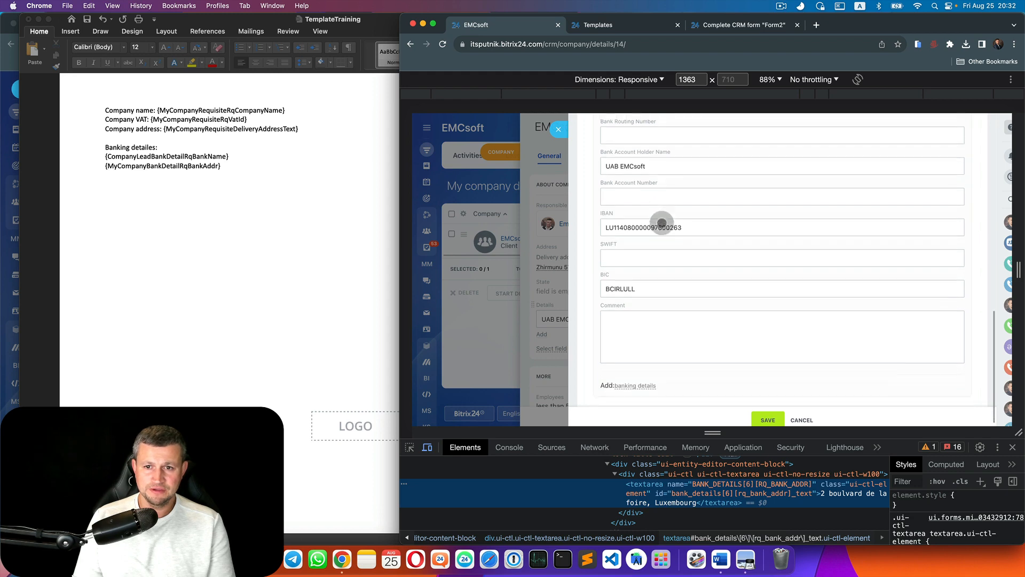
pyautogui.press('super+shift+c')
pyautogui.click(630, 155)
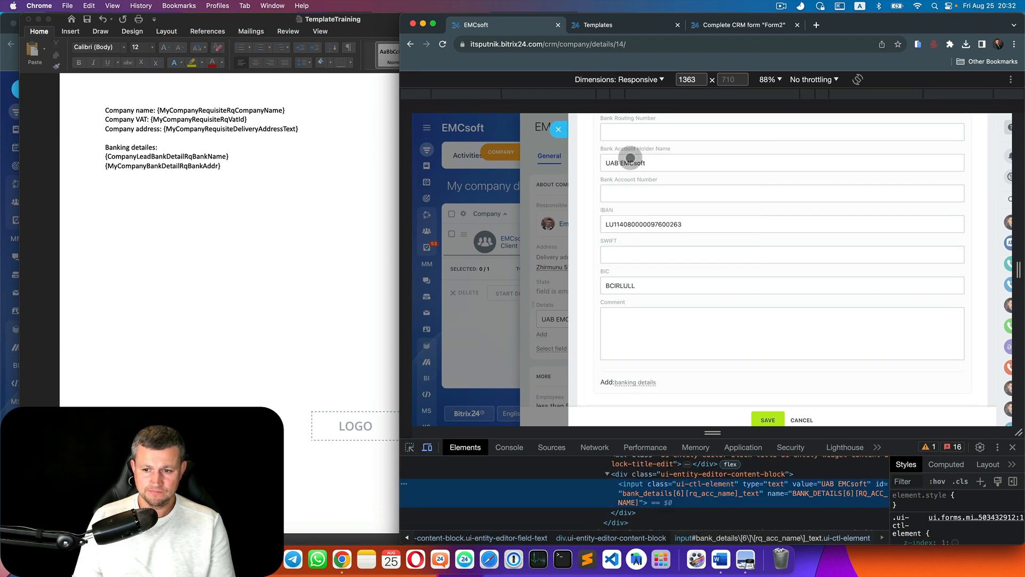
pyautogui.hotkey('ctrl', 'Tab')
pyautogui.tripleClick(750, 91)
pyautogui.press('super+v')
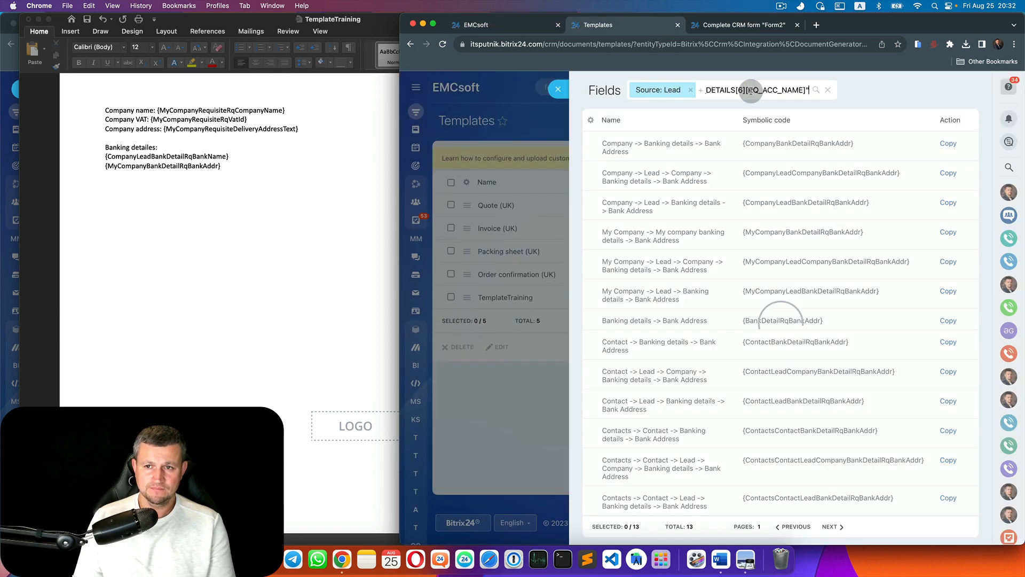
# In the Word template, label the bank codes "Bank name:" and "Bank address:", and add a "Bank account holder name:" line below
pyautogui.click(104, 157)
pyautogui.write('Bank account holder name:')
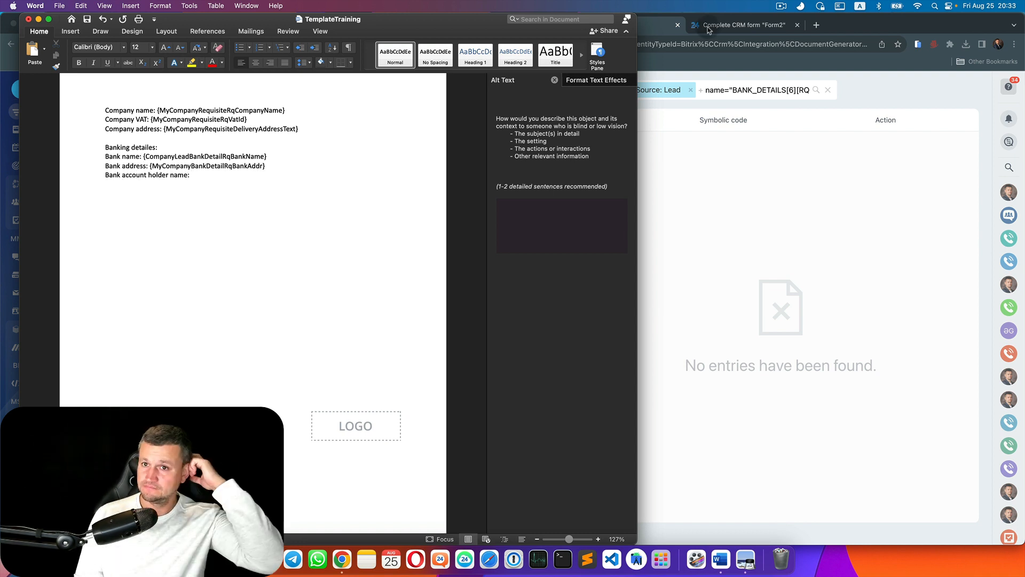
# Switch back to Chrome and trim the pasted attribute in the template field search to RQACCNAME
pyautogui.press('super+Tab')
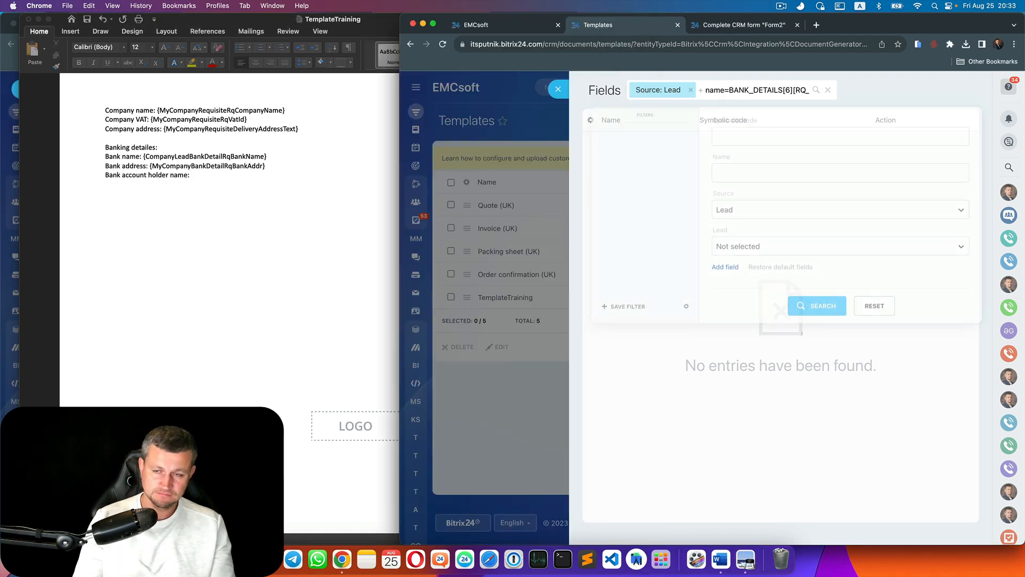
pyautogui.press('Right')
pyautogui.press('BackSpace')
pyautogui.press('BackSpace')
pyautogui.press('BackSpace')
pyautogui.press('BackSpace')
pyautogui.press('BackSpace')
pyautogui.press('BackSpace')
pyautogui.press('BackSpace')
pyautogui.press('BackSpace')
pyautogui.press('BackSpace')
pyautogui.press('BackSpace')
pyautogui.press('BackSpace')
pyautogui.press('BackSpace')
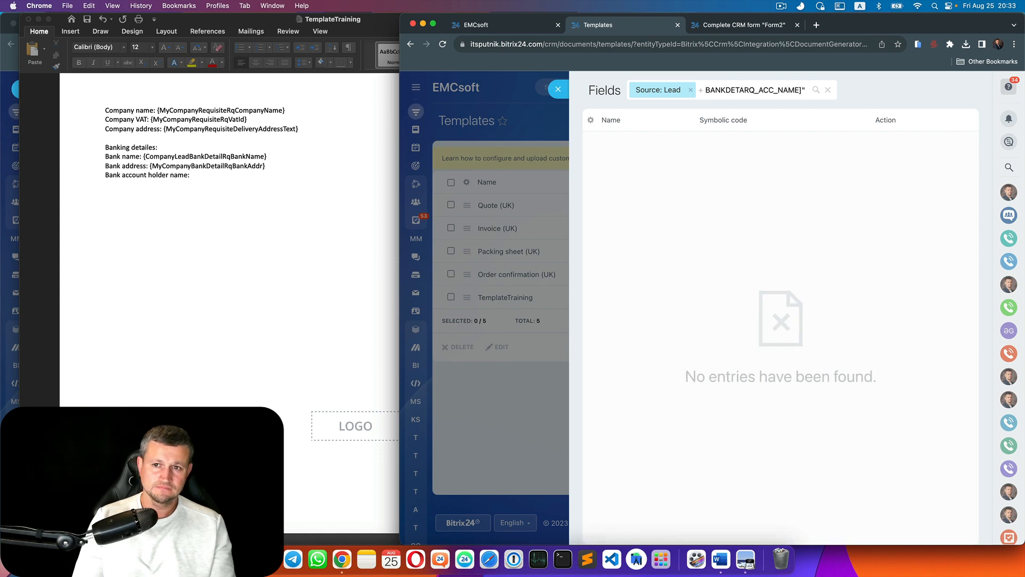
pyautogui.press('Right')
pyautogui.press('Right')
pyautogui.press('Right')
pyautogui.press('BackSpace')
pyautogui.press('Right')
pyautogui.press('Right')
pyautogui.press('Right')
pyautogui.press('Right')
pyautogui.press('BackSpace')
pyautogui.press('Right')
pyautogui.press('Right')
pyautogui.press('Right')
pyautogui.press('Right')
pyautogui.press('Right')
pyautogui.press('Right')
pyautogui.press('BackSpace')
pyautogui.press('BackSpace')
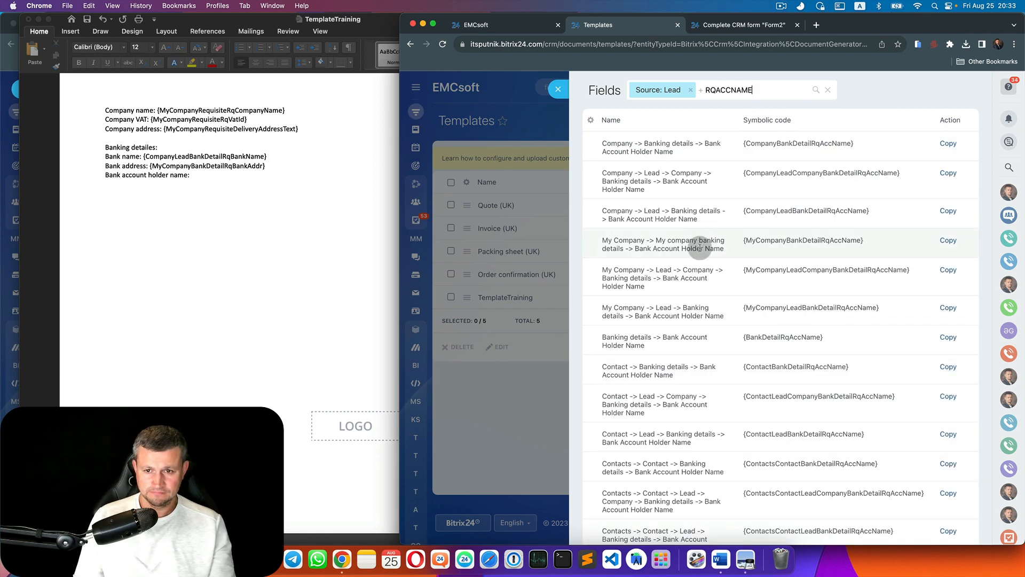
# Copy the code {MyCompanyBankDetailRqAccName} into the Word template after "Bank account holder name:" and start a new line
pyautogui.moveTo(667, 240); pyautogui.dragTo(721, 247)
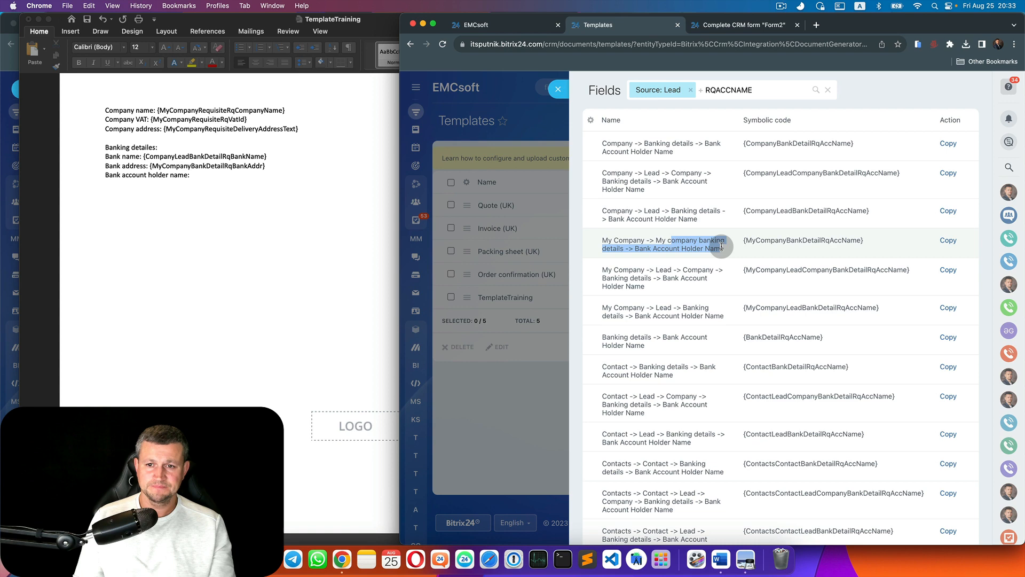
pyautogui.click(948, 240)
pyautogui.click(324, 171)
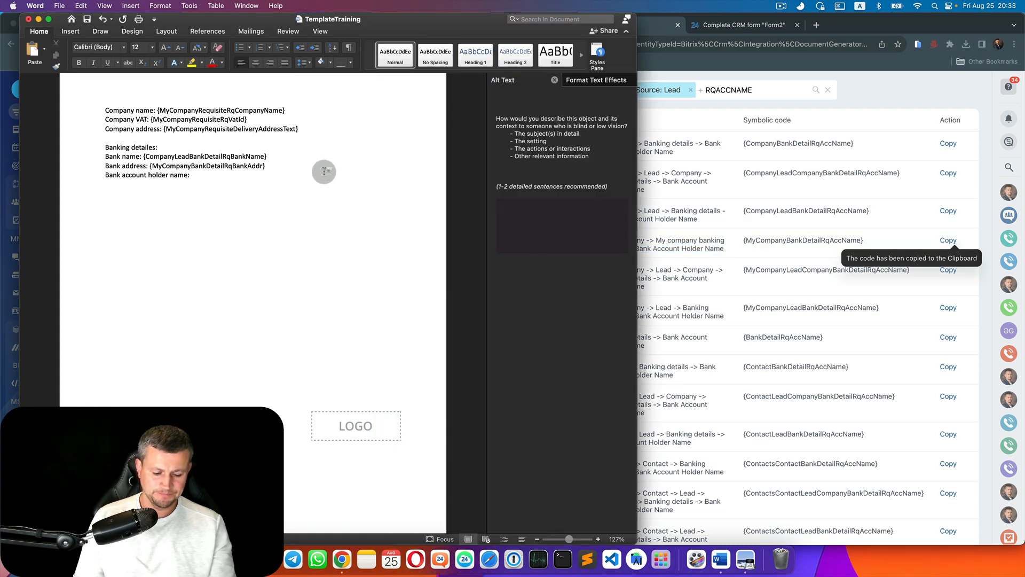
pyautogui.press('Return')
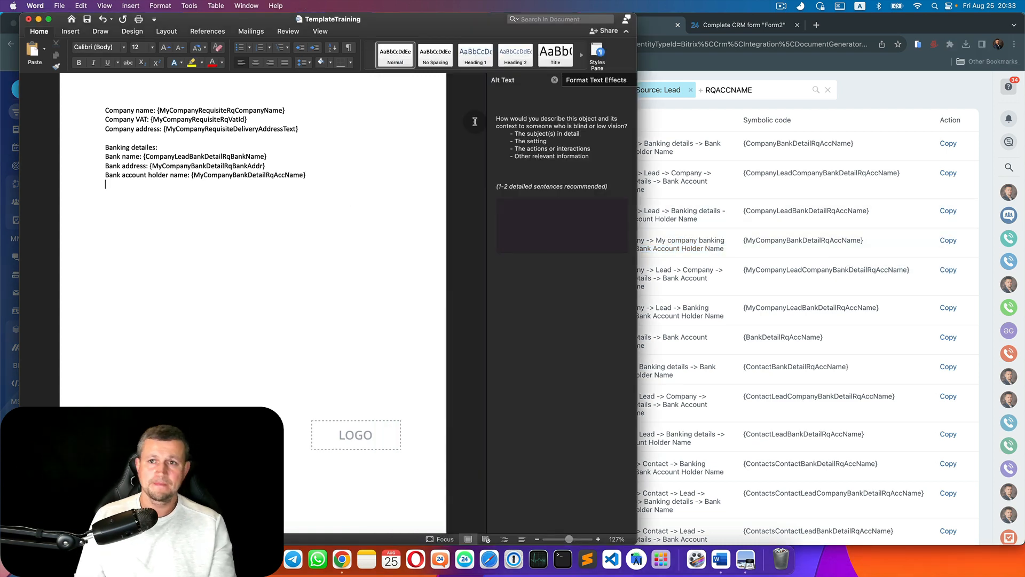
# In Chrome, copy the IBAN field's name attribute from the company card's page code and paste it into the template field search
pyautogui.click(646, 24)
pyautogui.click(525, 25)
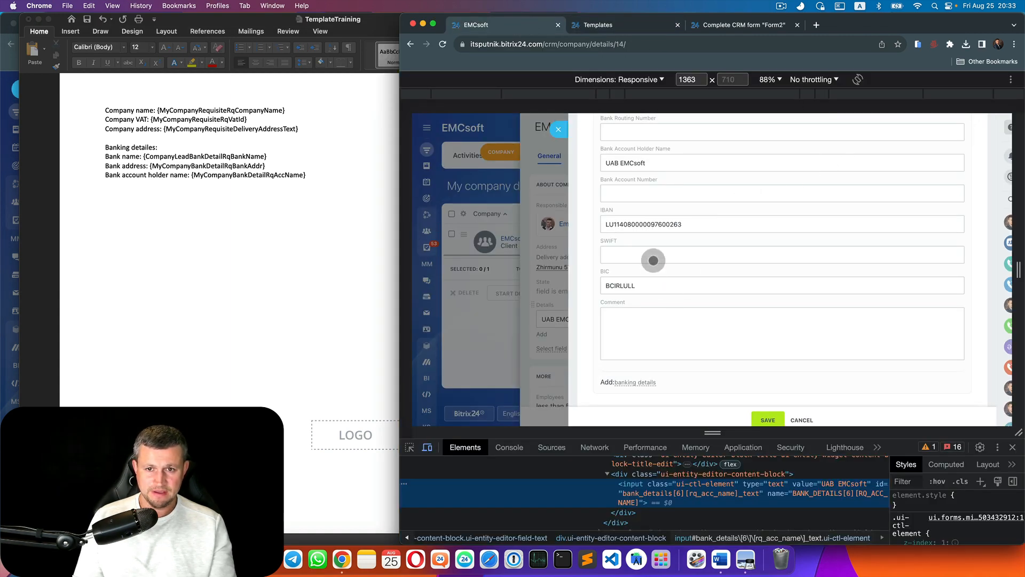
pyautogui.press('super+shift+c')
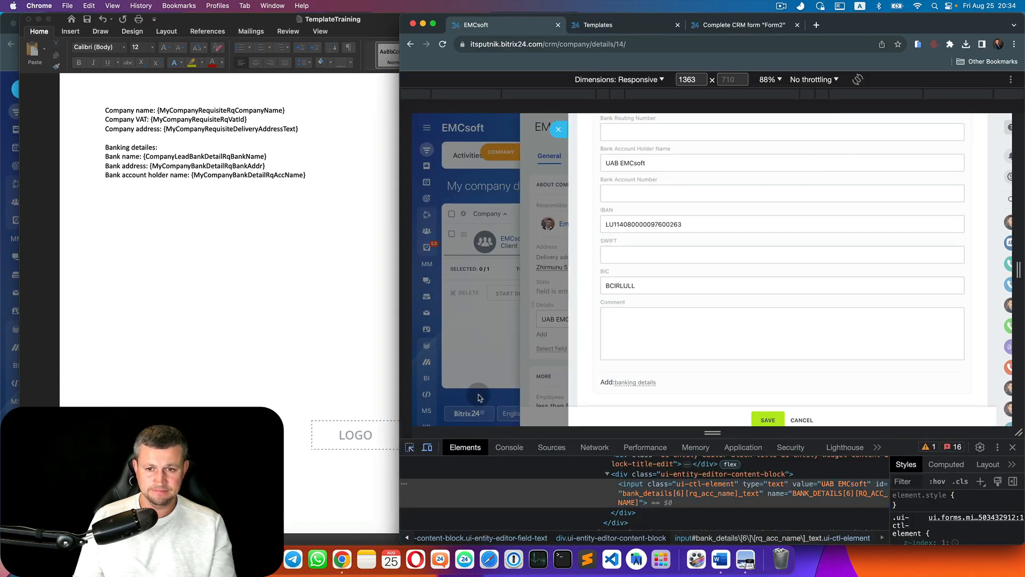
pyautogui.click(637, 224)
pyautogui.click(630, 25)
pyautogui.tripleClick(721, 90)
pyautogui.press('super+v')
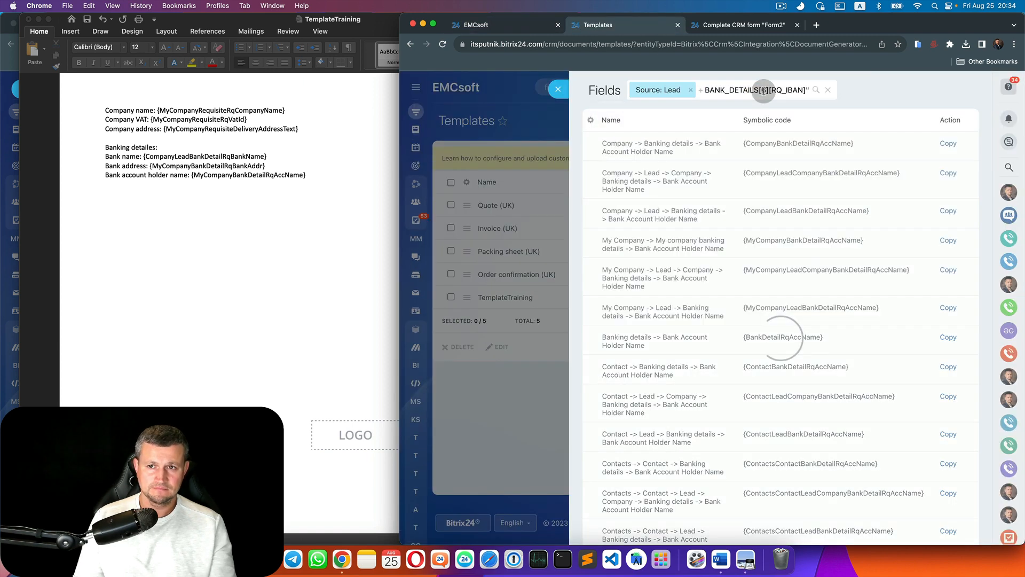
# Trim the pasted attribute in the template field search to RQIBAN
pyautogui.moveTo(772, 90); pyautogui.dragTo(700, 90)
pyautogui.press('BackSpace')
pyautogui.click(721, 90)
pyautogui.press('BackSpace')
pyautogui.press('super+Right')
pyautogui.press('BackSpace')
pyautogui.press('BackSpace')
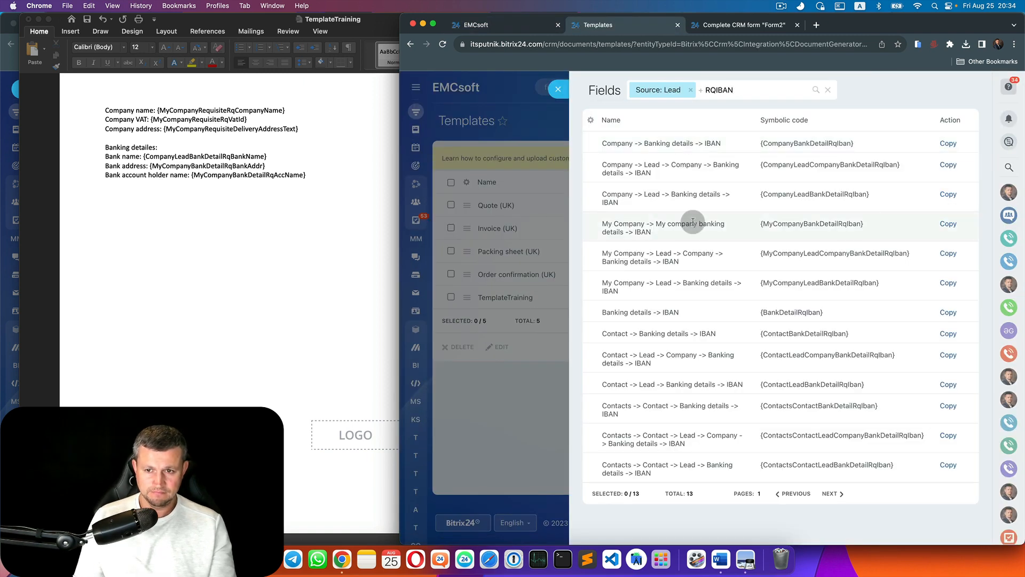
# Copy the code {MyCompanyBankDetailRqIban} into the Word template after the label "IBAN:" and start a new line
pyautogui.click(948, 224)
pyautogui.click(339, 184)
pyautogui.write('IBAN:')
pyautogui.press('super+v')
pyautogui.press('Return')
# Switch back to Chrome and copy the BIC field's name attribute from the company card's page code
pyautogui.click(654, 25)
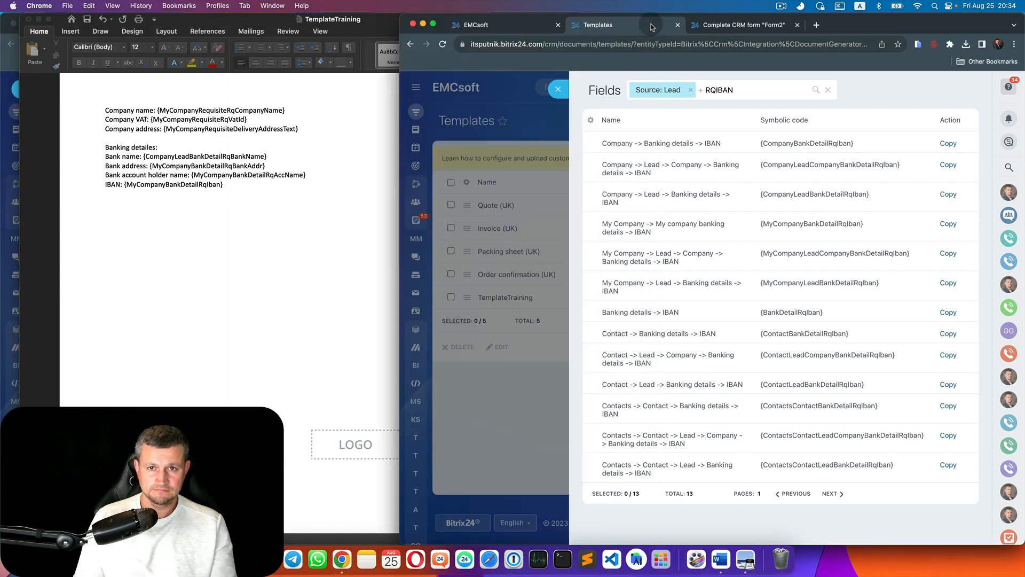
pyautogui.click(488, 25)
pyautogui.click(409, 447)
pyautogui.click(641, 284)
pyautogui.doubleClick(833, 498)
pyautogui.doubleClick(833, 499)
pyautogui.press('super+c')
# Paste the copied attribute into the template field search and trim it to RQBIC
pyautogui.click(634, 27)
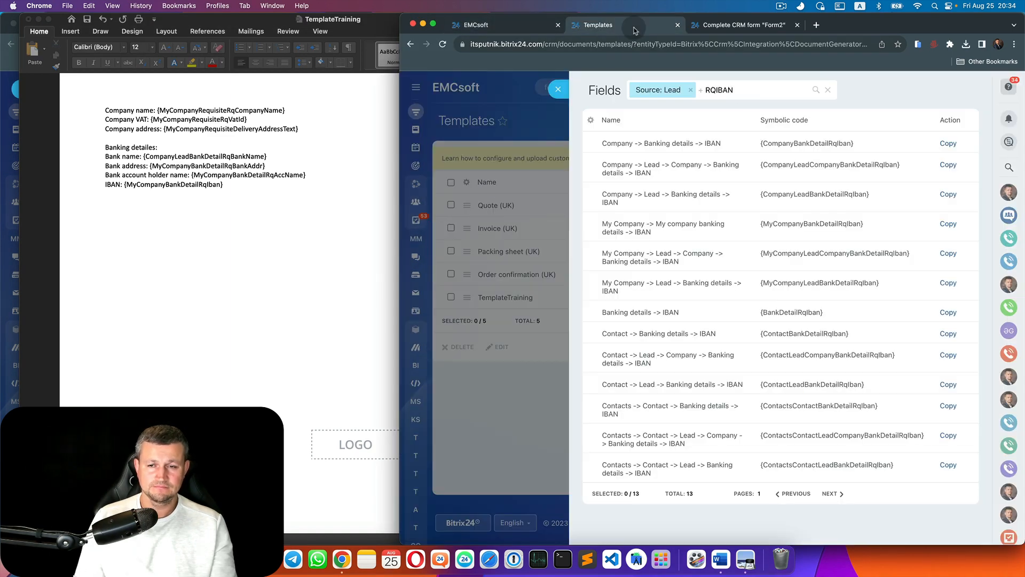
pyautogui.tripleClick(743, 85)
pyautogui.press('super+v')
pyautogui.press('Left')
pyautogui.press('Left')
pyautogui.press('Left')
pyautogui.press('BackSpace')
# Copy the code {MyCompanyBankDetailRqBic} into the Word template after the label "BIC:"
pyautogui.click(948, 215)
pyautogui.click(206, 202)
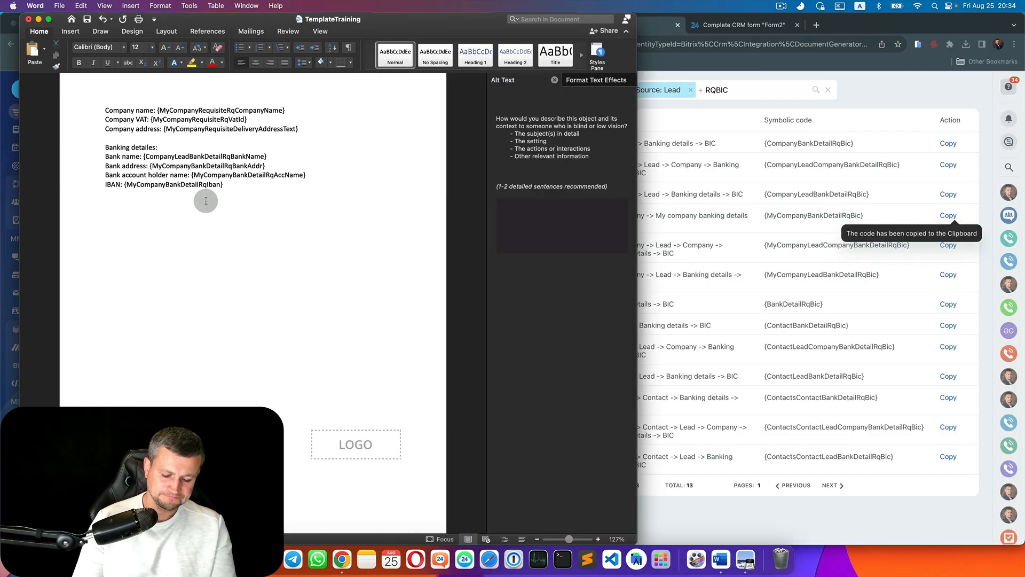
pyautogui.write('BIC:')
pyautogui.press('super+v')
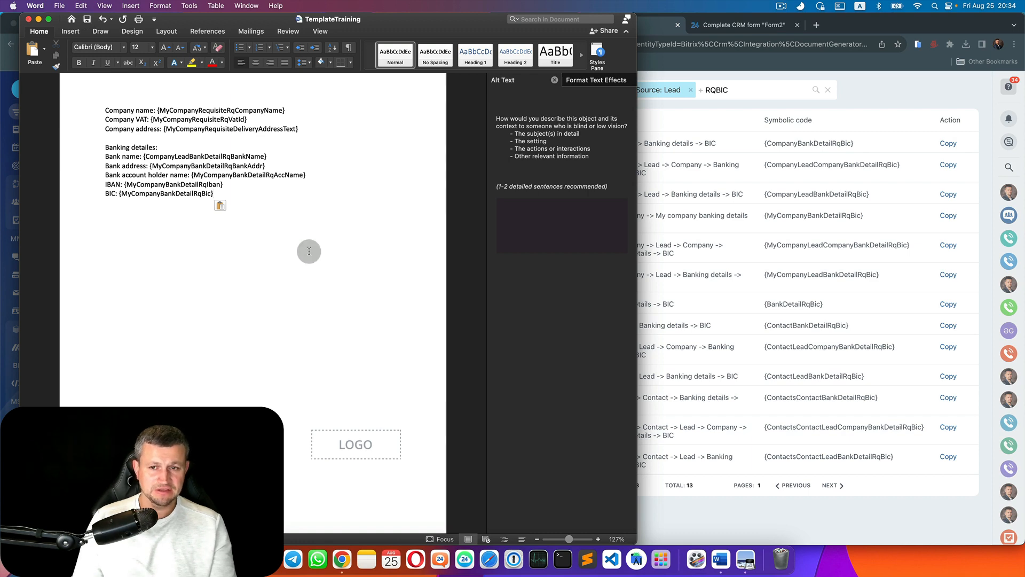
# Switch to Chrome, return to the lead, close its open document and open the list of document templates
pyautogui.click(735, 113)
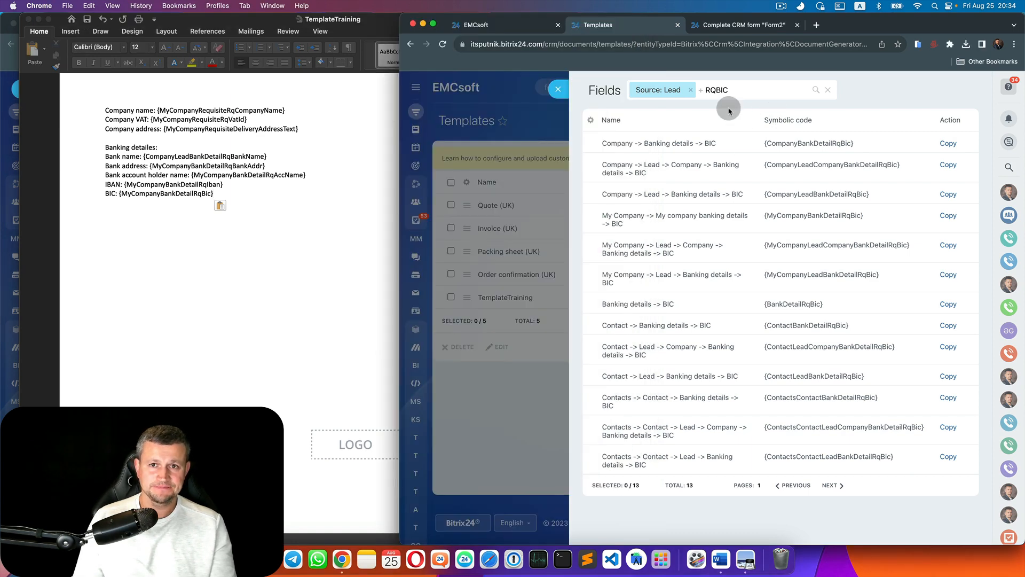
pyautogui.click(512, 25)
pyautogui.click(739, 25)
pyautogui.click(515, 89)
pyautogui.click(907, 90)
pyautogui.click(922, 153)
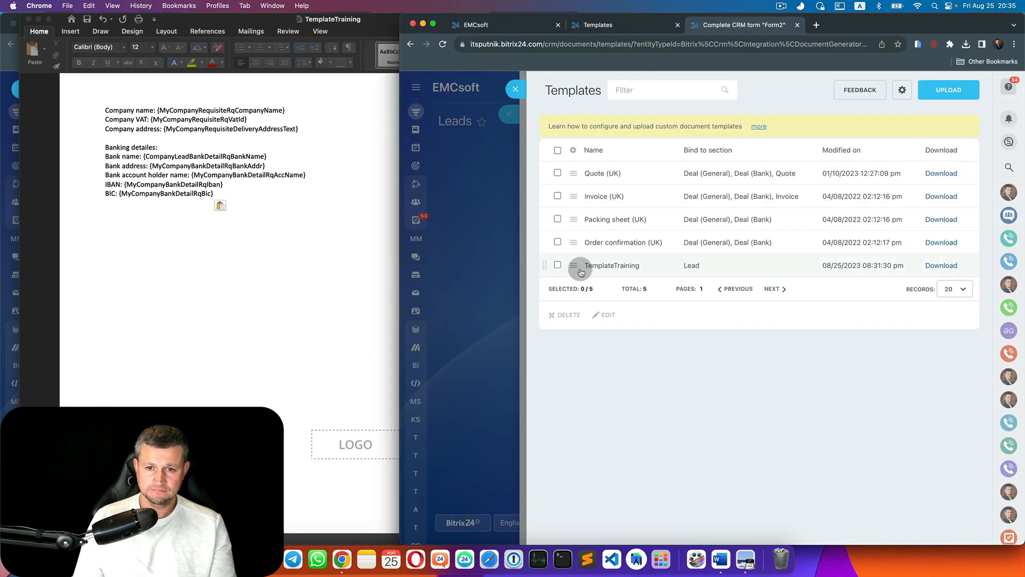
# Edit the TemplateTraining template, upload TemplateTraining.docx as its new file and save the template
pyautogui.click(574, 266)
pyautogui.click(595, 285)
pyautogui.click(951, 132)
pyautogui.click(834, 166)
pyautogui.doubleClick(532, 117)
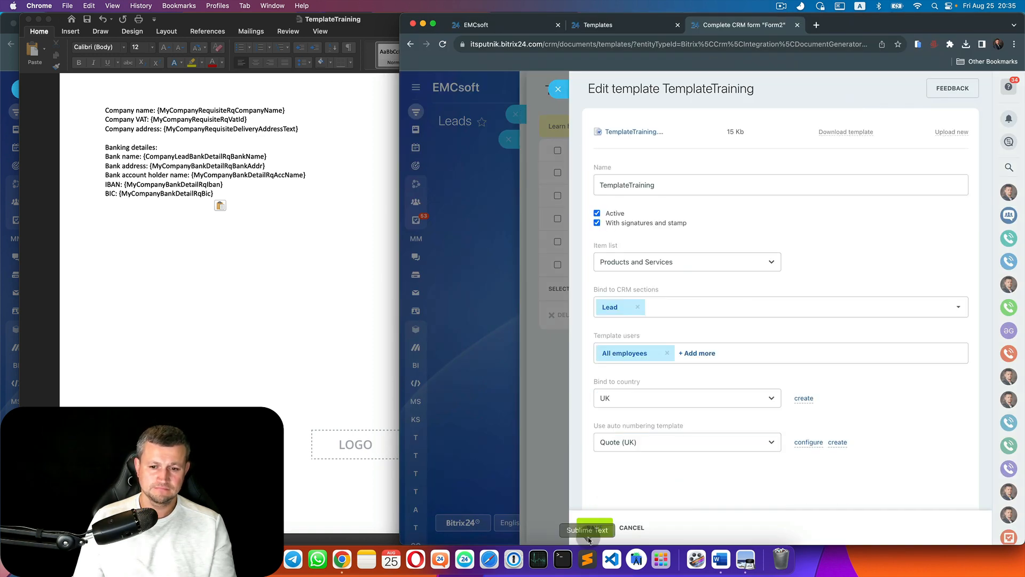
pyautogui.click(594, 528)
# Close the template list and generate a document from the lead with the TemplateTraining template
pyautogui.click(514, 88)
pyautogui.click(907, 92)
pyautogui.click(908, 116)
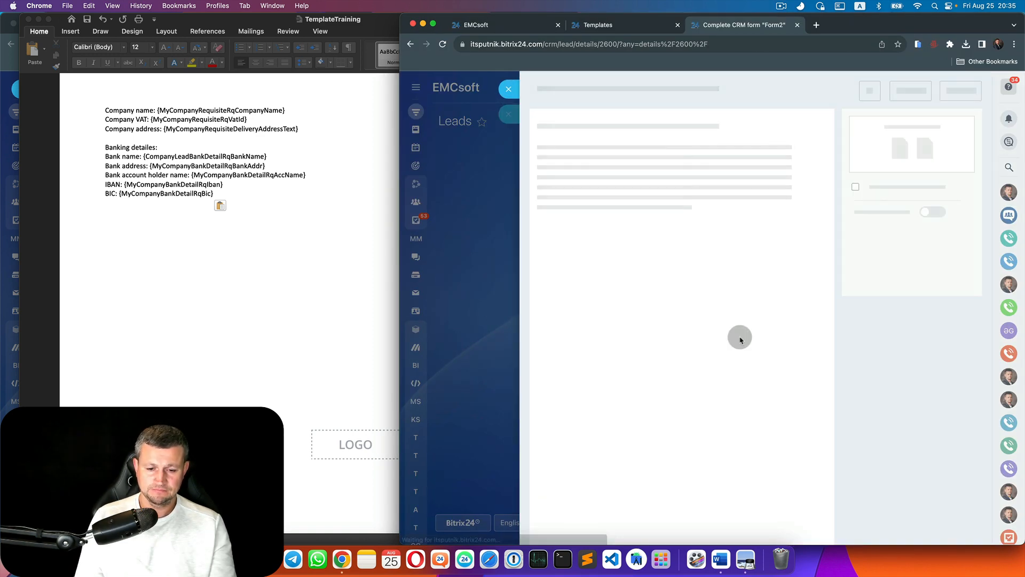
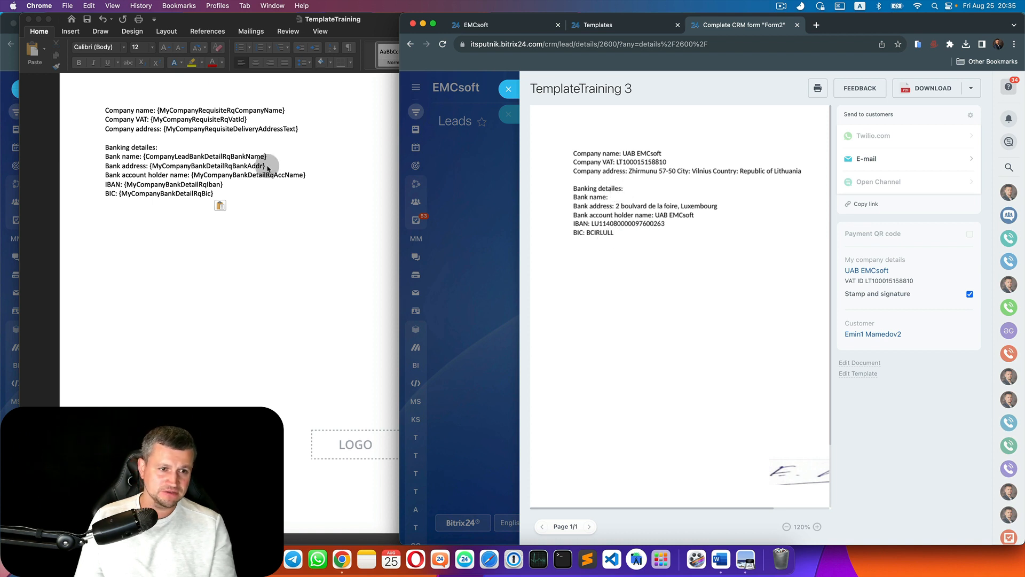
# In the Word template, make the "Banking detailes" heading bold without its colon and save the document
pyautogui.click(186, 145)
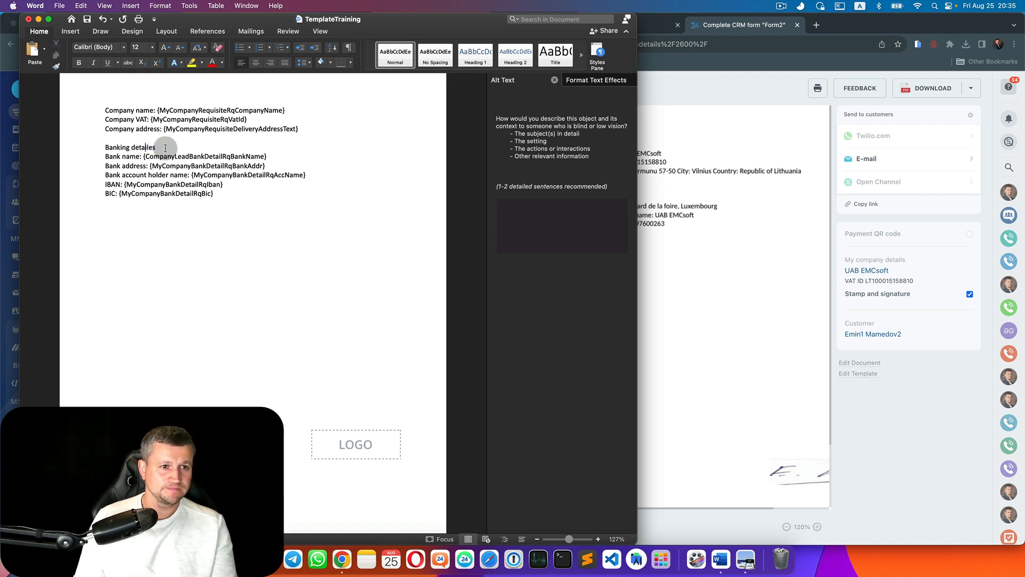
pyautogui.moveTo(166, 147); pyautogui.dragTo(104, 148)
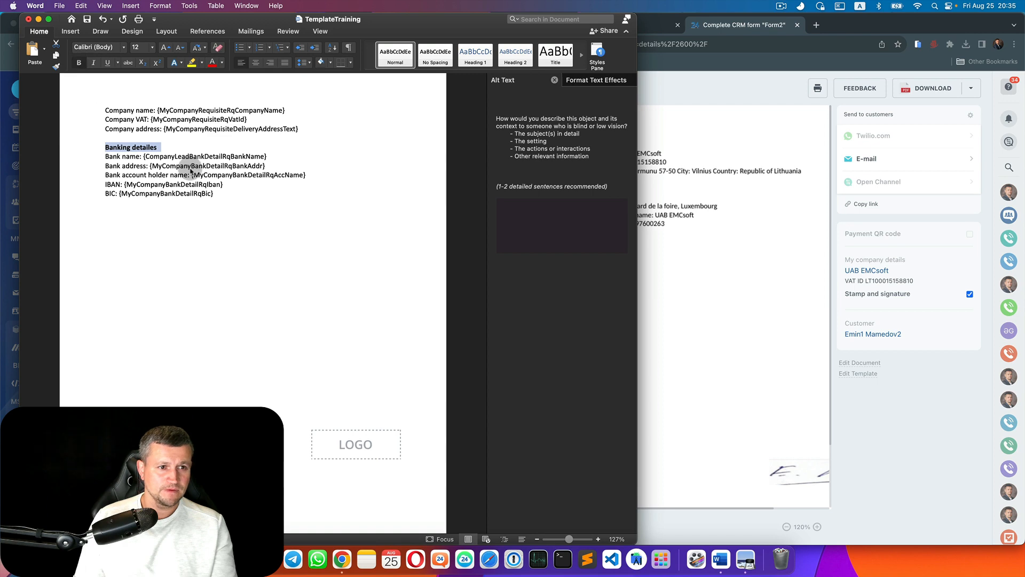
pyautogui.click(668, 193)
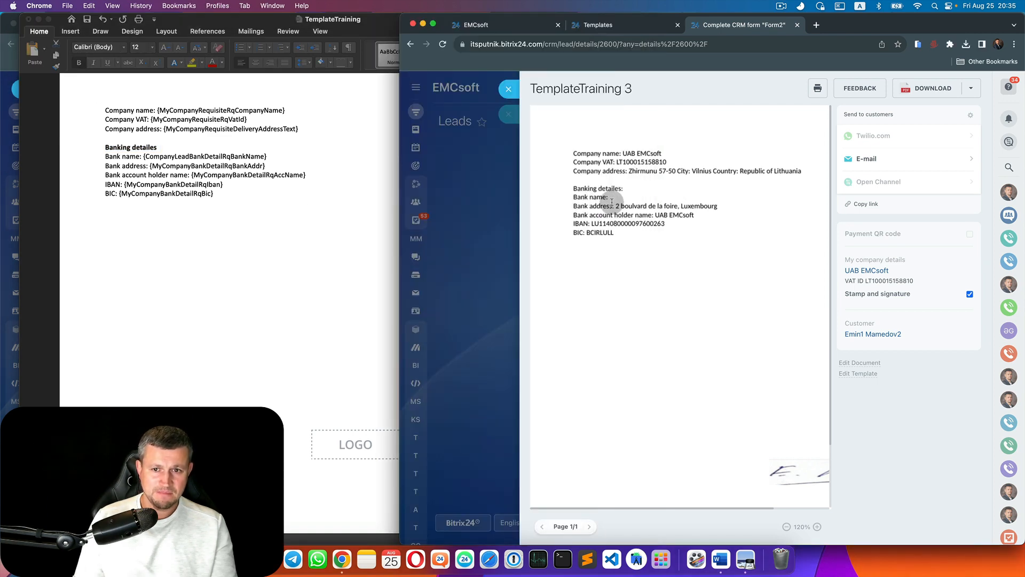
pyautogui.click(88, 25)
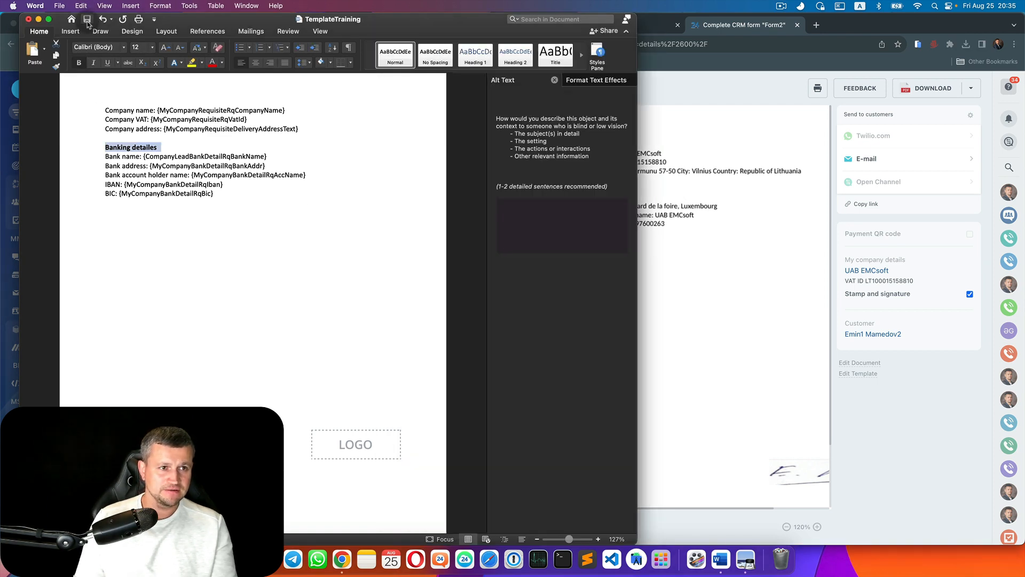
# Switch to the company card in Chrome and copy the Bank Name field's name attribute from the page code
pyautogui.click(776, 151)
pyautogui.click(514, 24)
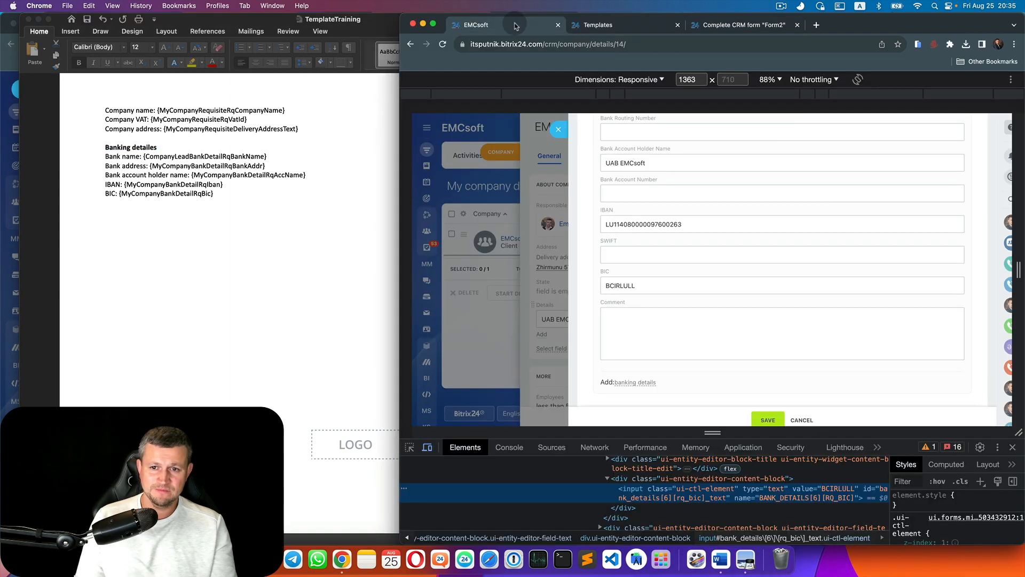
pyautogui.scroll(5, 715, 250)
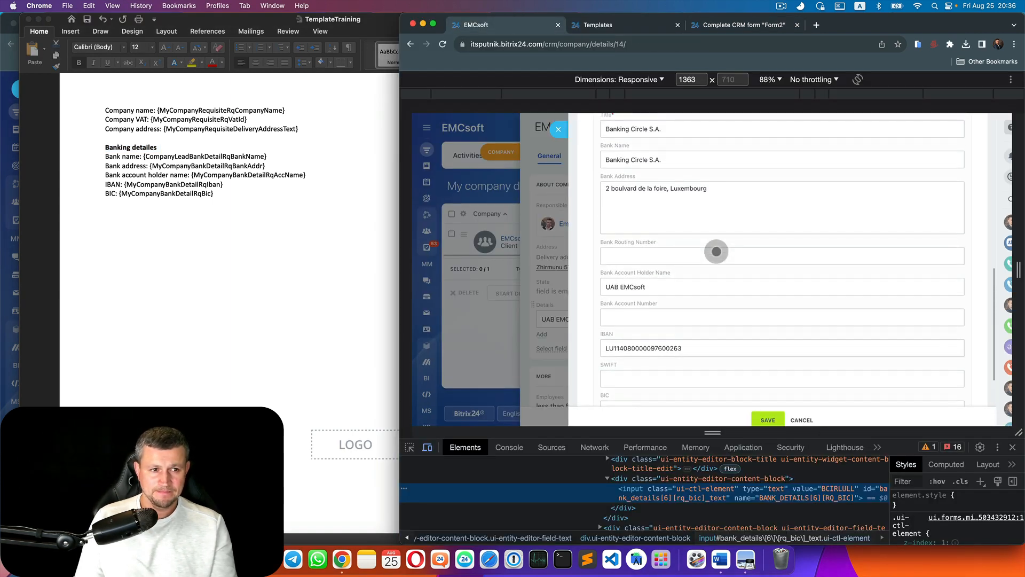
pyautogui.scroll(2, 715, 251)
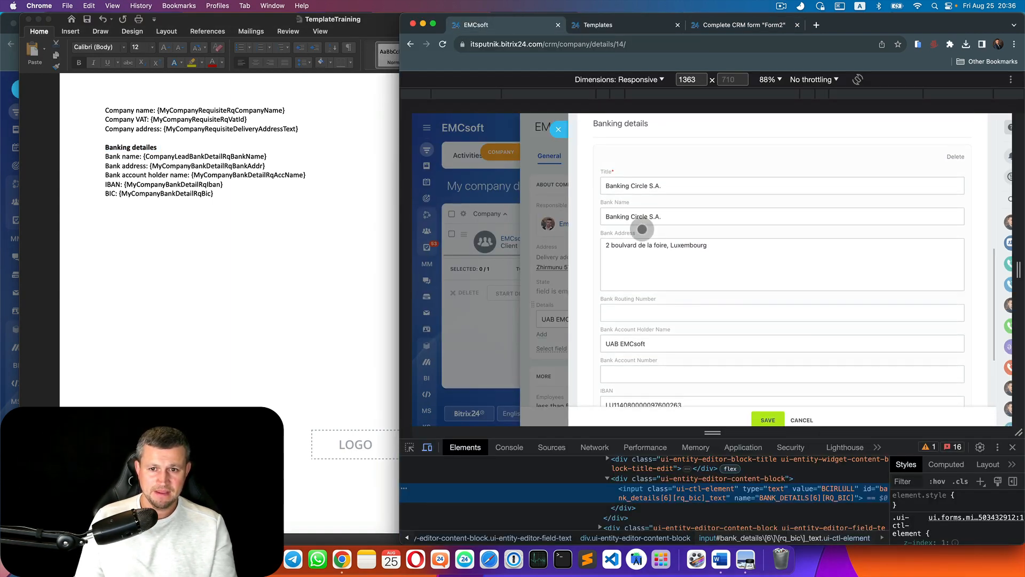
pyautogui.click(409, 447)
pyautogui.click(657, 217)
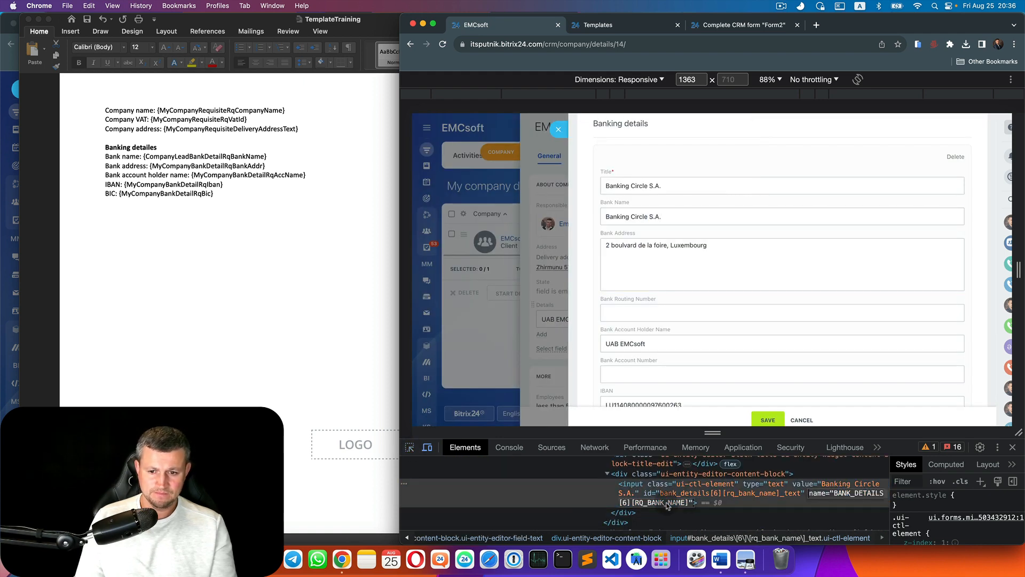
pyautogui.doubleClick(667, 503)
pyautogui.press('super+c')
# Paste the attribute into the template field search and trim it to RQBANKNAME
pyautogui.click(598, 25)
pyautogui.doubleClick(718, 90)
pyautogui.press('super+v')
pyautogui.click(742, 89)
pyautogui.press('BackSpace')
pyautogui.press('Left')
pyautogui.press('Left')
pyautogui.press('Left')
pyautogui.press('Left')
pyautogui.press('BackSpace')
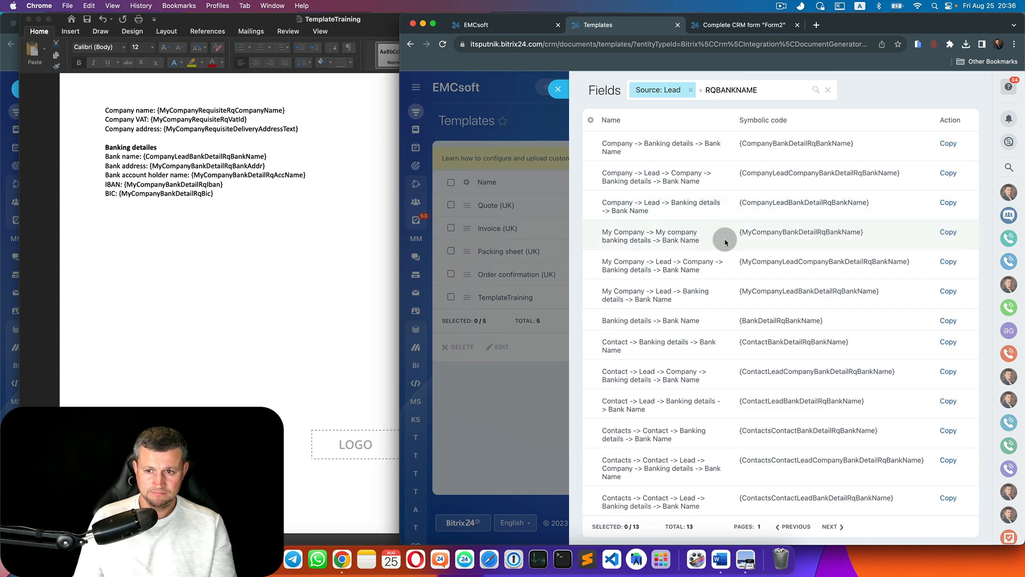
# Replace the code after "Bank name:" in the Word template with {MyCompanyBankDetailRqBankName} and save the document
pyautogui.click(948, 232)
pyautogui.press('super+Tab')
pyautogui.moveTo(262, 156); pyautogui.dragTo(143, 157)
pyautogui.press('super+v')
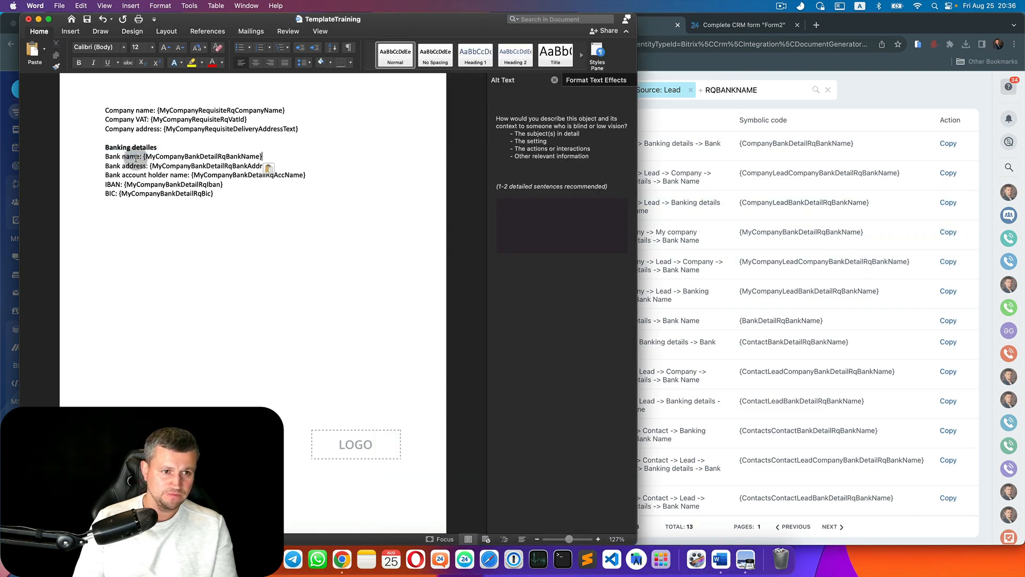
pyautogui.click(87, 19)
# Switch to the lead in Chrome and close the generated TemplateTraining 3 document
pyautogui.click(876, 162)
pyautogui.click(744, 25)
pyautogui.click(515, 89)
pyautogui.click(894, 94)
pyautogui.click(910, 178)
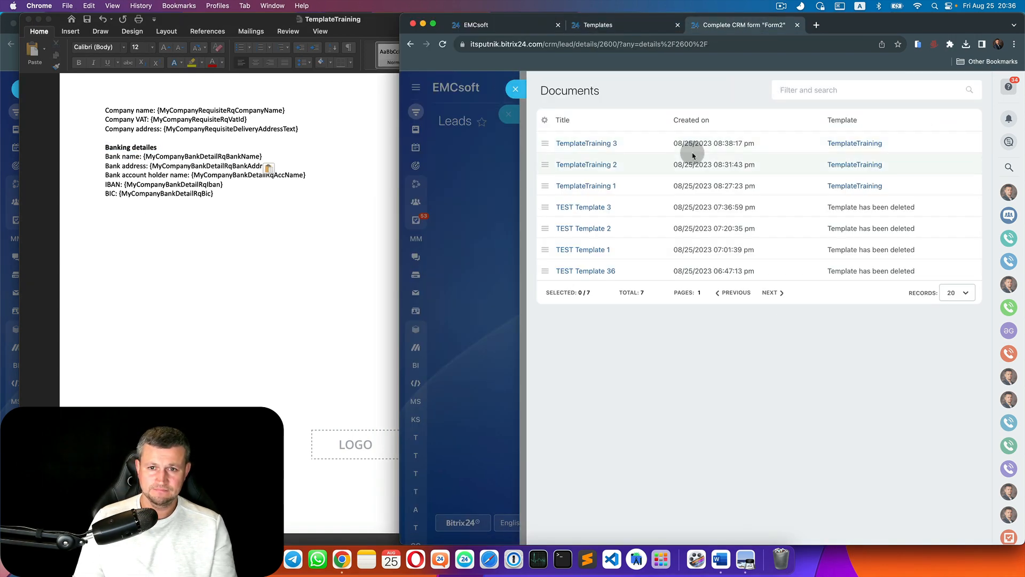
pyautogui.click(515, 89)
# Open the lead's template list, replace the TemplateTraining template's file with Template Invoice (UK) (1).docx from Downloads and save
pyautogui.click(895, 94)
pyautogui.click(917, 149)
pyautogui.click(573, 266)
pyautogui.click(607, 265)
pyautogui.click(958, 134)
pyautogui.click(844, 162)
pyautogui.click(567, 106)
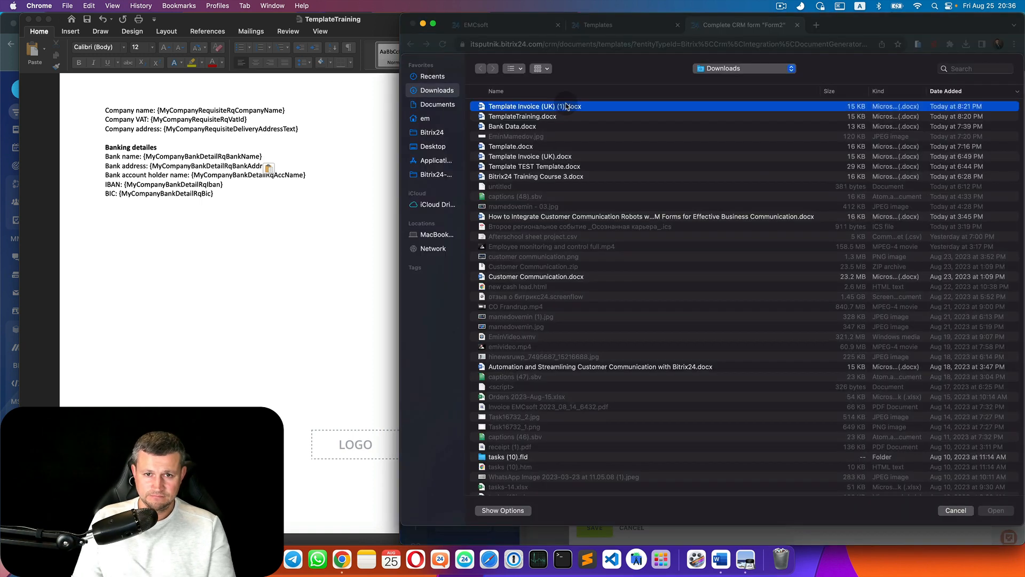
pyautogui.doubleClick(566, 105)
pyautogui.click(597, 527)
# Generate a TemplateTraining document from the lead twice, each with a new number, and close it each time
pyautogui.click(515, 89)
pyautogui.click(892, 94)
pyautogui.click(887, 116)
pyautogui.click(720, 346)
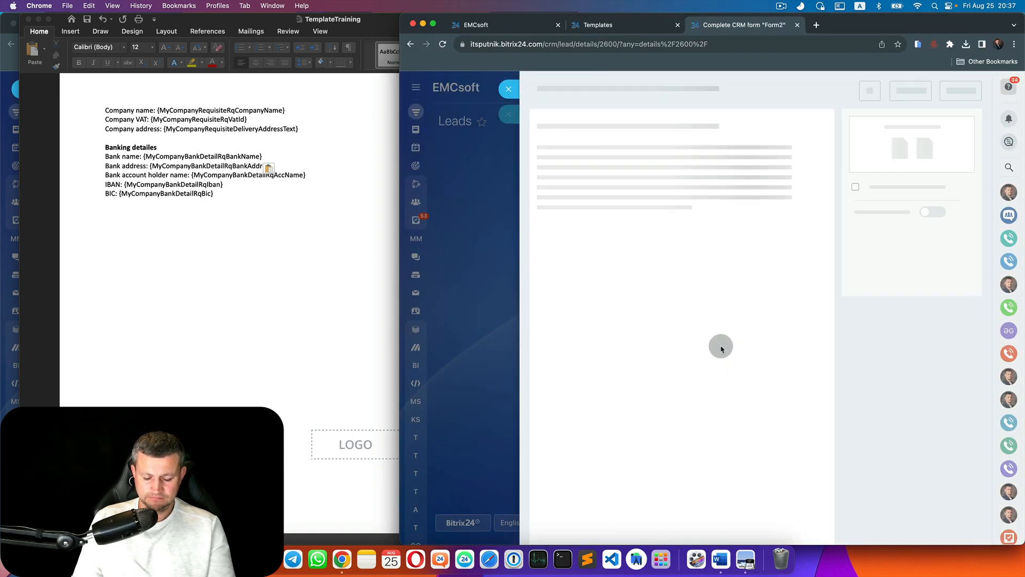
pyautogui.click(509, 89)
pyautogui.click(892, 94)
pyautogui.click(894, 117)
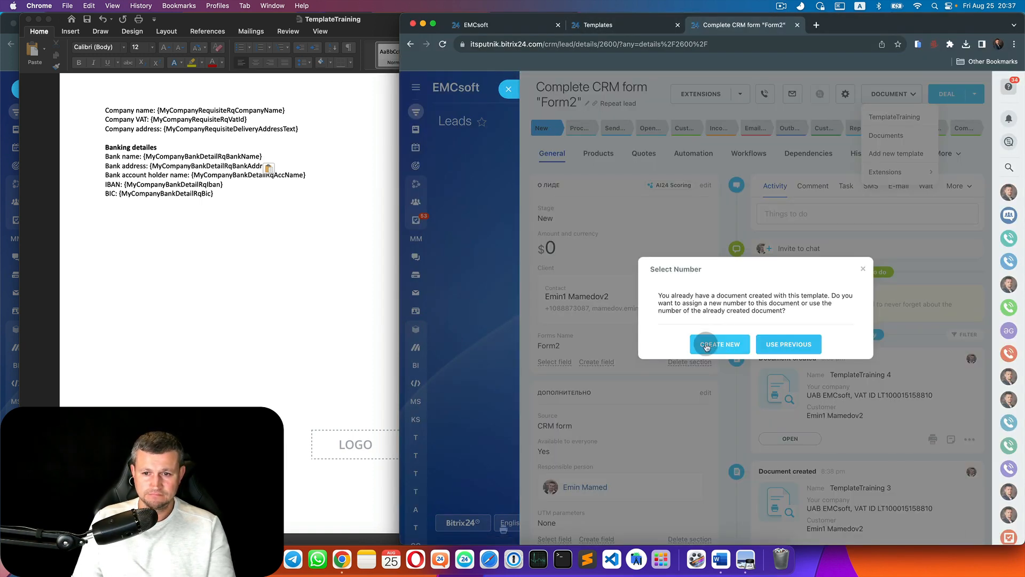
pyautogui.click(706, 346)
pyautogui.click(508, 89)
# Save the Word template again, switch to Chrome and open the lead's document template list
pyautogui.click(122, 159)
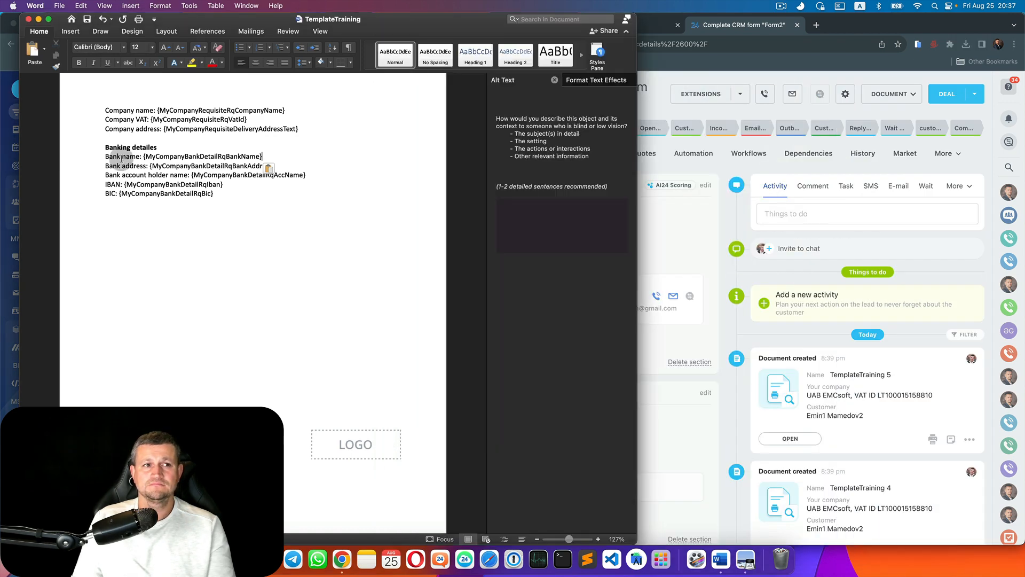
pyautogui.click(86, 20)
pyautogui.click(905, 95)
pyautogui.click(903, 94)
pyautogui.click(892, 171)
# Edit the TemplateTraining template, upload the updated Word document from Downloads as its new file and save it
pyautogui.click(590, 261)
pyautogui.click(942, 127)
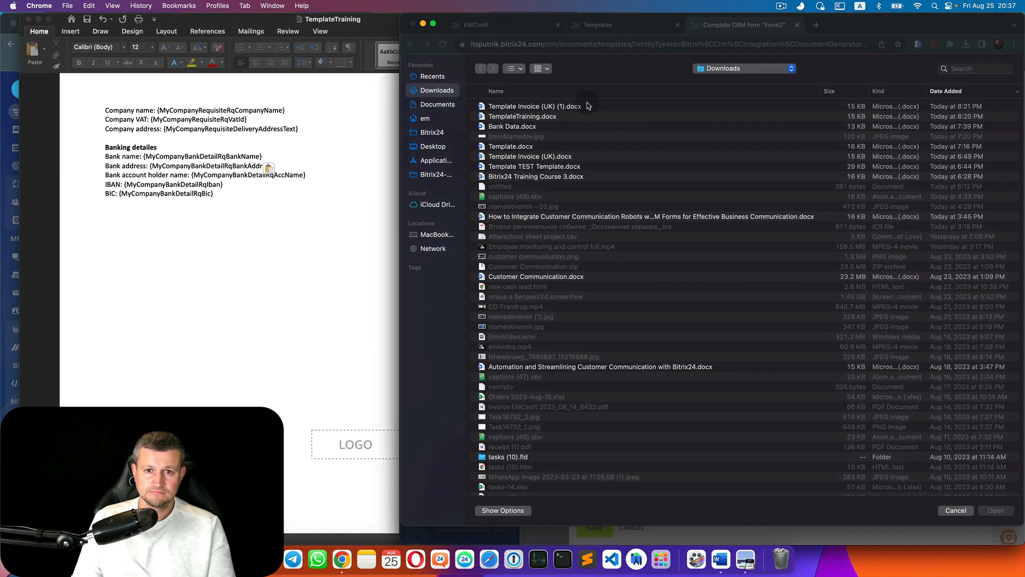
pyautogui.doubleClick(587, 101)
pyautogui.click(592, 528)
# Generate a new TemplateTraining document from the lead and review its company details, banking details and signature
pyautogui.click(517, 88)
pyautogui.click(904, 107)
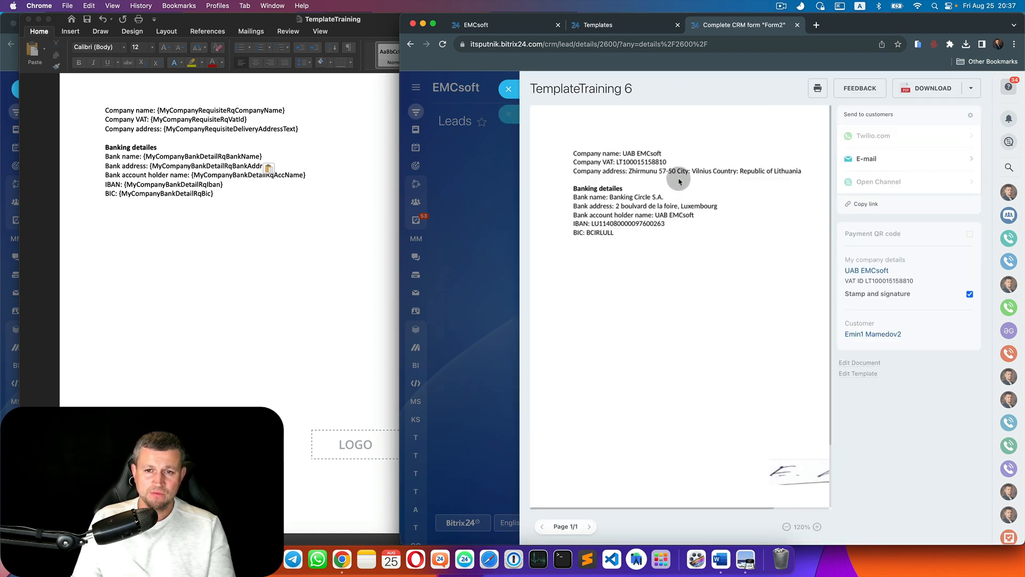
pyautogui.moveTo(635, 153); pyautogui.dragTo(691, 169)
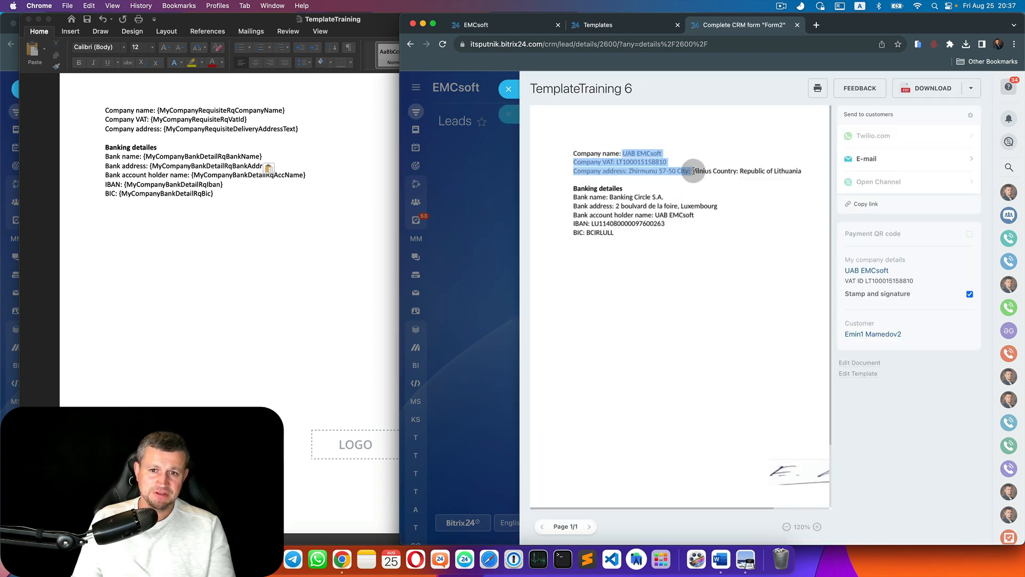
pyautogui.moveTo(599, 188); pyautogui.dragTo(648, 216)
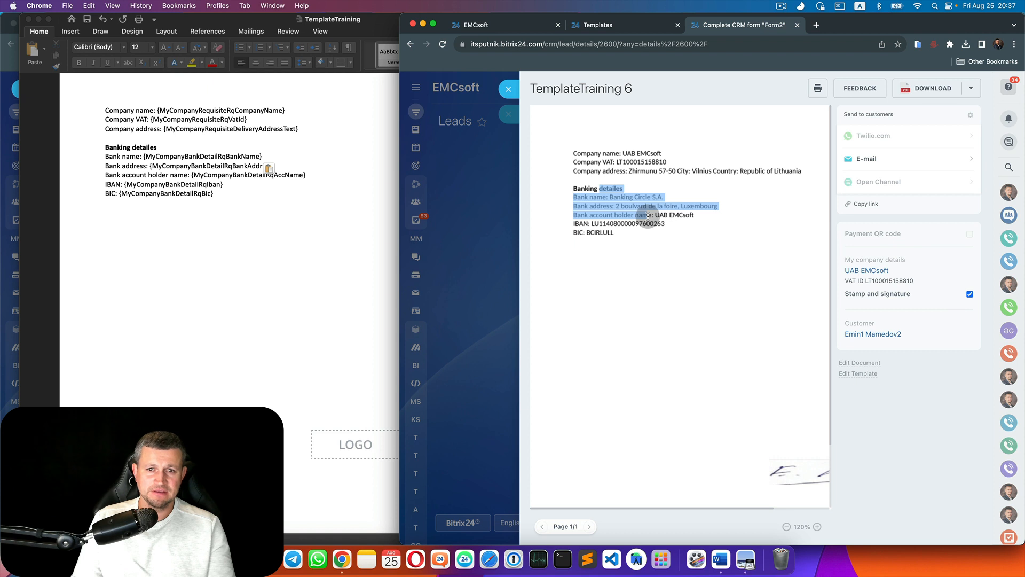
pyautogui.click(793, 474)
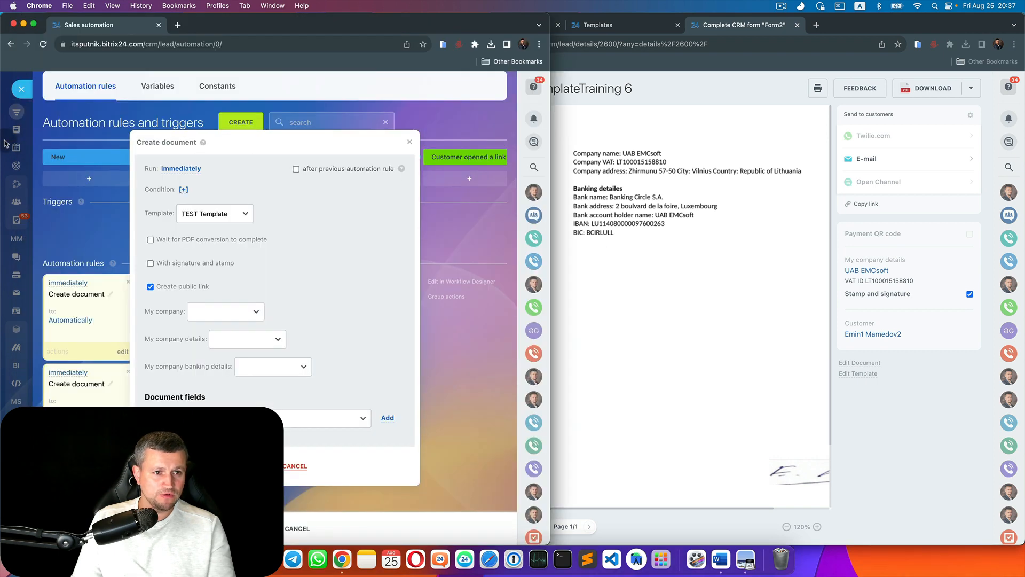
# Reload the Sales automation page, discarding unsaved changes, and add a Create document automation rule to the New stage
pyautogui.click(8, 140)
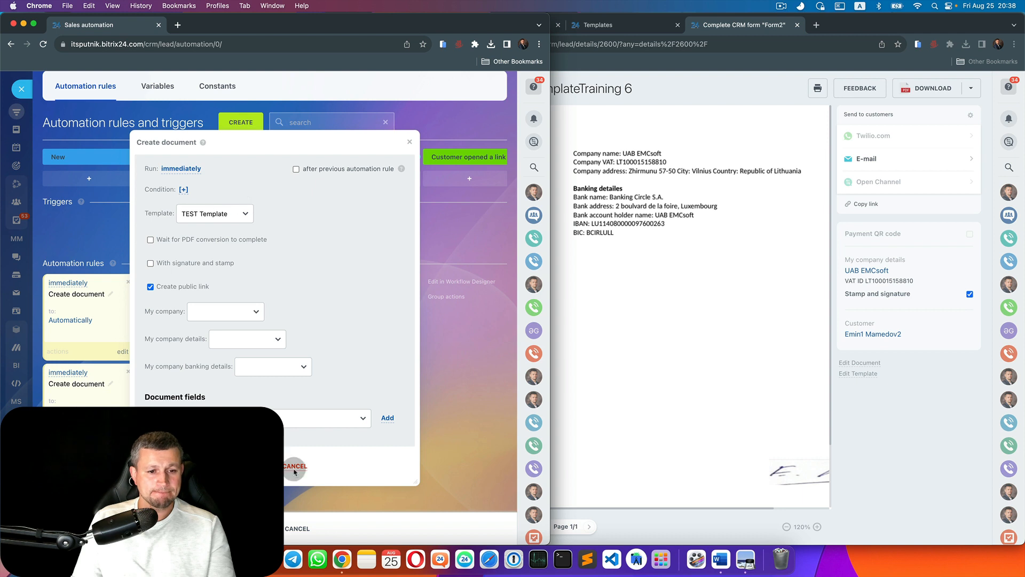
pyautogui.click(43, 45)
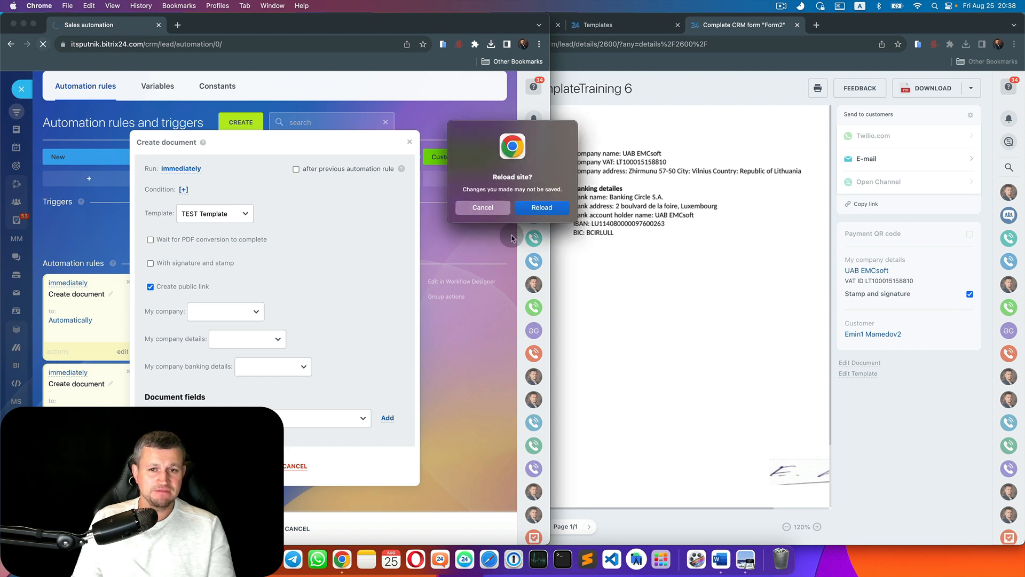
pyautogui.click(541, 206)
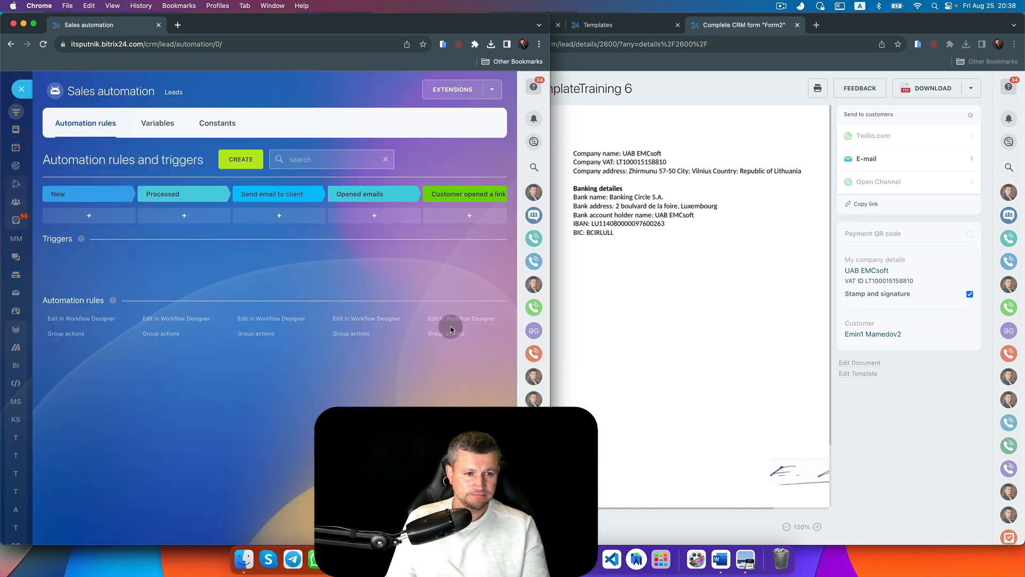
pyautogui.click(241, 159)
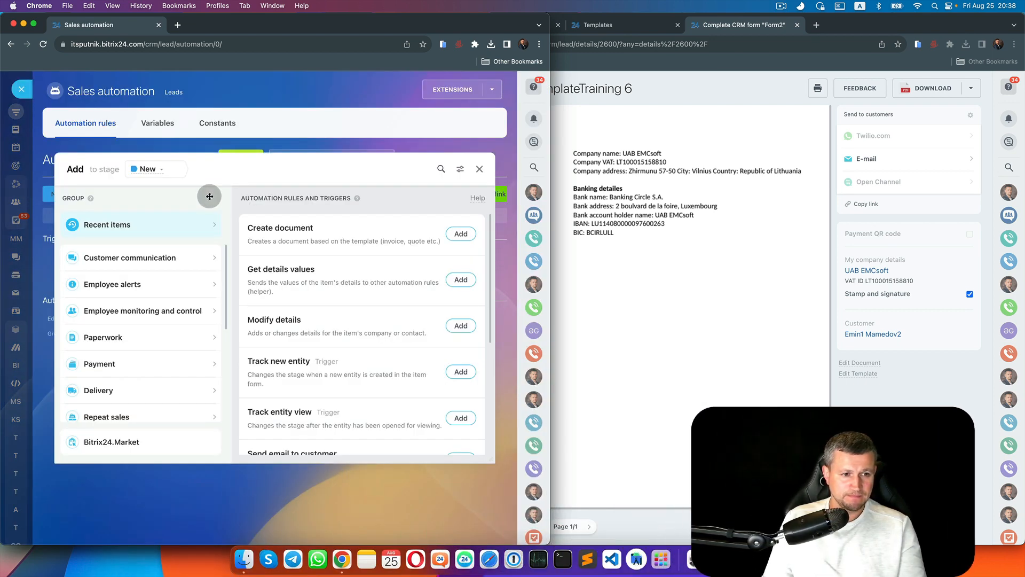
pyautogui.click(144, 342)
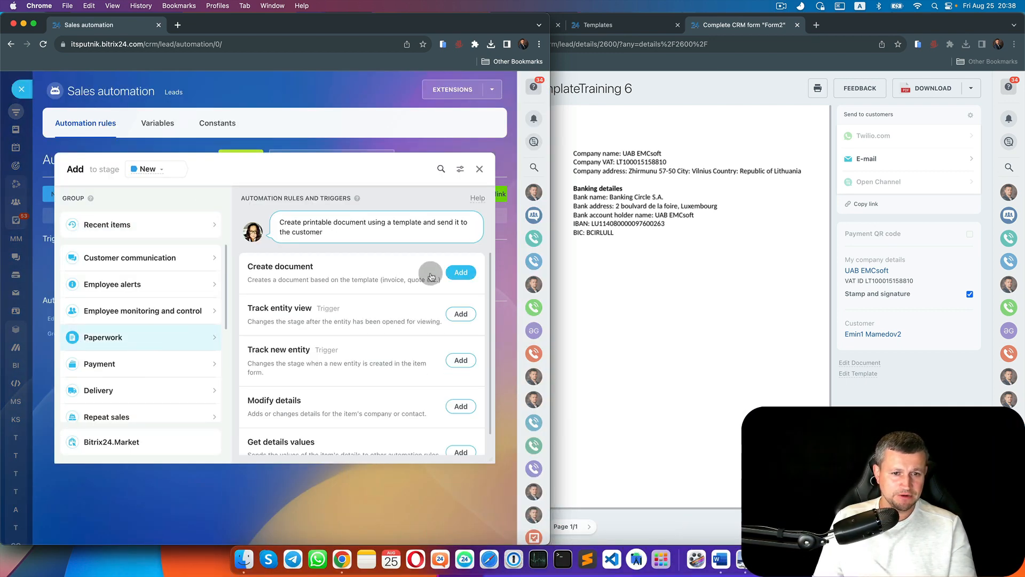
pyautogui.click(457, 272)
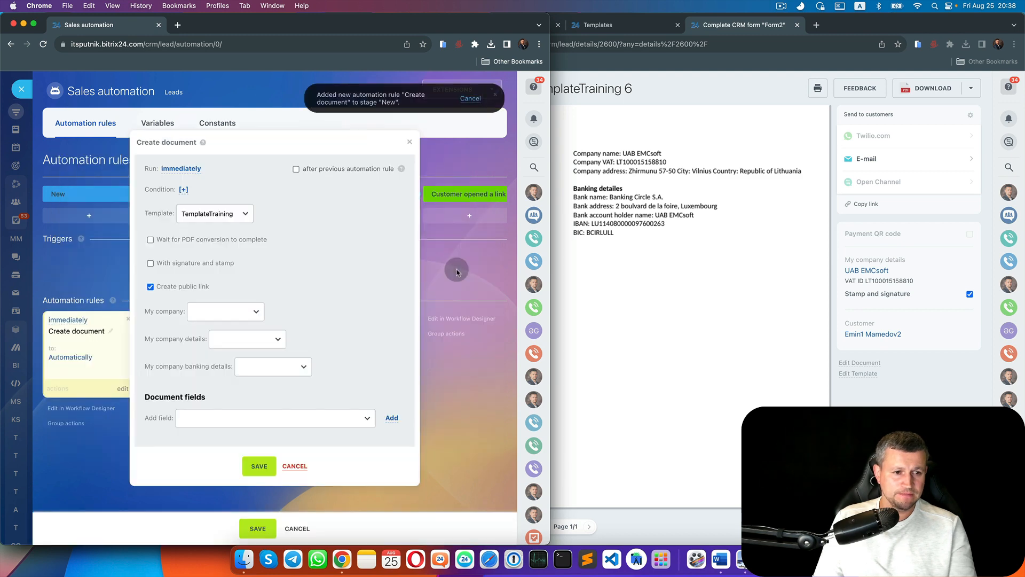
# Set the Create document rule's template to TemplateTraining and its company to EMCsoft
pyautogui.click(235, 215)
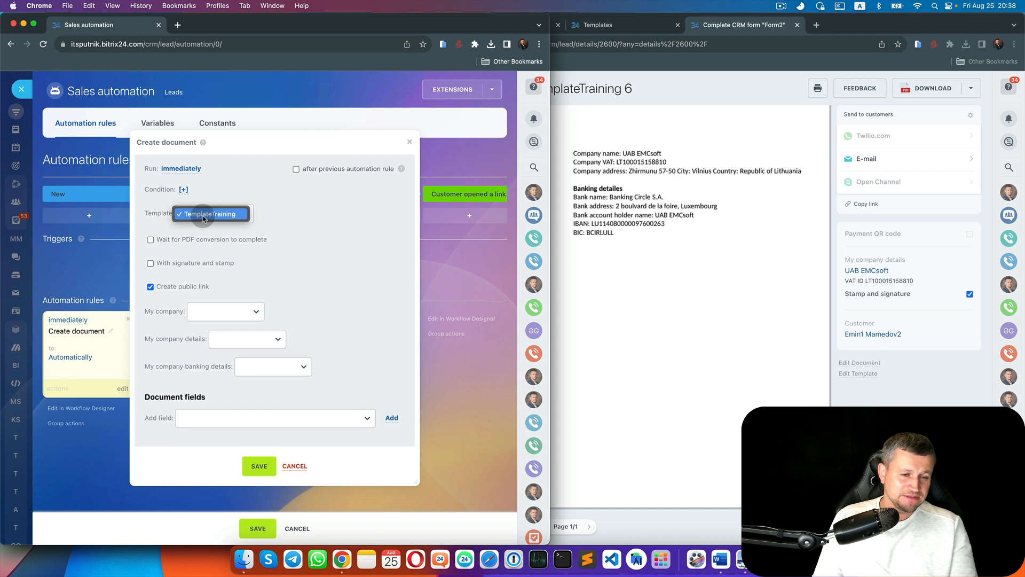
pyautogui.click(204, 215)
pyautogui.click(227, 311)
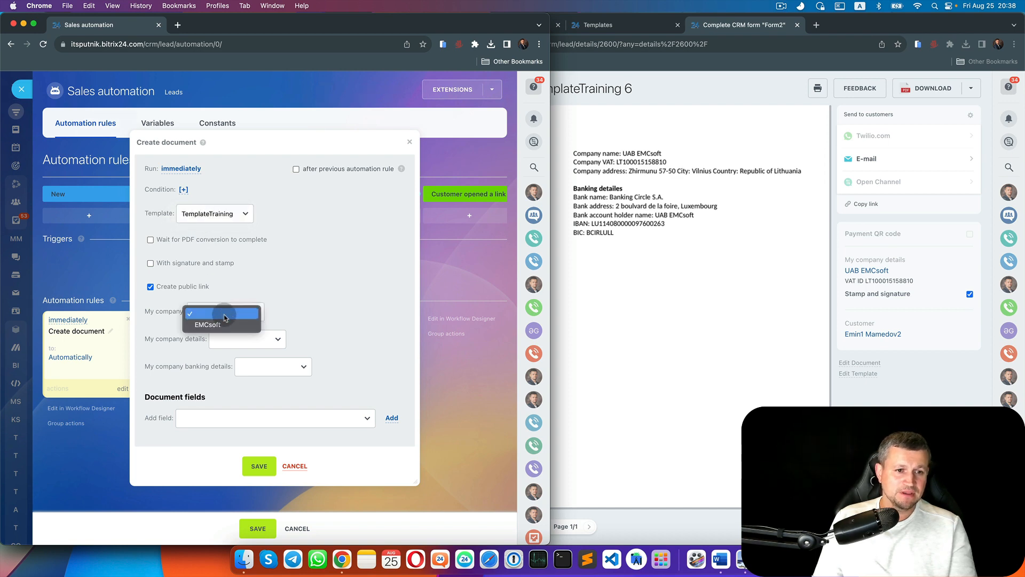
pyautogui.click(220, 324)
# Reopen the EMCsoft company record from My company details without developer tools and view its requisites and banking details
pyautogui.click(635, 18)
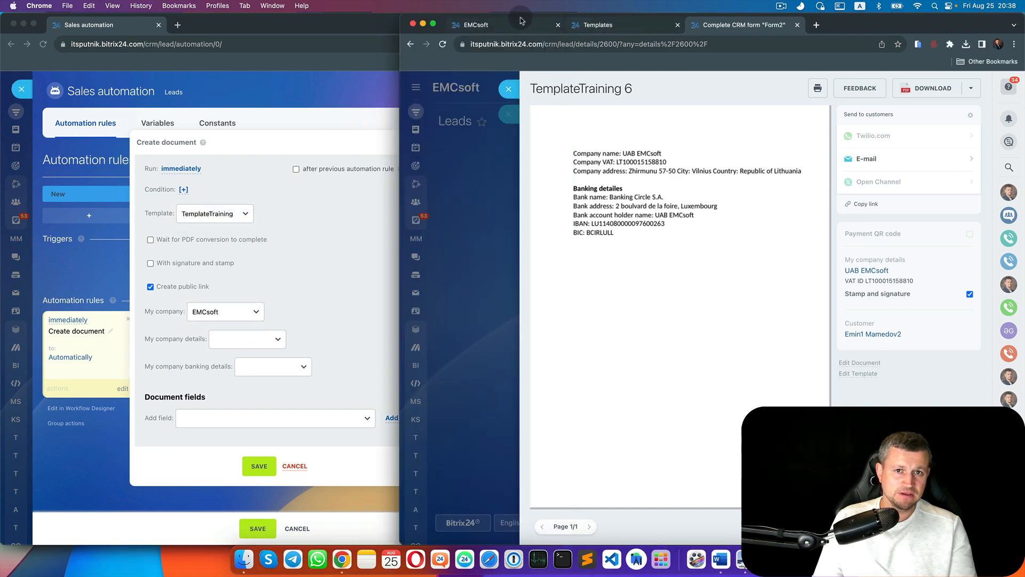
pyautogui.click(497, 27)
pyautogui.click(559, 131)
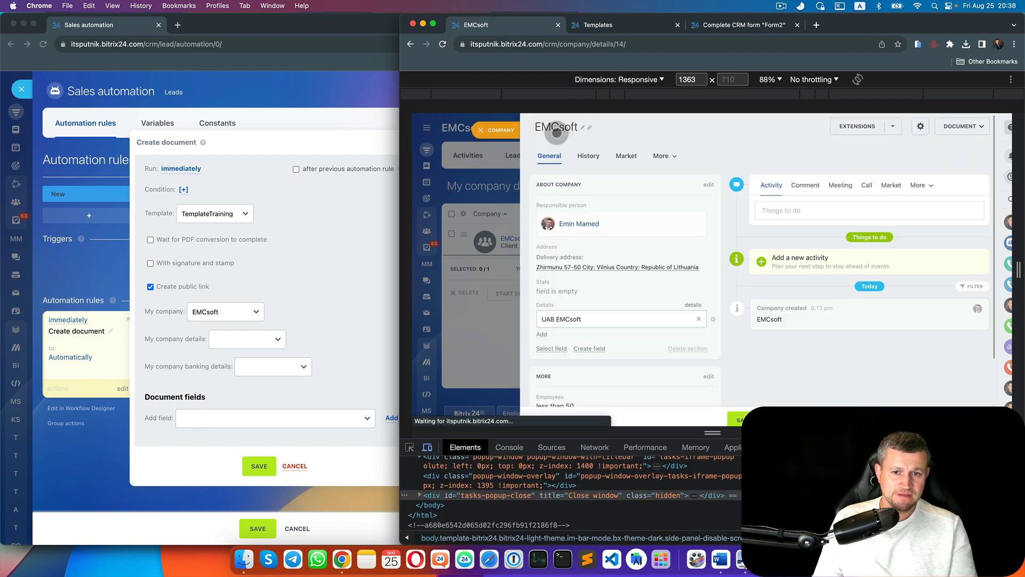
pyautogui.click(496, 130)
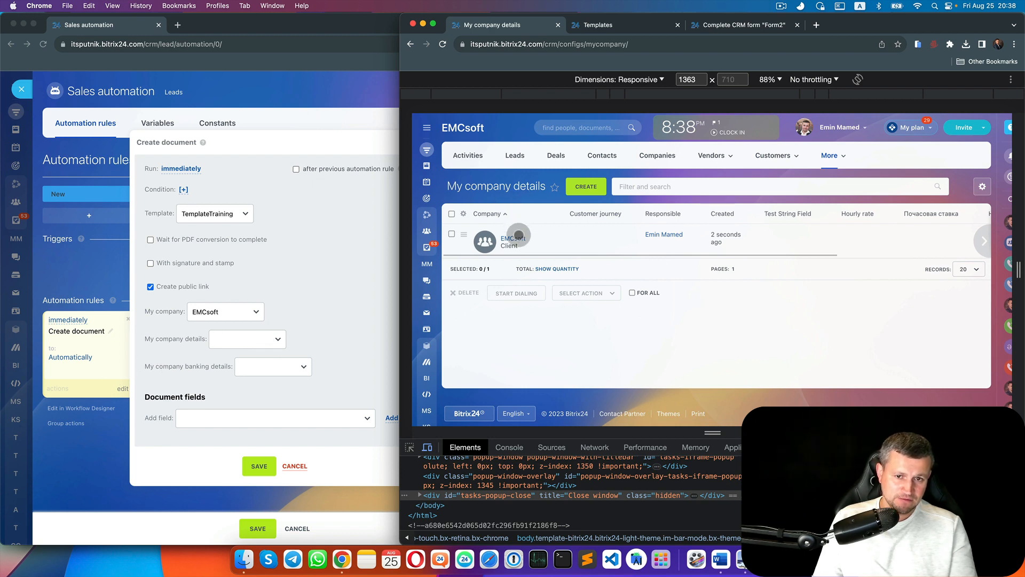
pyautogui.click(515, 237)
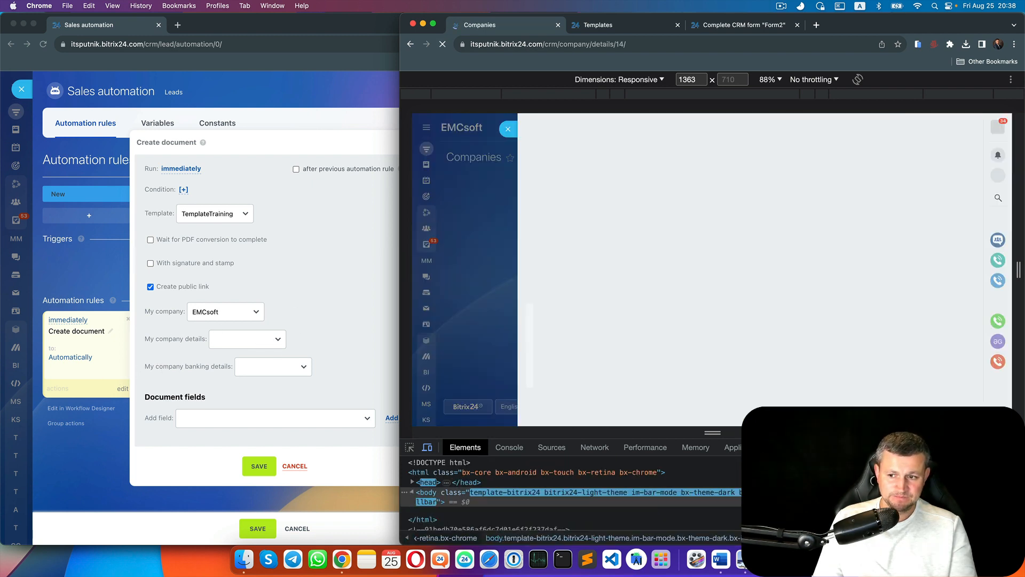
pyautogui.press('alt+super+i')
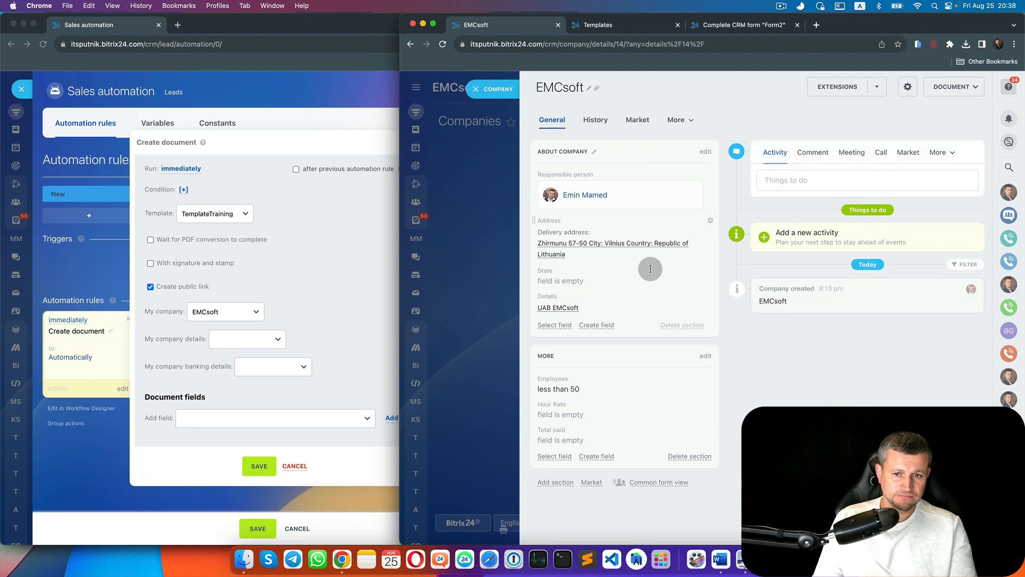
pyautogui.moveTo(565, 310)
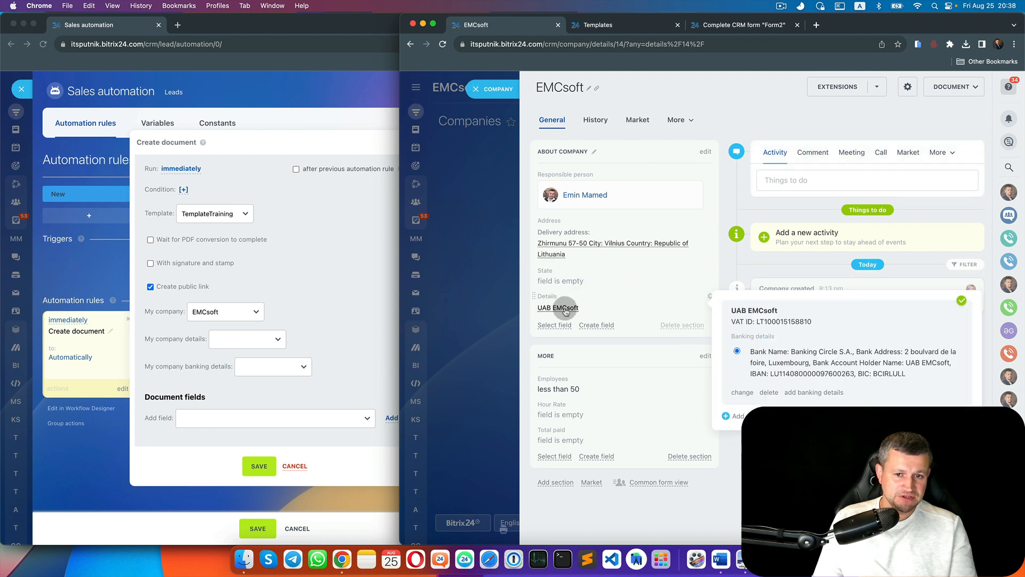
# Set the rule's My company details to EMCsoft
pyautogui.click(239, 345)
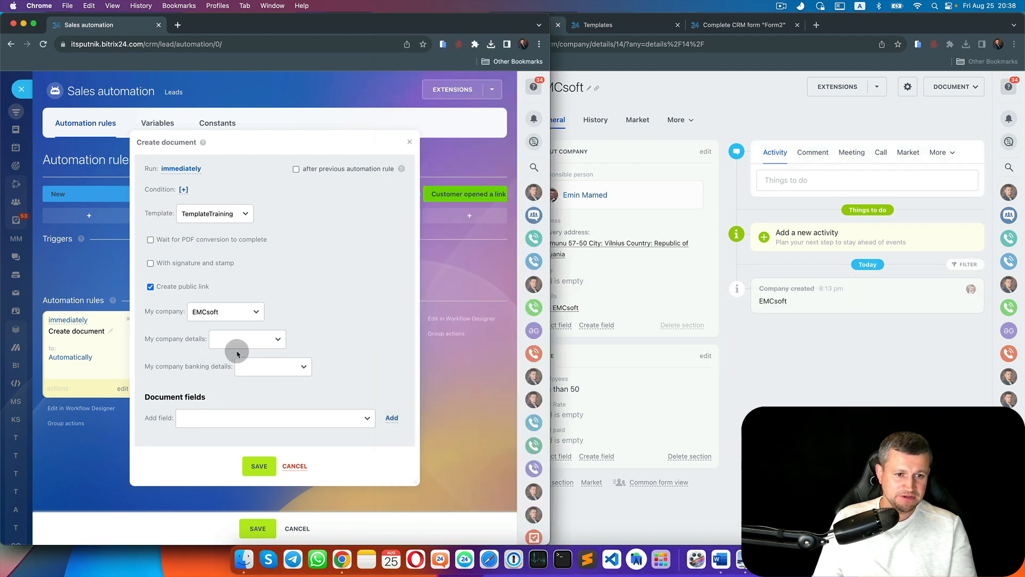
pyautogui.click(237, 344)
pyautogui.click(228, 350)
# Open the EMCsoft company's requisites form and check the name in its heading
pyautogui.click(581, 305)
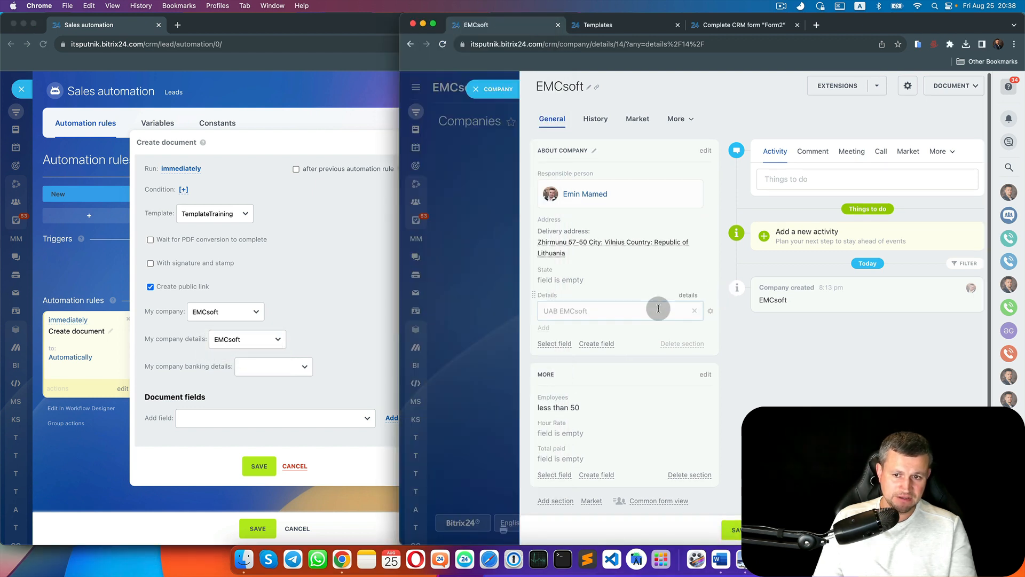
pyautogui.click(687, 295)
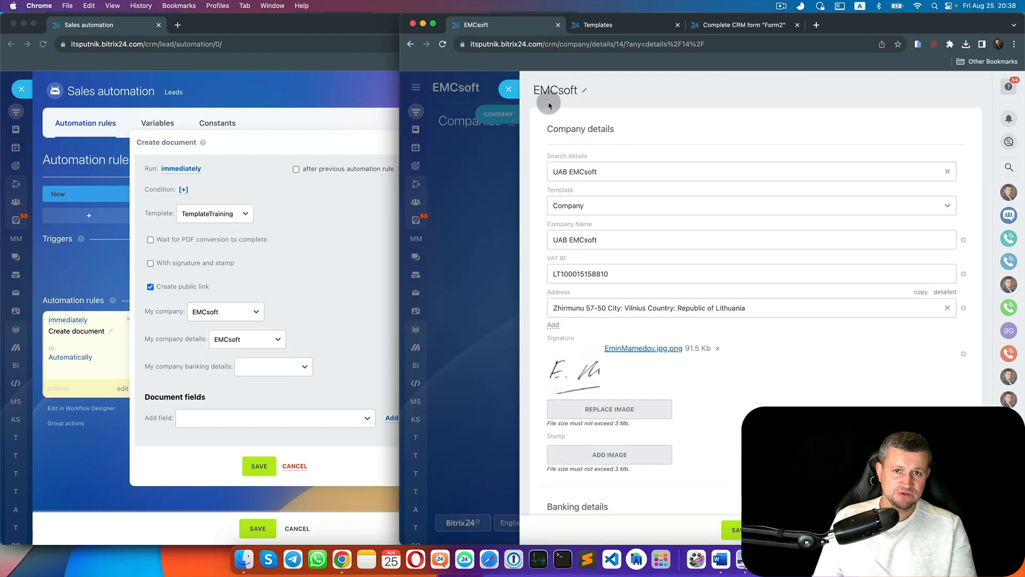
pyautogui.moveTo(536, 92); pyautogui.dragTo(564, 91)
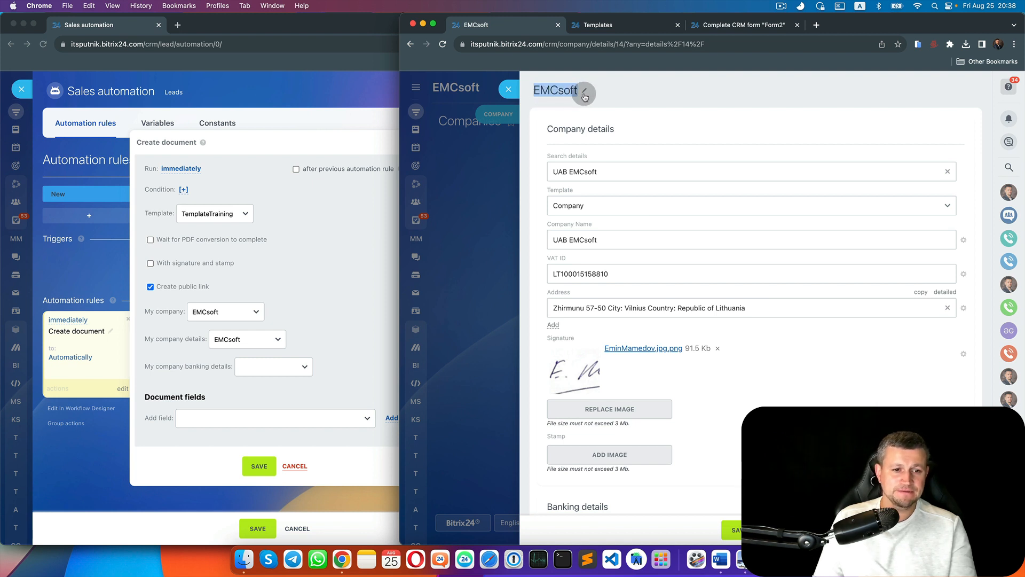
# Set the rule's My company banking details to Banking Circle S.A
pyautogui.click(267, 369)
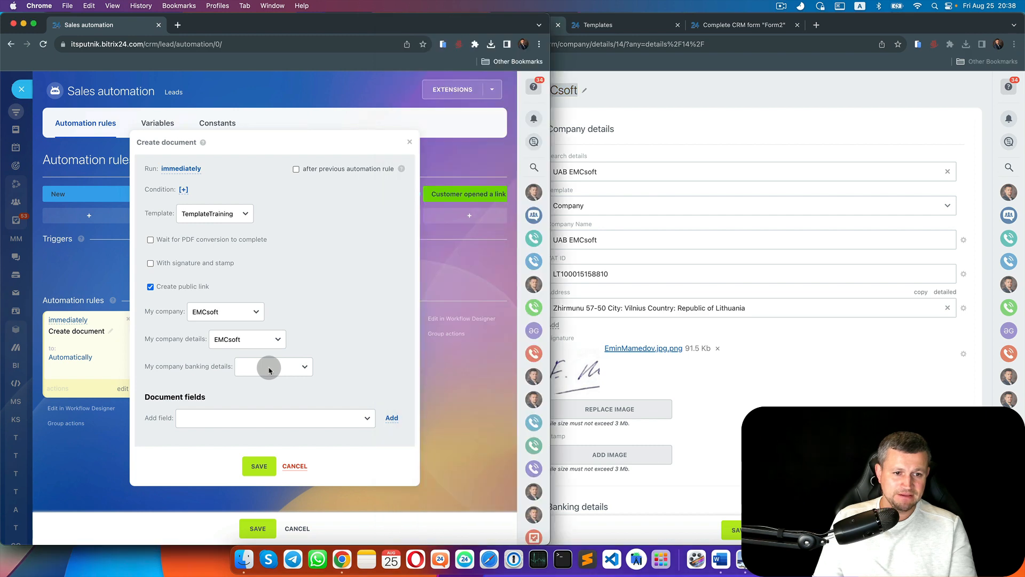
pyautogui.click(267, 368)
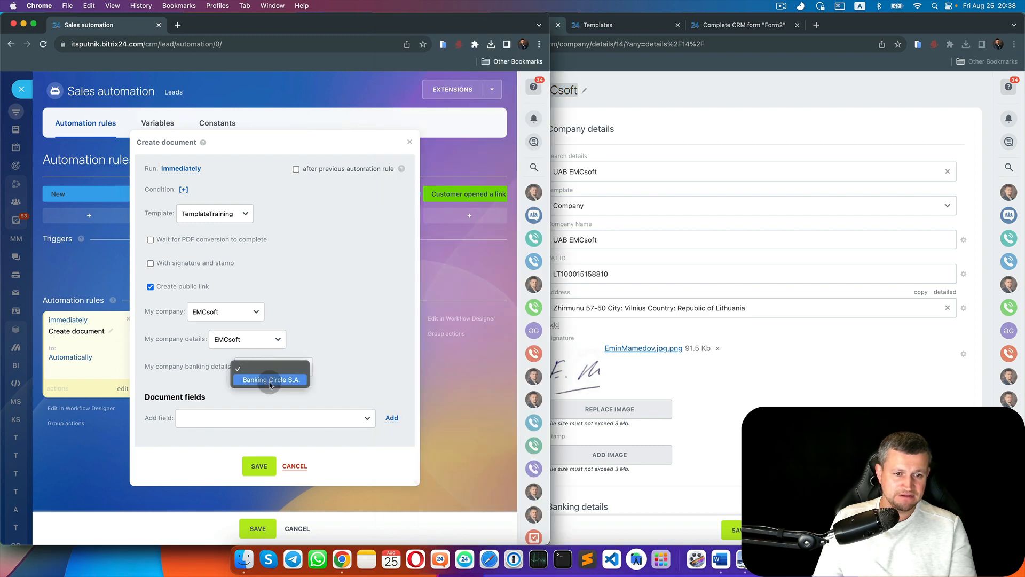
pyautogui.click(269, 380)
# Check the banking details title in the EMCsoft requisites form and save the form
pyautogui.scroll(-5, 608, 405)
pyautogui.click(578, 302)
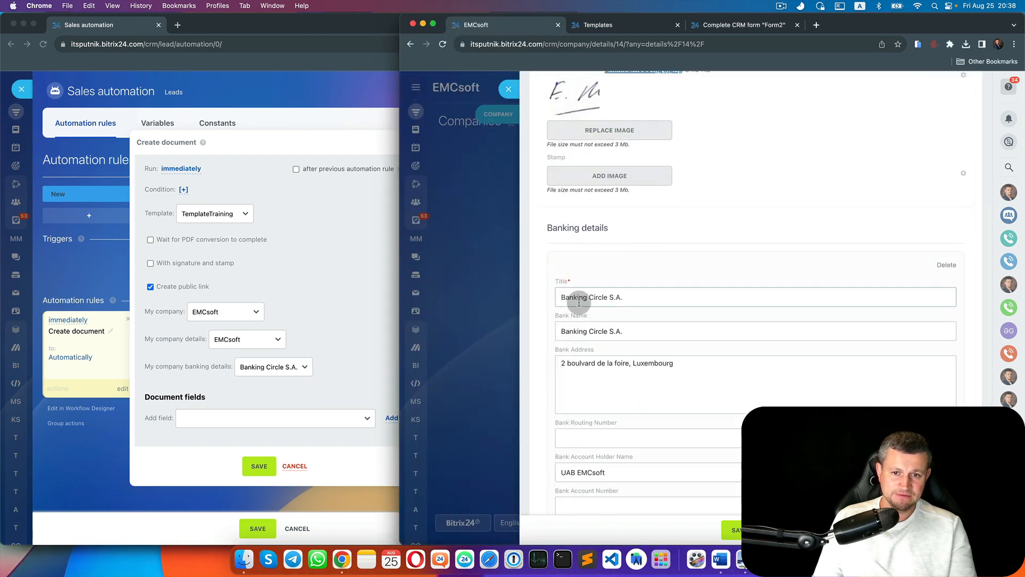
pyautogui.click(672, 298)
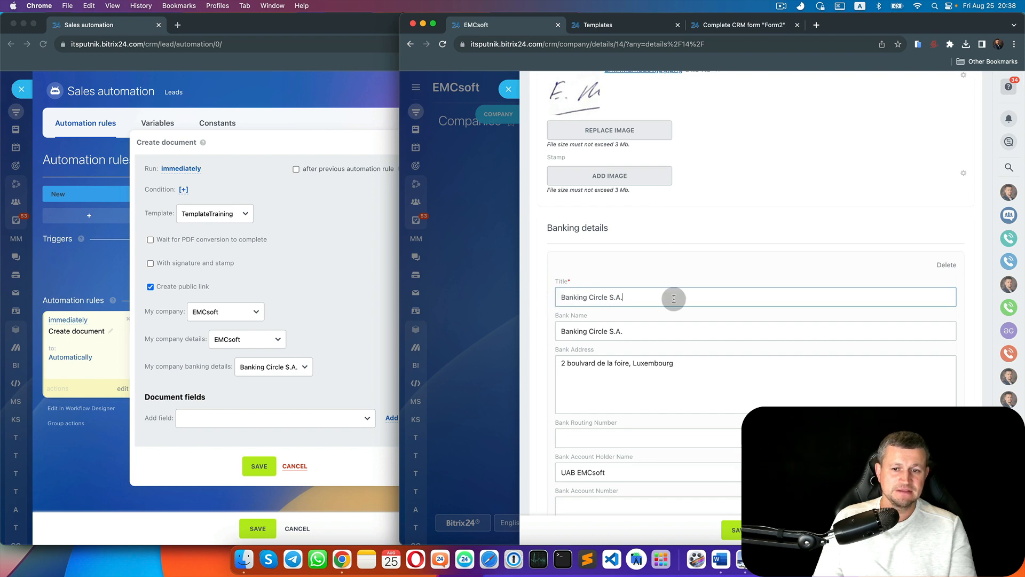
pyautogui.click(736, 529)
# Save the Create document rule and the lead automation changes
pyautogui.click(347, 299)
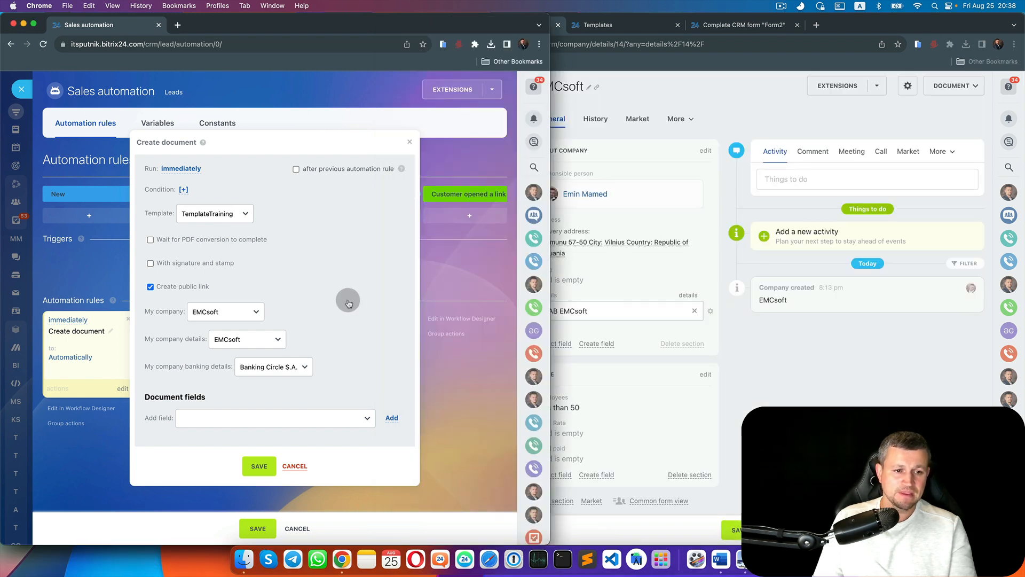
pyautogui.click(262, 470)
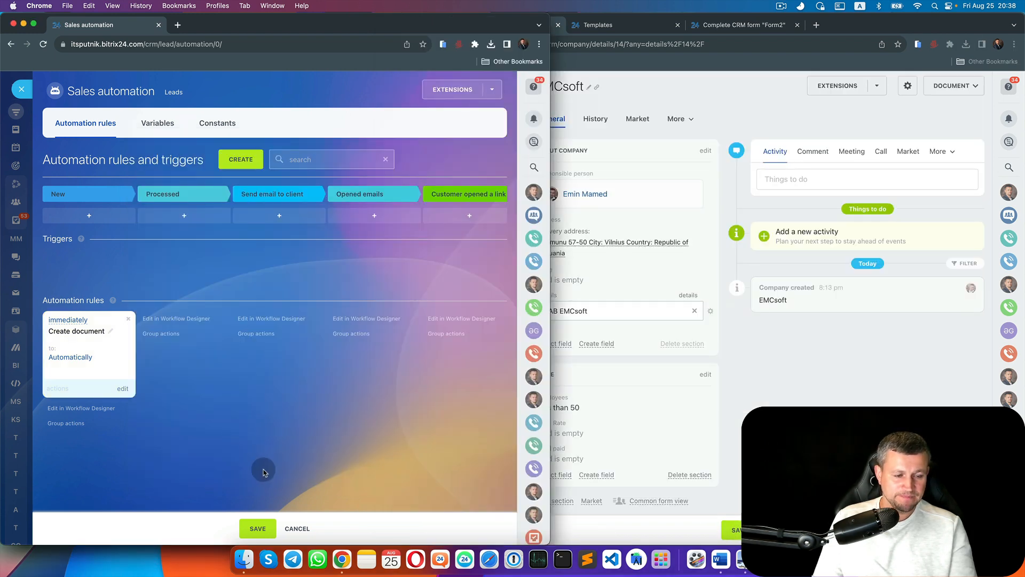
pyautogui.click(264, 528)
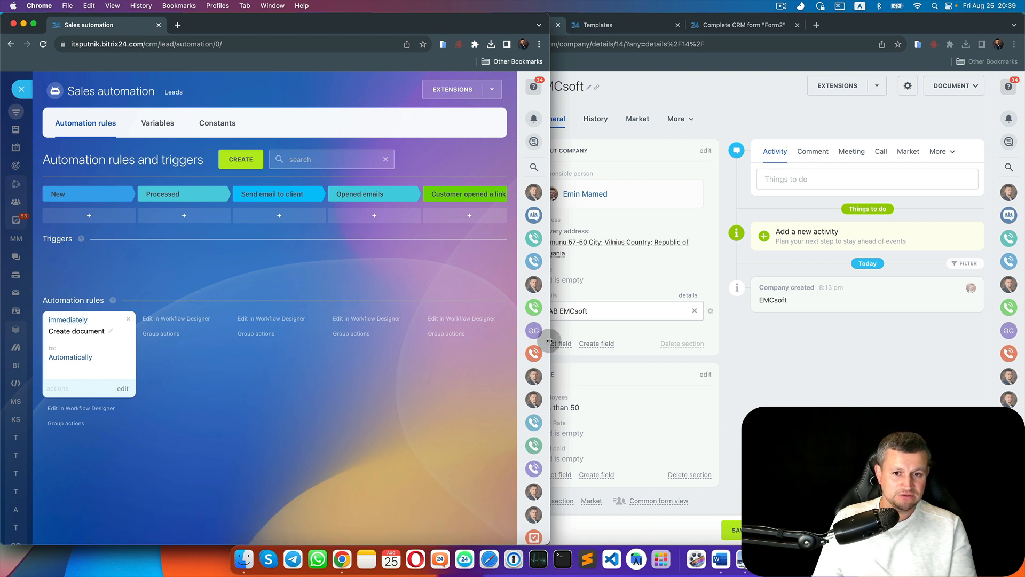
# Move the Create document rule to the Processed stage and on to Send email to client, saving the automation after each move
pyautogui.moveTo(550, 348); pyautogui.dragTo(705, 344)
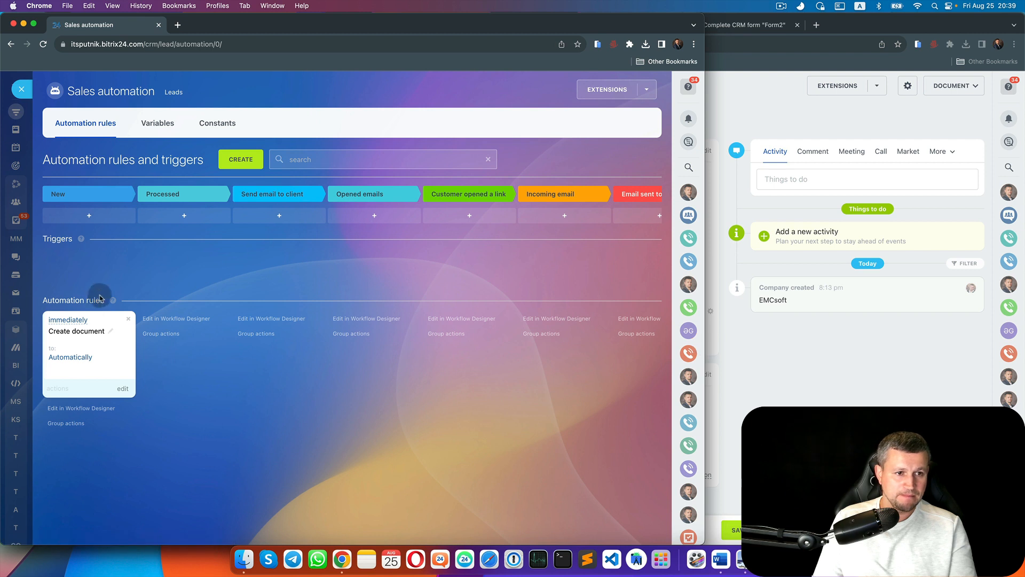
pyautogui.moveTo(118, 351); pyautogui.dragTo(171, 350)
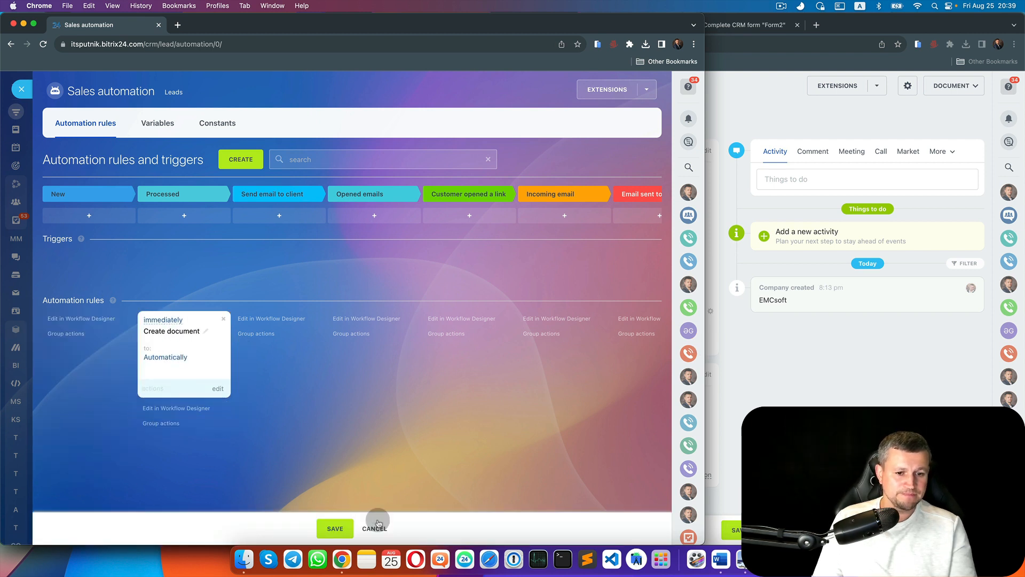
pyautogui.click(333, 528)
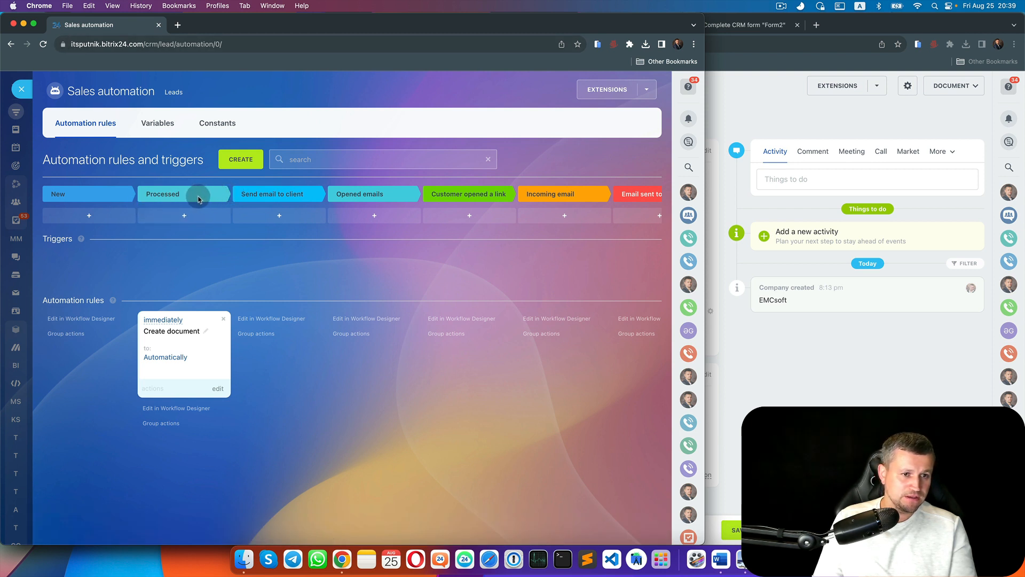
pyautogui.moveTo(203, 348); pyautogui.dragTo(265, 348)
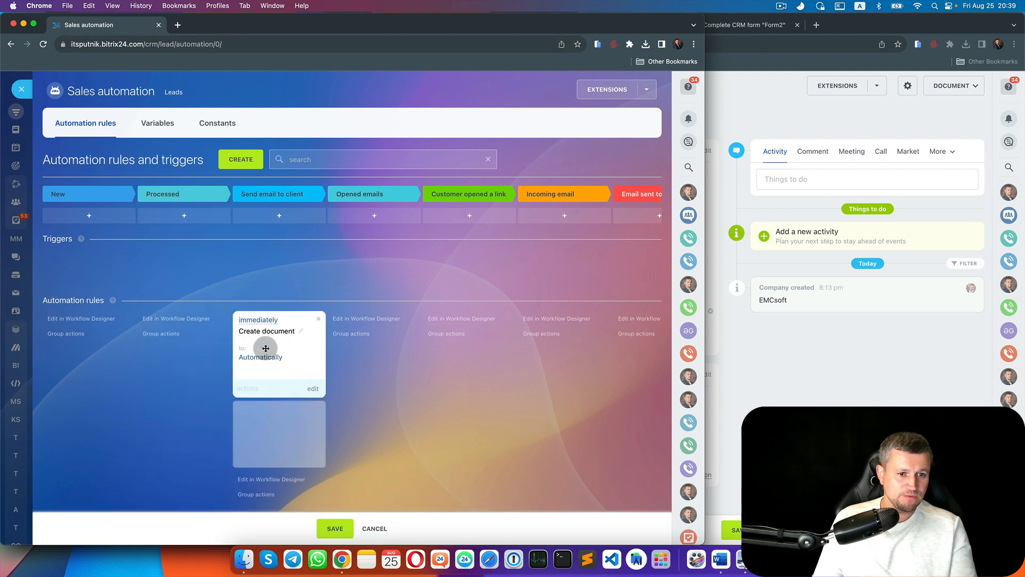
pyautogui.click(330, 528)
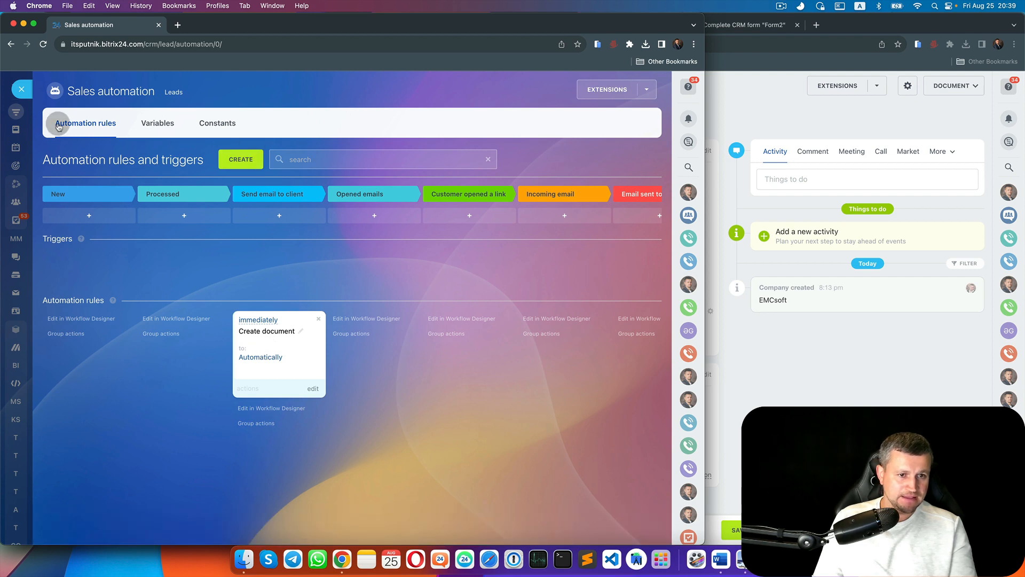
# Close Sales automation and rename the Send email to client stage on the Leads kanban as Create Document
pyautogui.click(21, 88)
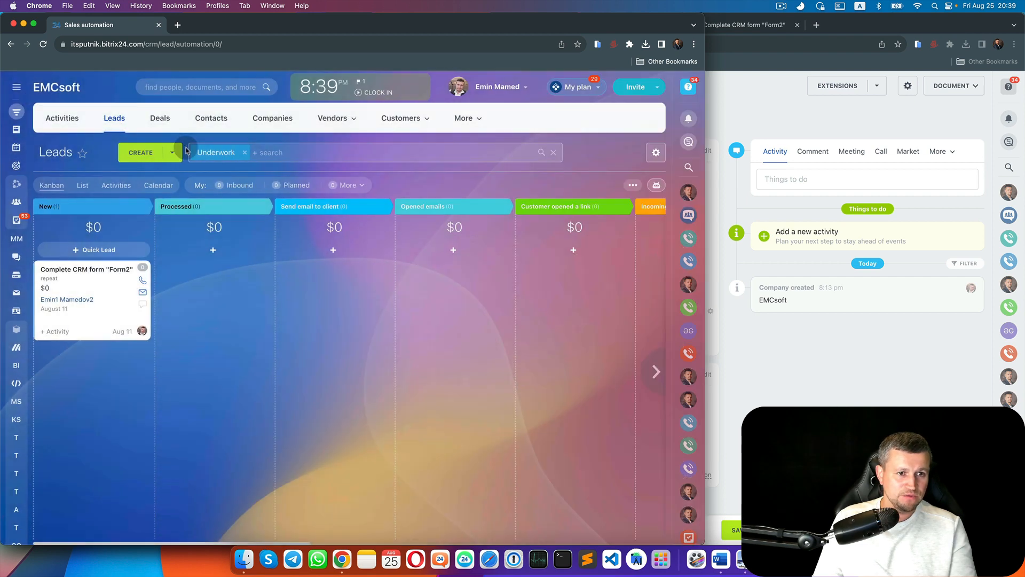
pyautogui.click(376, 208)
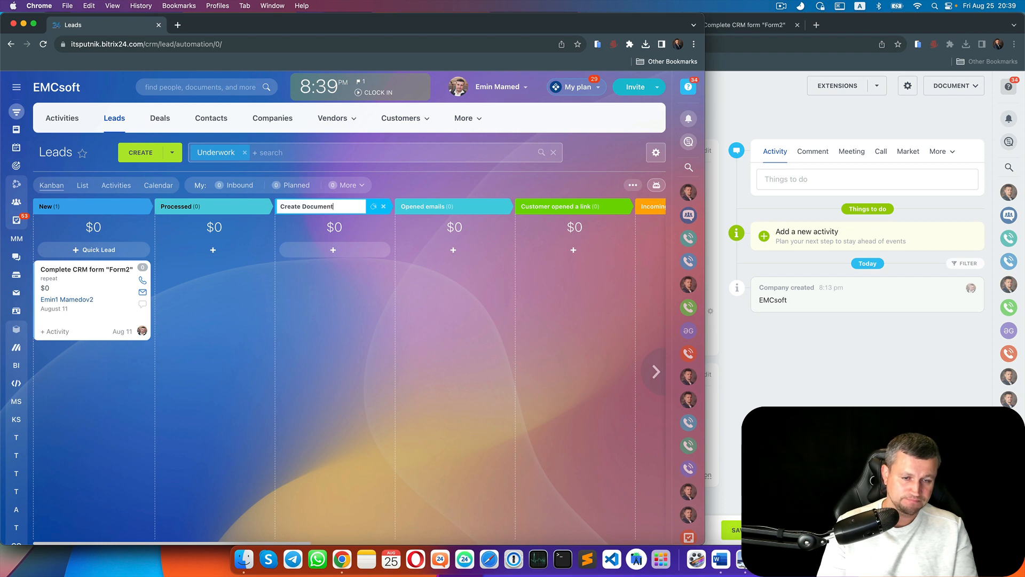
pyautogui.press('Return')
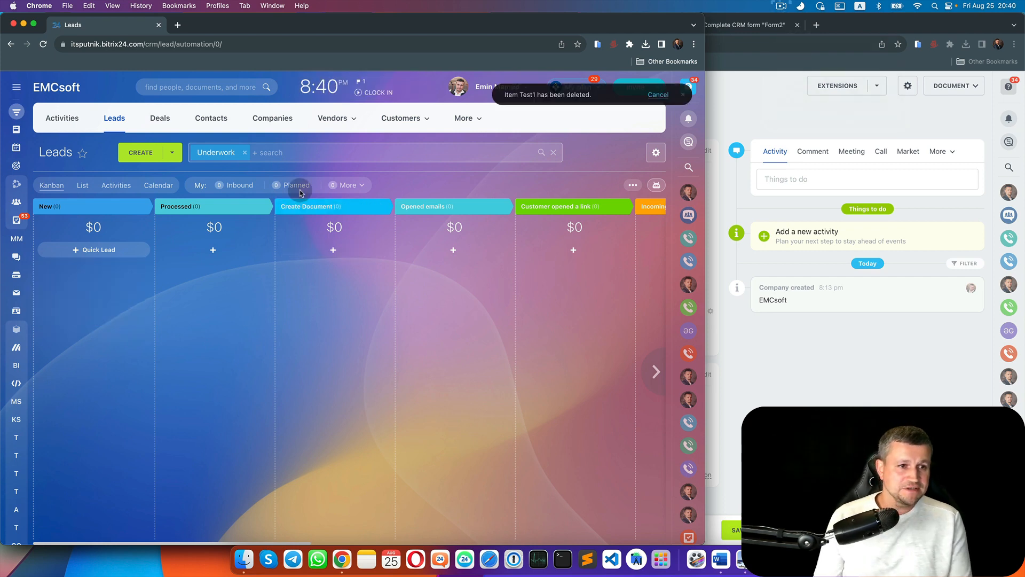
# Create a lead named Test2, save it, and move it on the kanban to the Create Document stage
pyautogui.click(141, 153)
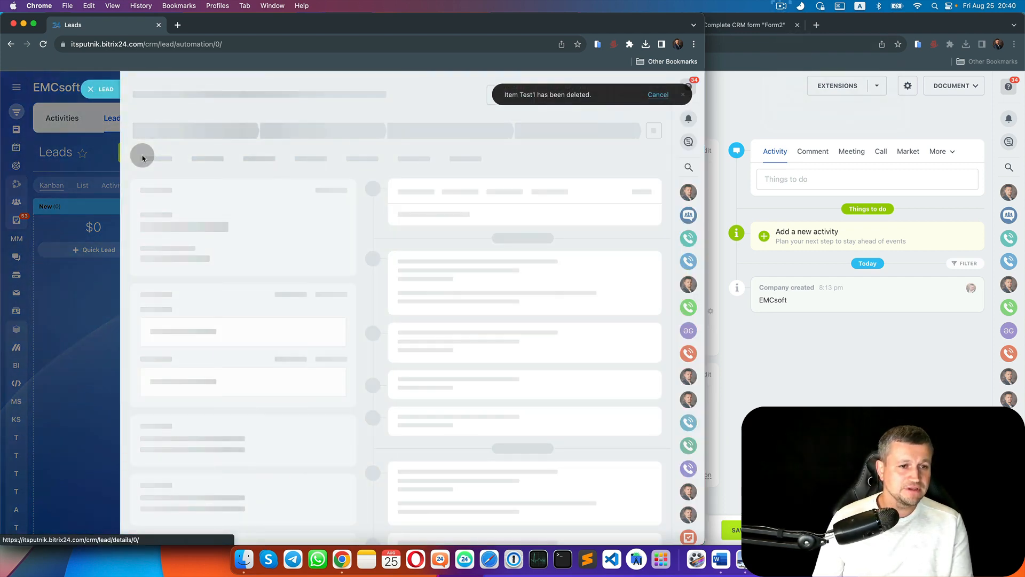
pyautogui.write('Test2')
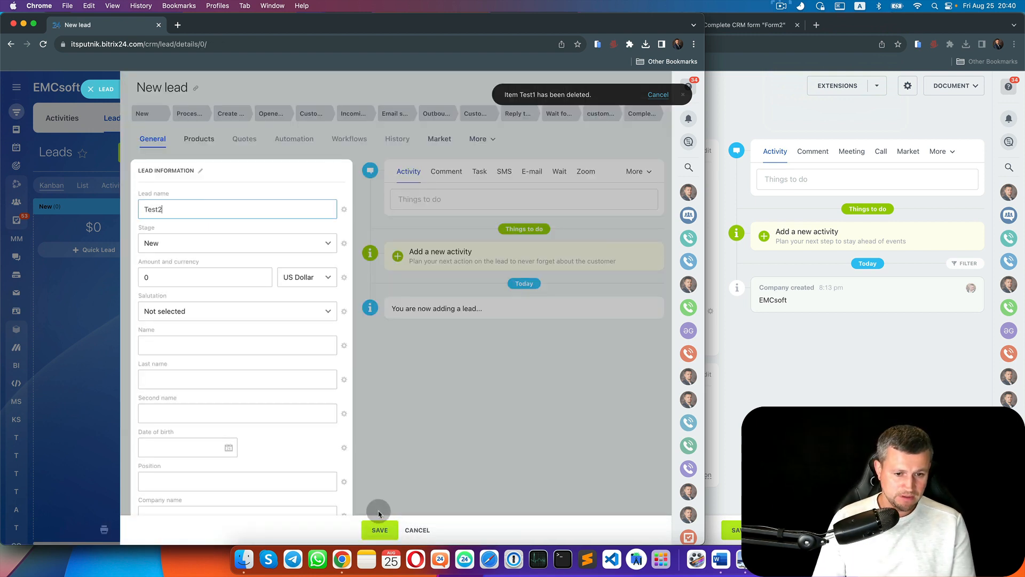
pyautogui.click(380, 529)
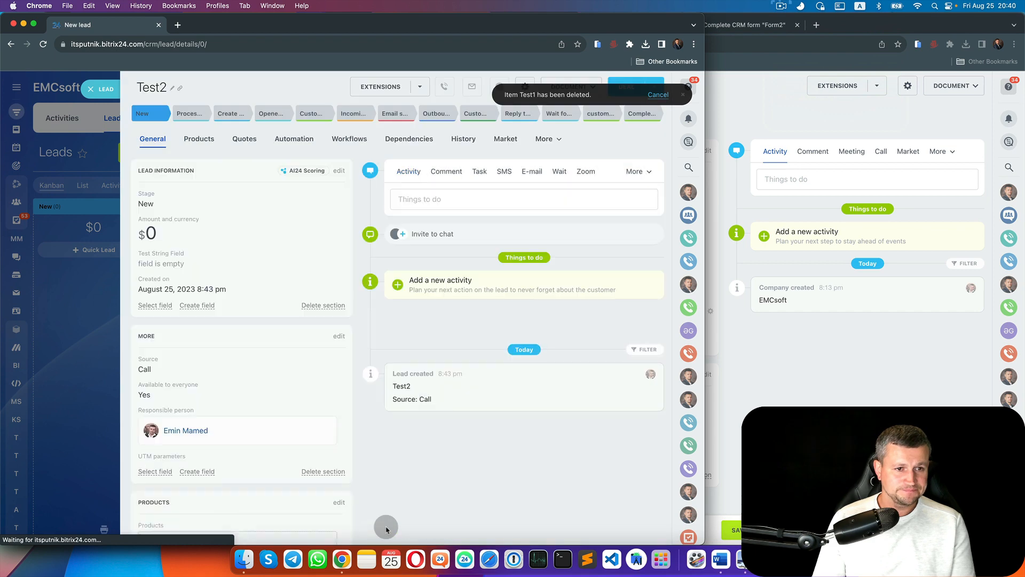
pyautogui.click(81, 319)
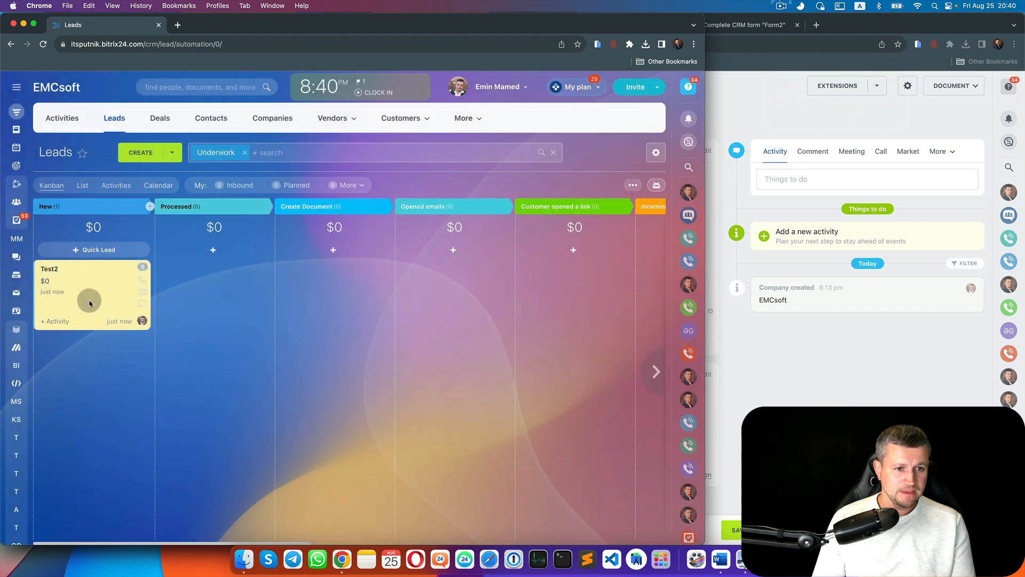
pyautogui.moveTo(90, 303); pyautogui.dragTo(306, 298)
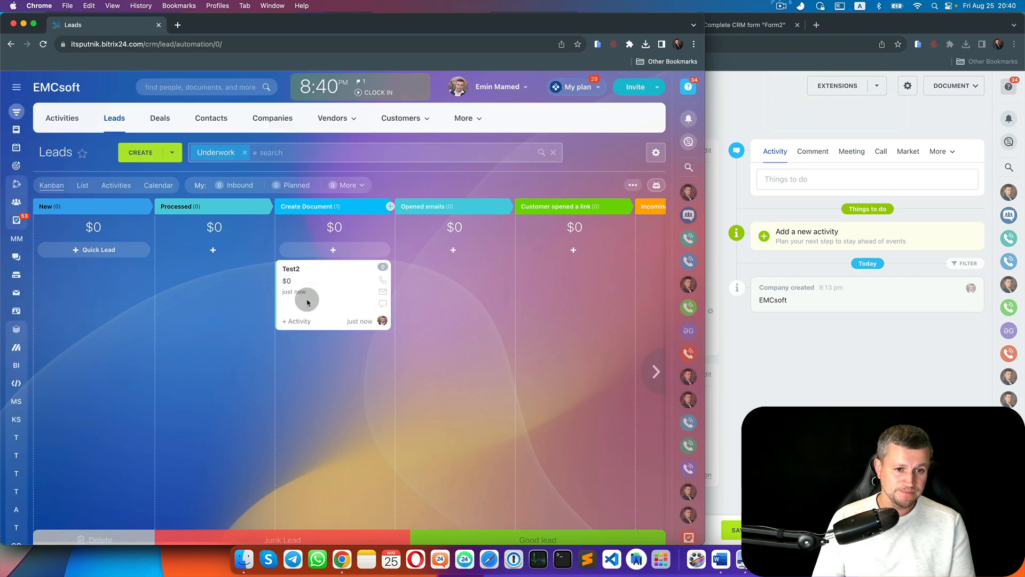
# Open the Test2 lead's generated document, review its company and banking details, and return to the Leads kanban
pyautogui.click(295, 270)
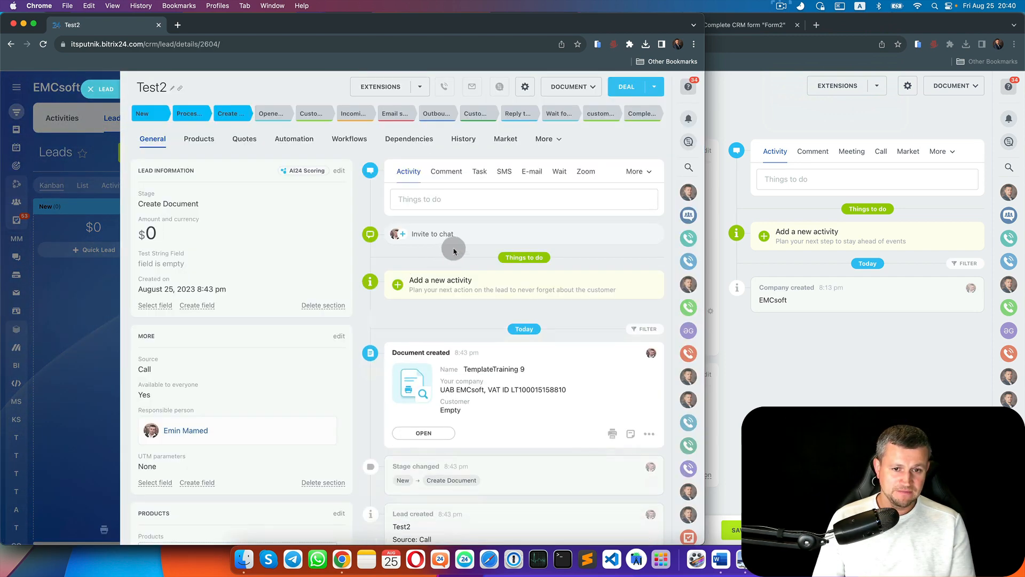
pyautogui.scroll(-3, 496, 327)
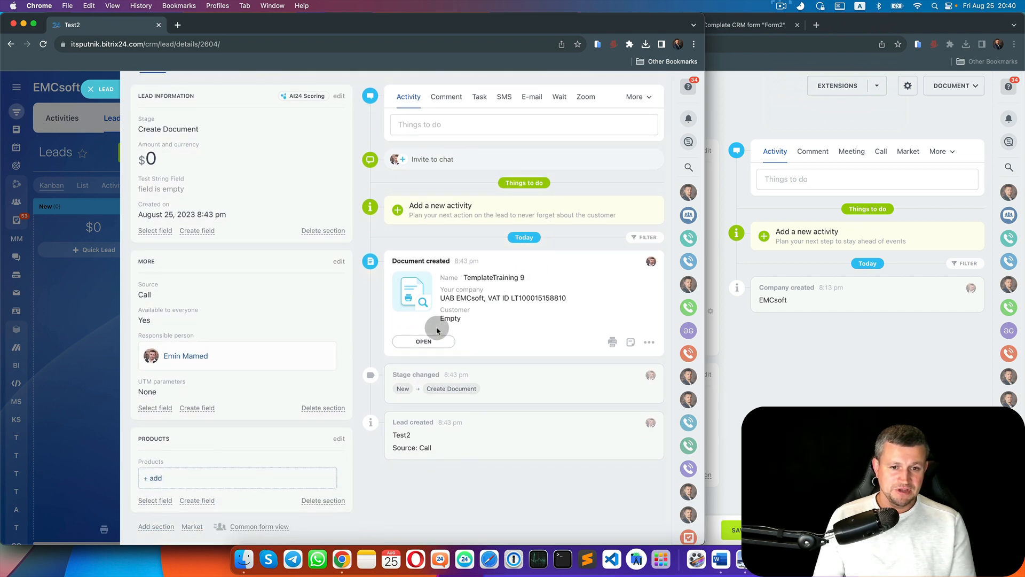
pyautogui.click(425, 341)
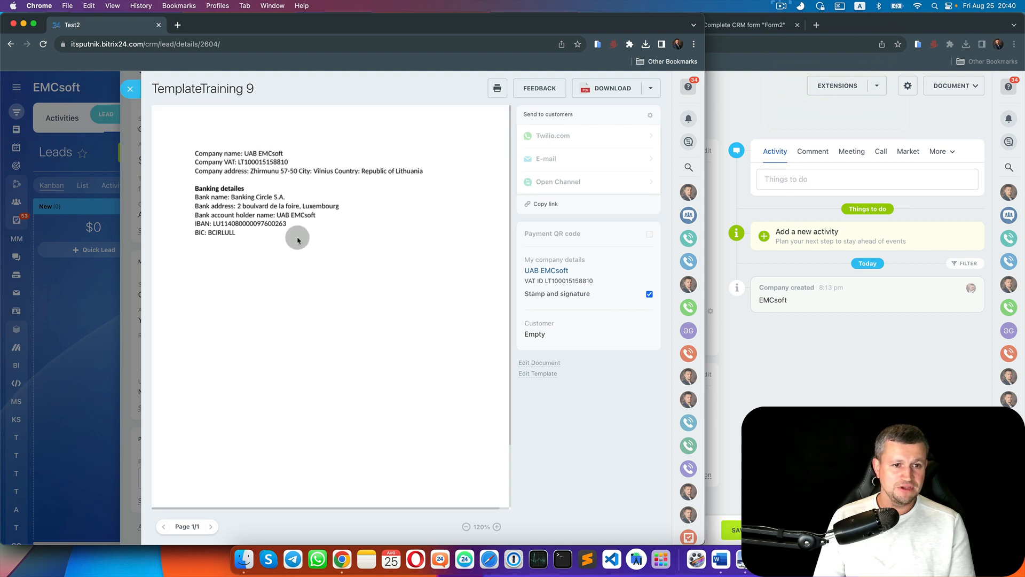
pyautogui.scroll(-3, 447, 462)
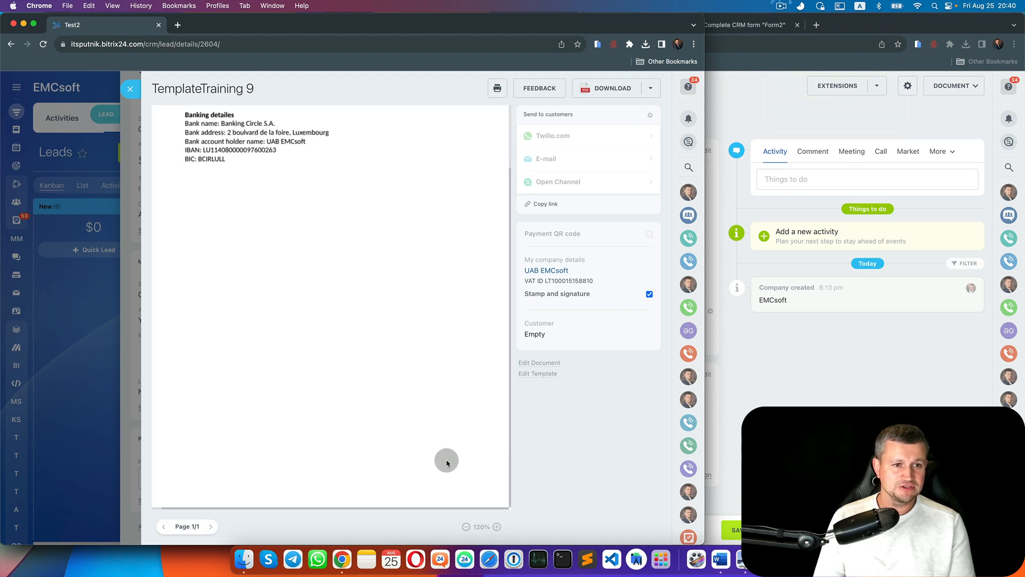
pyautogui.click(130, 88)
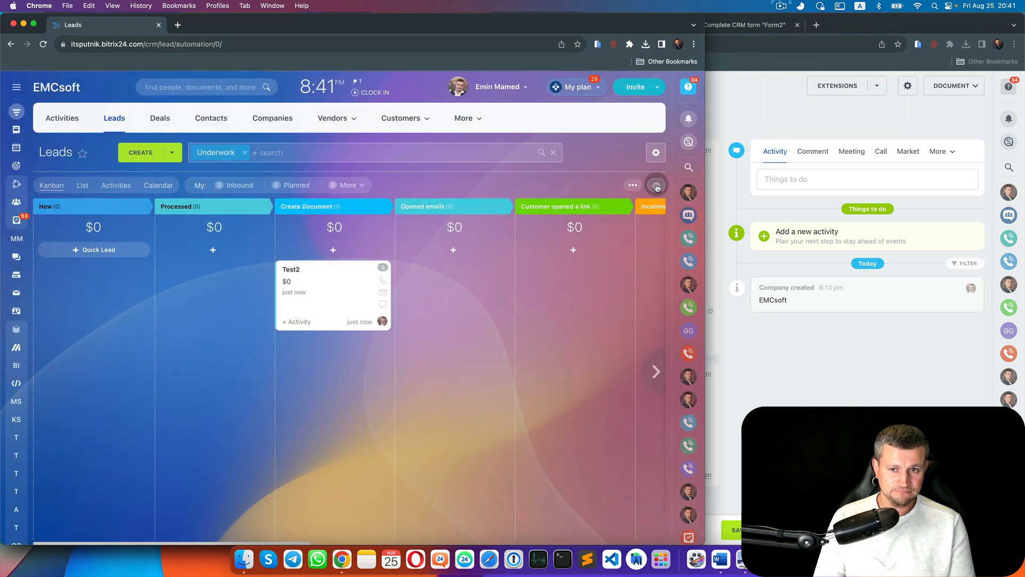
# Save the Create document rule with waiting for PDF conversion, signature and stamp, and public link creation enabled
pyautogui.click(657, 187)
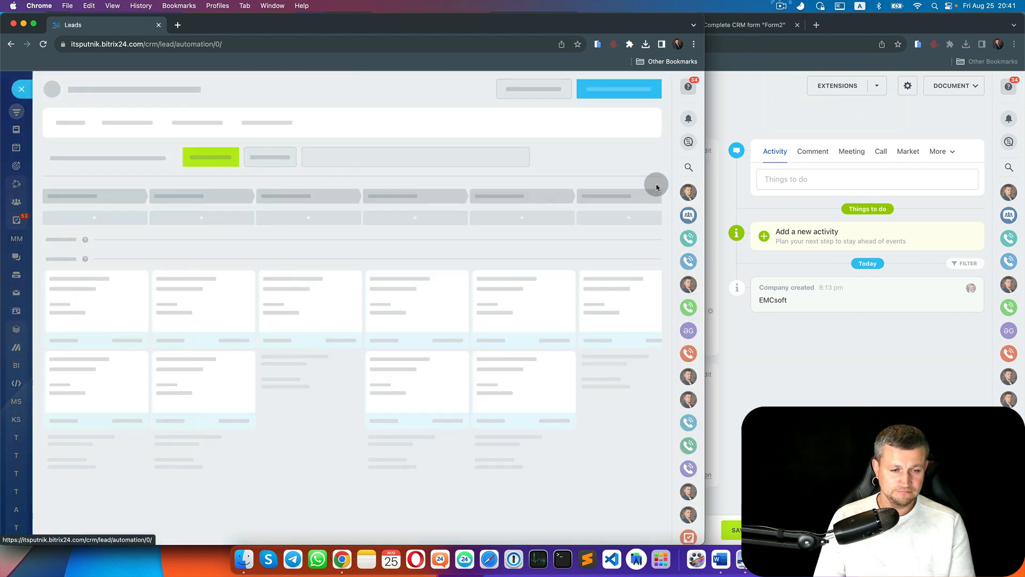
pyautogui.click(313, 389)
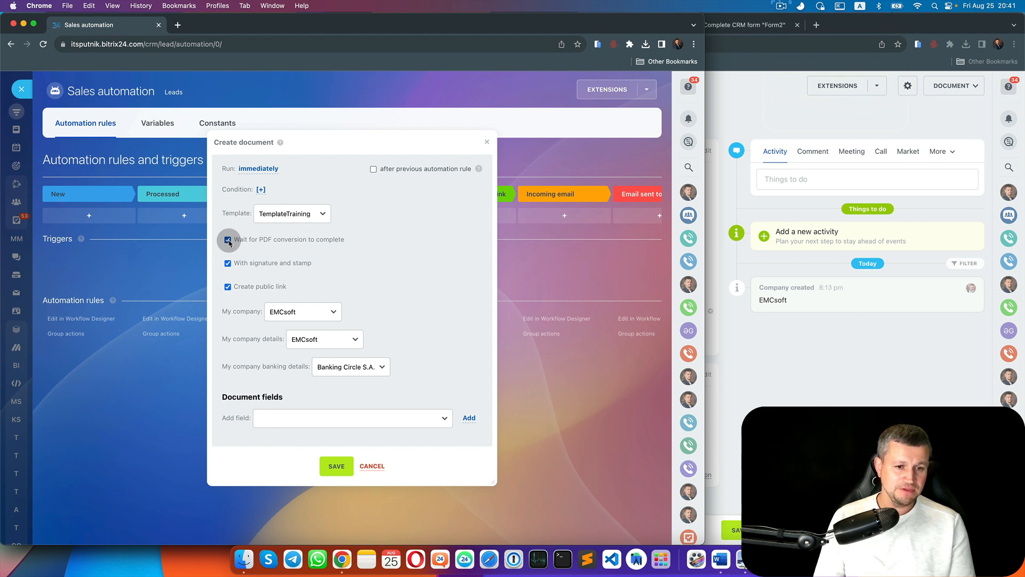
pyautogui.click(340, 464)
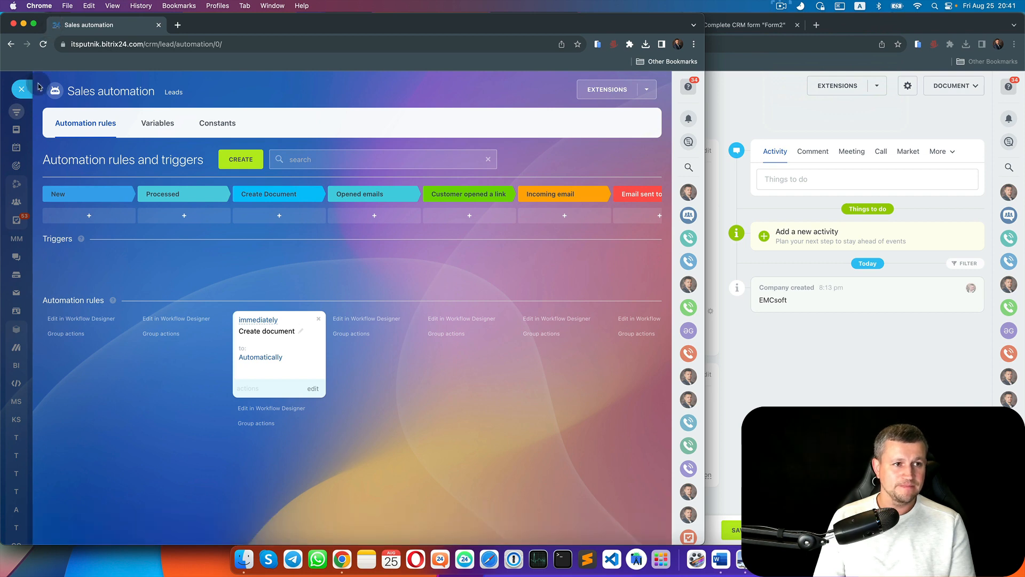
# Close Sales automation, move the Test2 lead back into the Create Document stage, and open its newly generated document to check the signature
pyautogui.click(21, 89)
pyautogui.moveTo(344, 283); pyautogui.dragTo(305, 277)
pyautogui.click(293, 270)
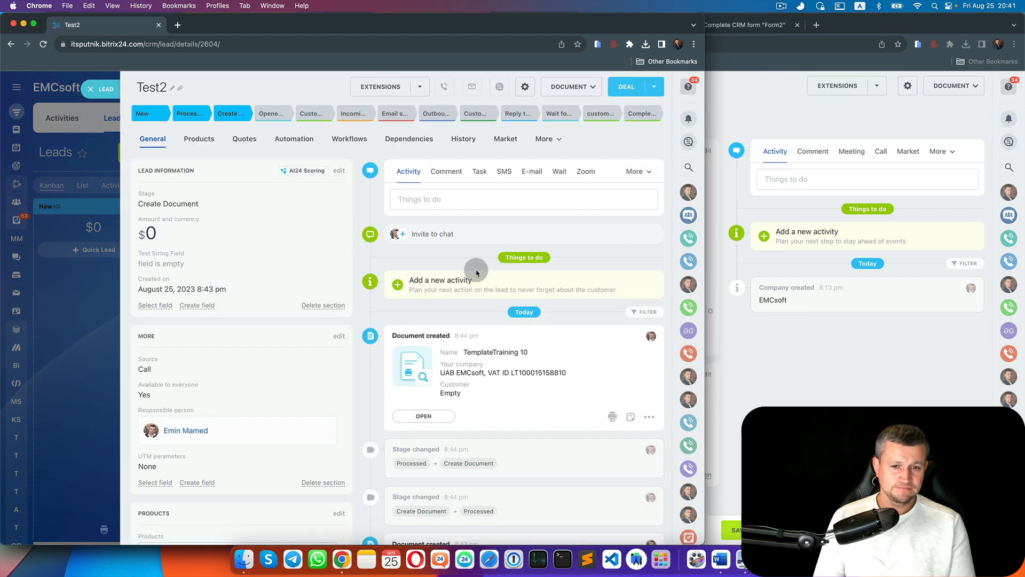
pyautogui.scroll(-3, 475, 267)
pyautogui.click(435, 334)
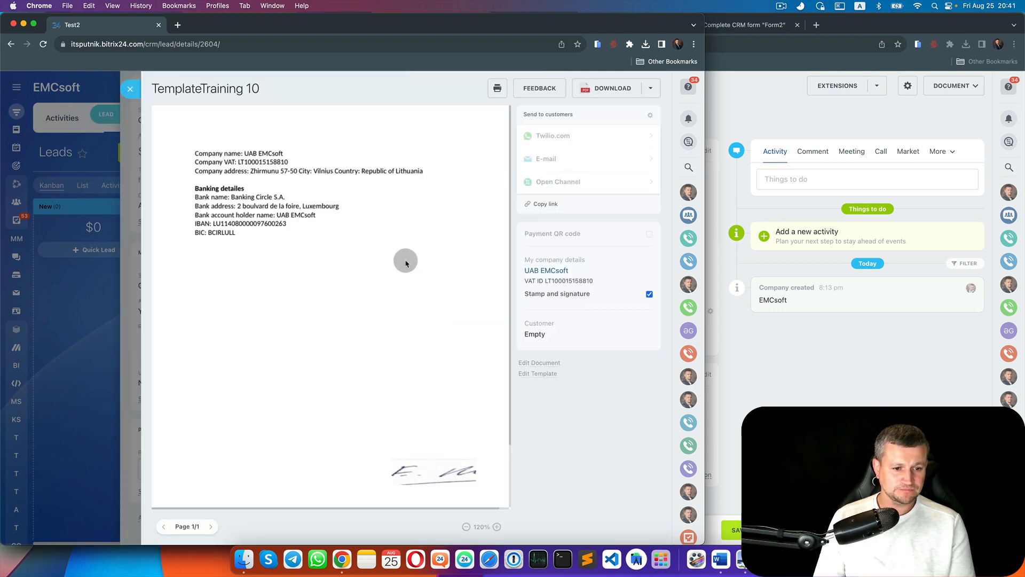
pyautogui.hscroll(1, 405, 263)
# Download the document to Downloads as TemplateTraining 10.pdf, view the saved file, and close it along with the document preview
pyautogui.click(619, 89)
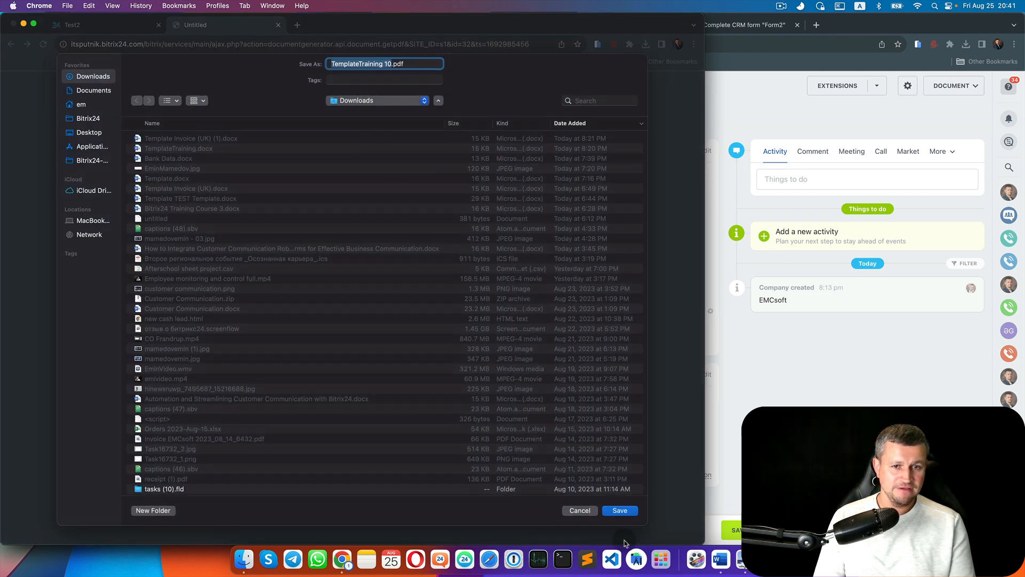
pyautogui.click(621, 509)
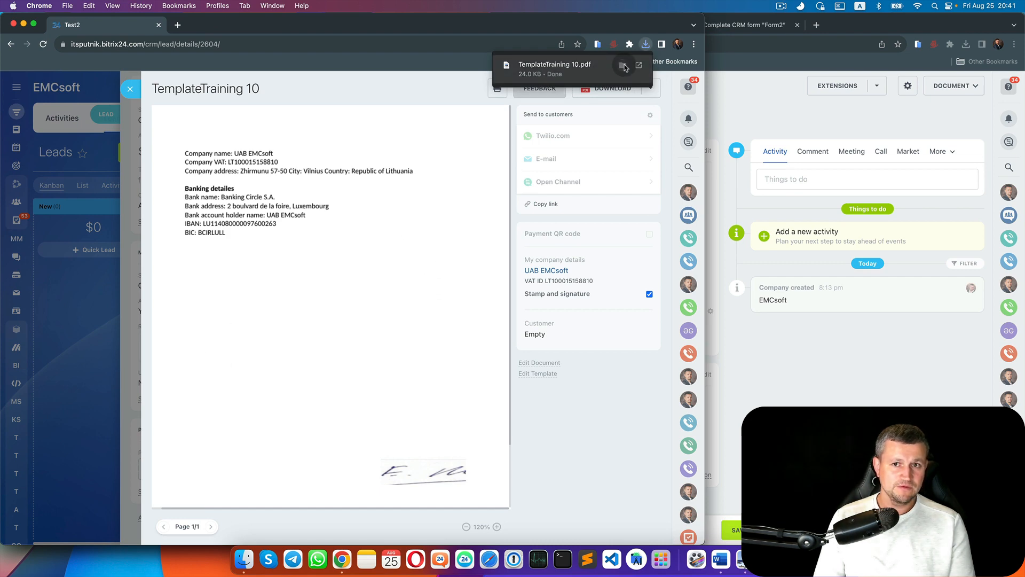
pyautogui.click(623, 65)
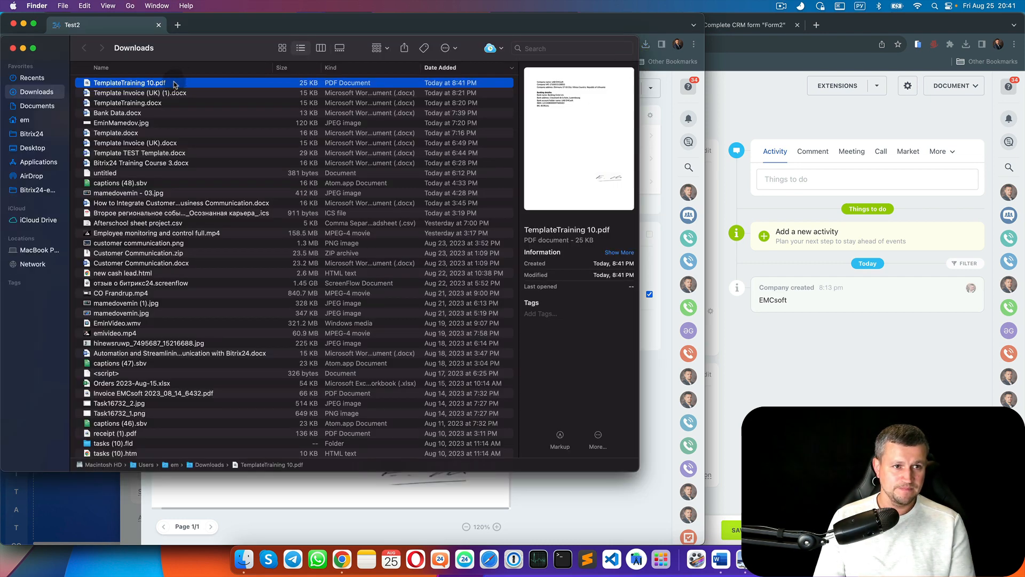
pyautogui.doubleClick(175, 85)
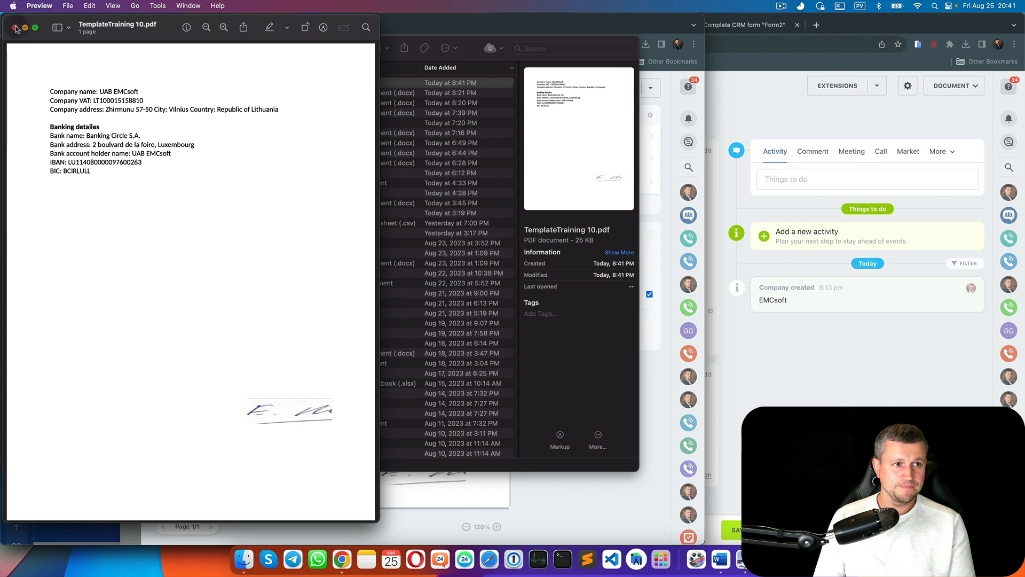
pyautogui.click(15, 28)
pyautogui.click(23, 51)
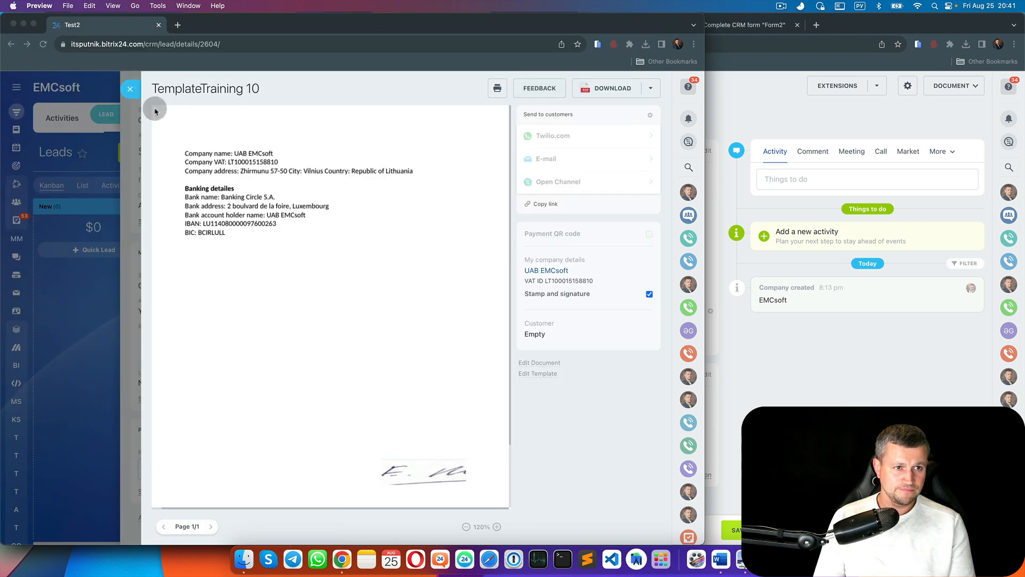
pyautogui.click(134, 84)
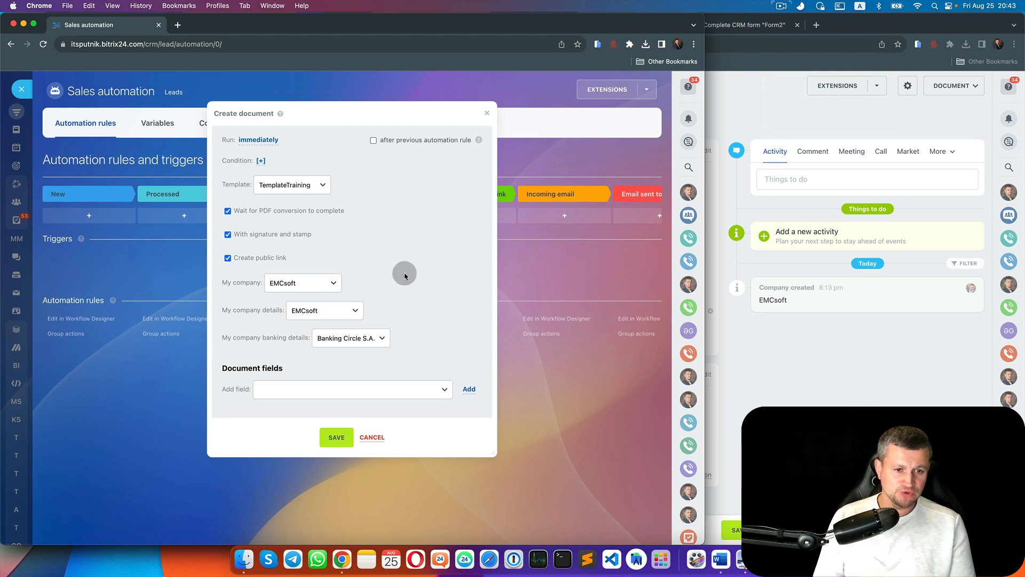
# Add the DocumentTitle (Document name) field to the document fields of the Create document rule
pyautogui.click(276, 394)
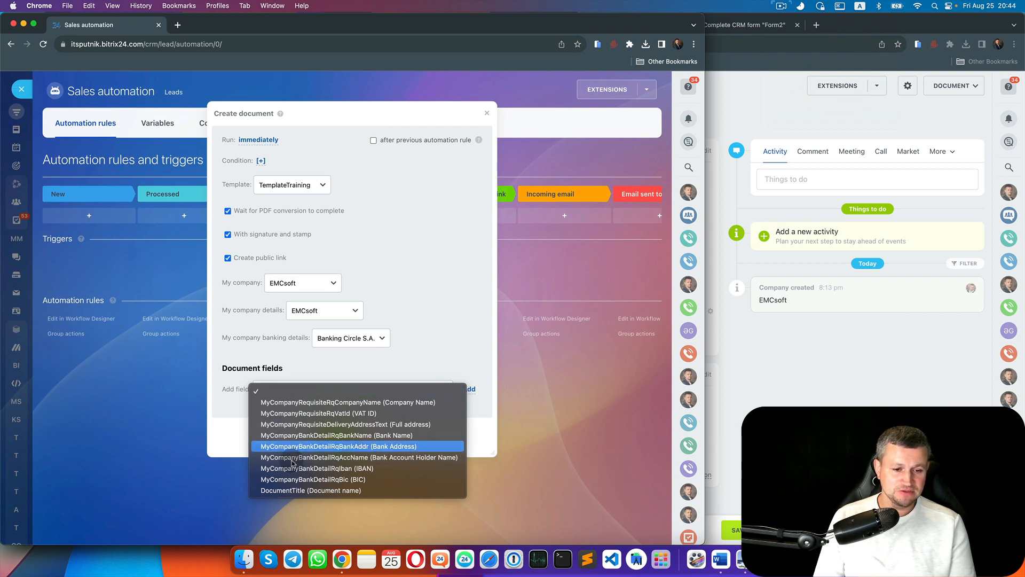
pyautogui.click(314, 491)
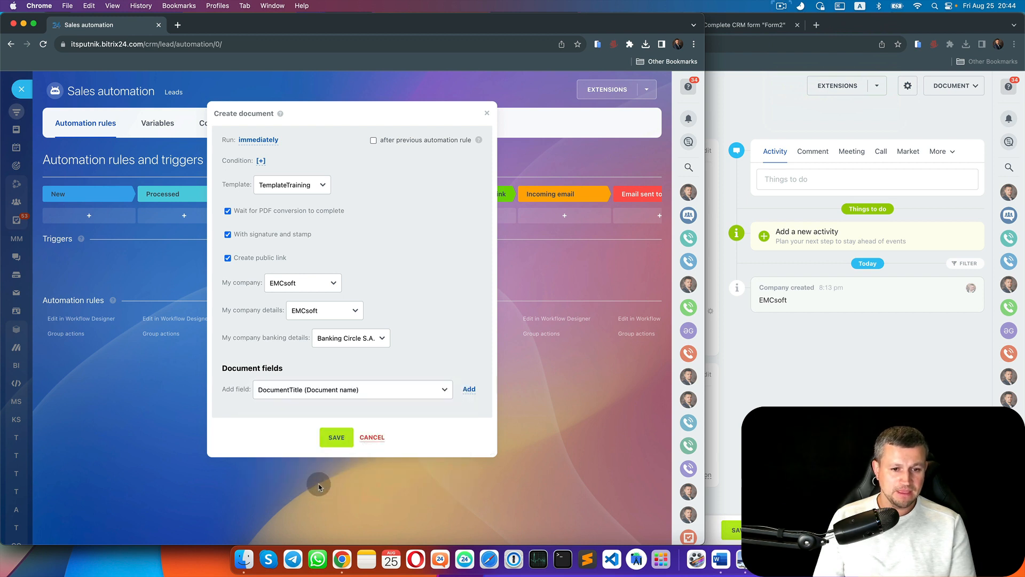
pyautogui.click(469, 390)
# Fill the DocumentTitle value with the lead's ID and Lead name variables, and save the Create document rule
pyautogui.click(377, 440)
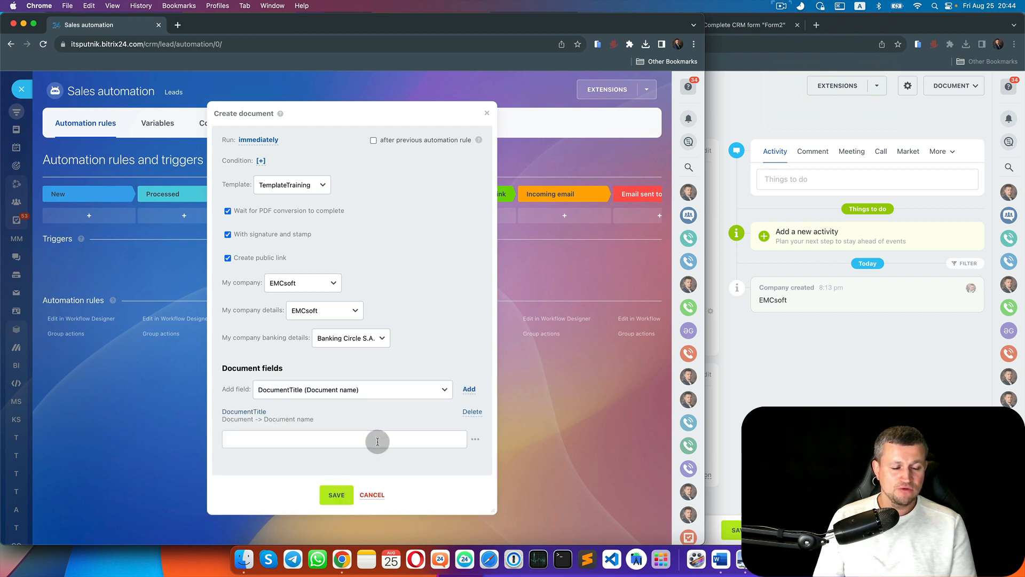
pyautogui.click(475, 439)
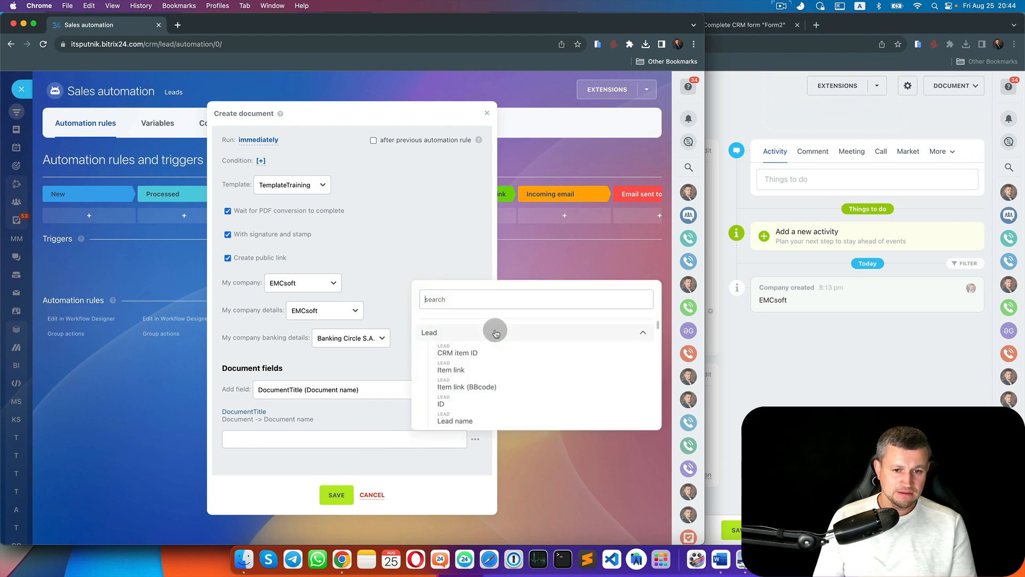
pyautogui.click(486, 404)
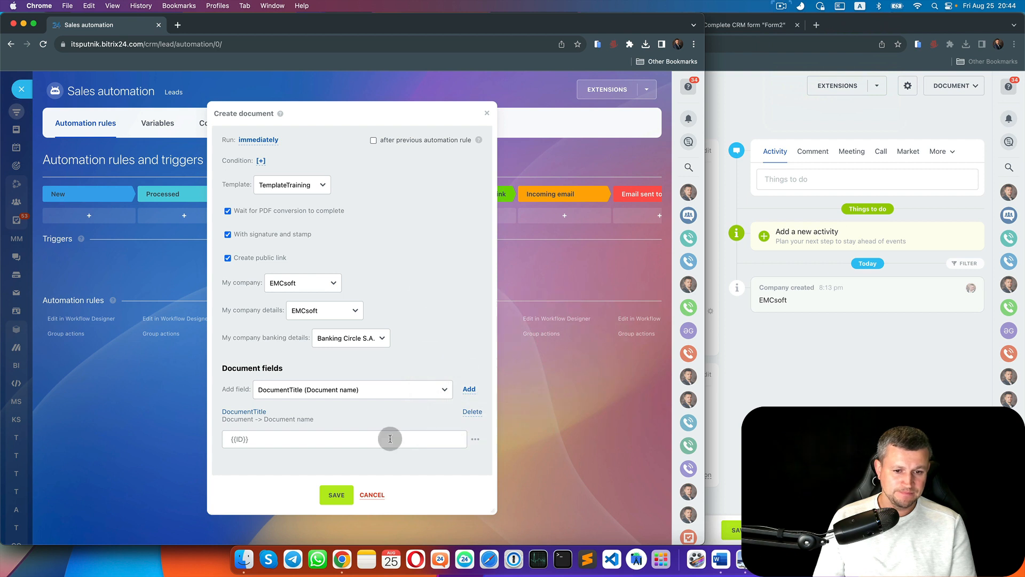
pyautogui.click(475, 440)
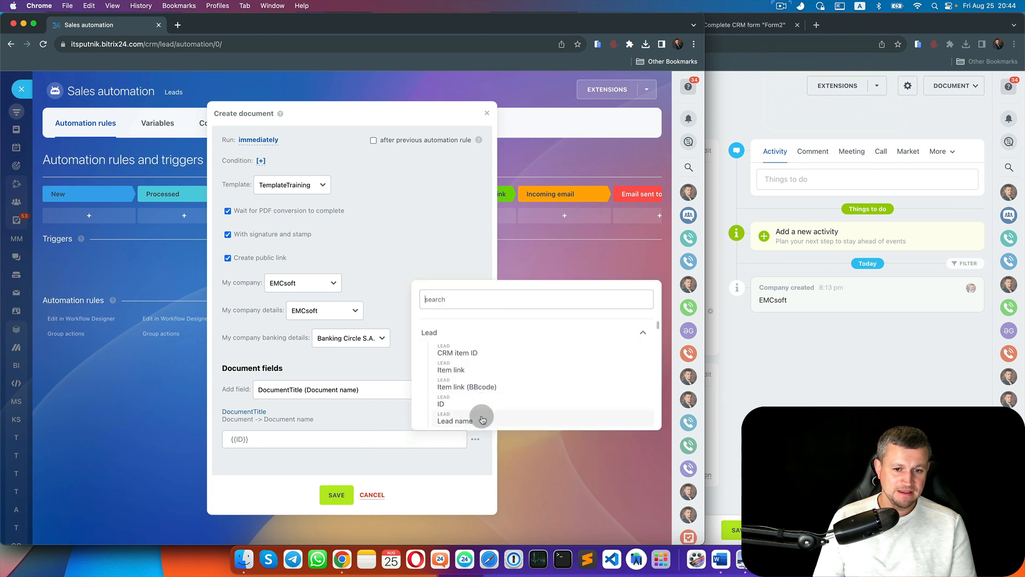
pyautogui.click(482, 419)
pyautogui.click(337, 502)
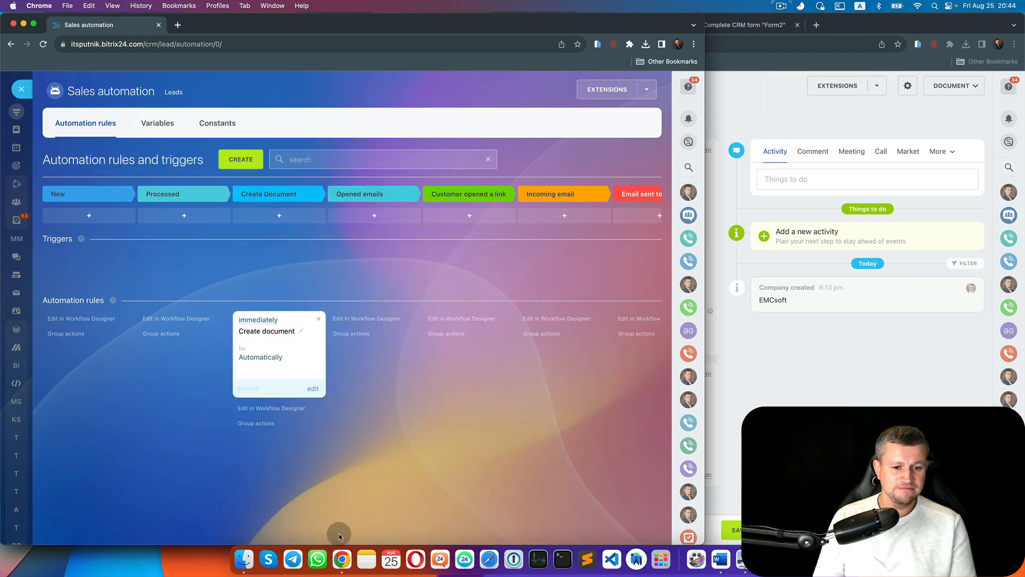
# Close Sales automation, move the Test2 lead from Processed to Create Document, and open the lead
pyautogui.click(21, 90)
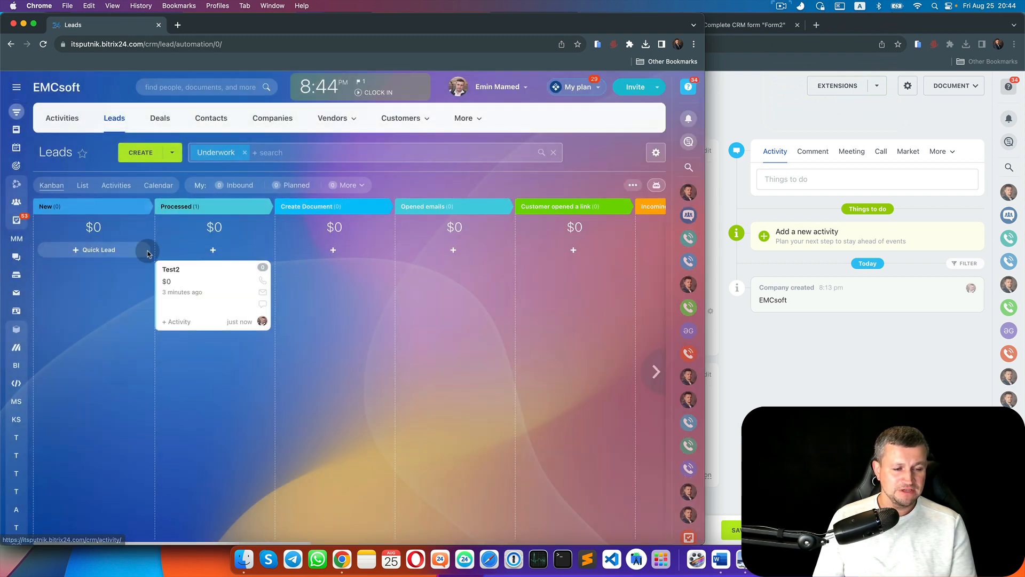
pyautogui.moveTo(209, 277); pyautogui.dragTo(290, 277)
pyautogui.click(291, 270)
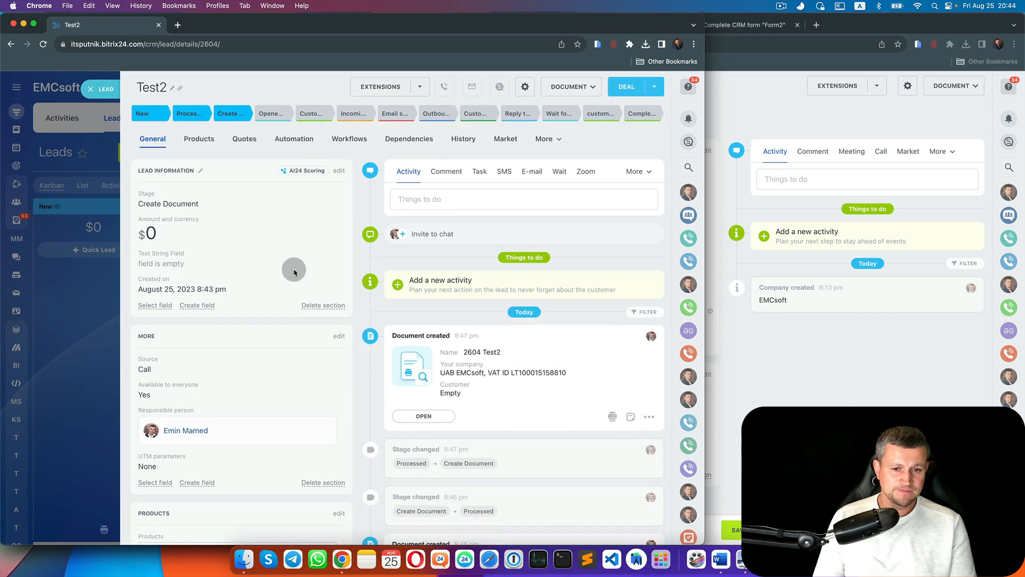
# Check the name of the latest document in the Test2 lead's timeline and in the opened document's title
pyautogui.moveTo(504, 351); pyautogui.dragTo(483, 352)
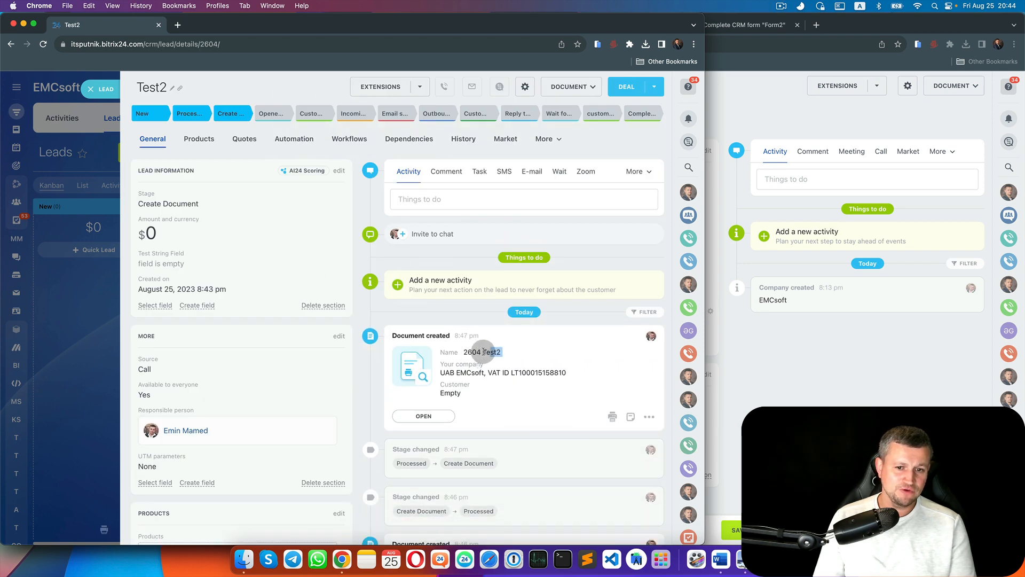
pyautogui.click(442, 421)
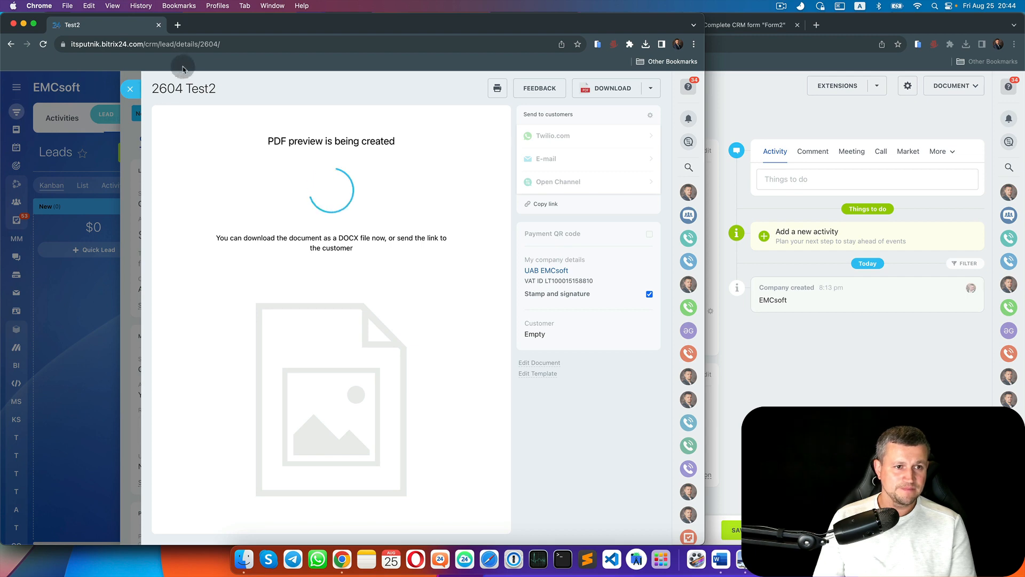
pyautogui.click(153, 89)
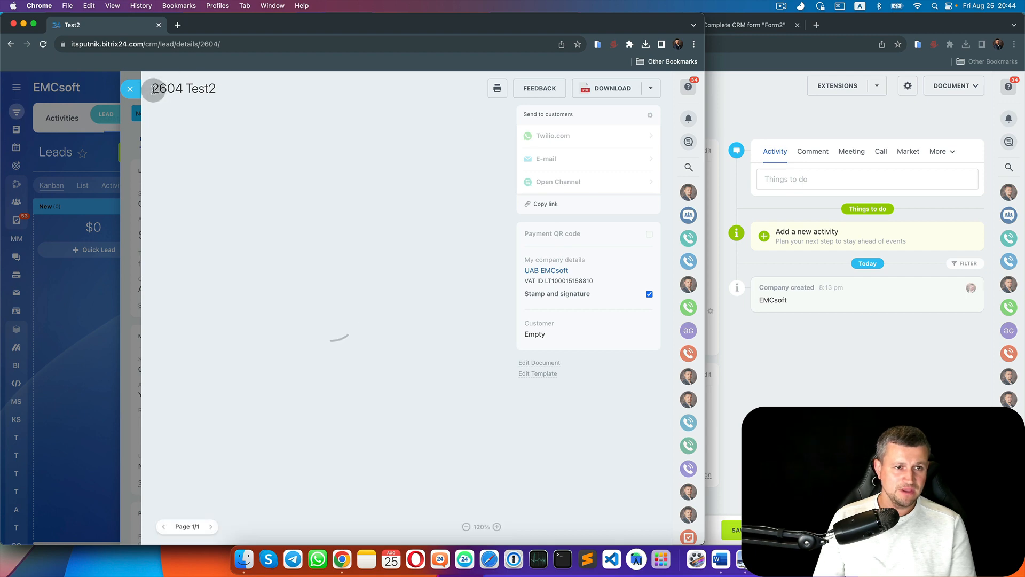
pyautogui.moveTo(153, 89); pyautogui.dragTo(212, 89)
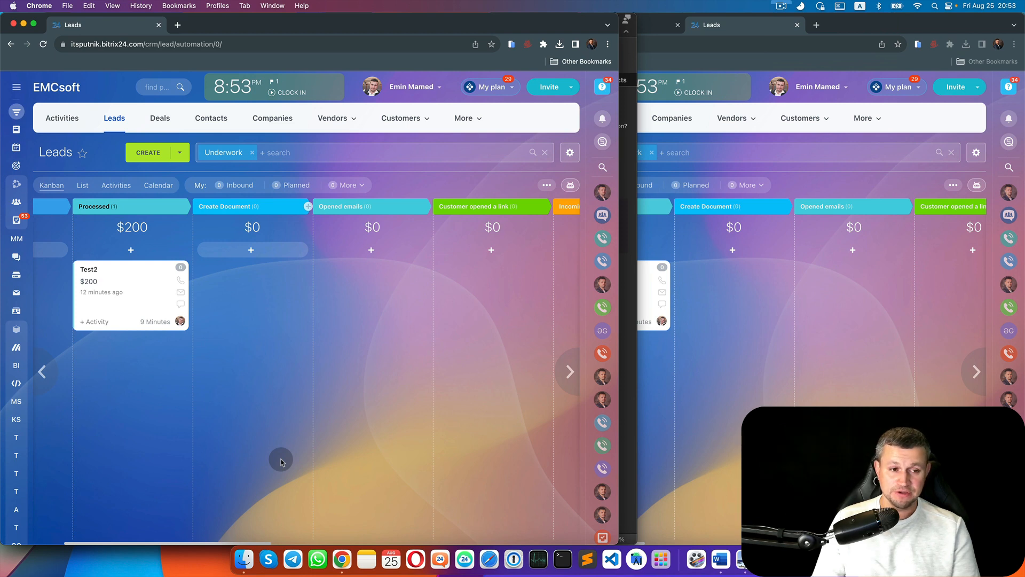
# Open the Test2 lead's products and delete the Mac Book Air row
pyautogui.click(95, 272)
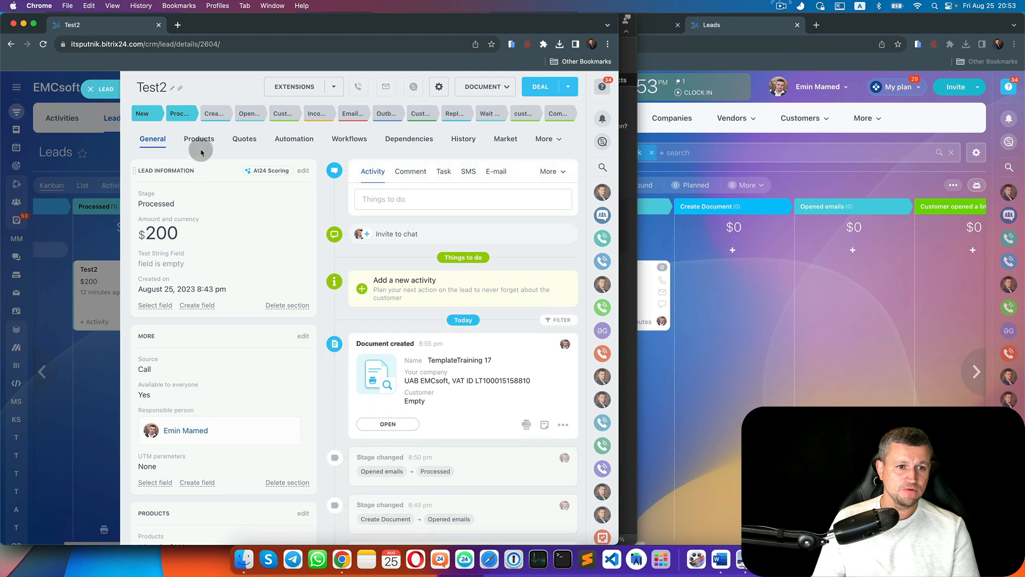
pyautogui.click(199, 140)
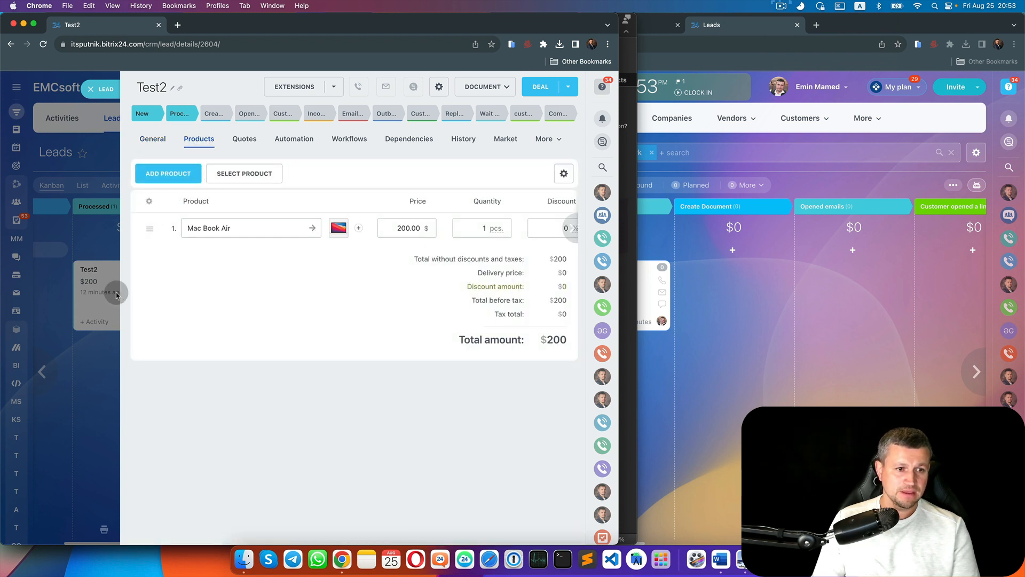
pyautogui.click(149, 228)
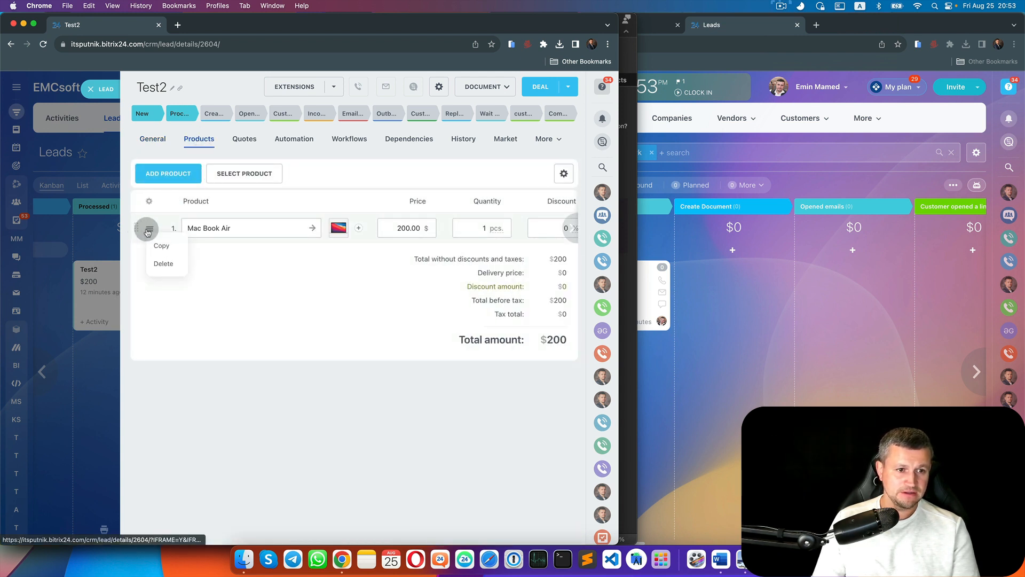
pyautogui.click(162, 259)
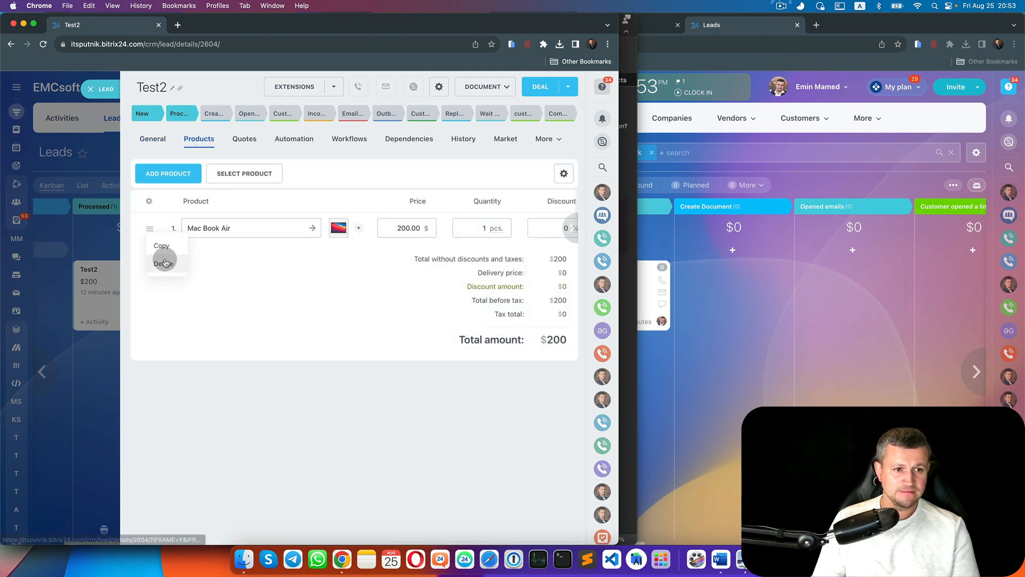
# Add Mac Book Air and Apple watch as the Test2 lead's products and save the lead
pyautogui.click(180, 180)
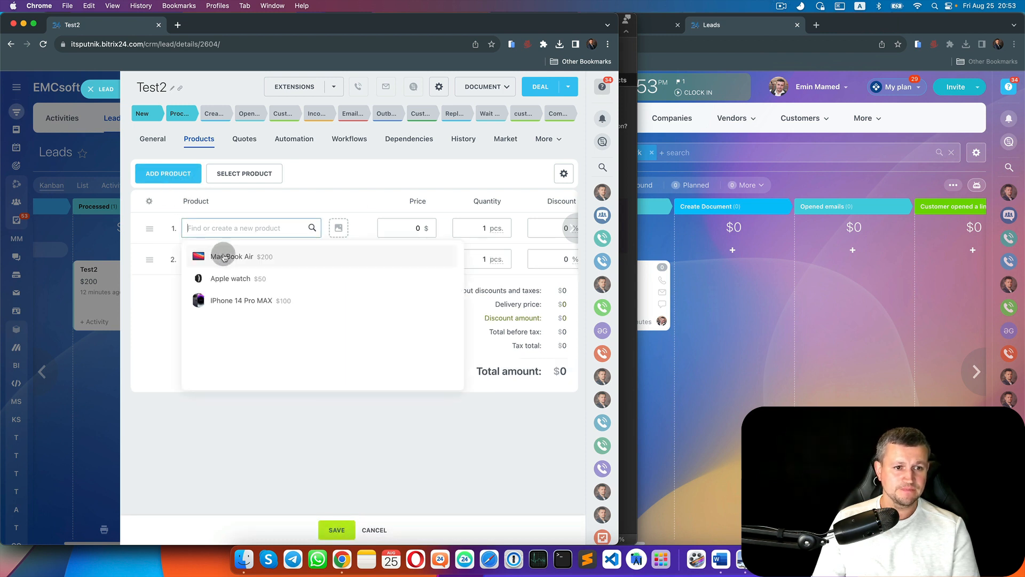
pyautogui.click(224, 256)
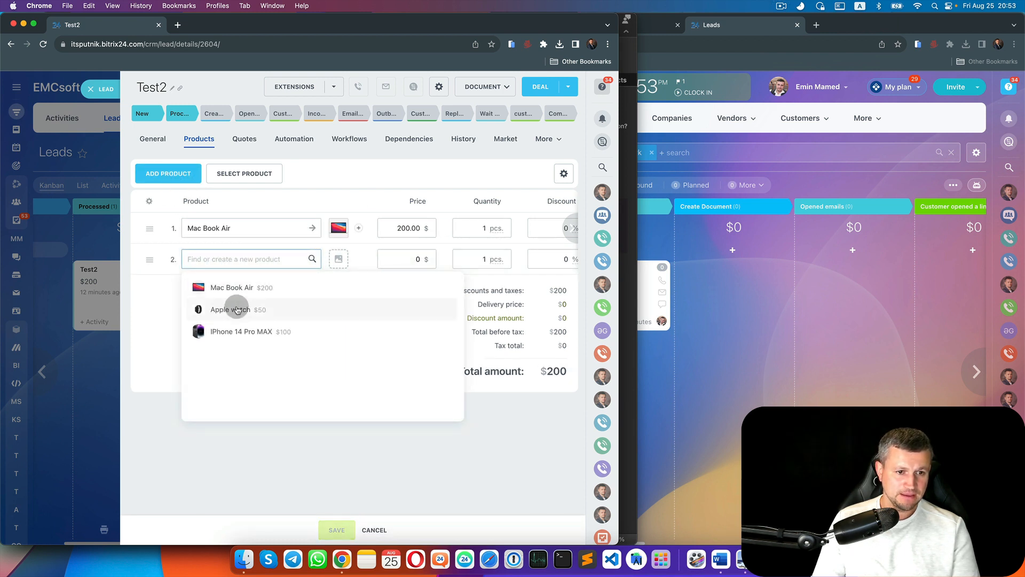
pyautogui.click(236, 312)
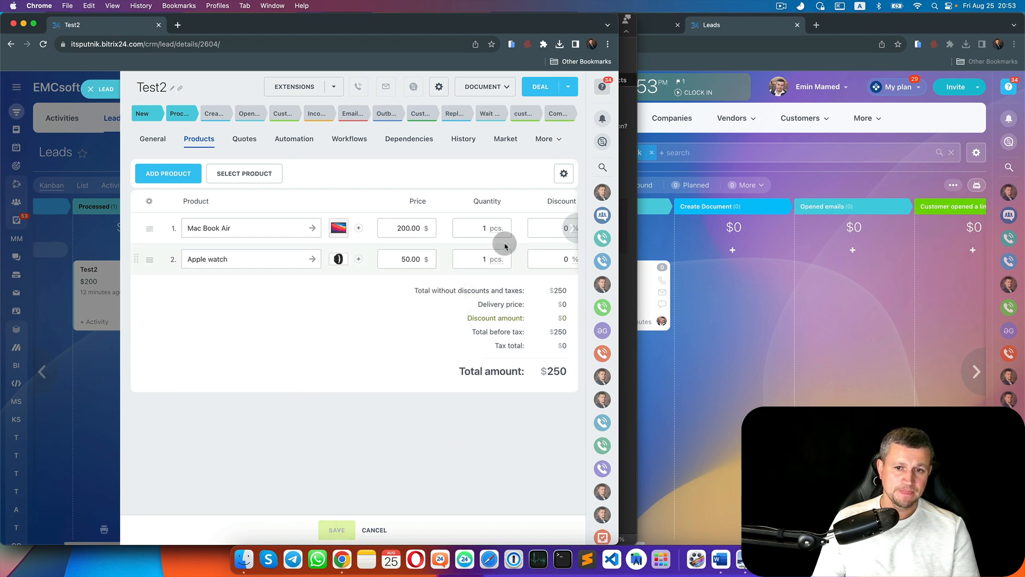
pyautogui.hscroll(5, 502, 244)
pyautogui.hscroll(2, 371, 244)
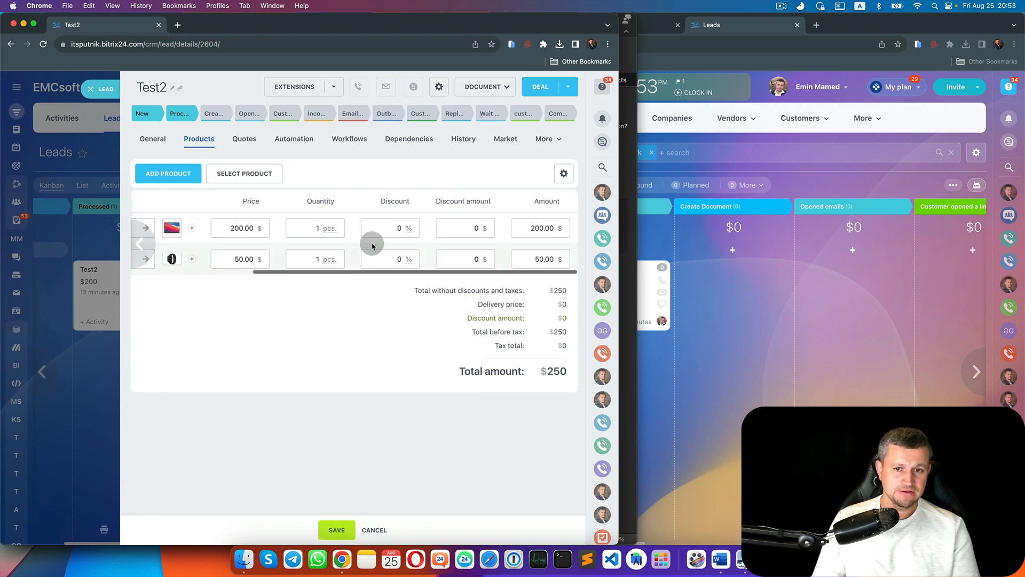
pyautogui.click(333, 530)
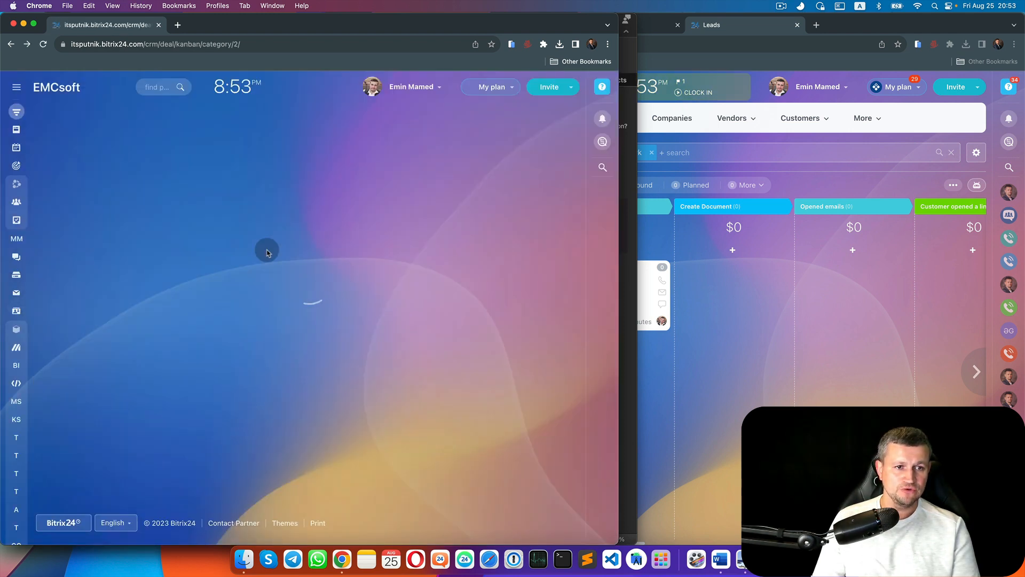
# Return from the Deals board to the Leads board in the first browser window
pyautogui.click(834, 341)
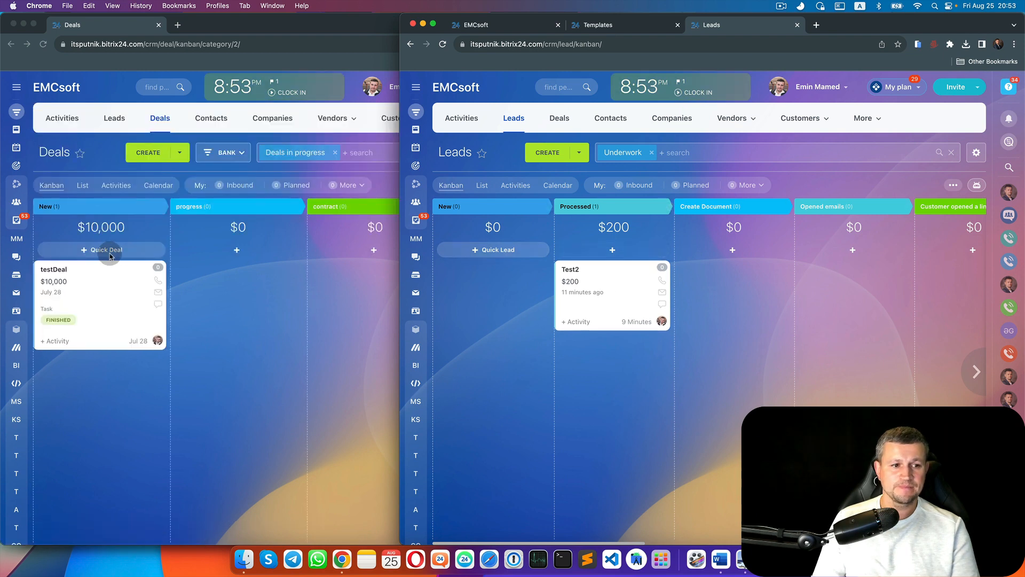
pyautogui.click(116, 117)
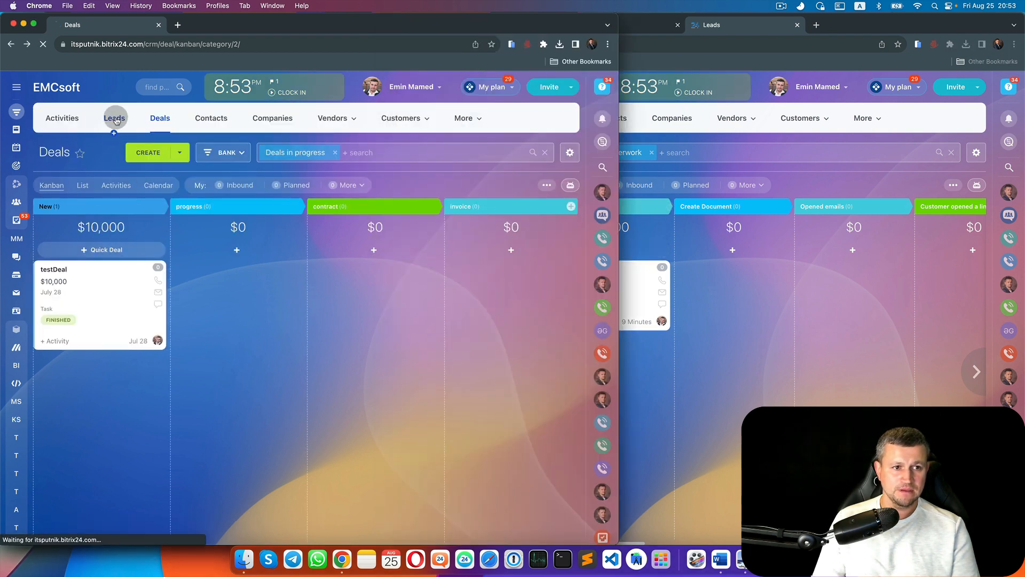
pyautogui.click(714, 369)
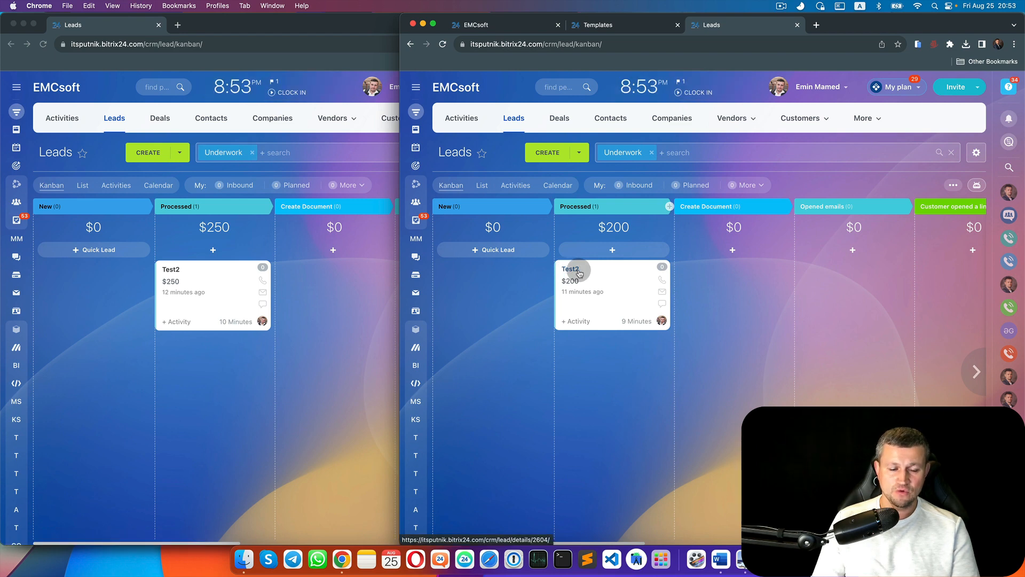
# Switch to Word and insert a table of four columns and two rows below the banking details in TemplateTraining
pyautogui.click(721, 570)
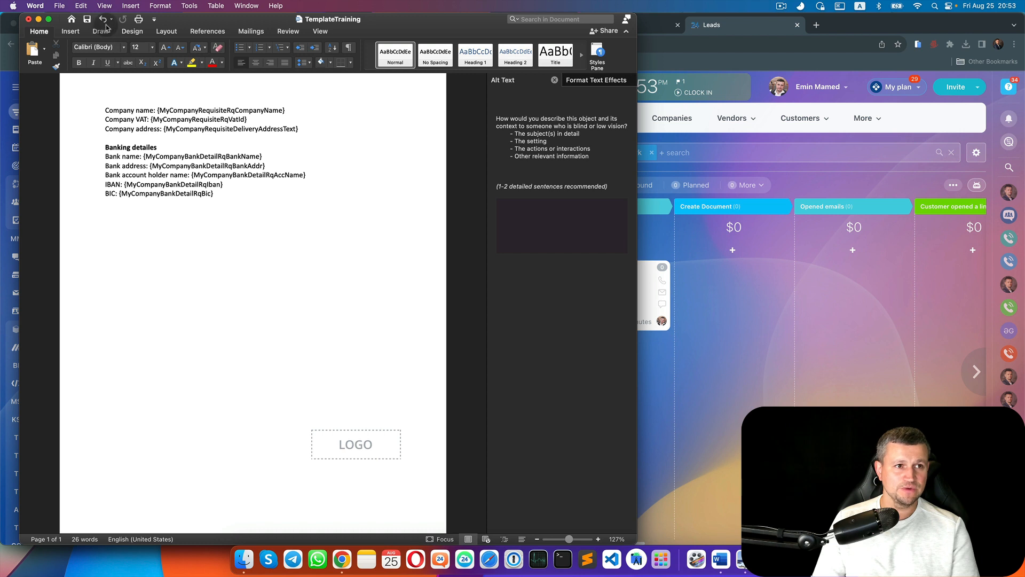
pyautogui.click(78, 32)
pyautogui.click(78, 58)
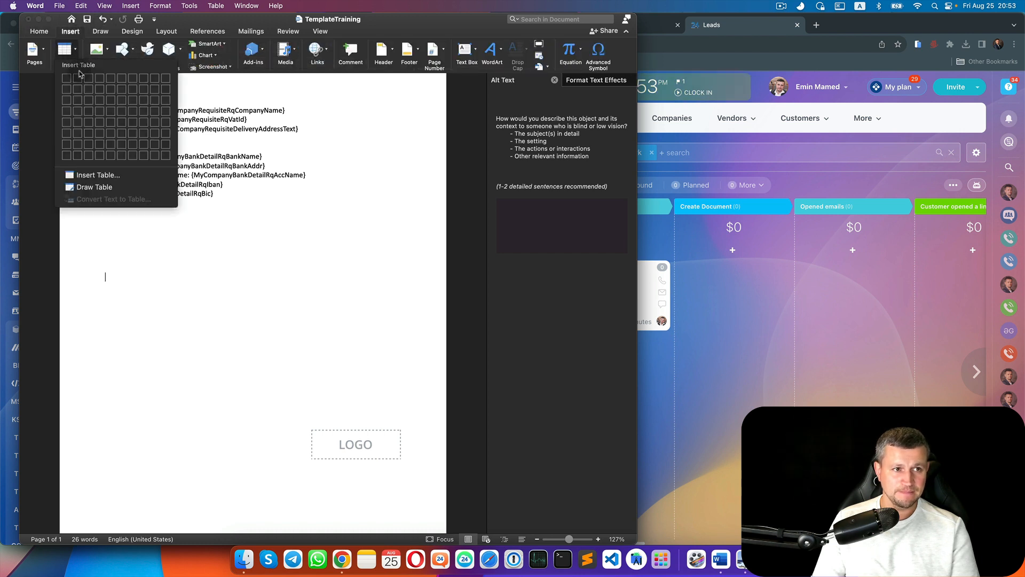
pyautogui.click(103, 91)
# Switch to Chrome, open the document templates from the Test2 lead, and open the list of template fields
pyautogui.click(832, 390)
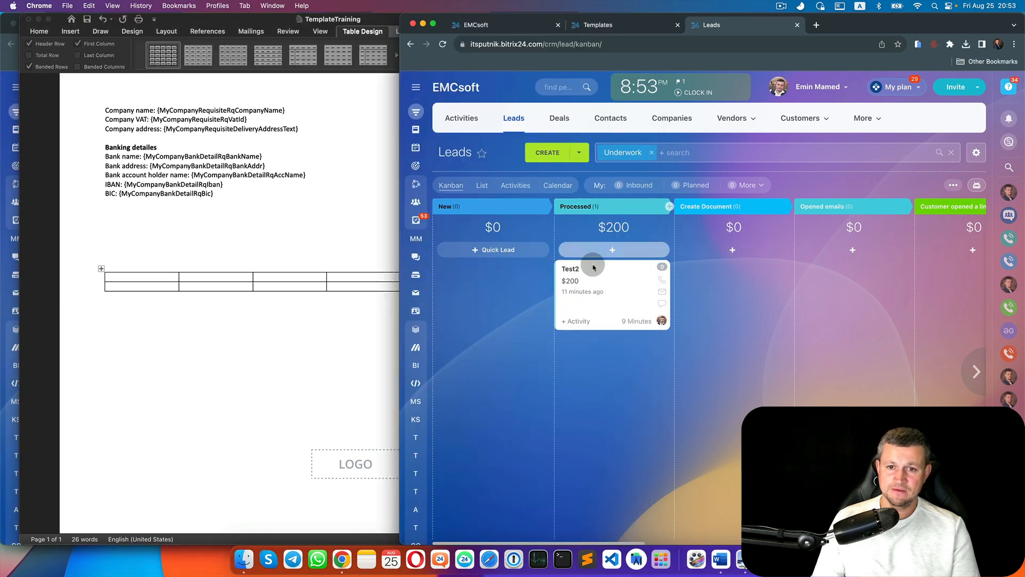
pyautogui.click(575, 272)
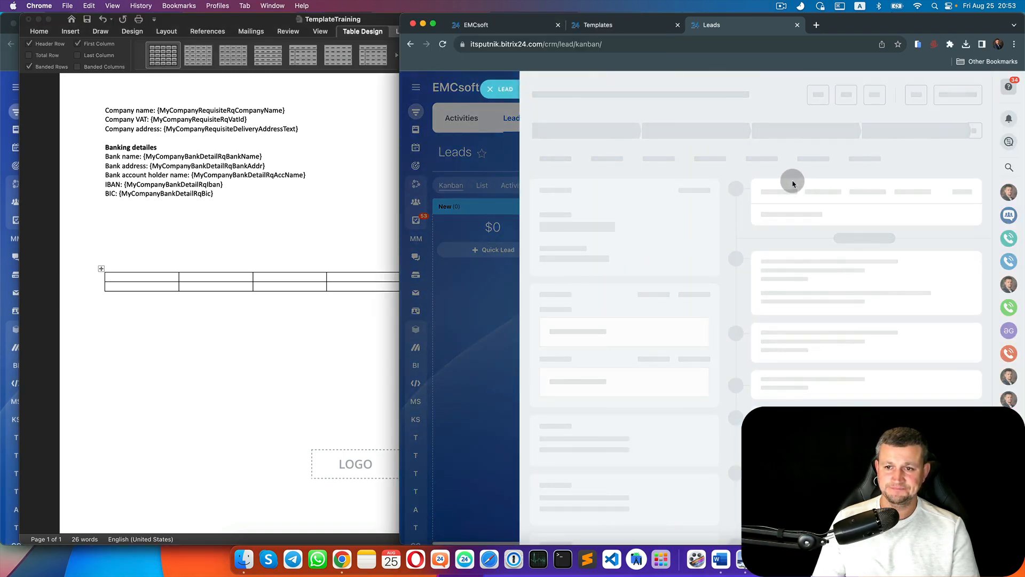
pyautogui.click(900, 91)
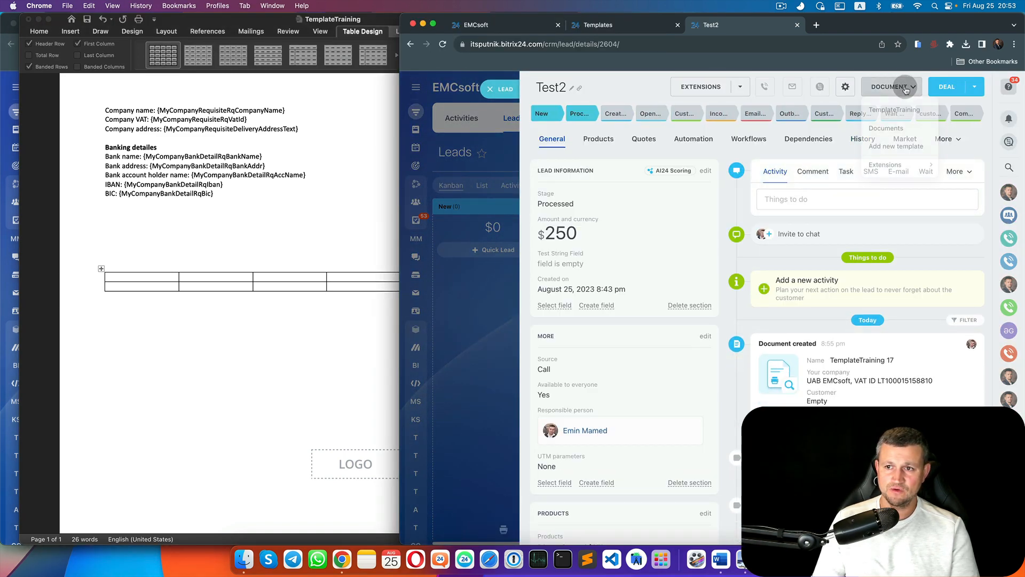
pyautogui.click(913, 148)
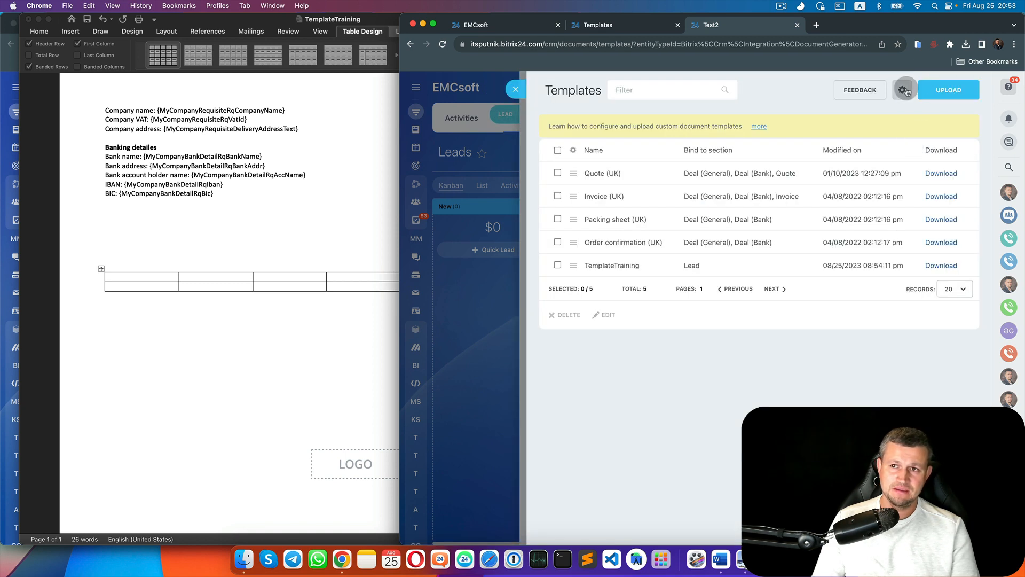
pyautogui.click(906, 91)
pyautogui.click(906, 117)
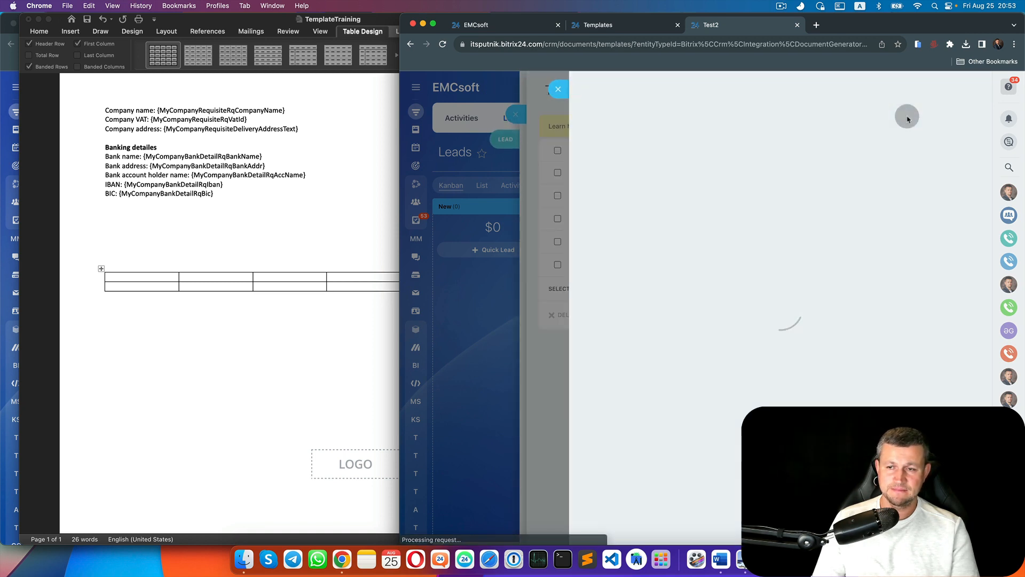
# Search the Lead source's template fields for products
pyautogui.doubleClick(723, 89)
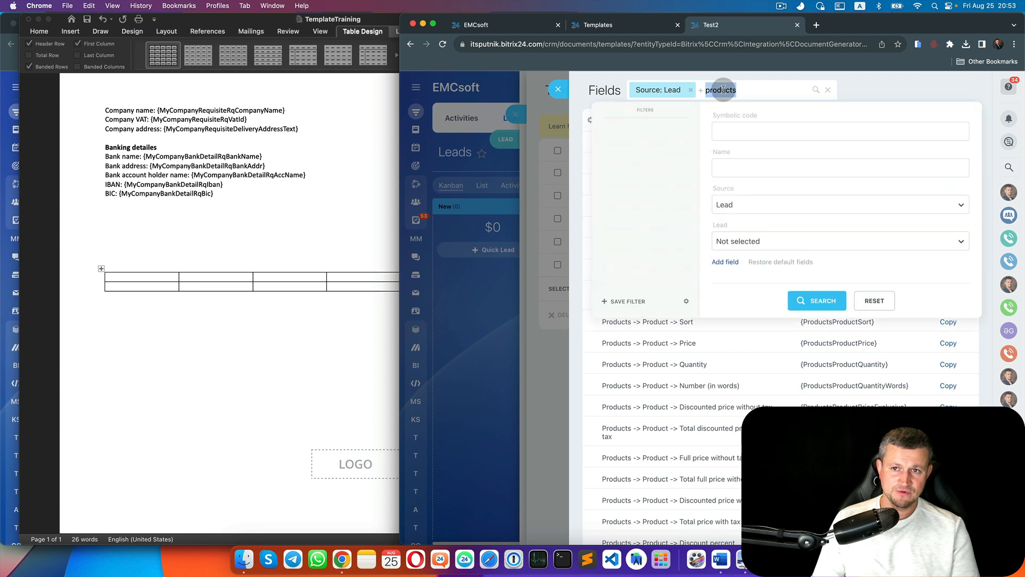
pyautogui.write('pr')
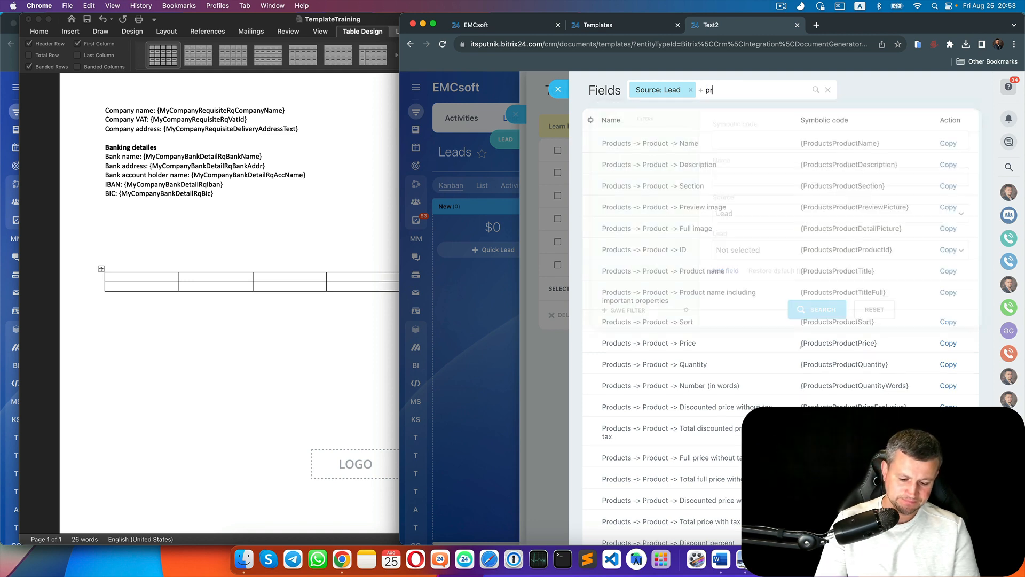
pyautogui.write('oducts')
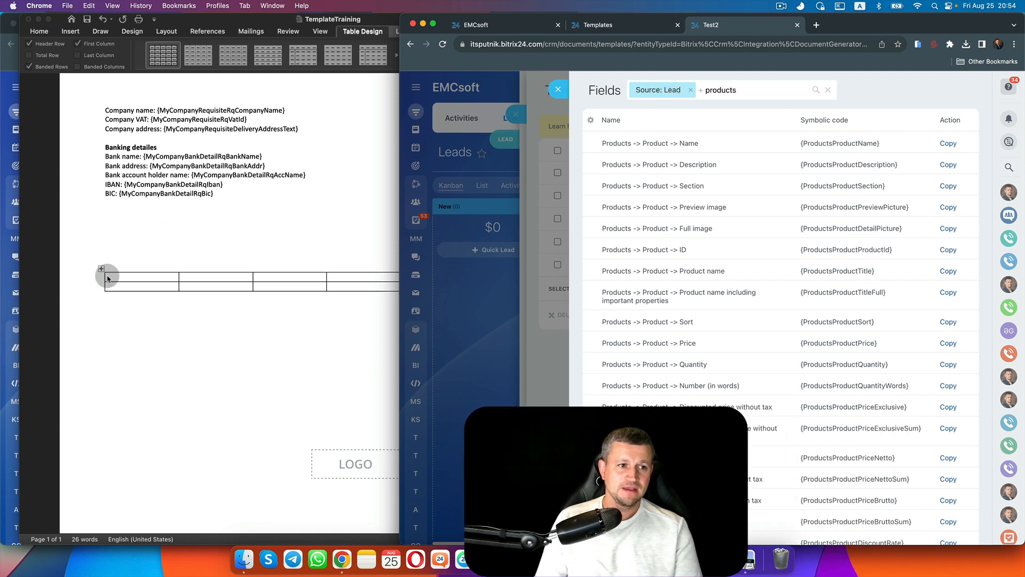
# Open the Test2 lead's product list in the other browser window, beside the template fields list
pyautogui.click(2, 475)
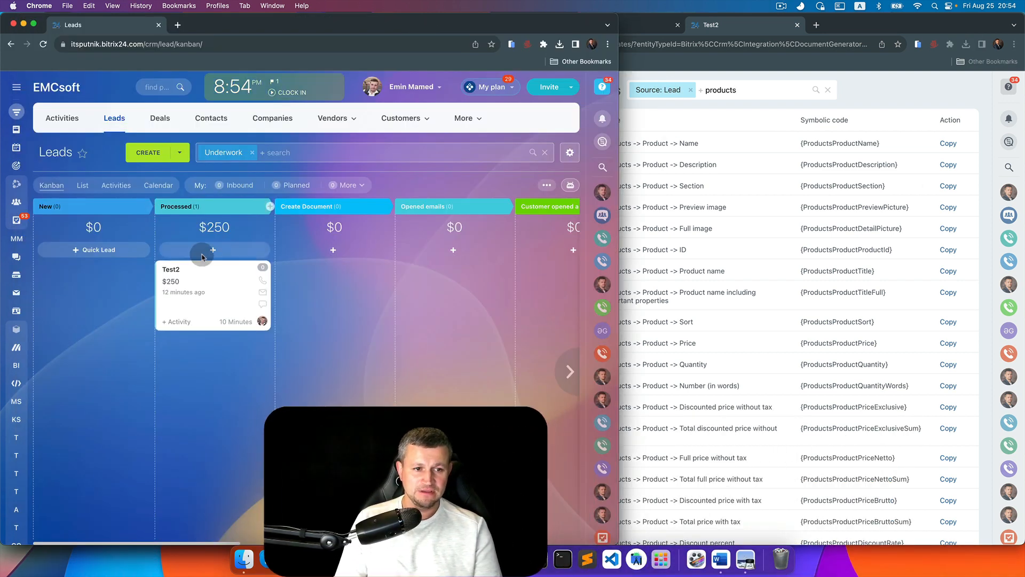
pyautogui.click(172, 269)
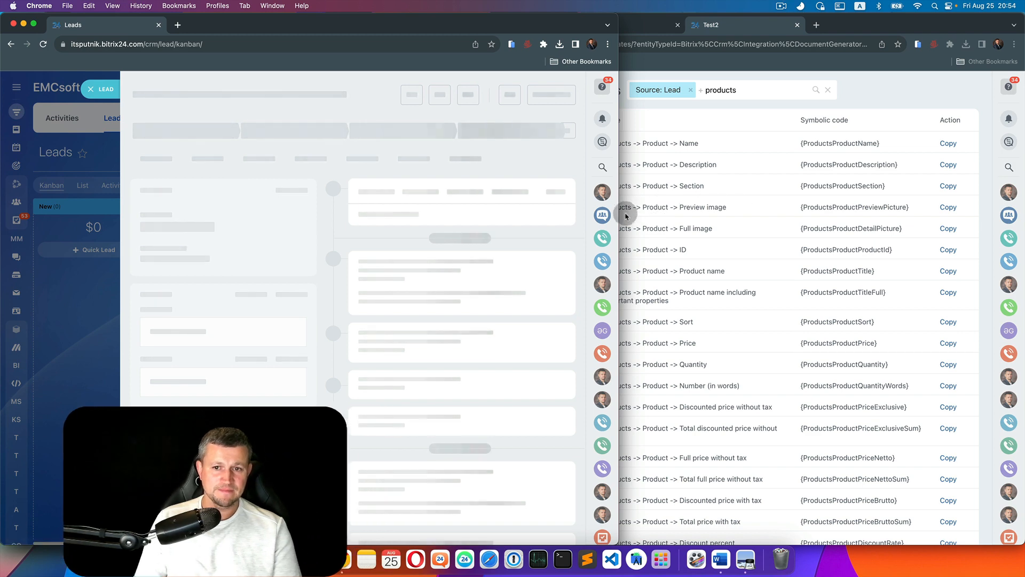
pyautogui.click(741, 149)
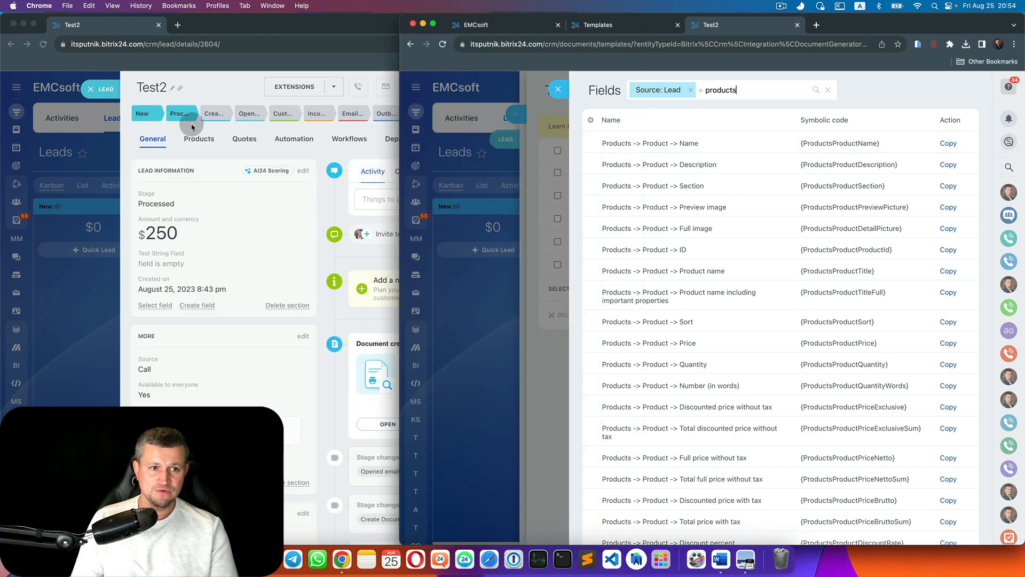
pyautogui.click(206, 140)
pyautogui.click(746, 144)
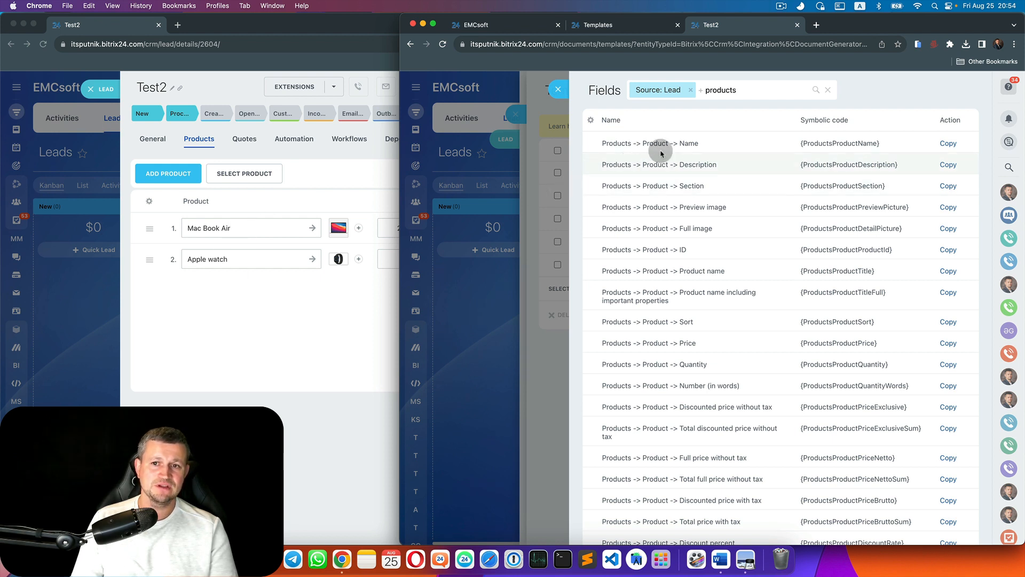
# Put the heading Product name and the copied code {ProductsProductName} in the first column of the Word table
pyautogui.click(948, 144)
pyautogui.click(720, 558)
pyautogui.click(151, 287)
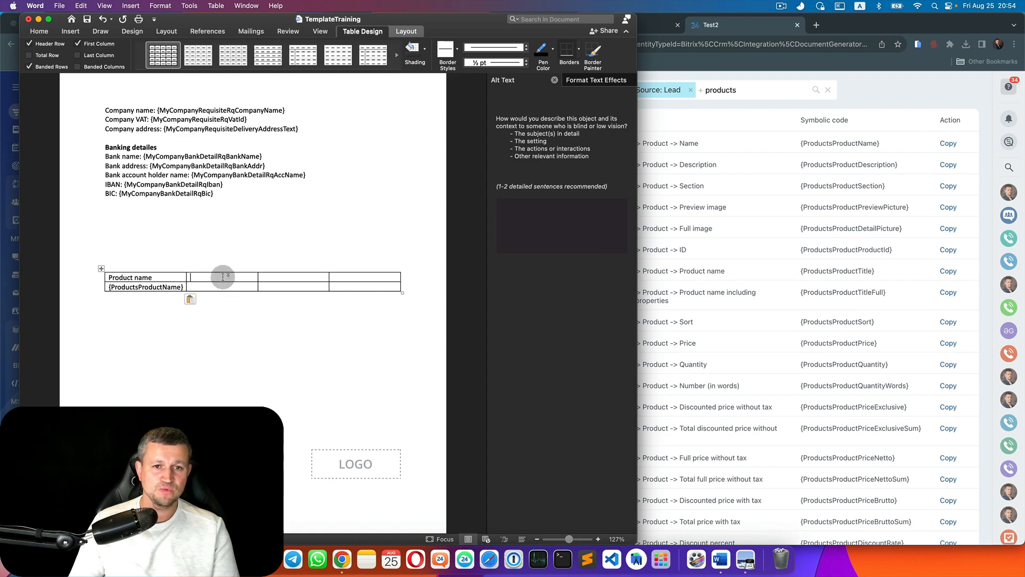
# Put the heading Product price and the copied code {ProductsProductPrice} in the third column of the Word table
pyautogui.hotkey('ctrl', 'Up')
pyautogui.click(522, 336)
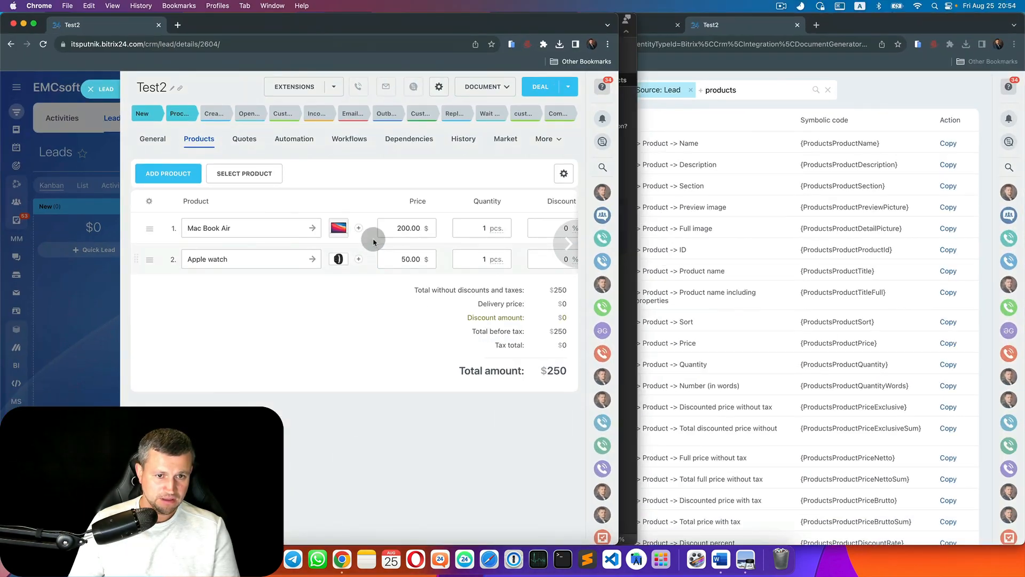
pyautogui.hotkey('ctrl', 'Up')
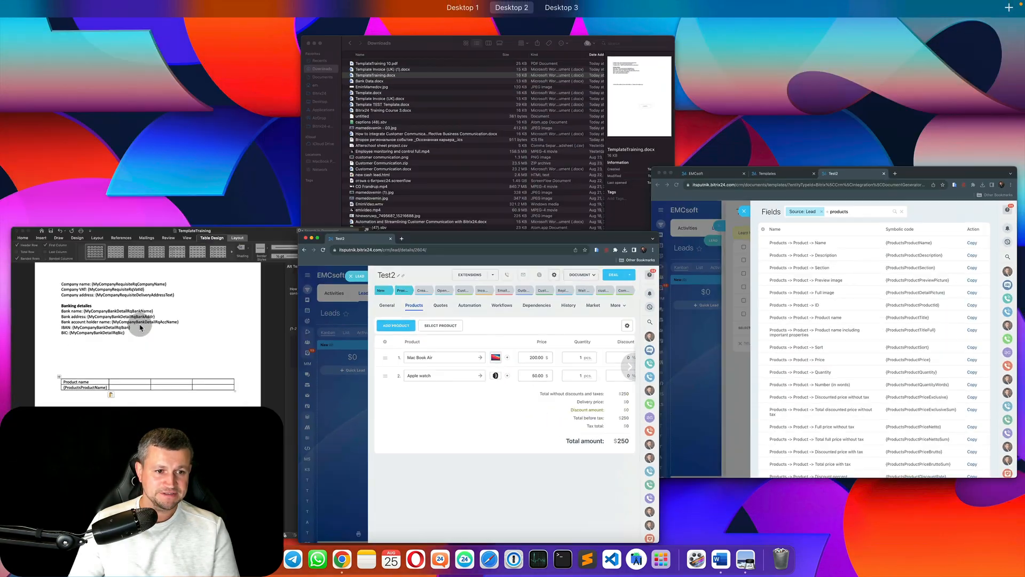
pyautogui.click(133, 394)
pyautogui.click(720, 214)
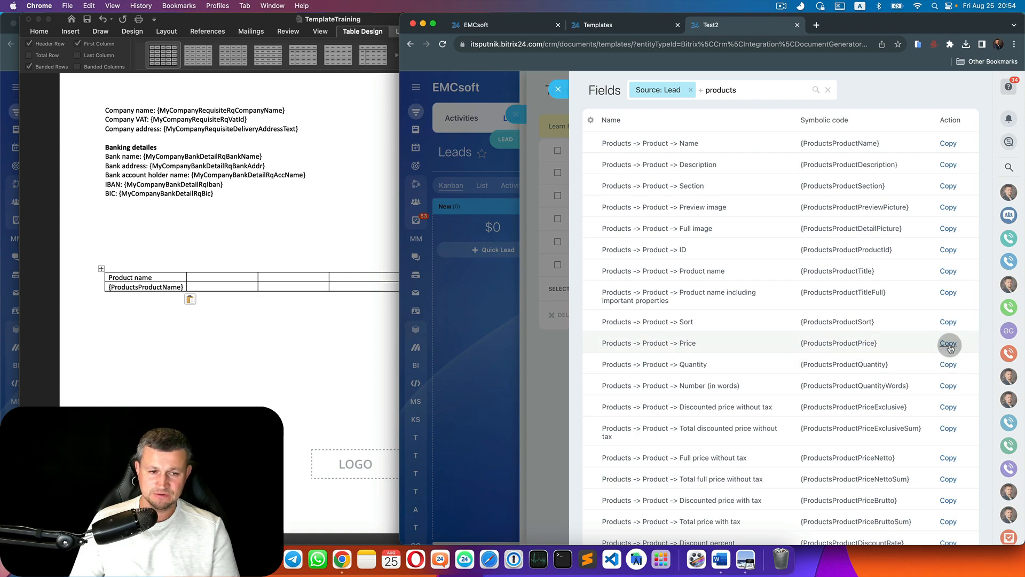
pyautogui.click(949, 344)
pyautogui.click(236, 285)
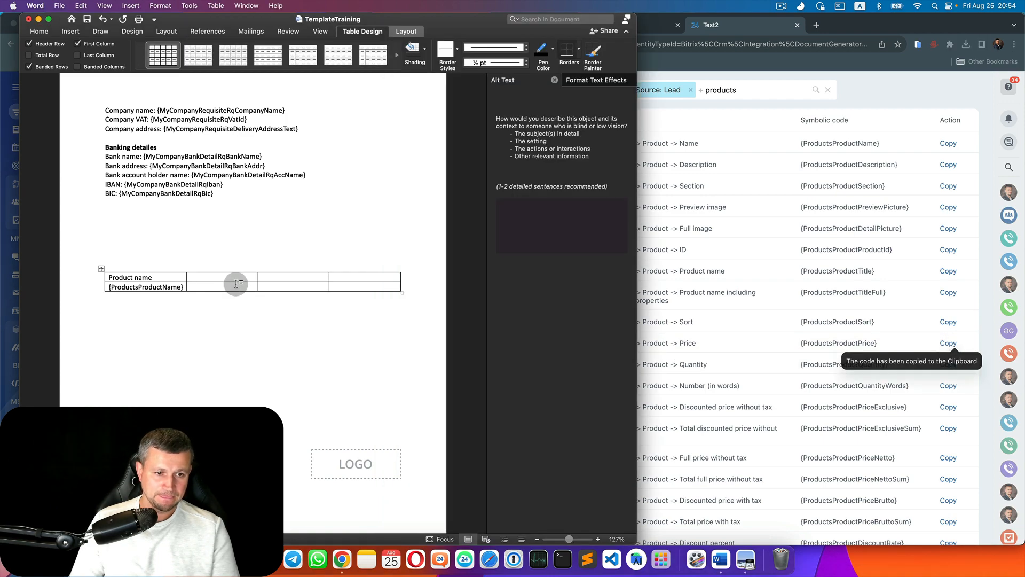
pyautogui.hotkey('ctrl', 'Up')
pyautogui.click(510, 346)
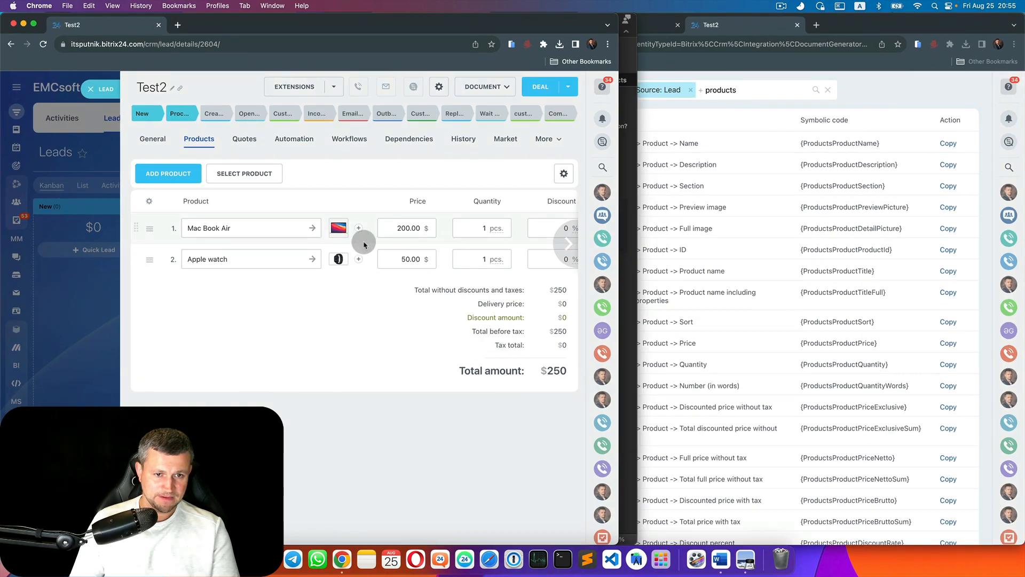
pyautogui.hotkey('ctrl', 'Up')
pyautogui.click(280, 282)
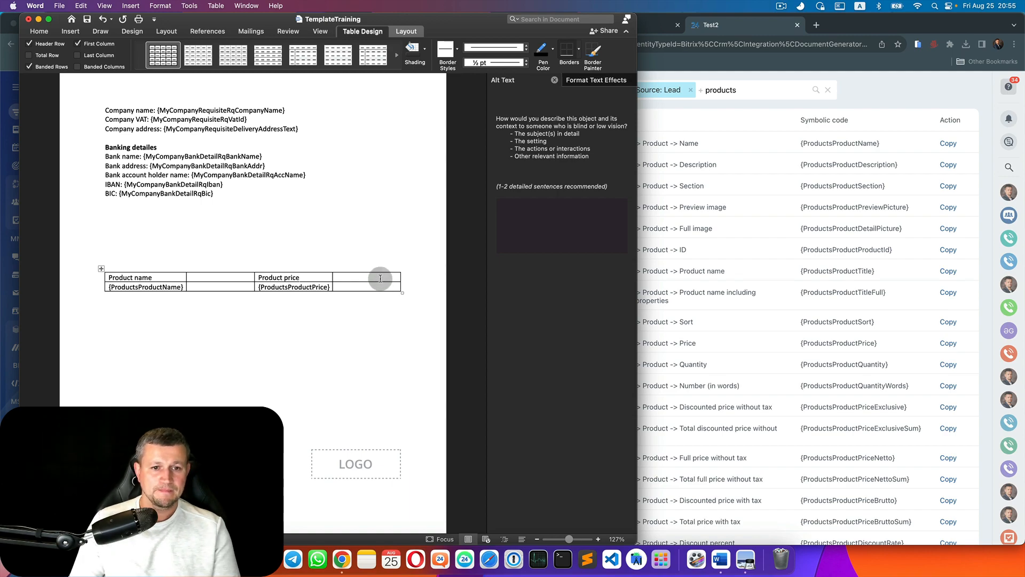
# Put the heading Quantity and the copied code {ProductsProductQuantity} in the fourth column of the Word table
pyautogui.hotkey('ctrl', 'Up')
pyautogui.click(530, 373)
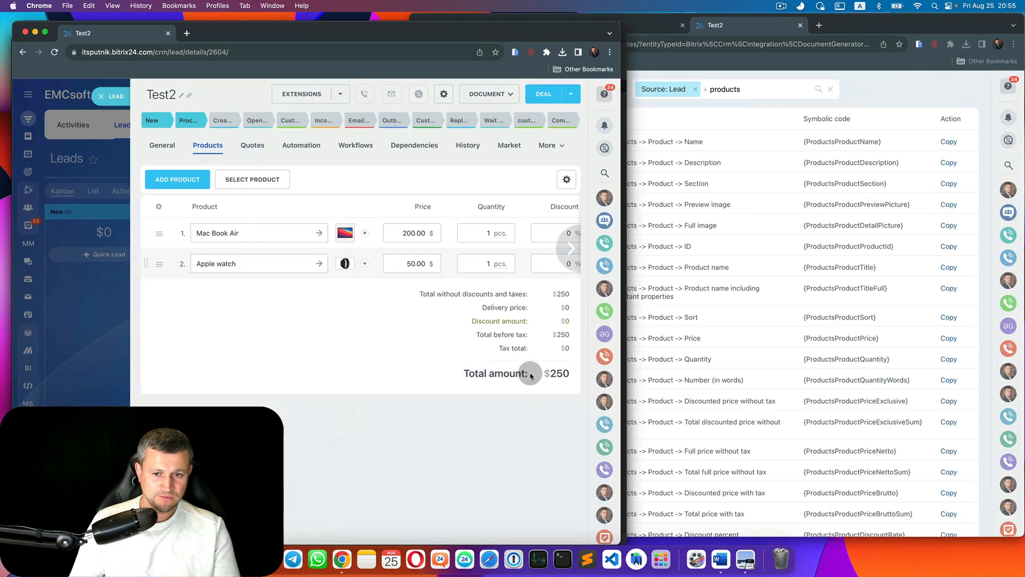
pyautogui.hotkey('ctrl', 'Up')
pyautogui.click(197, 383)
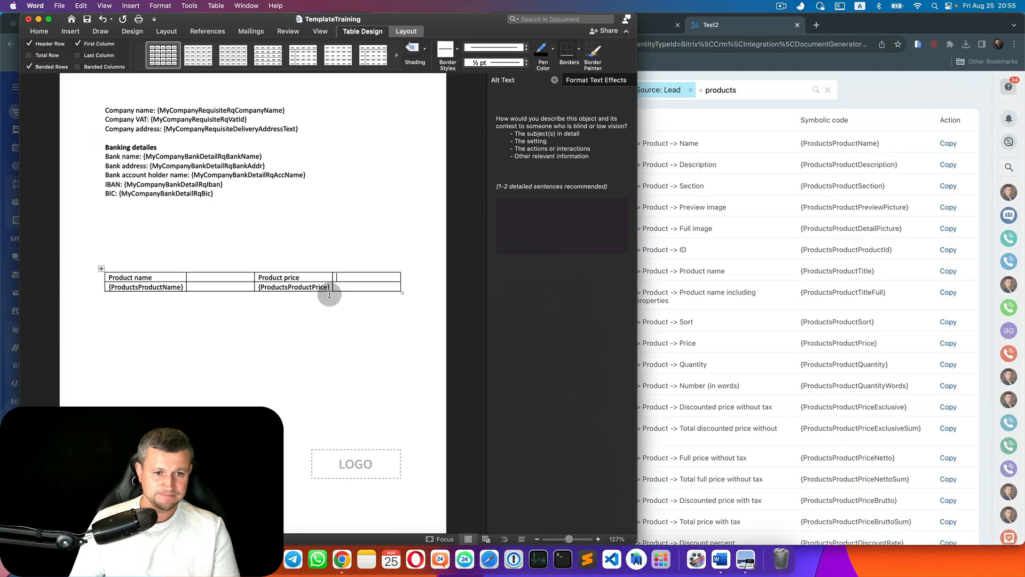
pyautogui.write('Quantity')
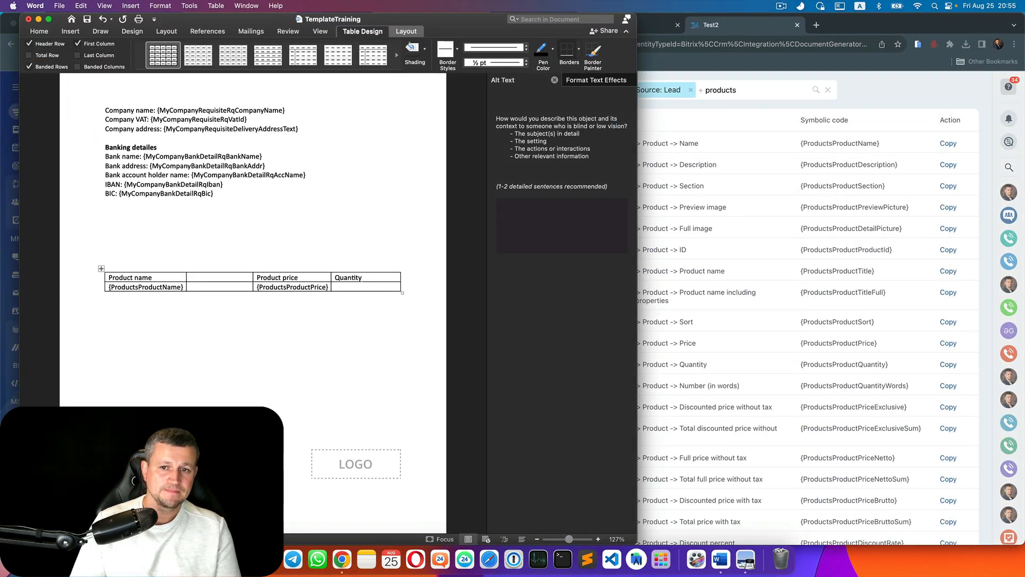
pyautogui.click(726, 203)
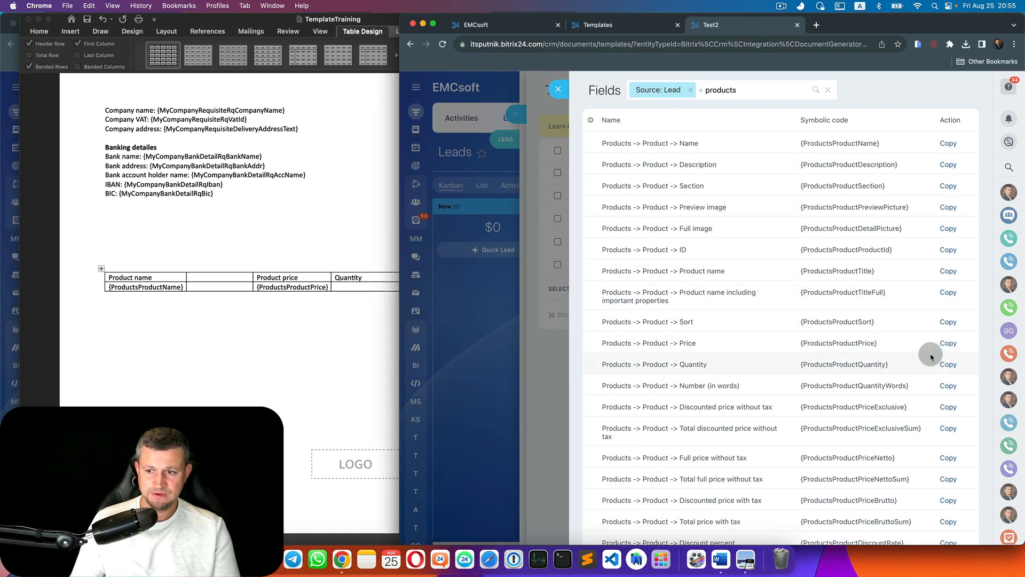
pyautogui.click(948, 365)
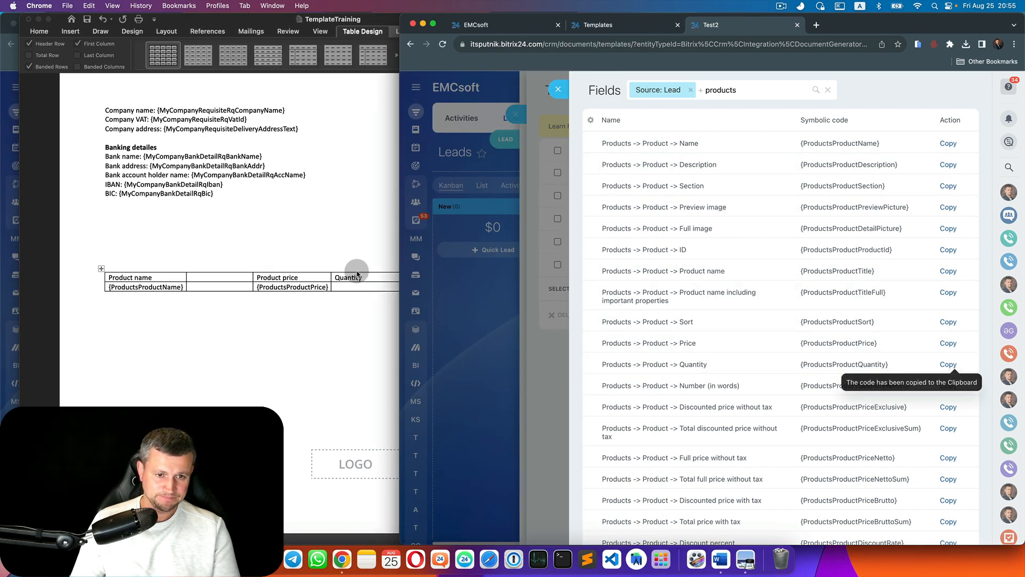
pyautogui.click(369, 290)
pyautogui.press('super+v')
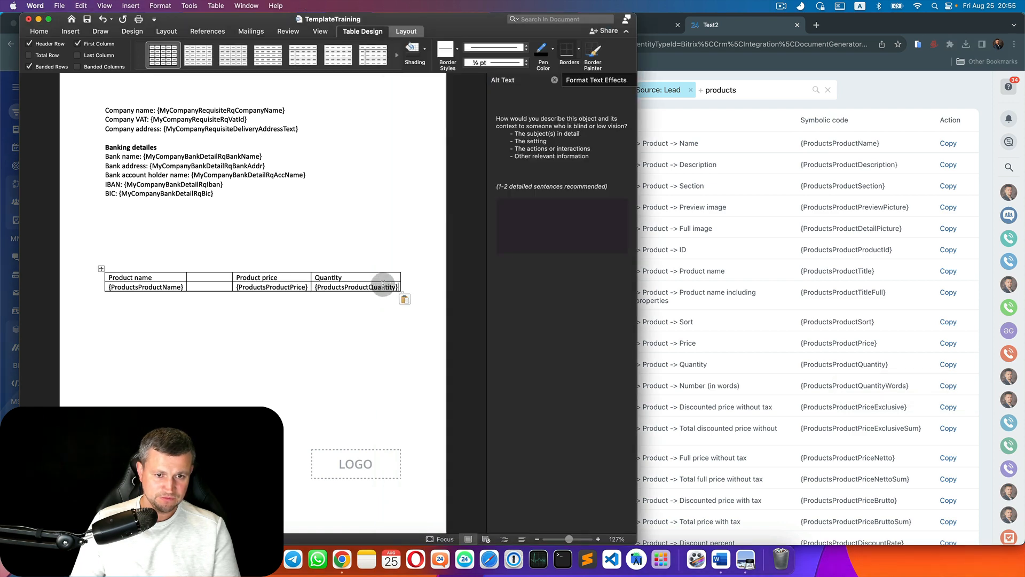
# Insert a column after the Quantity column of the product table and give it the heading Amount
pyautogui.moveTo(388, 278); pyautogui.dragTo(390, 287)
pyautogui.rightClick(389, 287)
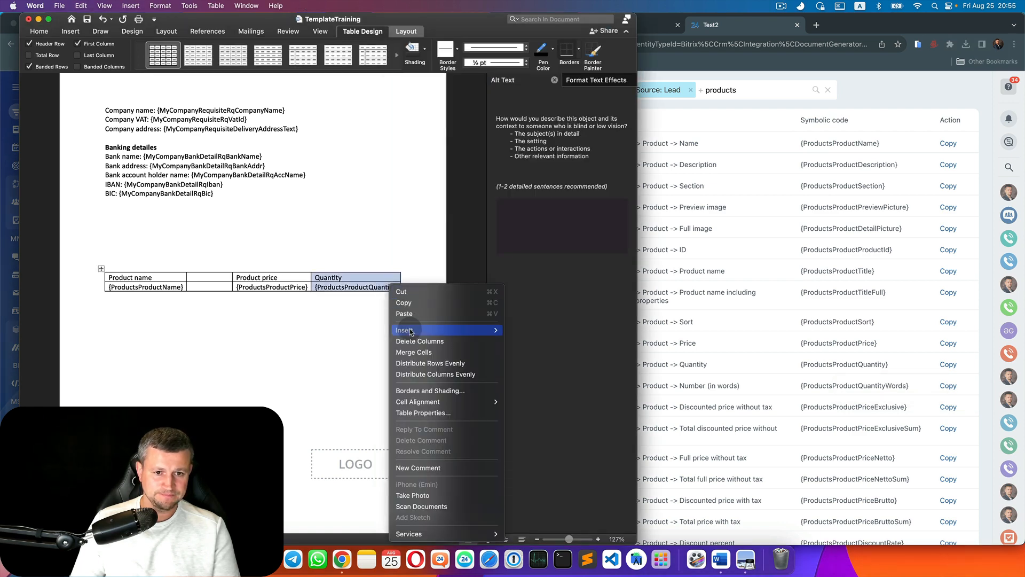
pyautogui.moveTo(454, 331)
pyautogui.click(537, 342)
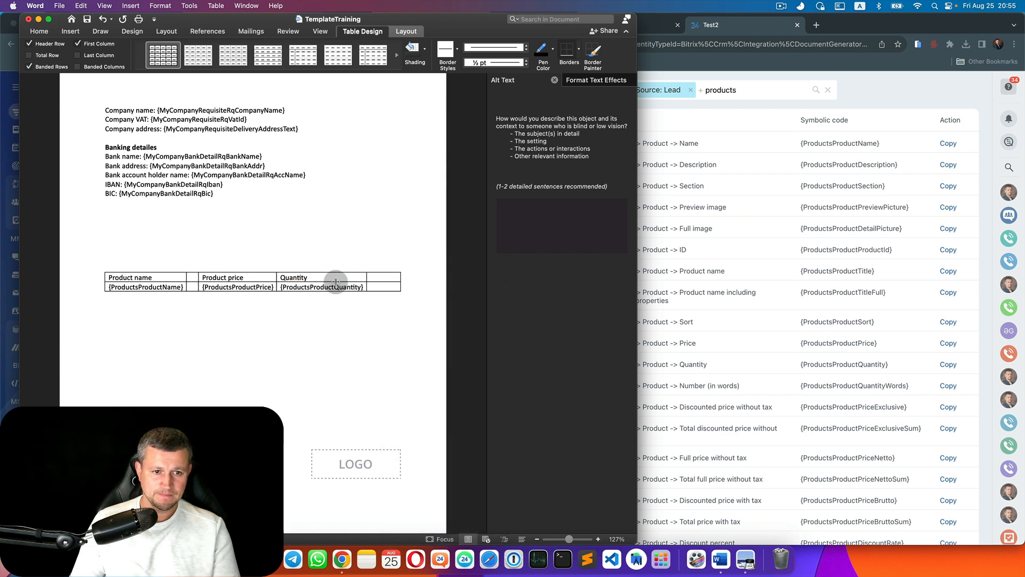
pyautogui.moveTo(204, 277); pyautogui.dragTo(210, 277)
pyautogui.write('Total')
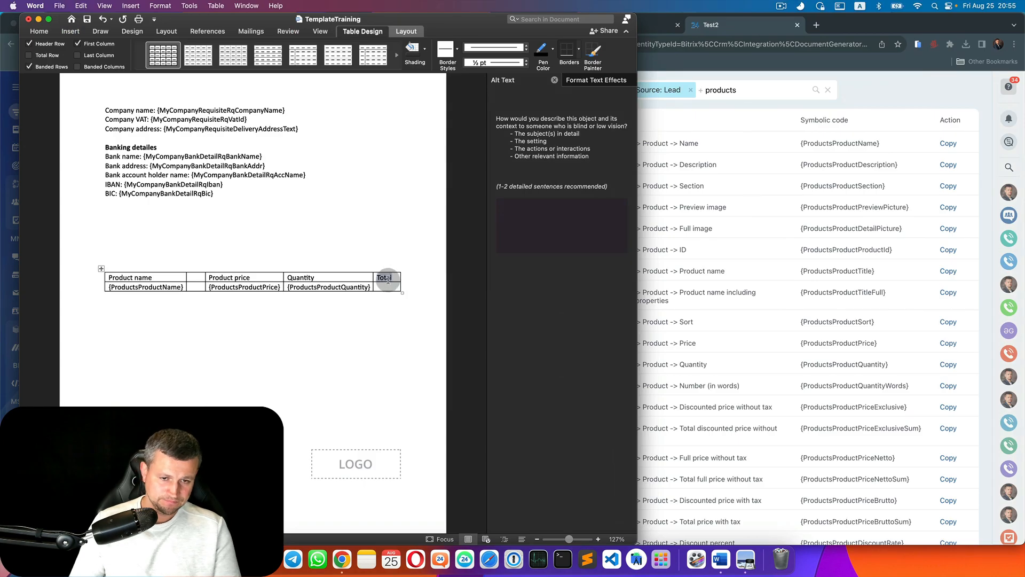
pyautogui.write('Amount')
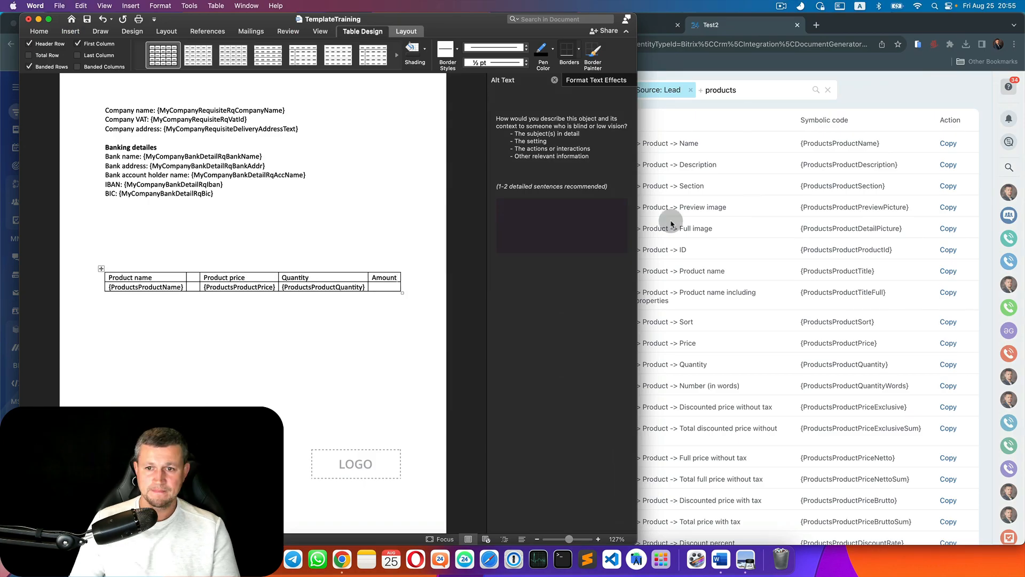
# Copy the Full price without tax code {ProductsProductPriceNetto} from the fields list into the cell below Amount in the Word table
pyautogui.click(667, 219)
pyautogui.scroll(-5, 736, 373)
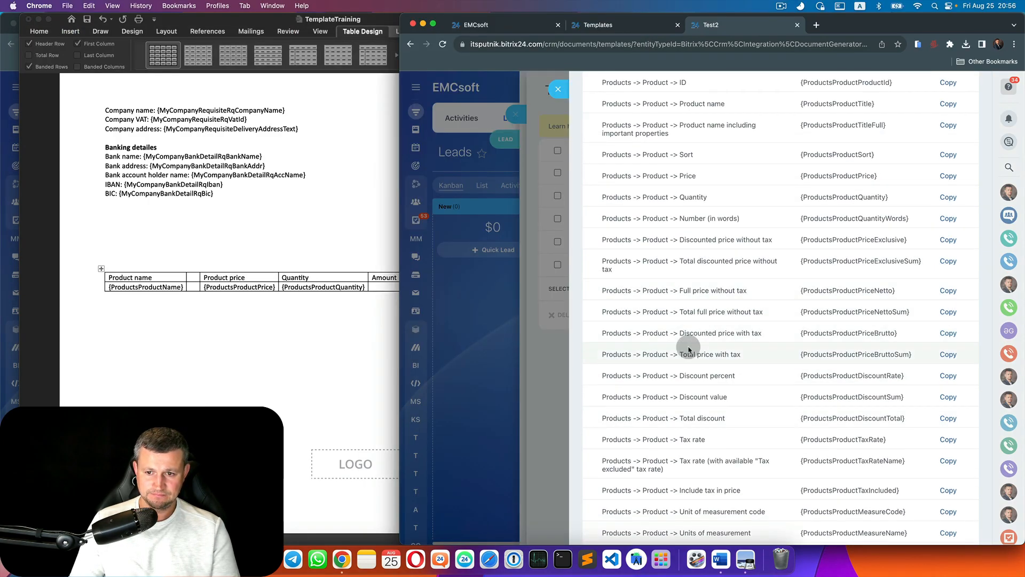
pyautogui.click(948, 291)
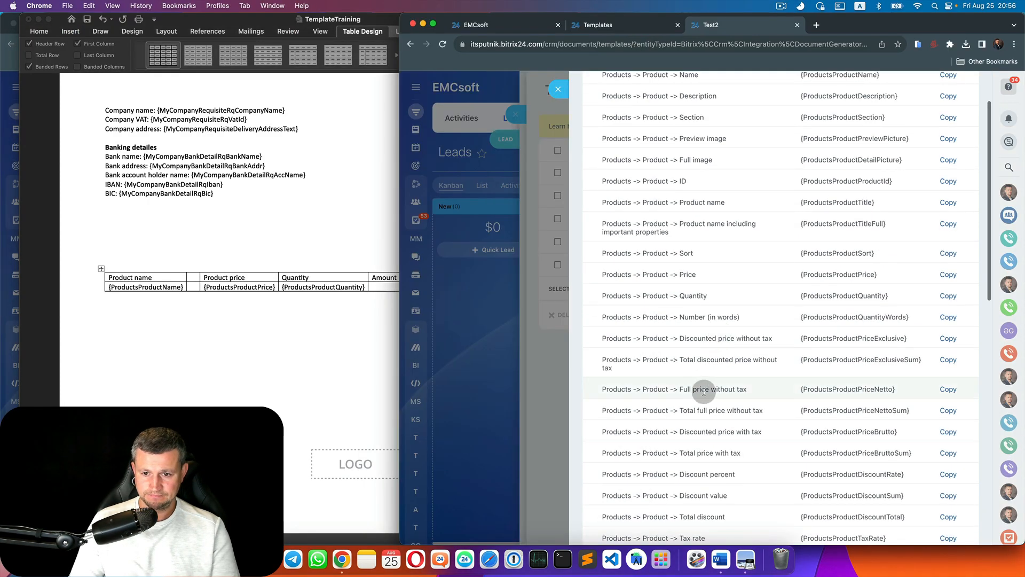
pyautogui.scroll(-3, 742, 332)
pyautogui.click(948, 322)
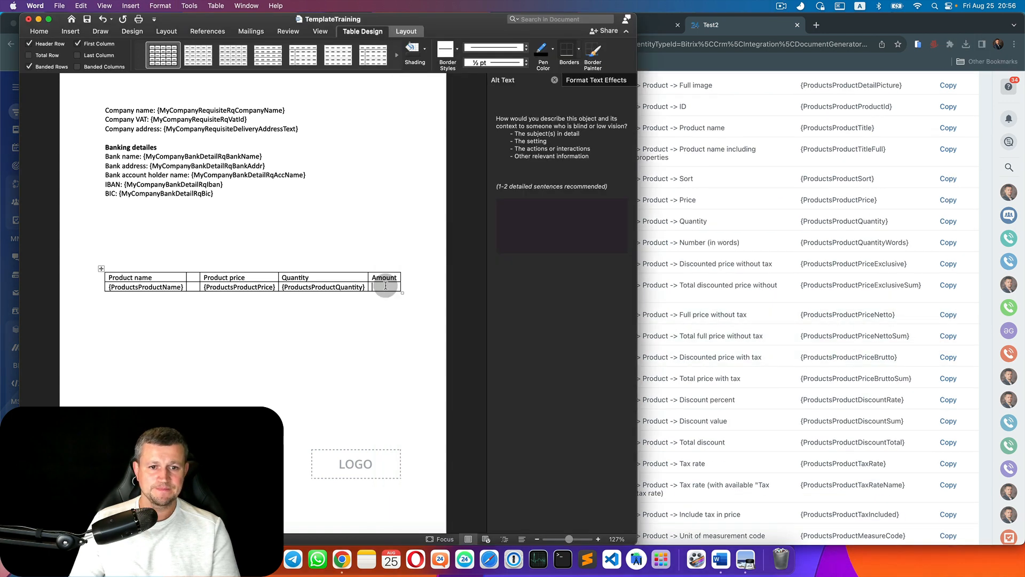
pyautogui.press('super+v')
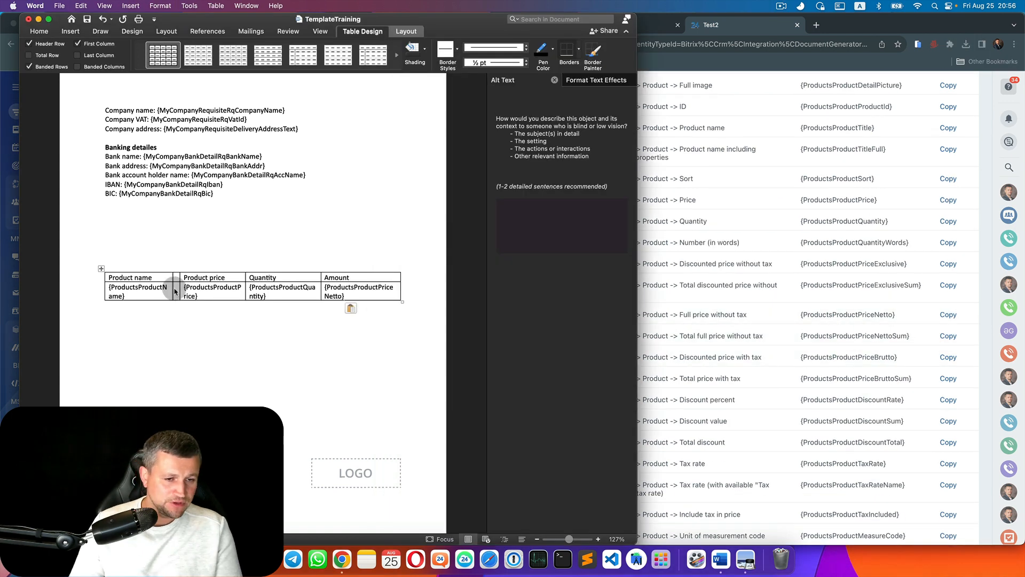
pyautogui.click(101, 268)
pyautogui.rightClick(126, 277)
pyautogui.click(160, 470)
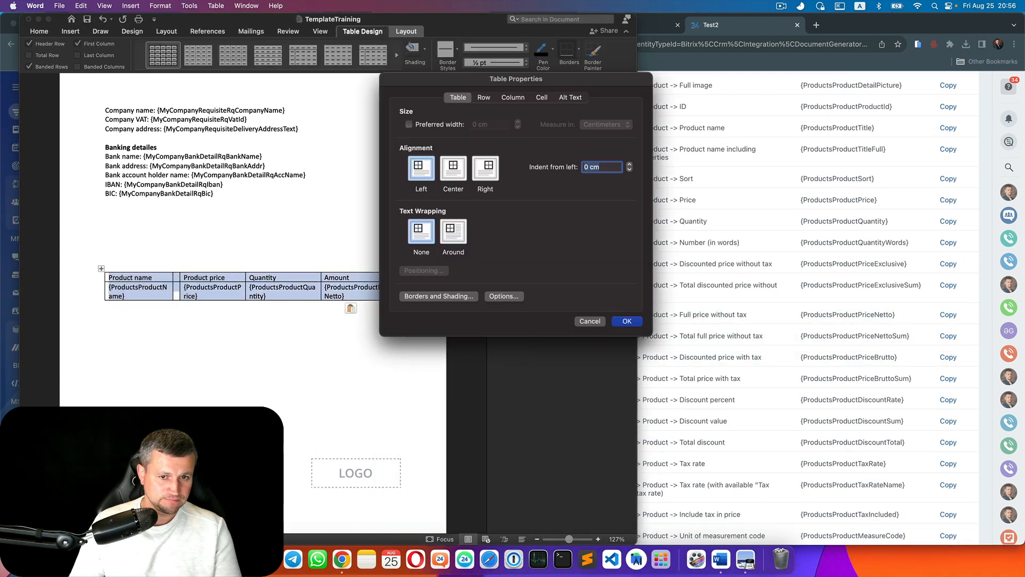
pyautogui.click(484, 98)
pyautogui.click(511, 98)
pyautogui.click(542, 98)
pyautogui.click(585, 322)
pyautogui.click(340, 297)
pyautogui.rightClick(340, 296)
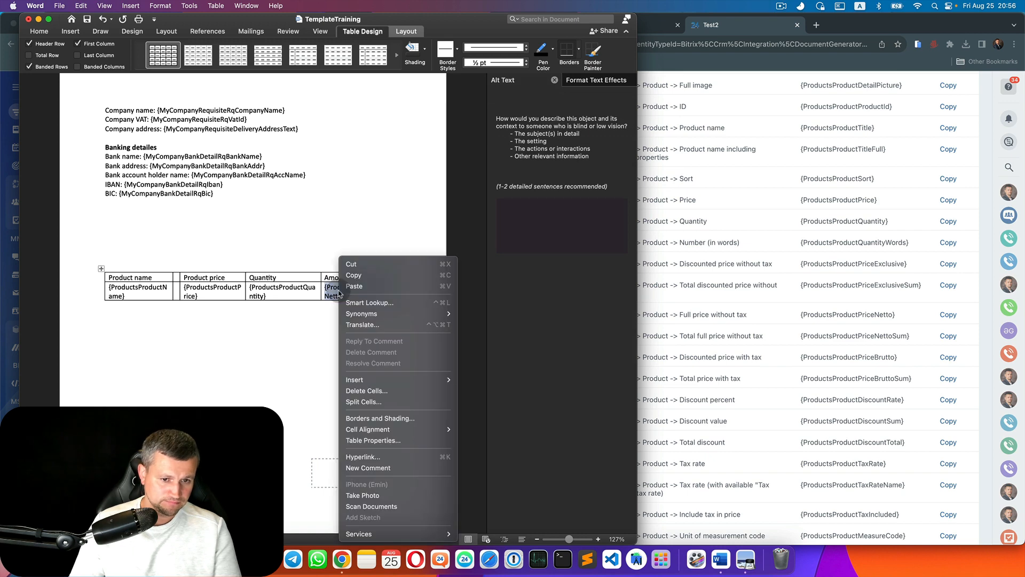
pyautogui.click(373, 440)
pyautogui.click(483, 97)
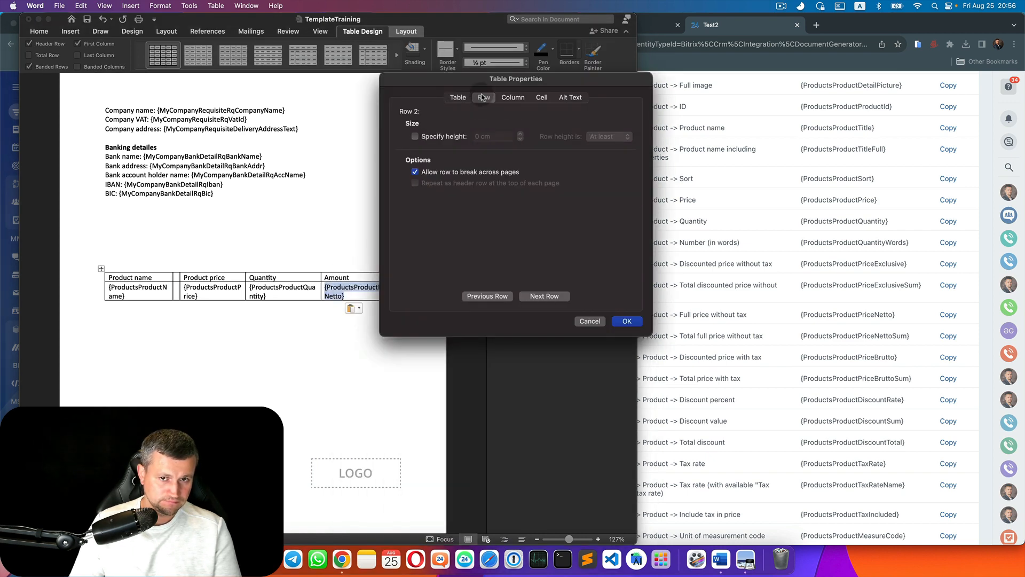
pyautogui.click(513, 97)
pyautogui.click(542, 97)
pyautogui.click(484, 98)
pyautogui.click(458, 97)
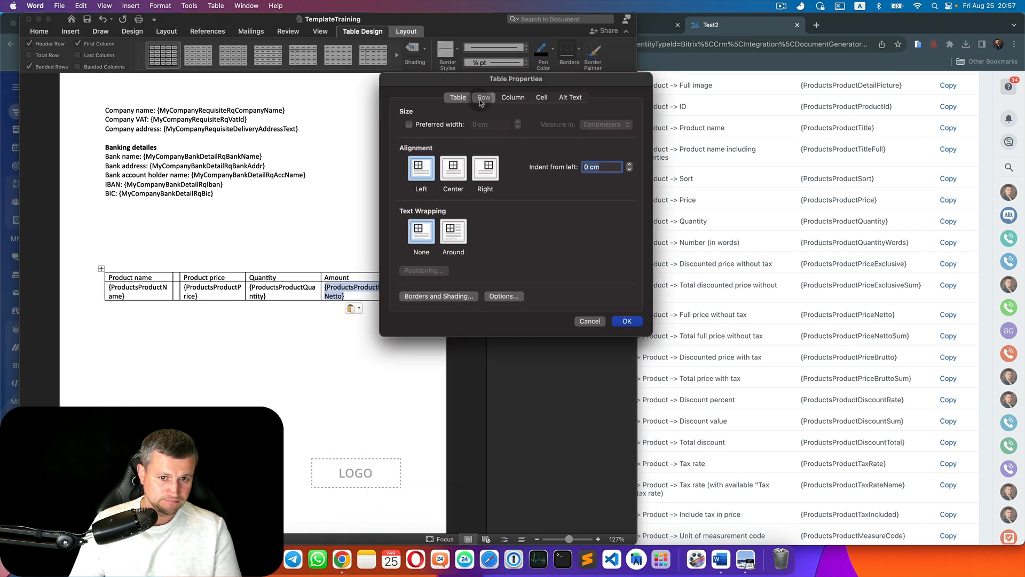
pyautogui.click(480, 99)
pyautogui.click(622, 326)
# Move the table's column borders to narrow the price, quantity and amount columns and widen the empty second column
pyautogui.moveTo(321, 291); pyautogui.dragTo(348, 292)
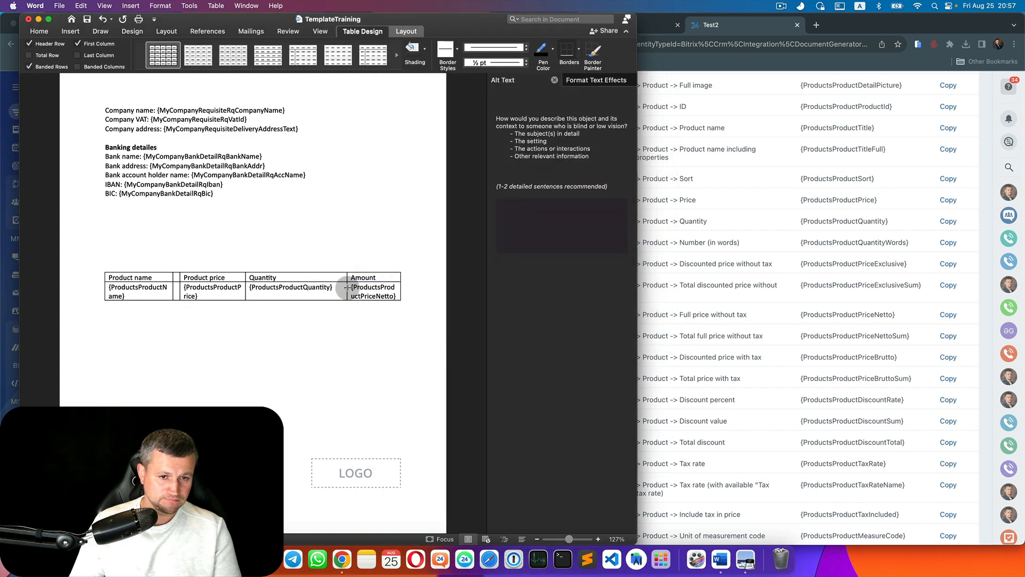
pyautogui.moveTo(246, 293); pyautogui.dragTo(293, 290)
pyautogui.moveTo(180, 295); pyautogui.dragTo(242, 292)
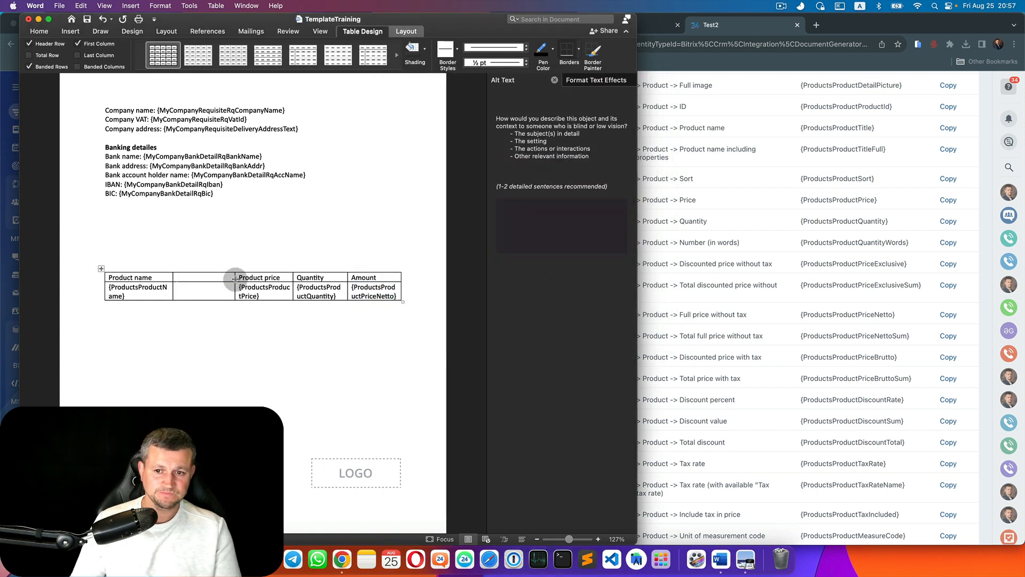
# Enter the heading Product Photo in the second column of the product table
pyautogui.hotkey('ctrl', 'Up')
pyautogui.click(181, 365)
pyautogui.write('Photo')
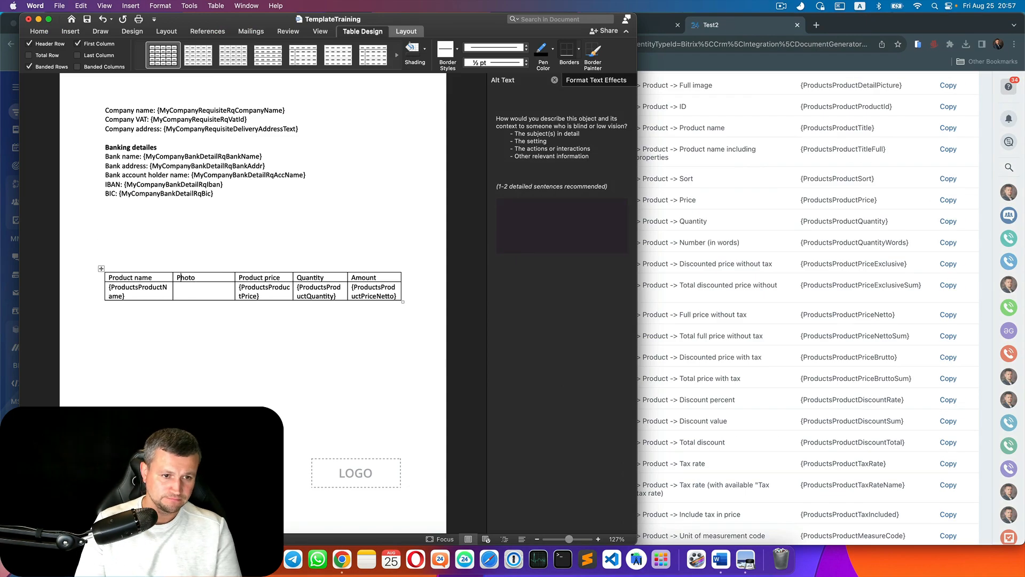
pyautogui.hotkey('ctrl', 'Up')
pyautogui.click(213, 427)
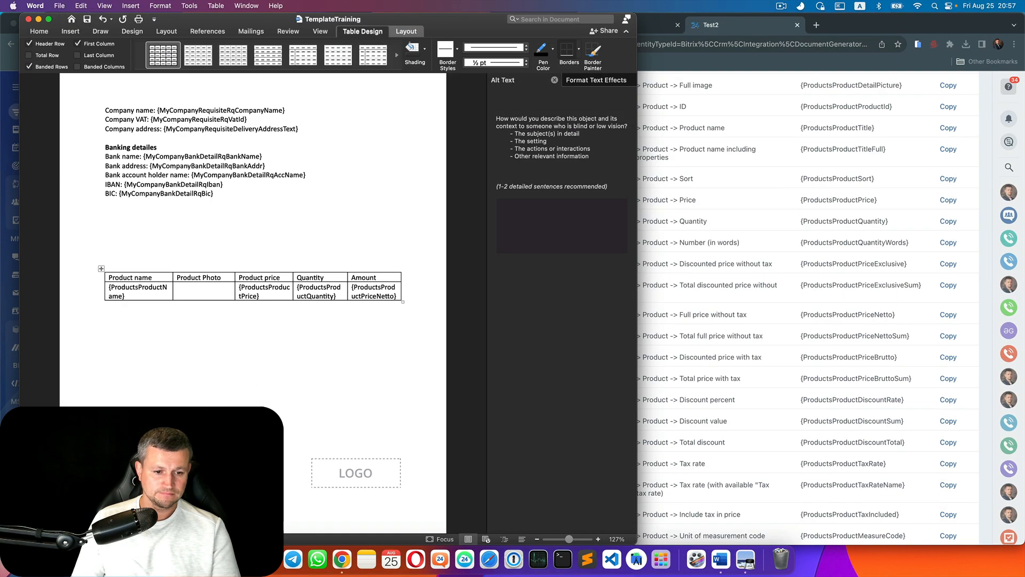
# Place the LOGO placeholder picture in the cell below Product Photo
pyautogui.click(244, 559)
pyautogui.doubleClick(165, 96)
pyautogui.click(964, 180)
pyautogui.moveTo(963, 180); pyautogui.dragTo(256, 317)
pyautogui.scroll(10, 207, 288)
pyautogui.click(199, 284)
pyautogui.scroll(-7, 253, 314)
# Copy the product's Full image code {ProductsProductDetailPicture} from the fields list into the alt text of the table's LOGO picture
pyautogui.click(766, 28)
pyautogui.scroll(4, 777, 270)
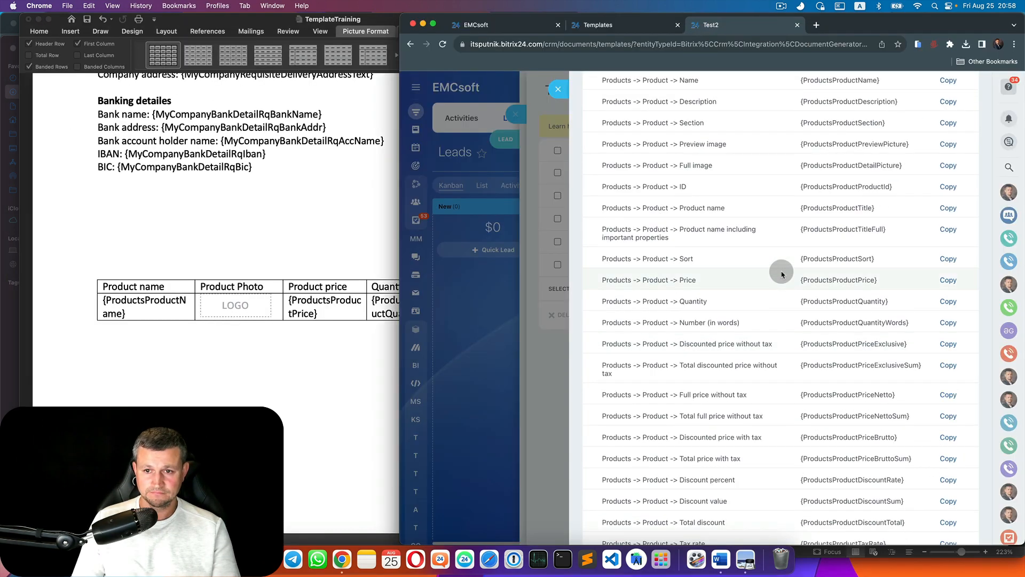
pyautogui.click(949, 191)
pyautogui.click(233, 304)
pyautogui.rightClick(227, 305)
pyautogui.click(339, 47)
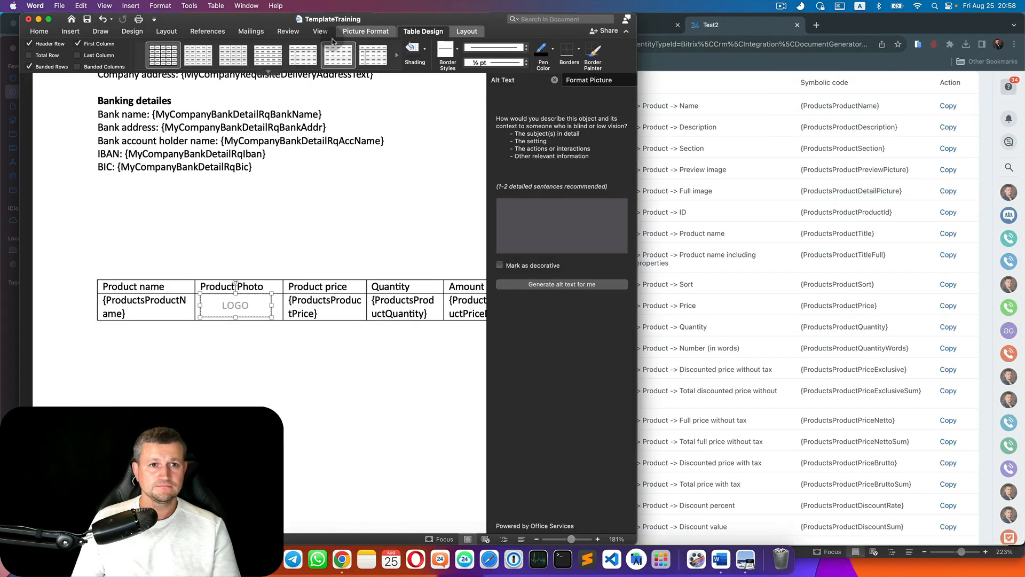
pyautogui.click(550, 221)
pyautogui.press('super+v')
pyautogui.click(235, 236)
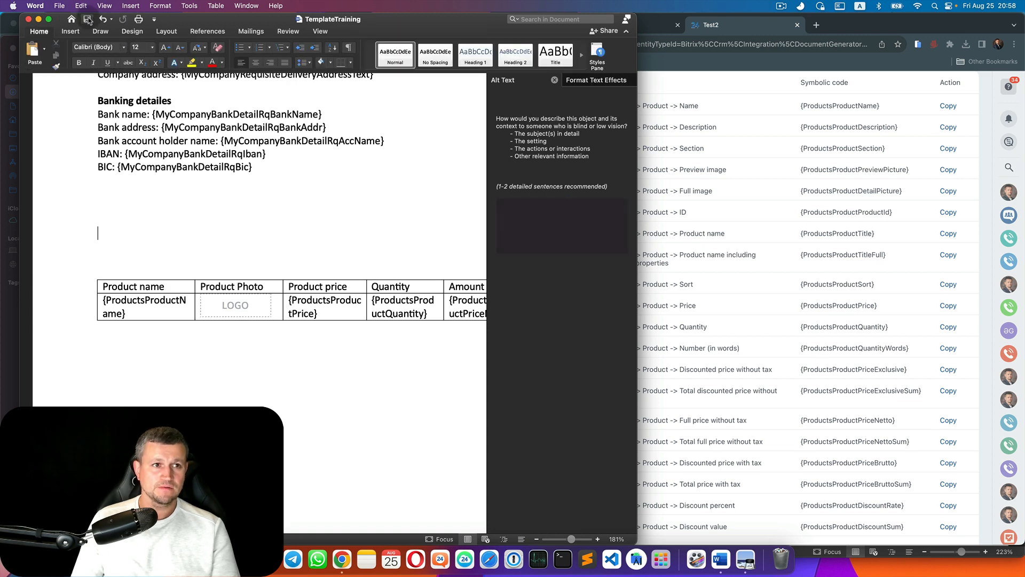
# Close the fields list in the browser and reopen the Test2 lead's list of document templates
pyautogui.click(652, 27)
pyautogui.click(731, 25)
pyautogui.click(558, 90)
pyautogui.click(515, 89)
pyautogui.click(893, 87)
pyautogui.click(901, 147)
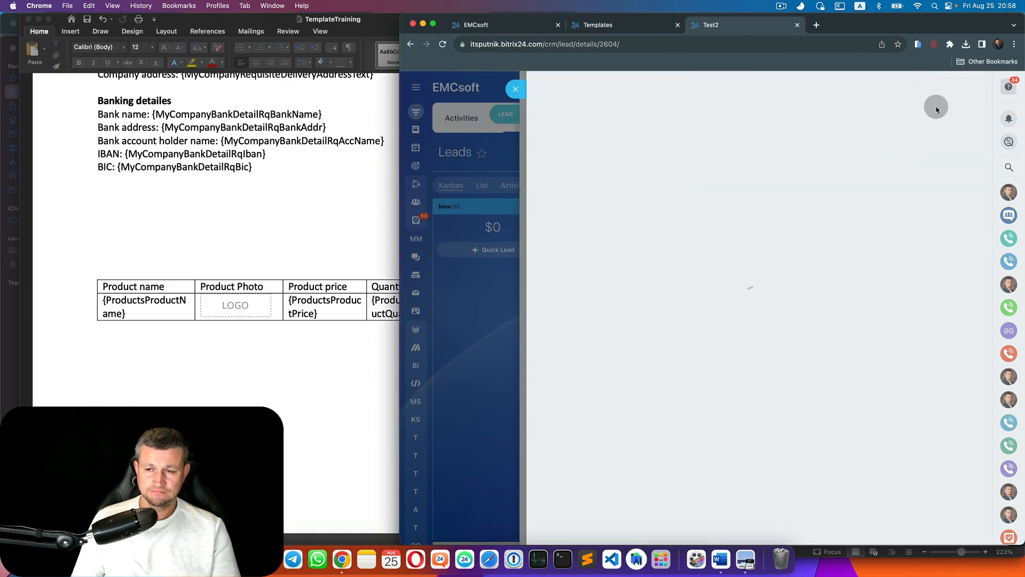
pyautogui.click(902, 90)
pyautogui.click(515, 90)
pyautogui.click(889, 87)
pyautogui.click(902, 146)
# Replace the file of the TemplateTraining template with the revised Word document and save the template
pyautogui.click(590, 267)
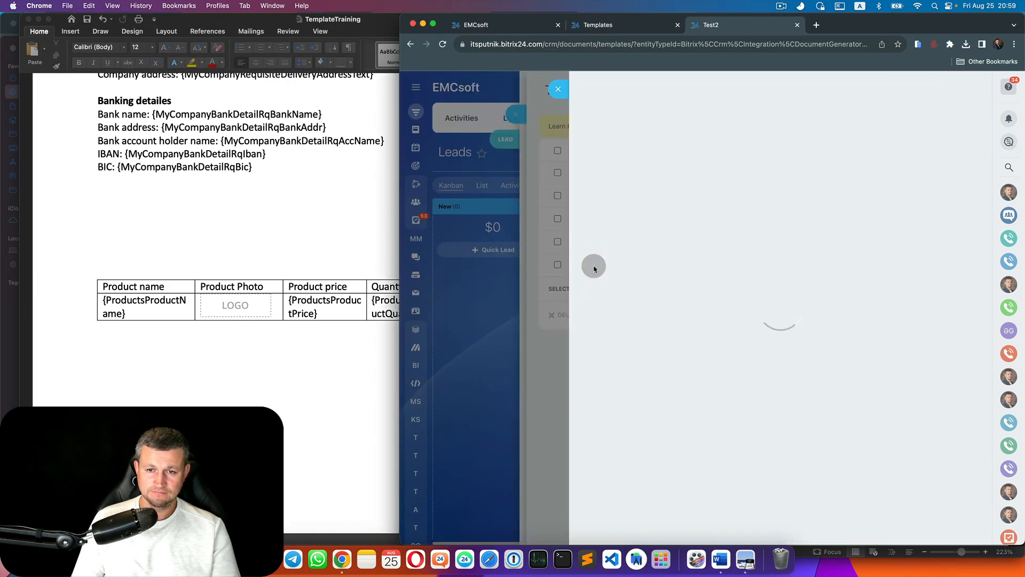
pyautogui.click(842, 165)
pyautogui.doubleClick(549, 127)
pyautogui.click(594, 524)
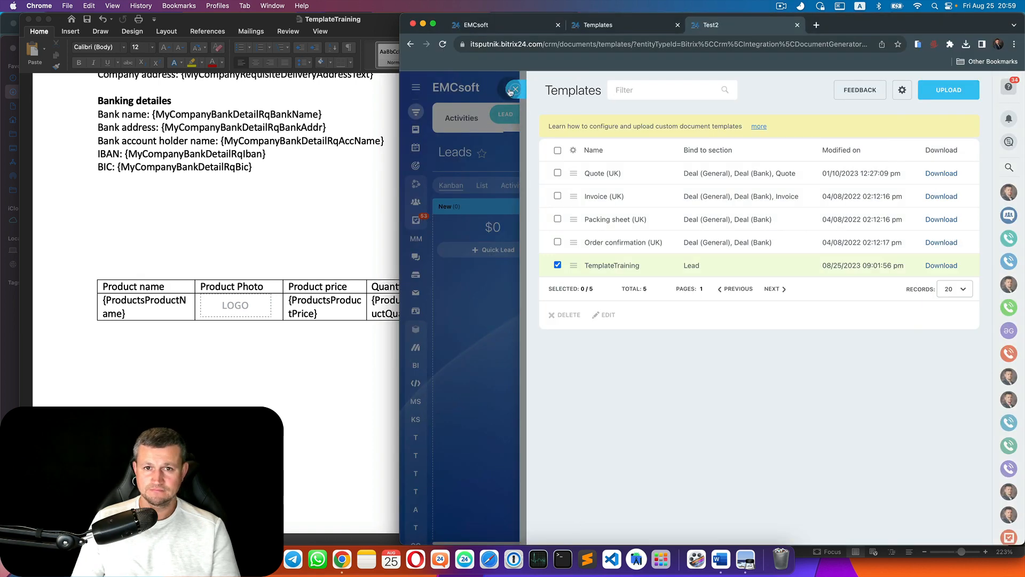
# Close the template list and create a document from the TemplateTraining template for the Test2 lead
pyautogui.click(512, 90)
pyautogui.click(892, 87)
pyautogui.click(894, 107)
pyautogui.click(715, 349)
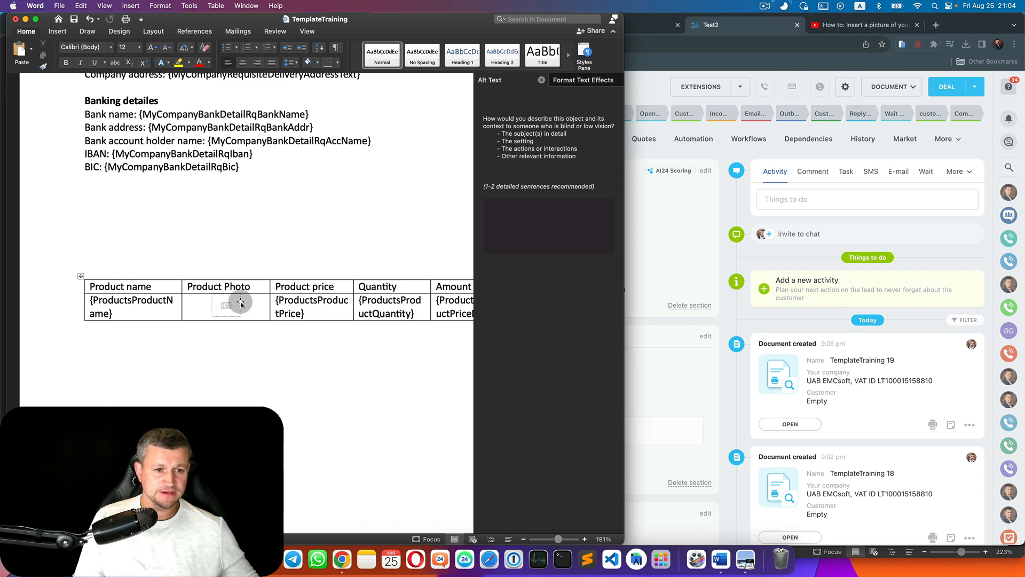
# Open the Test2 lead's product list and check the pictures assigned to its products
pyautogui.click(727, 255)
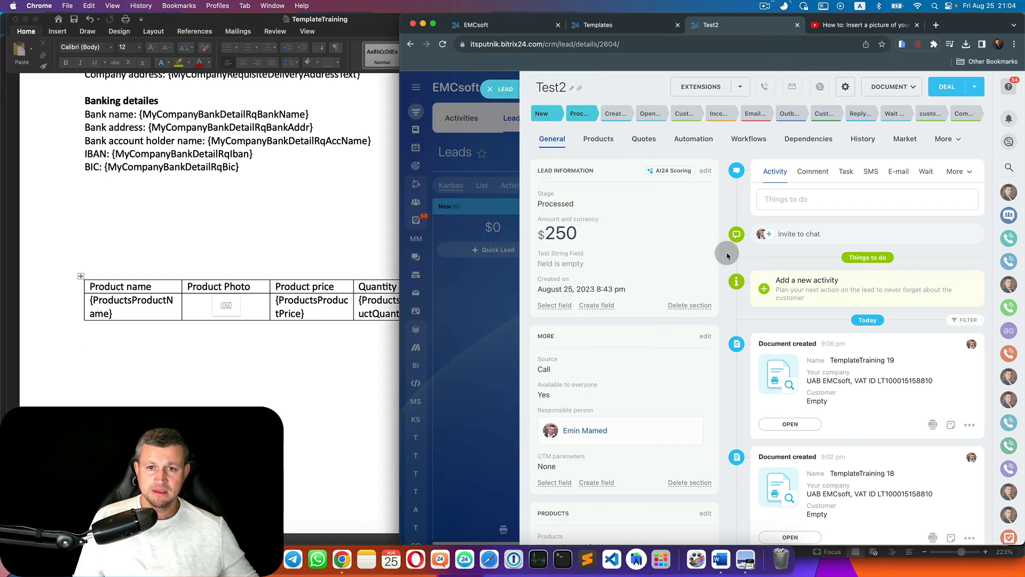
pyautogui.click(598, 139)
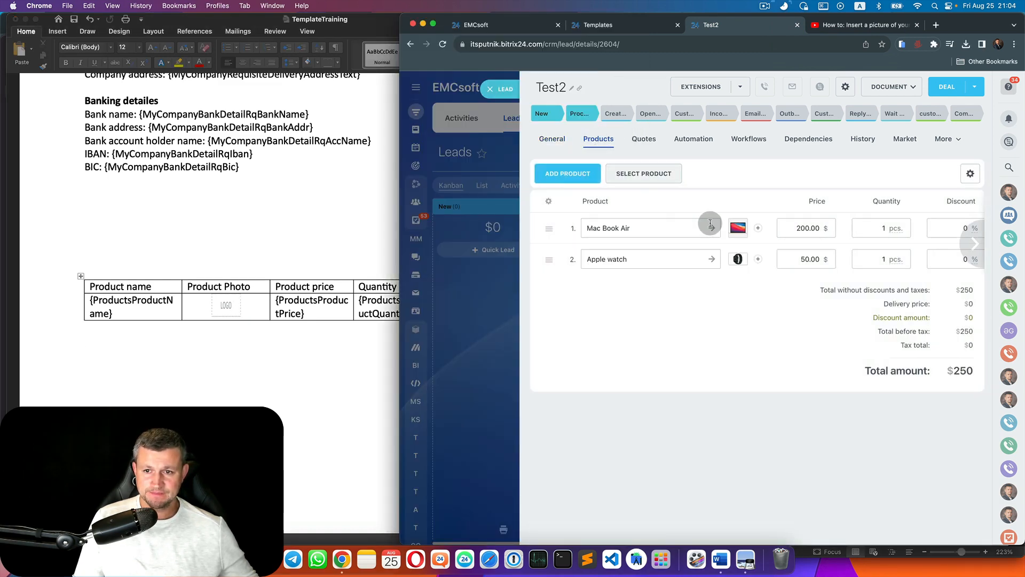
pyautogui.click(747, 227)
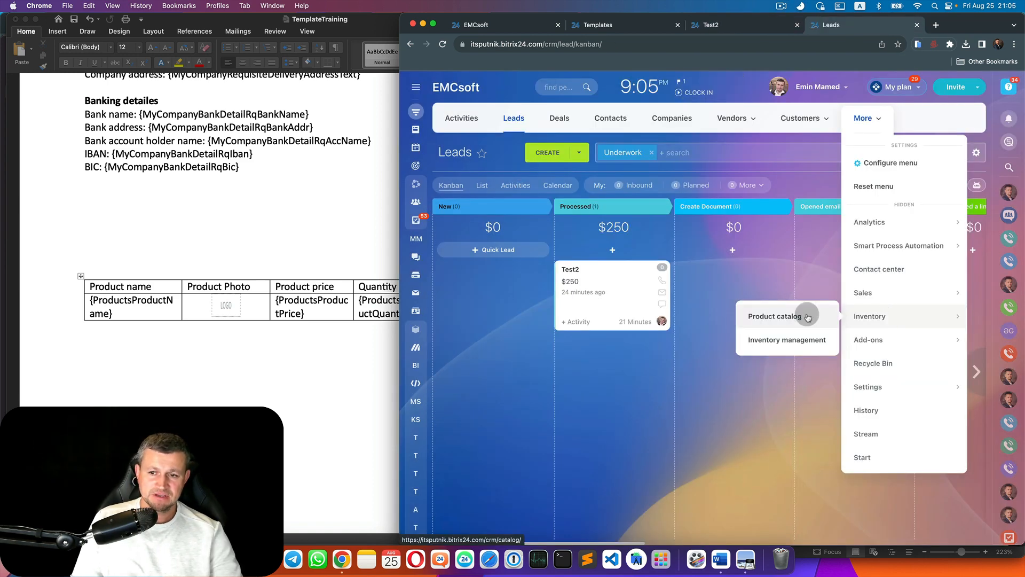
# Open the Mac Book Air product card from Section1 of the product catalog to examine its pictures
pyautogui.click(806, 317)
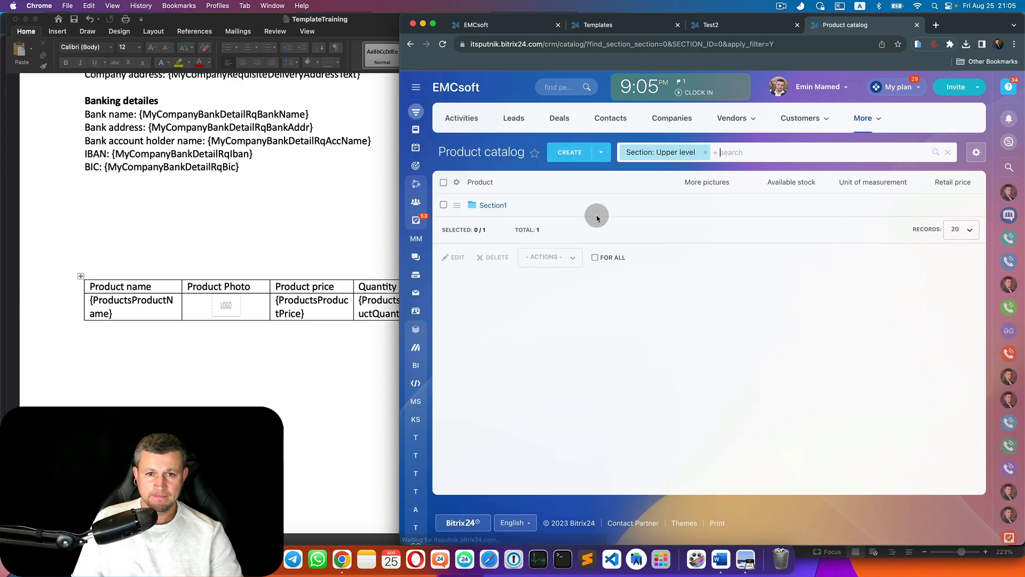
pyautogui.click(492, 207)
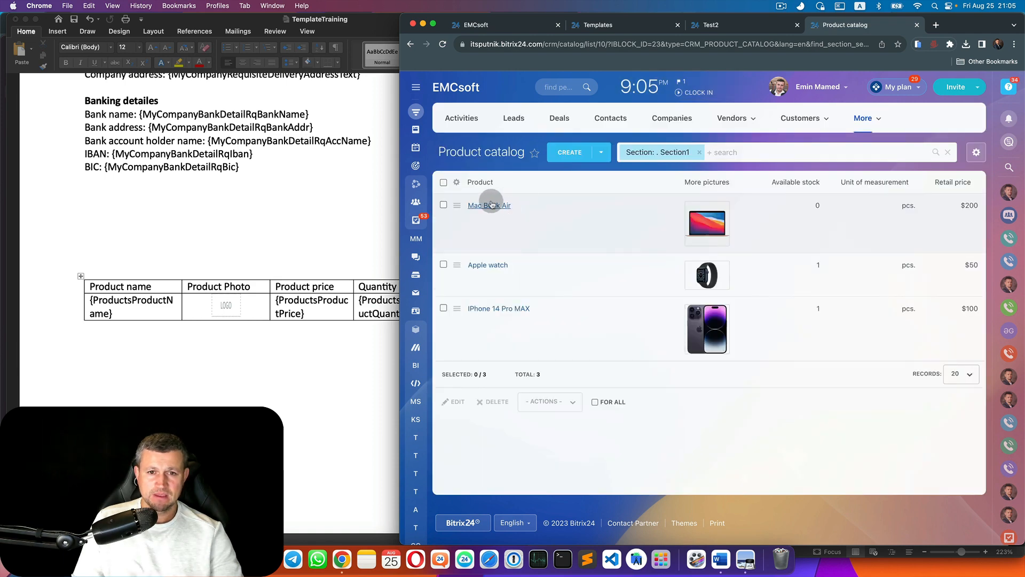
pyautogui.click(493, 207)
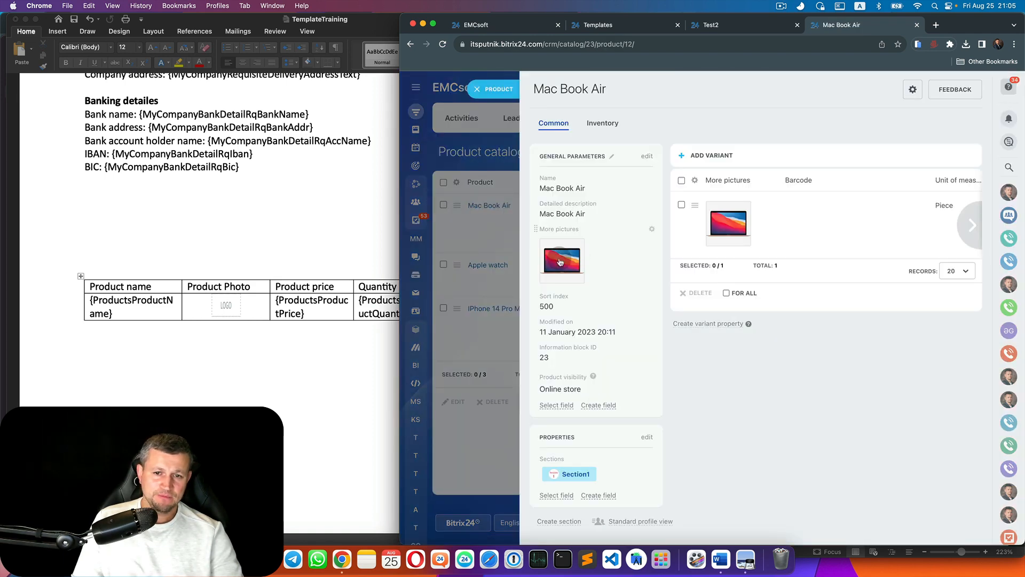
# Inspect the More pictures field on the Mac Book Air card in the page source and copy its data-cid value PROPERTY_MORE_PHOTO
pyautogui.scroll(5, 560, 263)
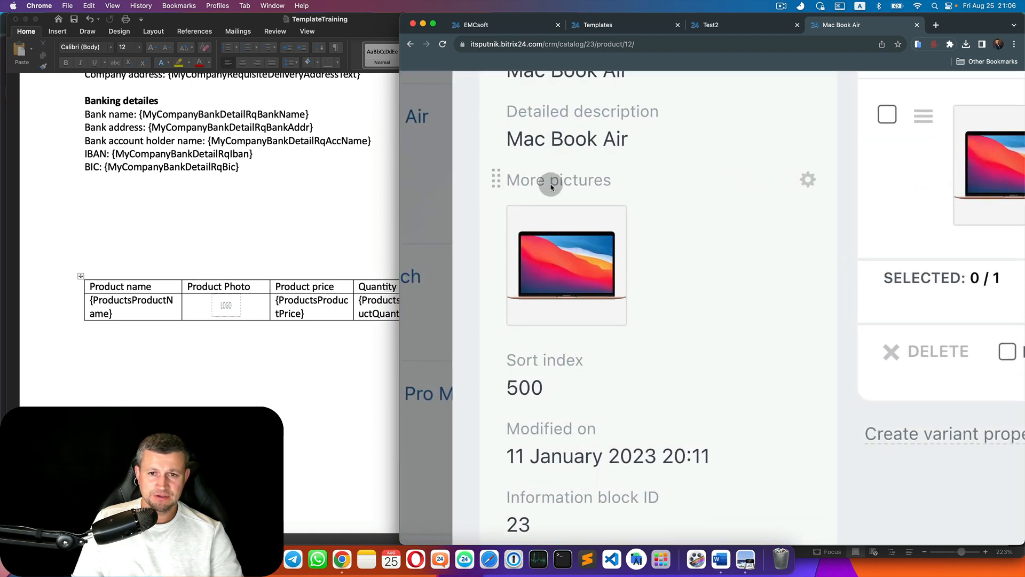
pyautogui.scroll(-5, 567, 190)
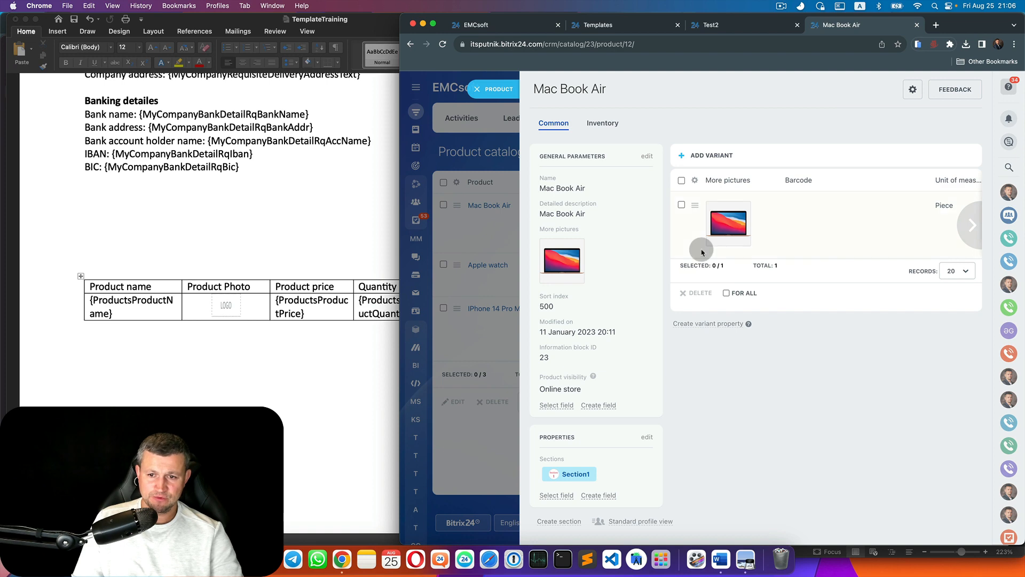
pyautogui.rightClick(704, 343)
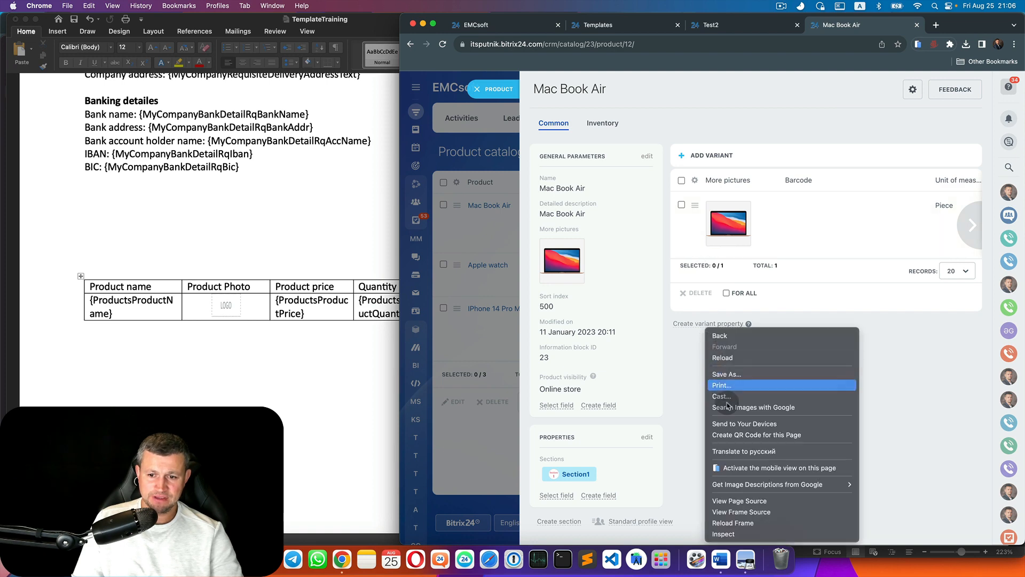
pyautogui.click(741, 534)
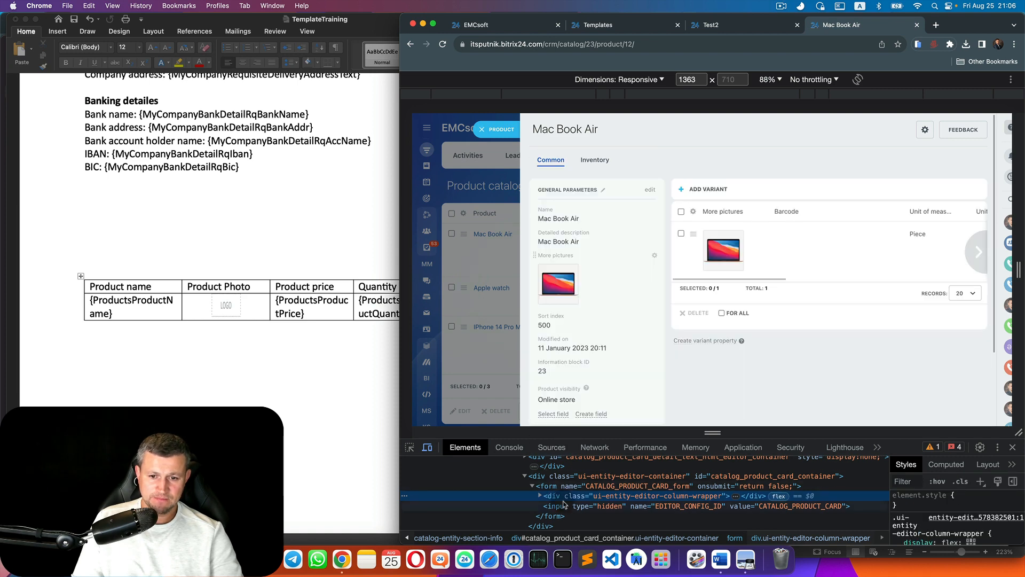
pyautogui.click(557, 273)
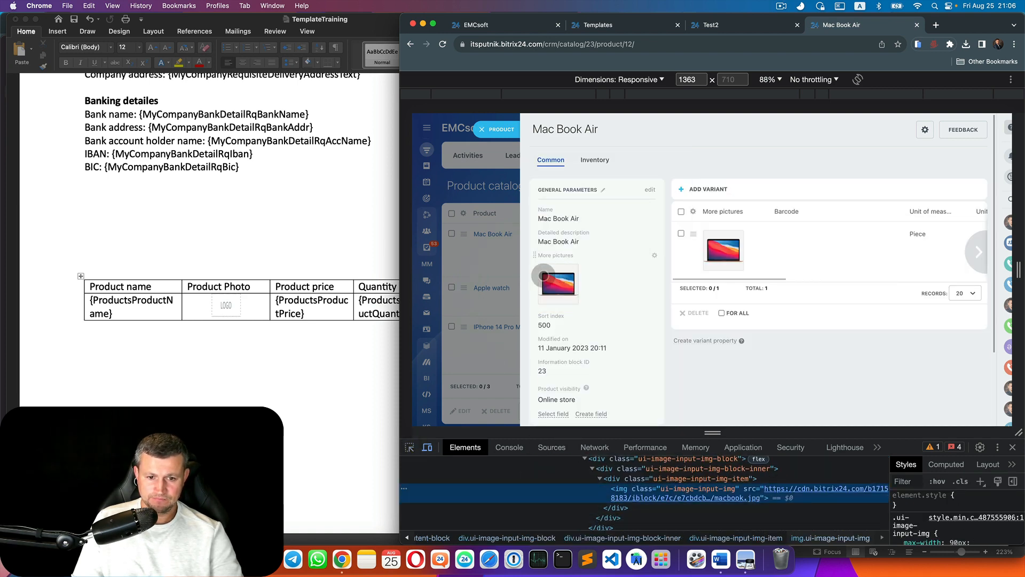
pyautogui.press('super+shift+c')
pyautogui.click(555, 261)
pyautogui.doubleClick(833, 500)
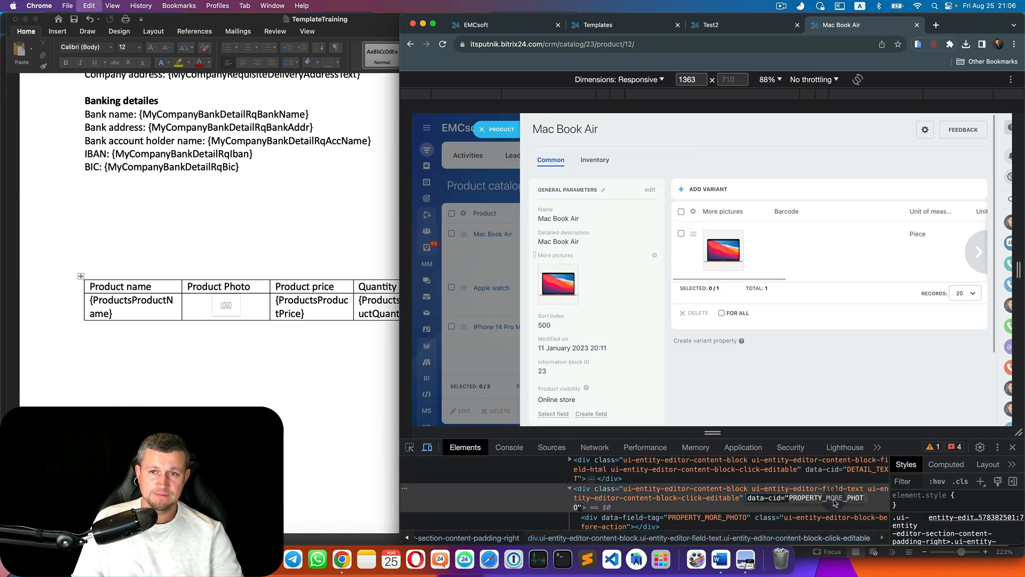
# Search the Lead template fields for PROPERTYMOREPHOTO and copy the symbolic code of the product's More pictures field
pyautogui.click(762, 23)
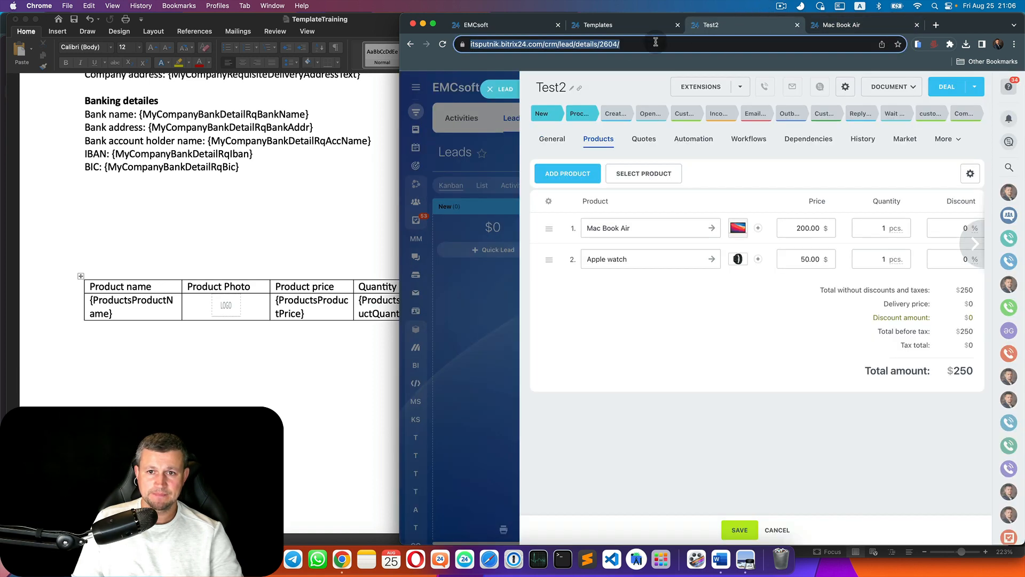
pyautogui.click(633, 26)
pyautogui.doubleClick(745, 89)
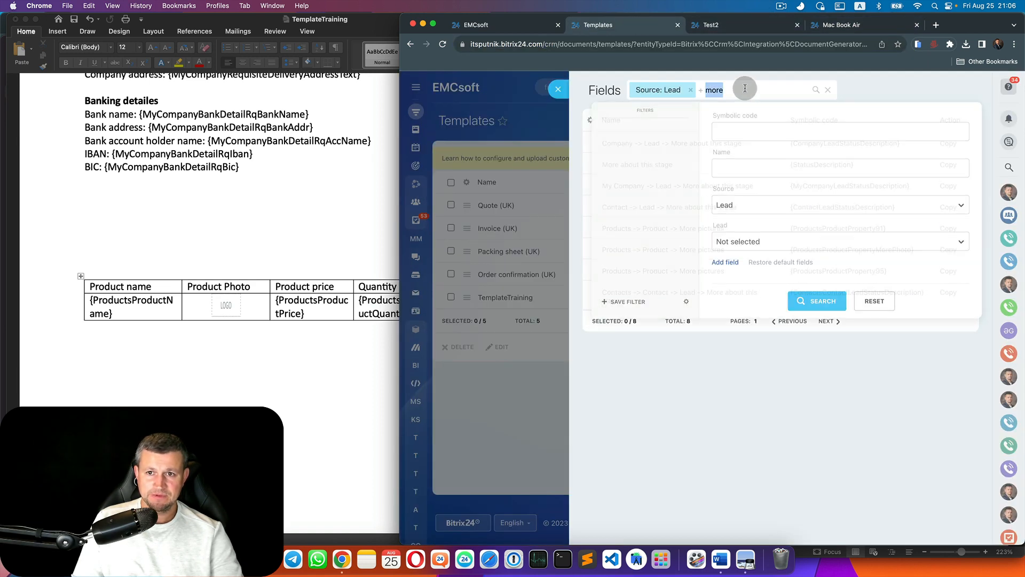
pyautogui.press('super+v')
pyautogui.press('Return')
pyautogui.click(744, 89)
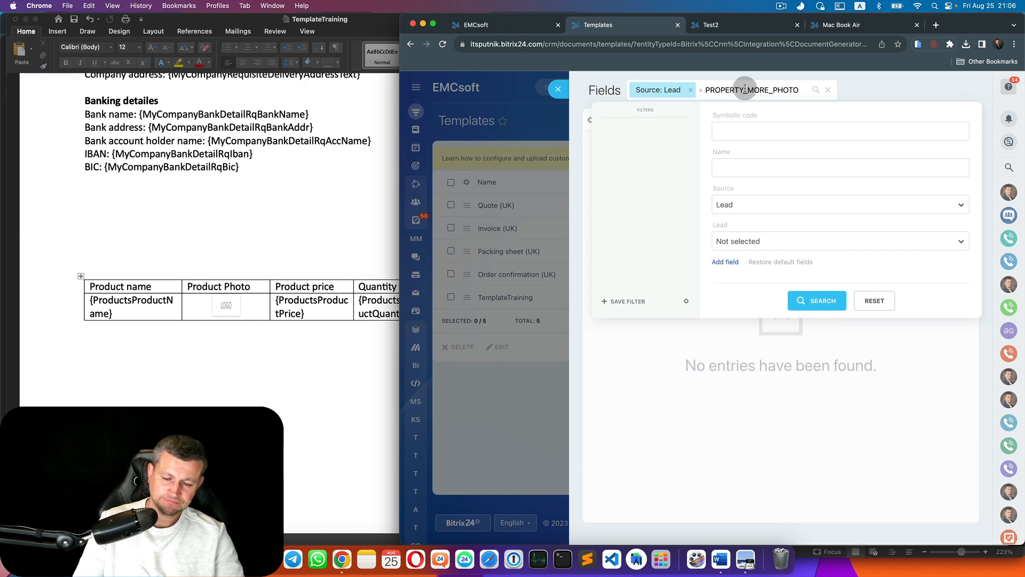
pyautogui.press('BackSpace')
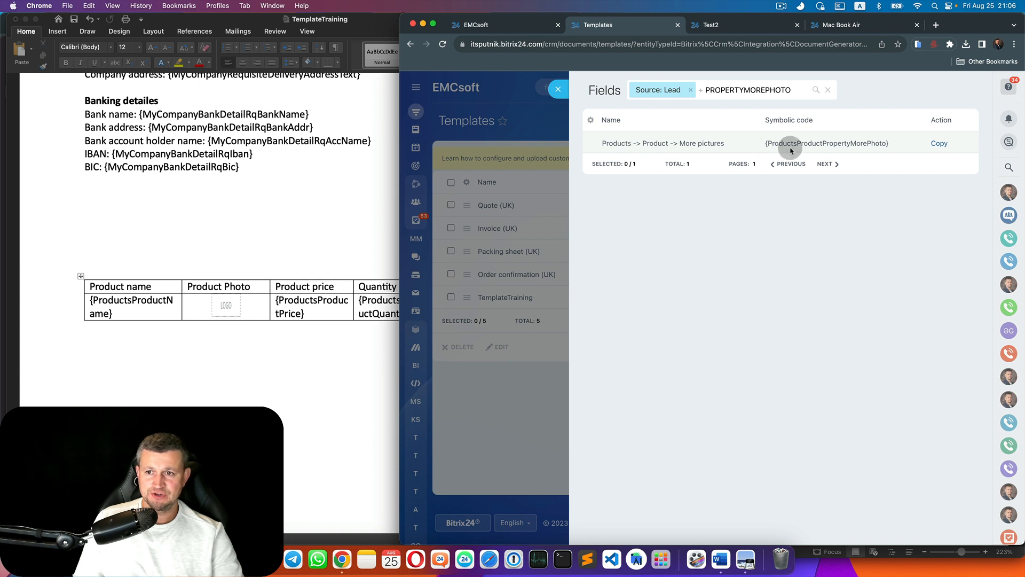
pyautogui.click(940, 144)
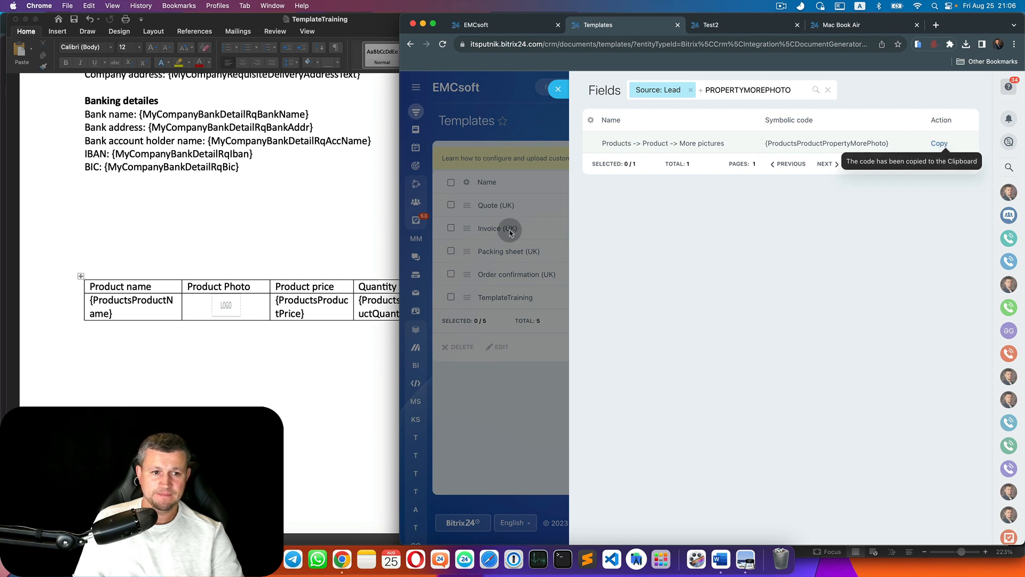
# In the Word template, set the Product Photo placeholder's alt text to {ProductsProductPropertyMorePhoto} and slightly enlarge the picture
pyautogui.click(221, 306)
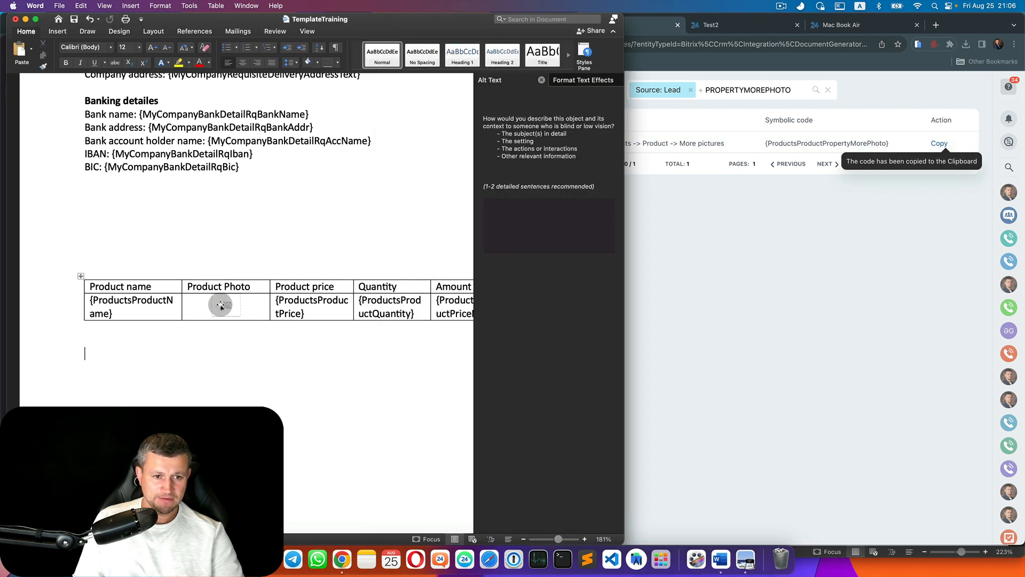
pyautogui.click(546, 208)
pyautogui.click(229, 307)
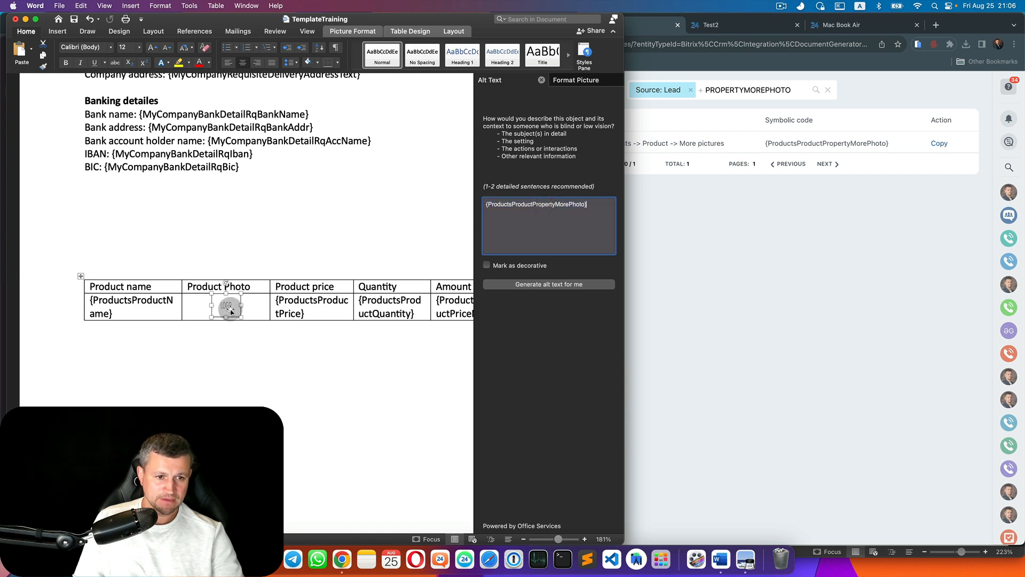
# From the Test2 lead, replace the TemplateTraining template's file with the updated TemplateTraining.docx from Downloads and save the template
pyautogui.click(662, 19)
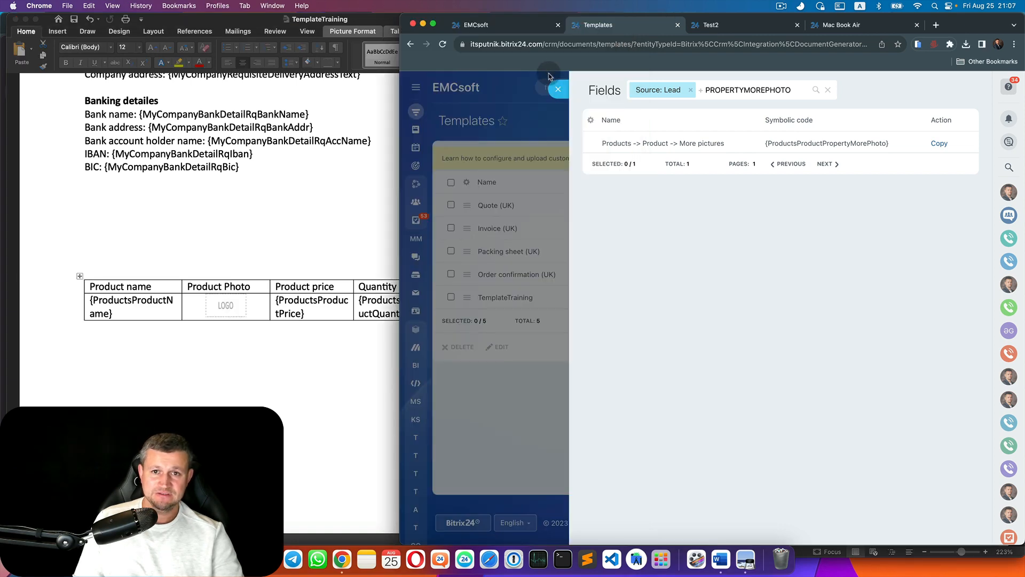
pyautogui.click(549, 77)
pyautogui.click(728, 27)
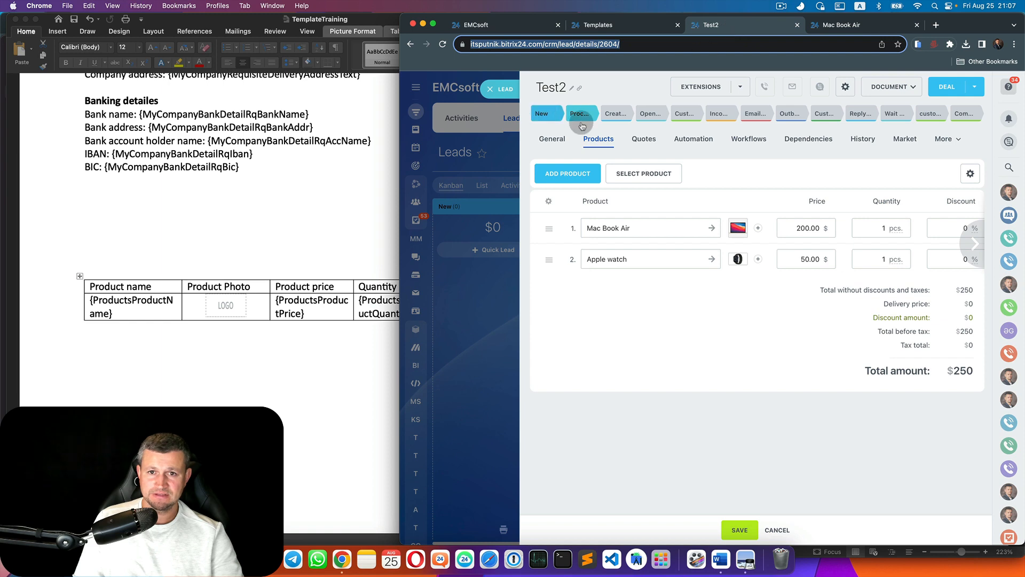
pyautogui.click(890, 87)
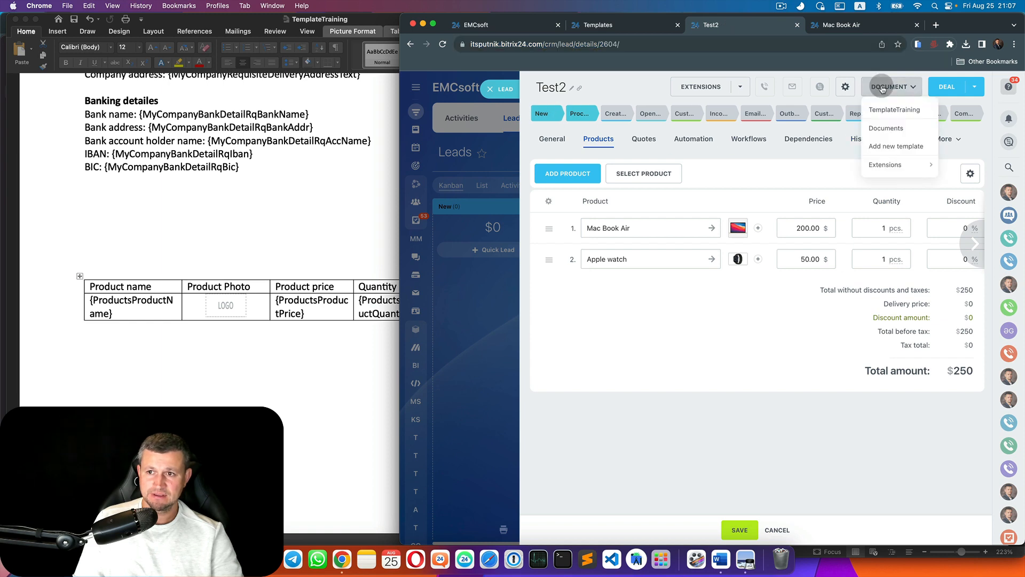
pyautogui.click(906, 144)
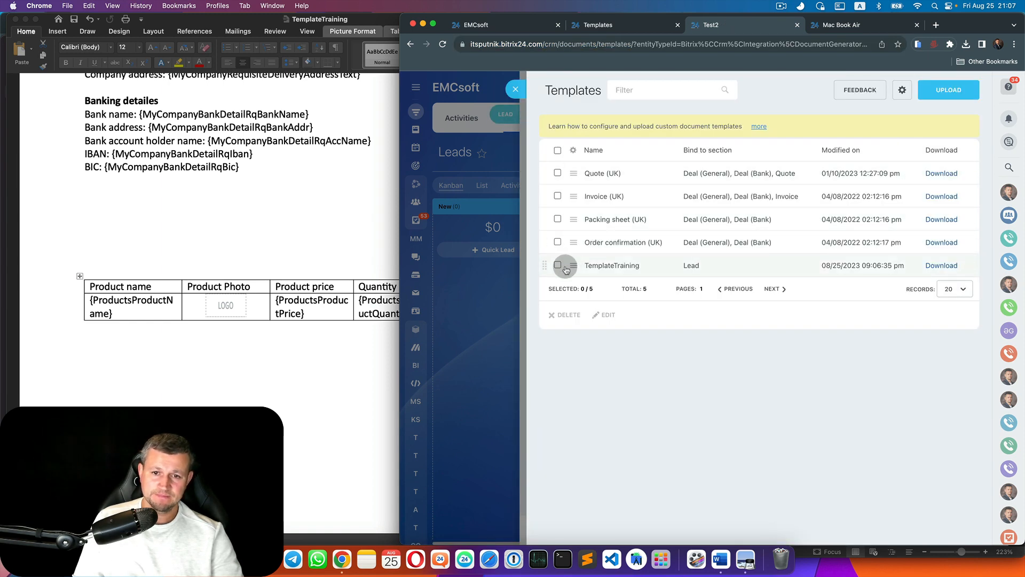
pyautogui.click(566, 267)
pyautogui.click(615, 265)
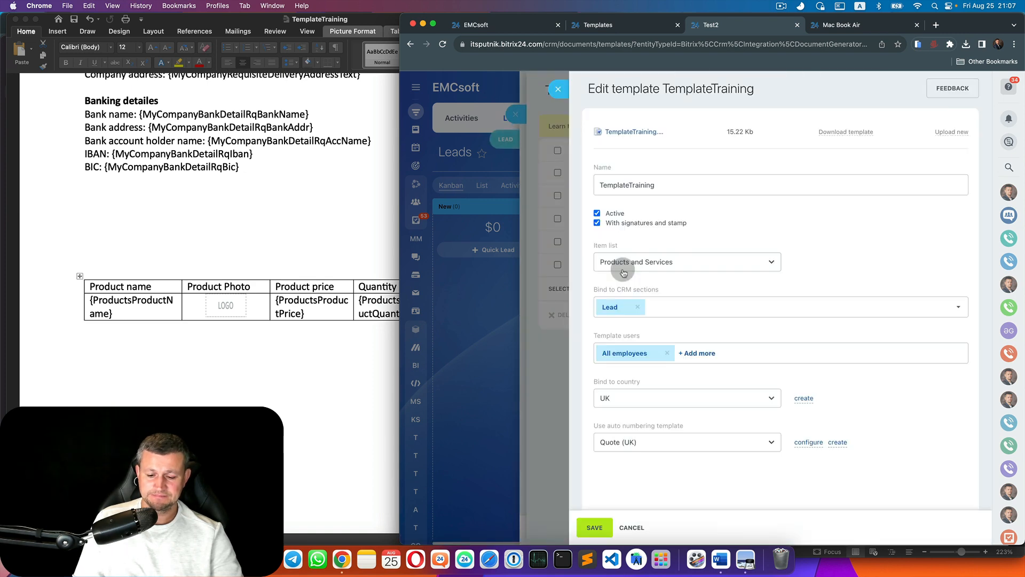
pyautogui.click(955, 131)
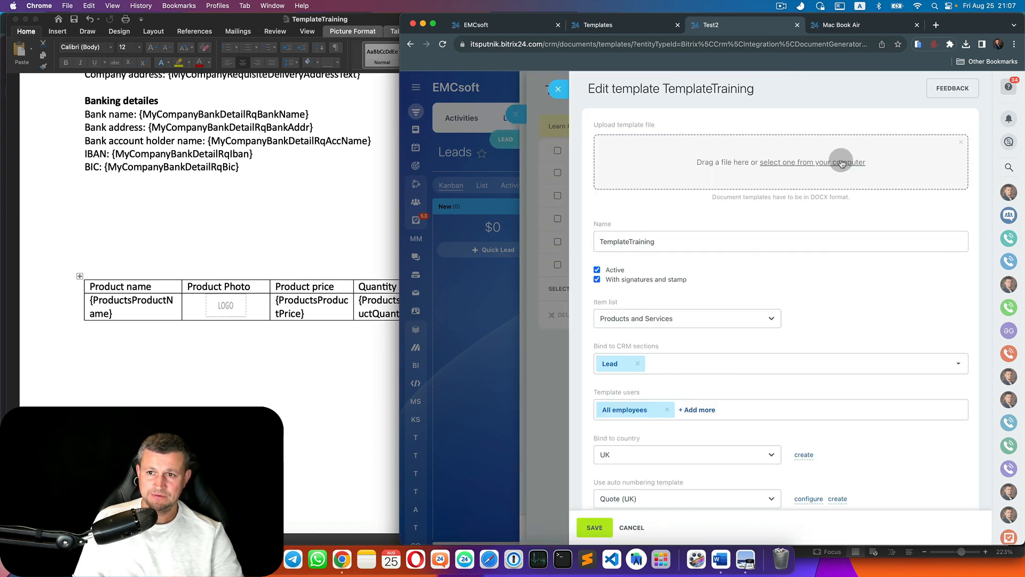
pyautogui.click(832, 166)
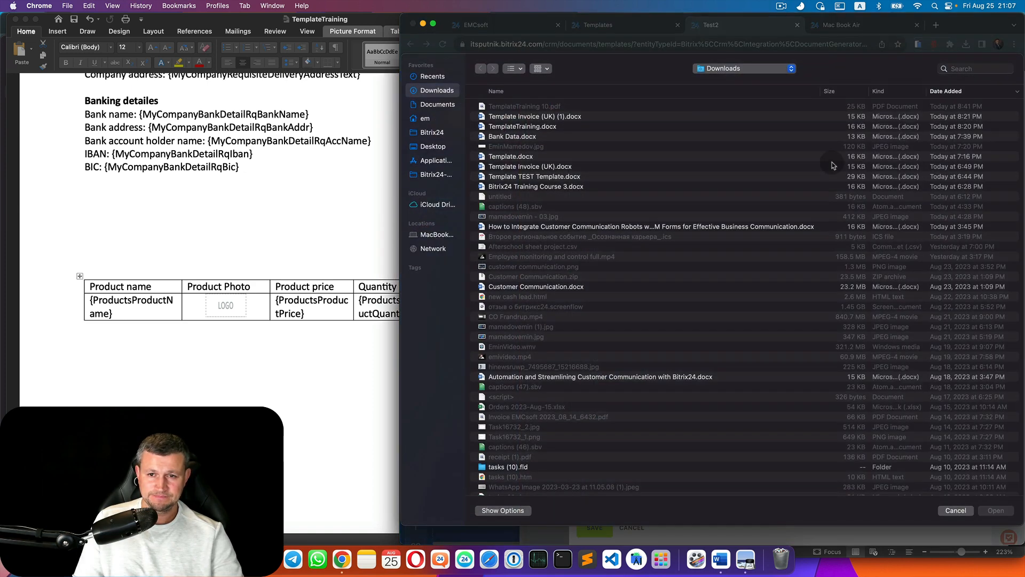
pyautogui.doubleClick(553, 126)
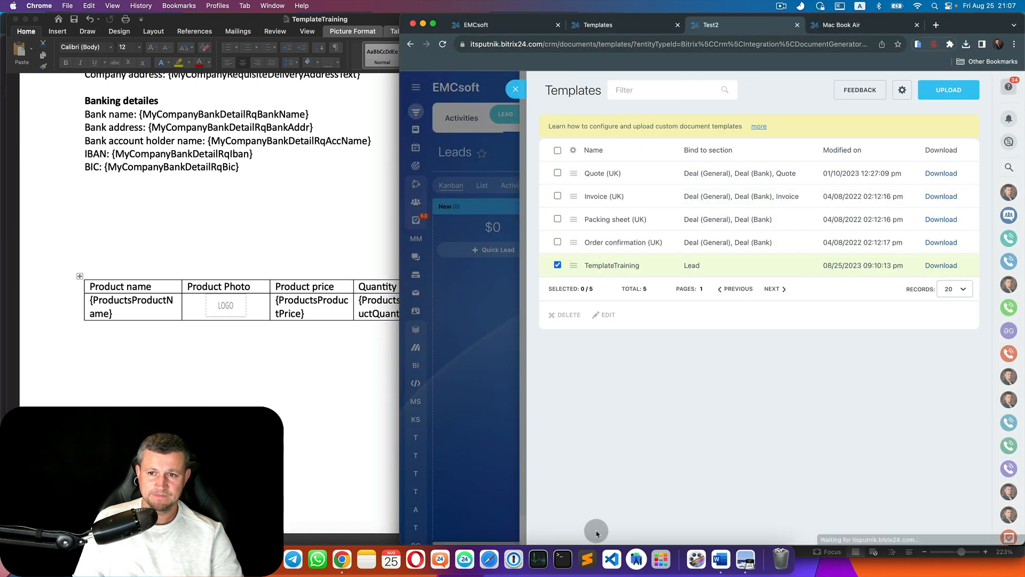
# Create a document with a new number from the TemplateTraining template for the Test2 lead and view its full product table
pyautogui.click(515, 89)
pyautogui.click(891, 86)
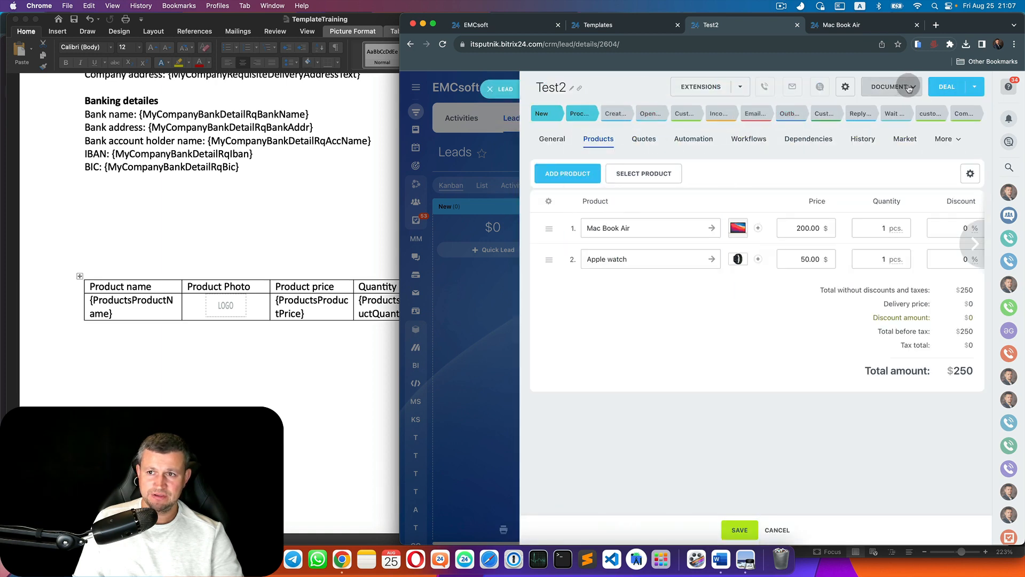
pyautogui.click(907, 111)
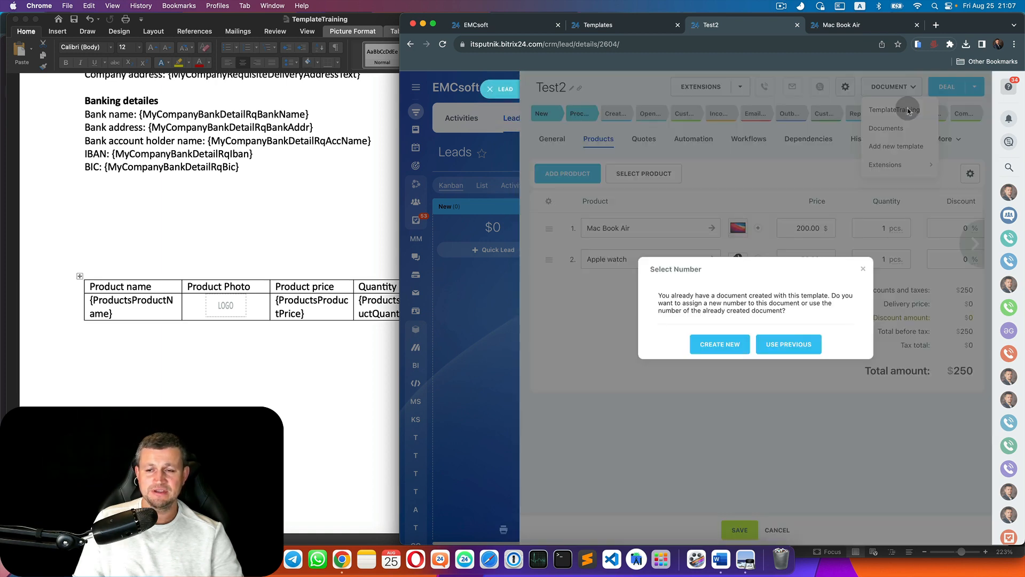
pyautogui.click(728, 344)
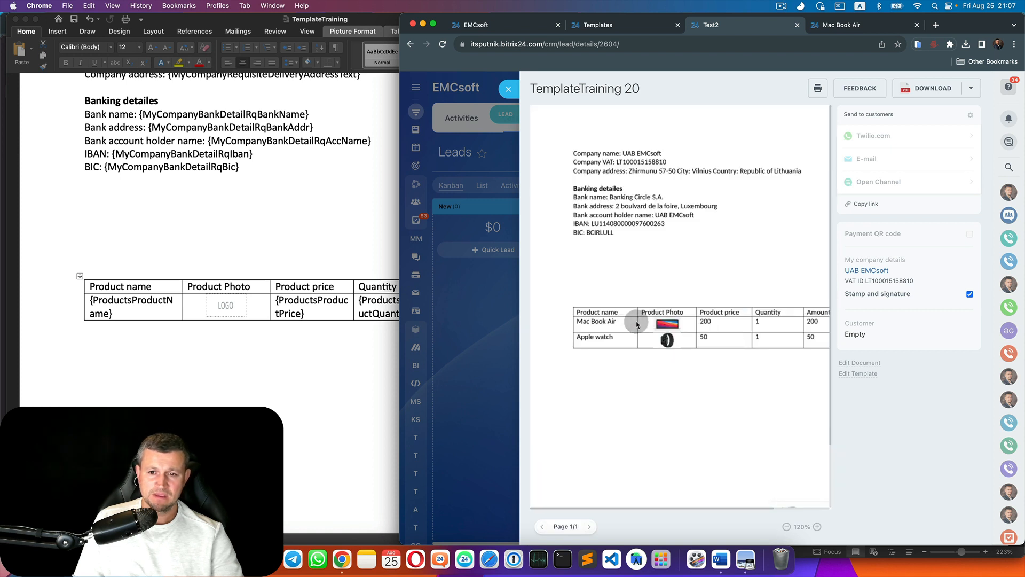
pyautogui.moveTo(399, 333); pyautogui.dragTo(289, 332)
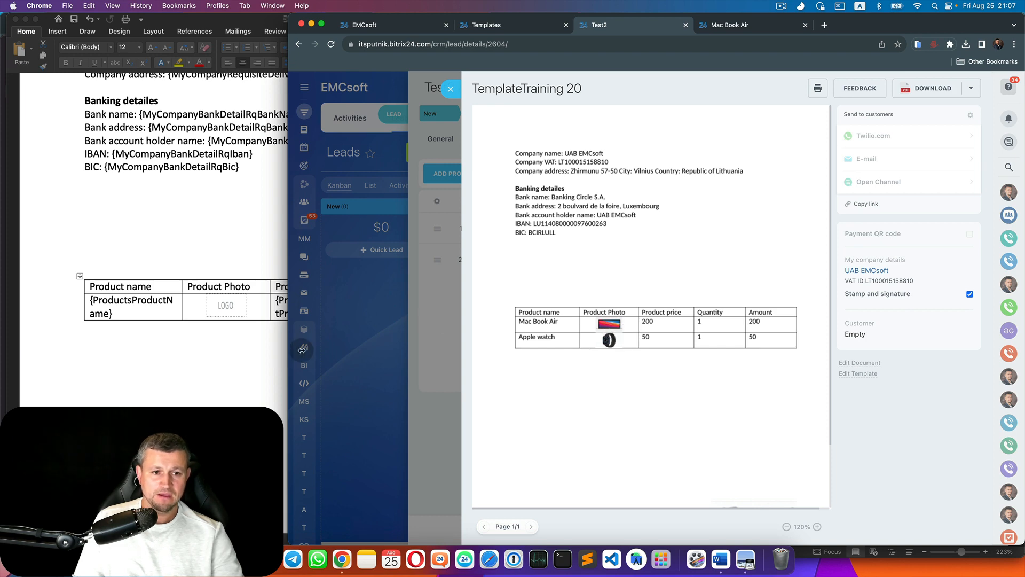
pyautogui.moveTo(301, 350); pyautogui.dragTo(404, 342)
# Close the TemplateTraining Word document, return to the leads Kanban and move the Test2 lead to the Create Document stage
pyautogui.click(314, 267)
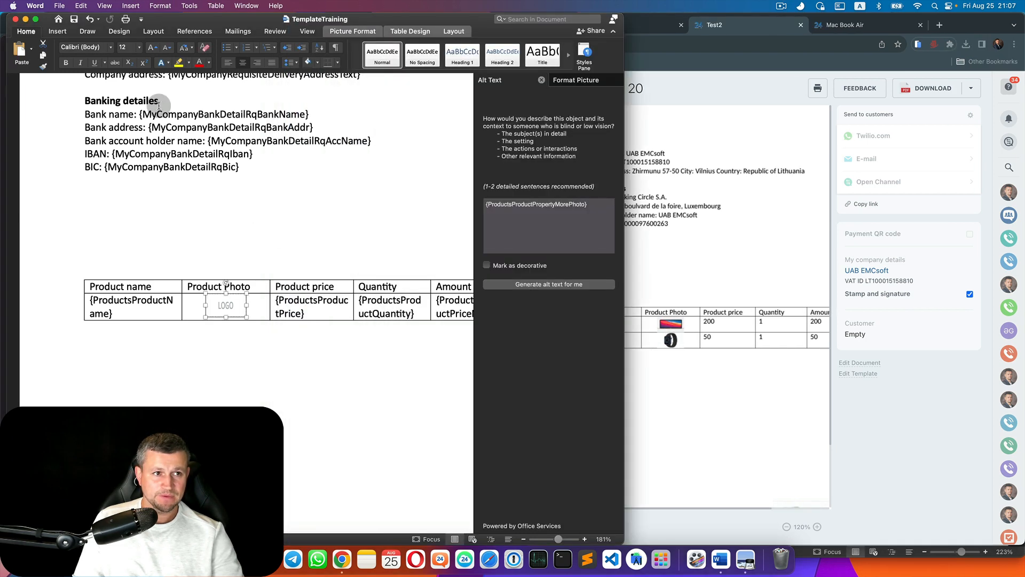
pyautogui.click(15, 19)
pyautogui.click(14, 48)
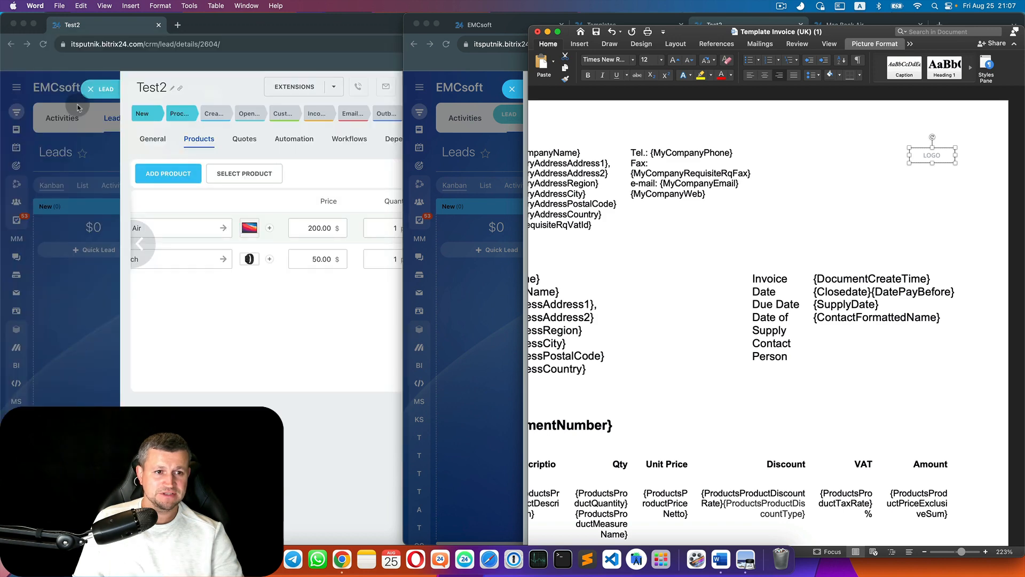
pyautogui.click(108, 87)
pyautogui.click(107, 87)
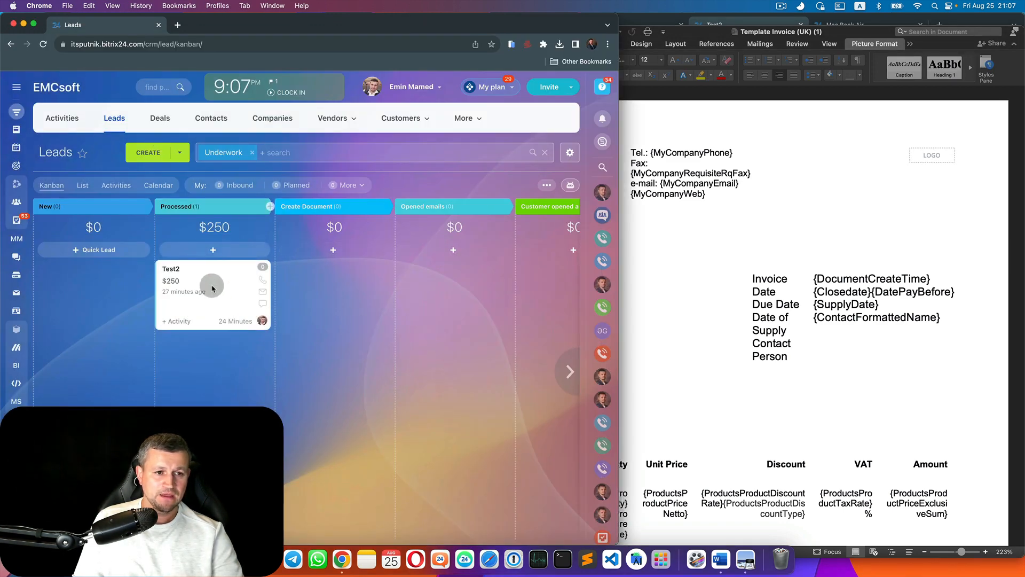
pyautogui.moveTo(214, 288); pyautogui.dragTo(288, 285)
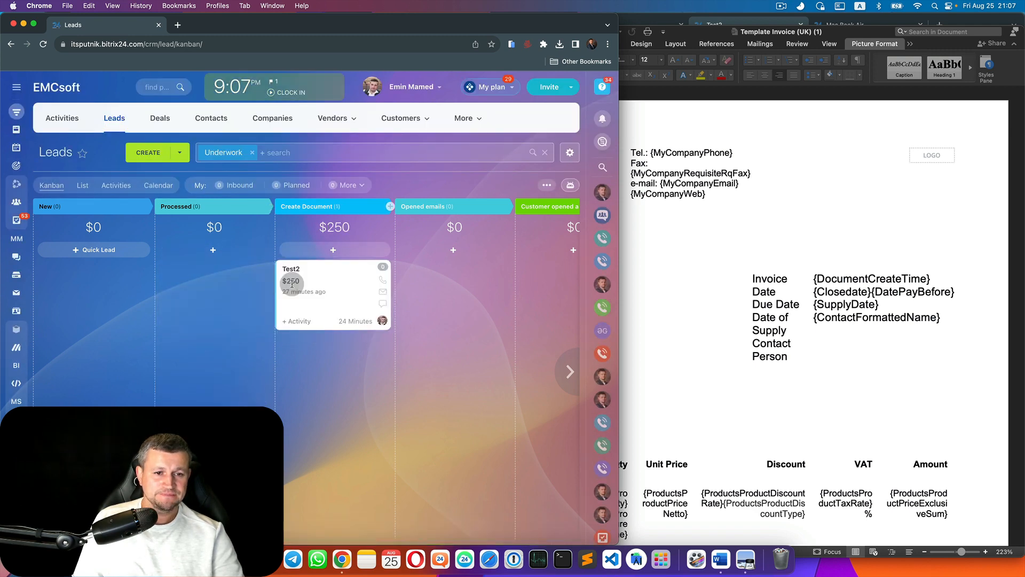
# Open the newest document in the Test2 lead's timeline and examine its company details, banking details and product table
pyautogui.click(294, 275)
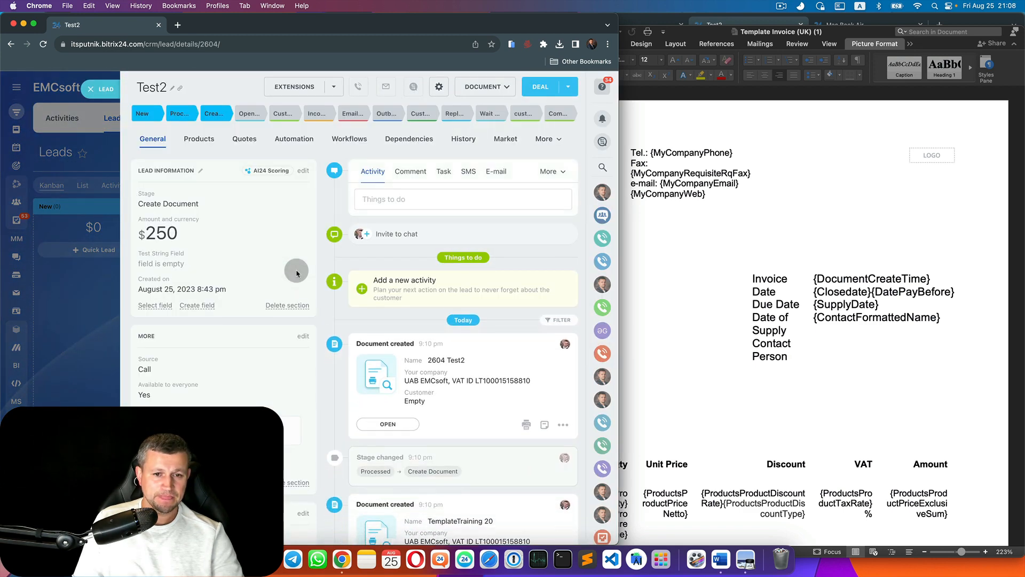
pyautogui.scroll(-2, 457, 343)
pyautogui.click(397, 355)
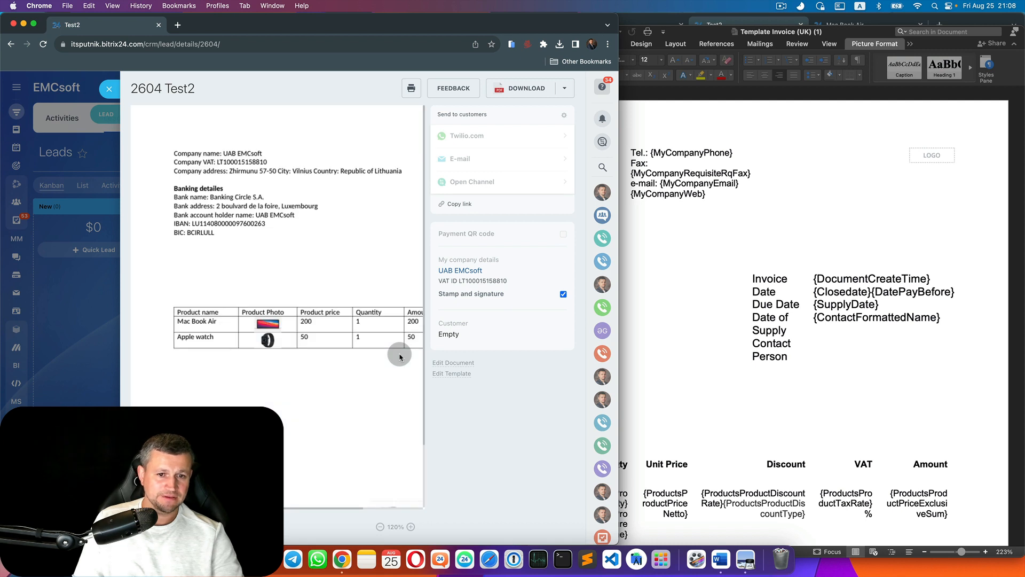
pyautogui.moveTo(188, 153); pyautogui.dragTo(212, 221)
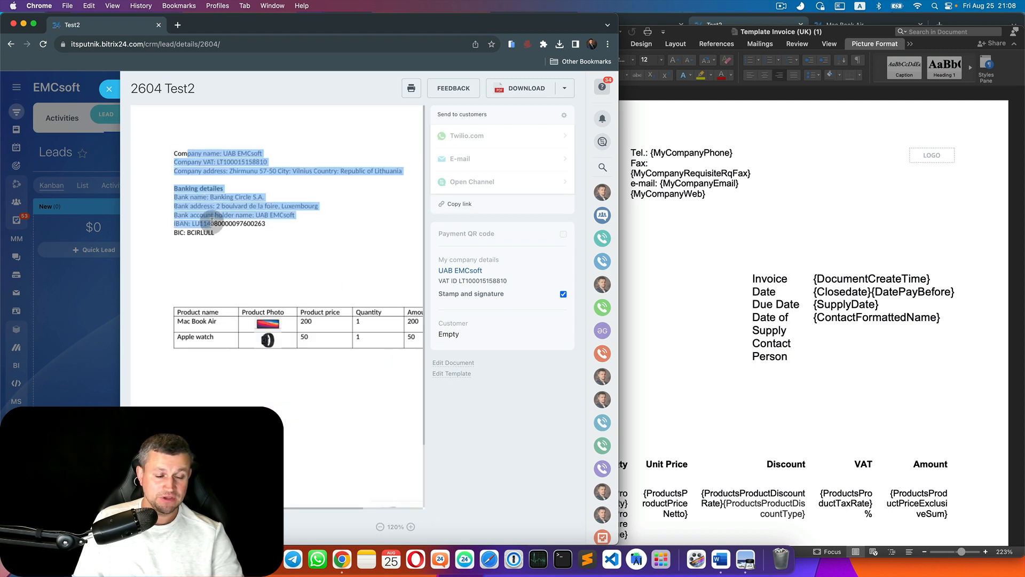
pyautogui.hscroll(3, 221, 338)
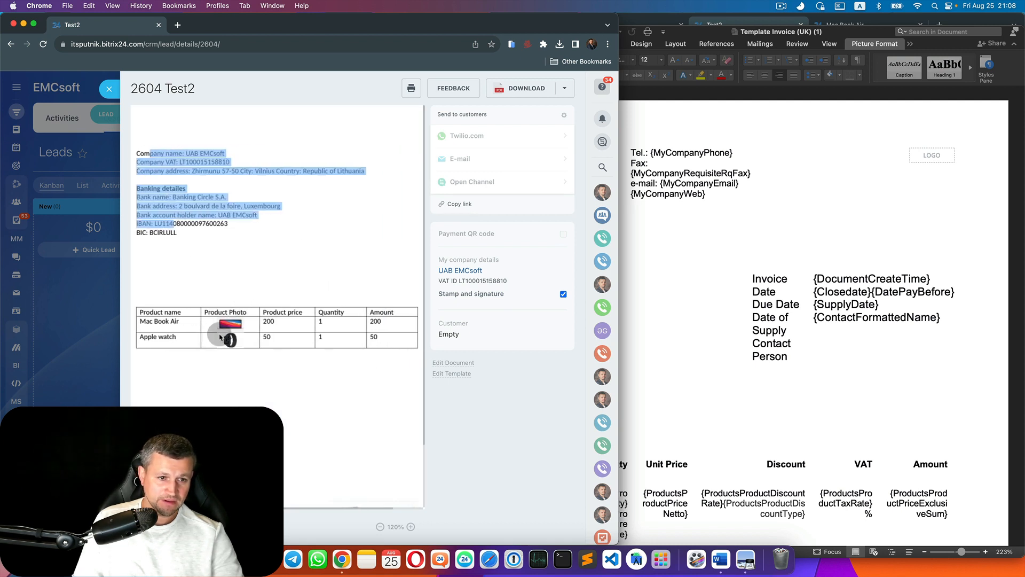
pyautogui.hscroll(3, 221, 338)
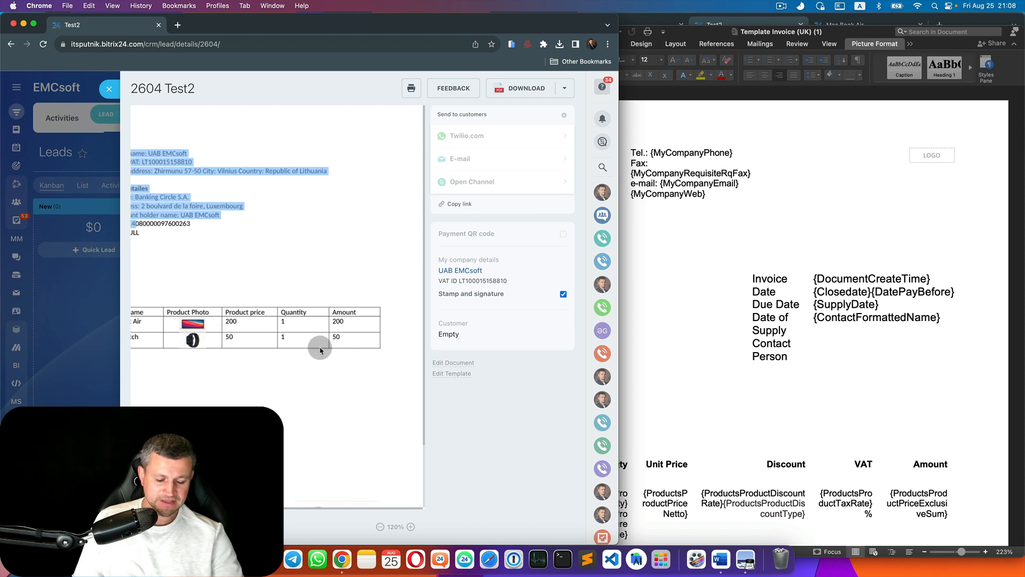
# Close the document and lead, open the leads' automation rules and examine the Paperwork rules that can be added
pyautogui.click(108, 89)
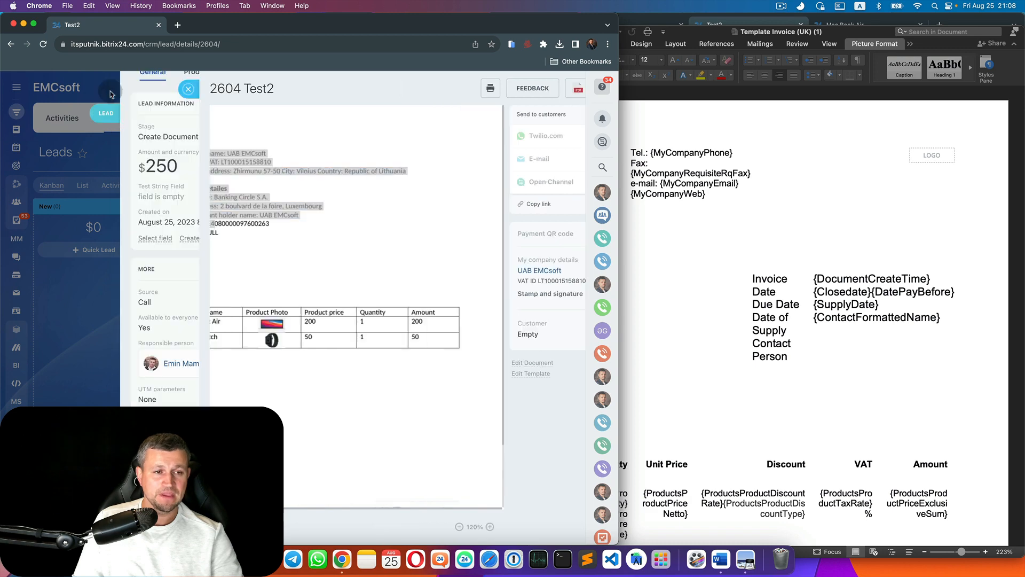
pyautogui.click(107, 91)
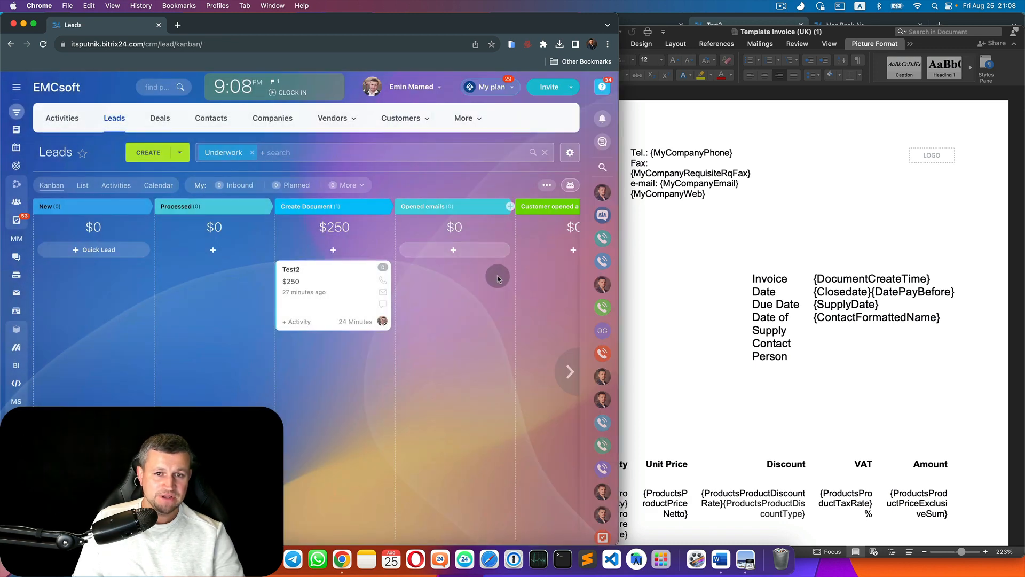
pyautogui.click(570, 185)
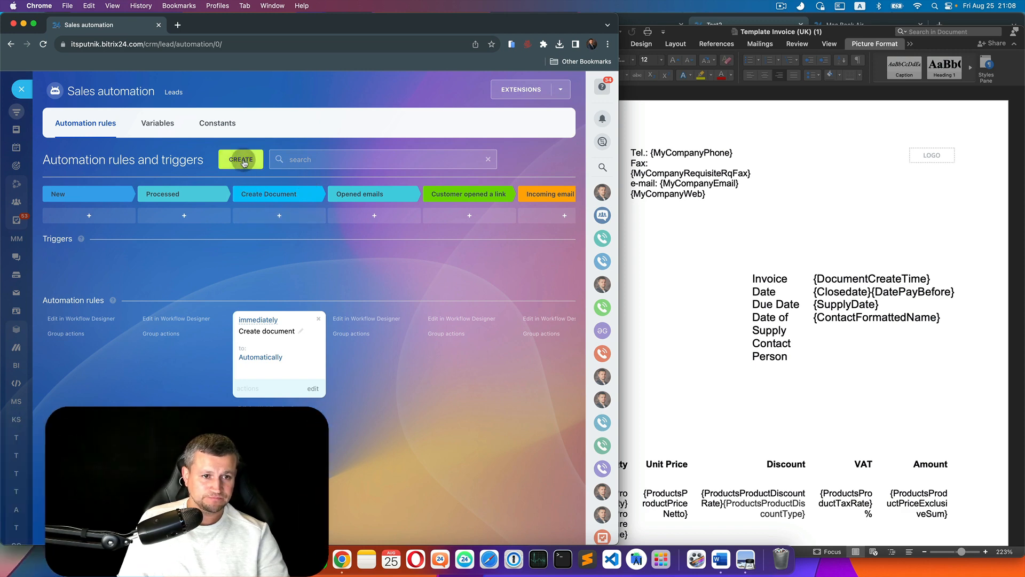
pyautogui.click(241, 159)
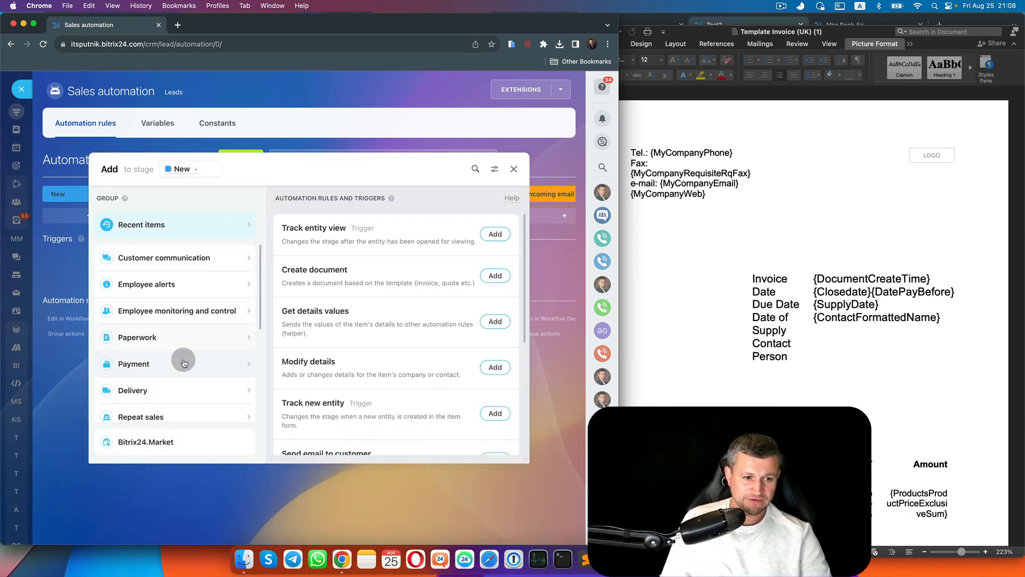
pyautogui.click(188, 360)
pyautogui.click(189, 342)
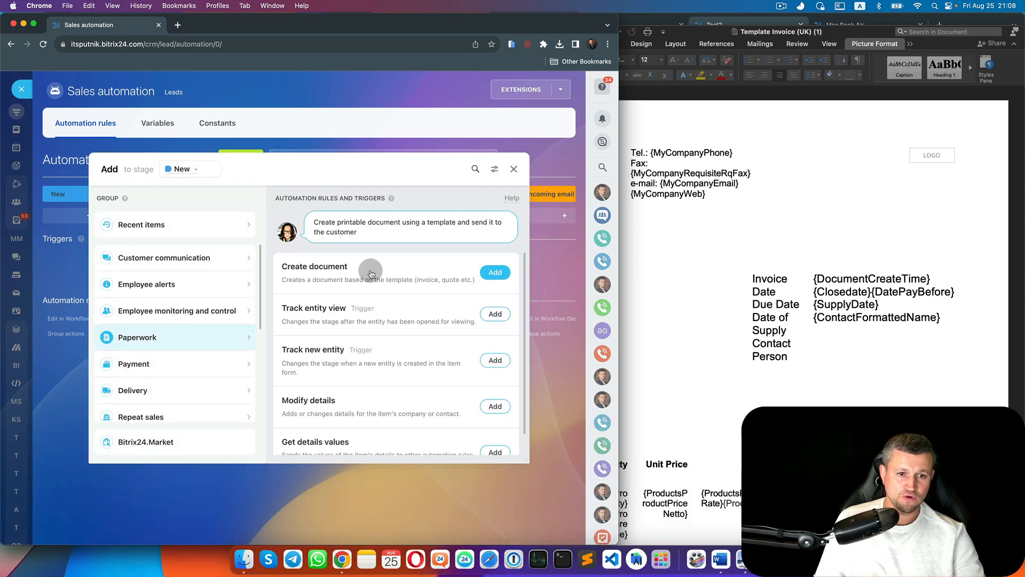
pyautogui.scroll(-1, 372, 305)
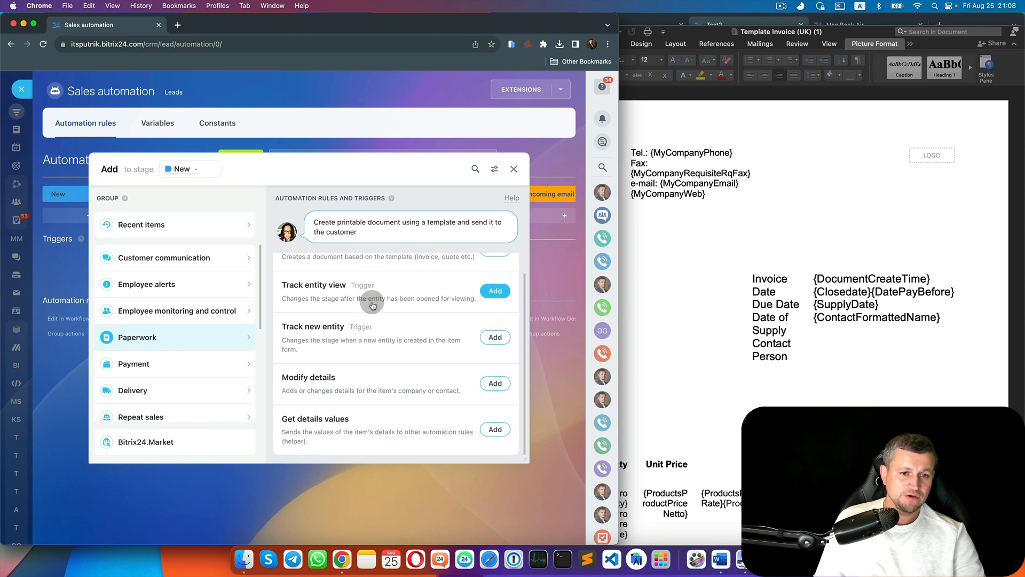